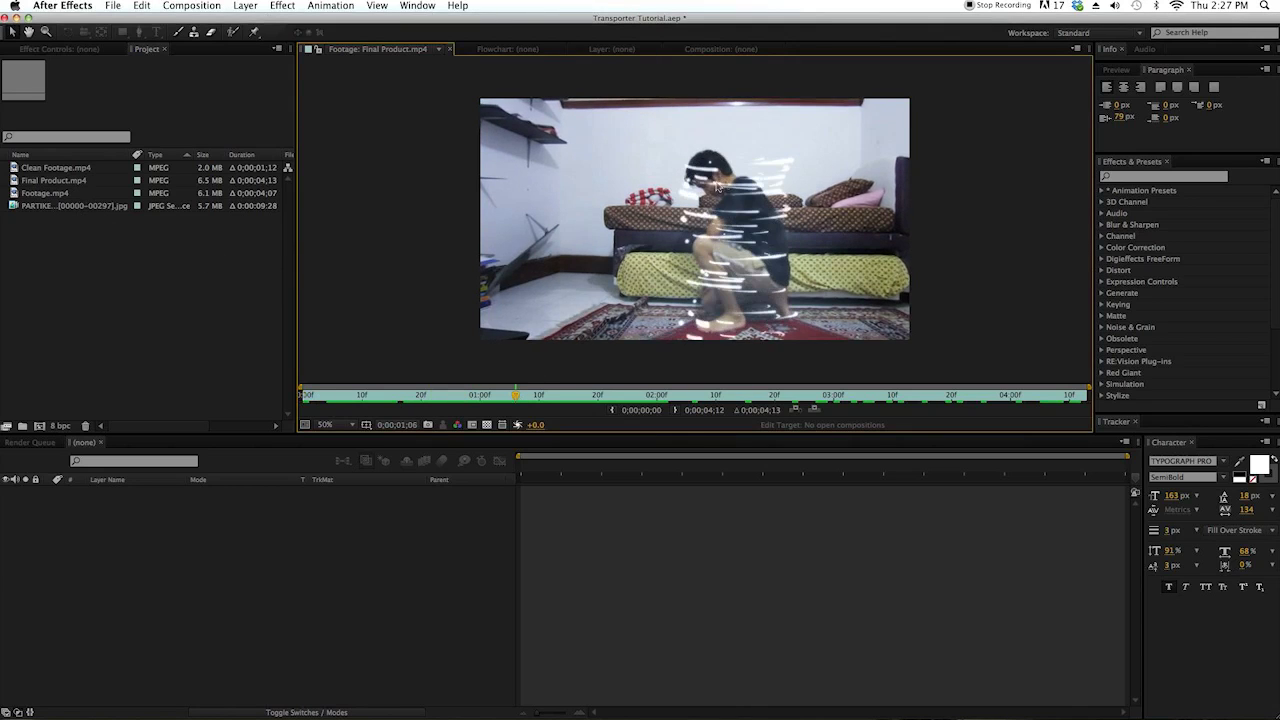
- Examine the transporter effect in Final Product.mp4 and the light-streak motion in the PARTIKELZ image sequence
{"action": "scroll", "coordinate": [710, 233], "scroll_direction": "up", "scroll_amount": 2}
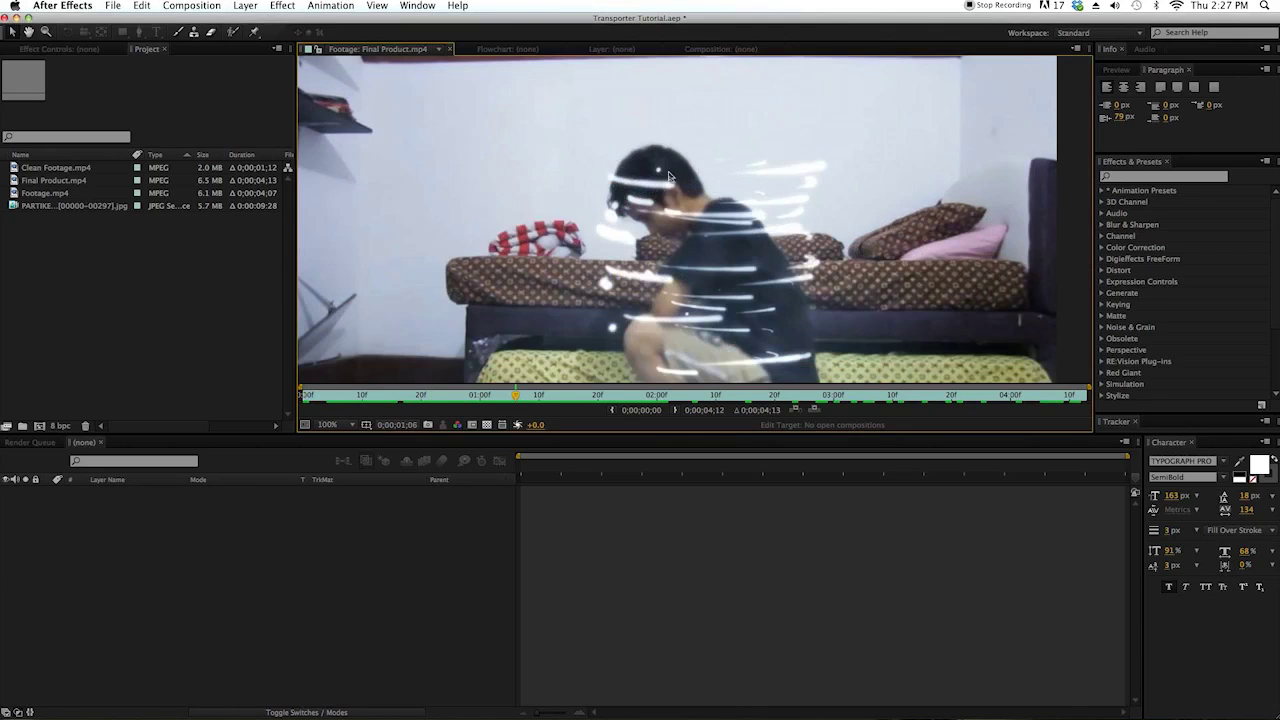
{"action": "scroll", "coordinate": [668, 250], "scroll_direction": "down", "scroll_amount": 3}
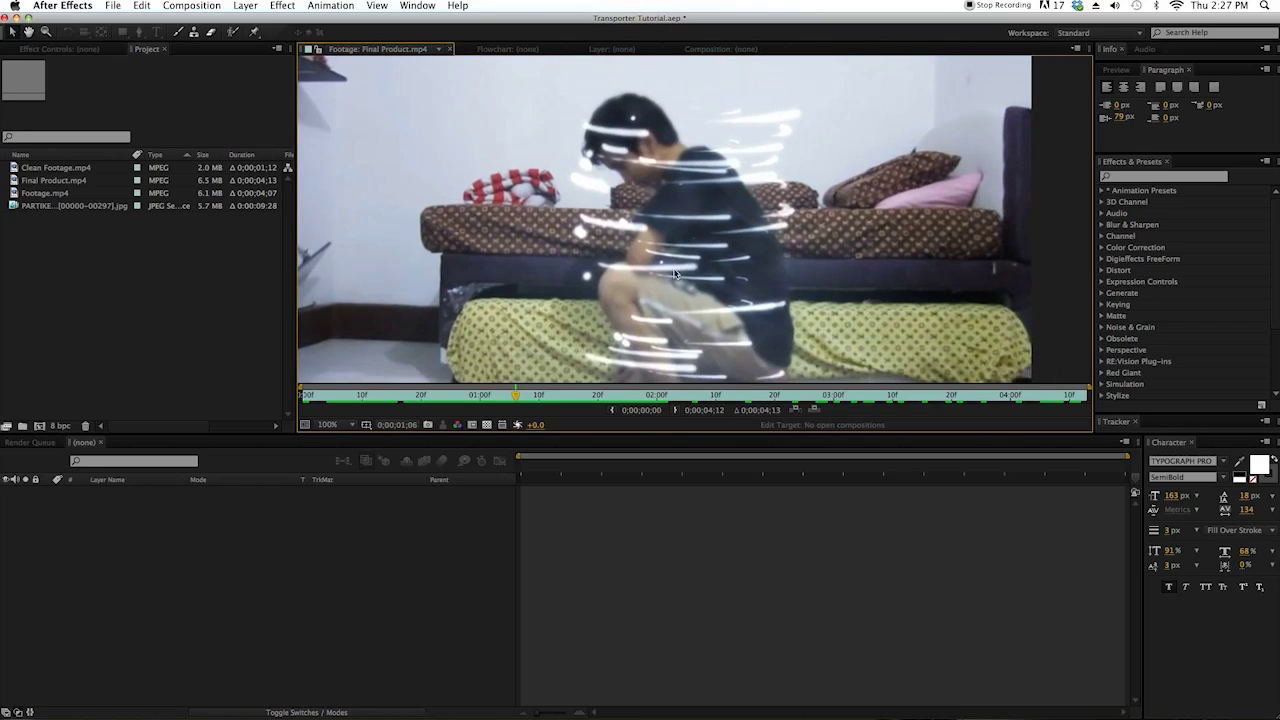
{"action": "left_click", "coordinate": [380, 399]}
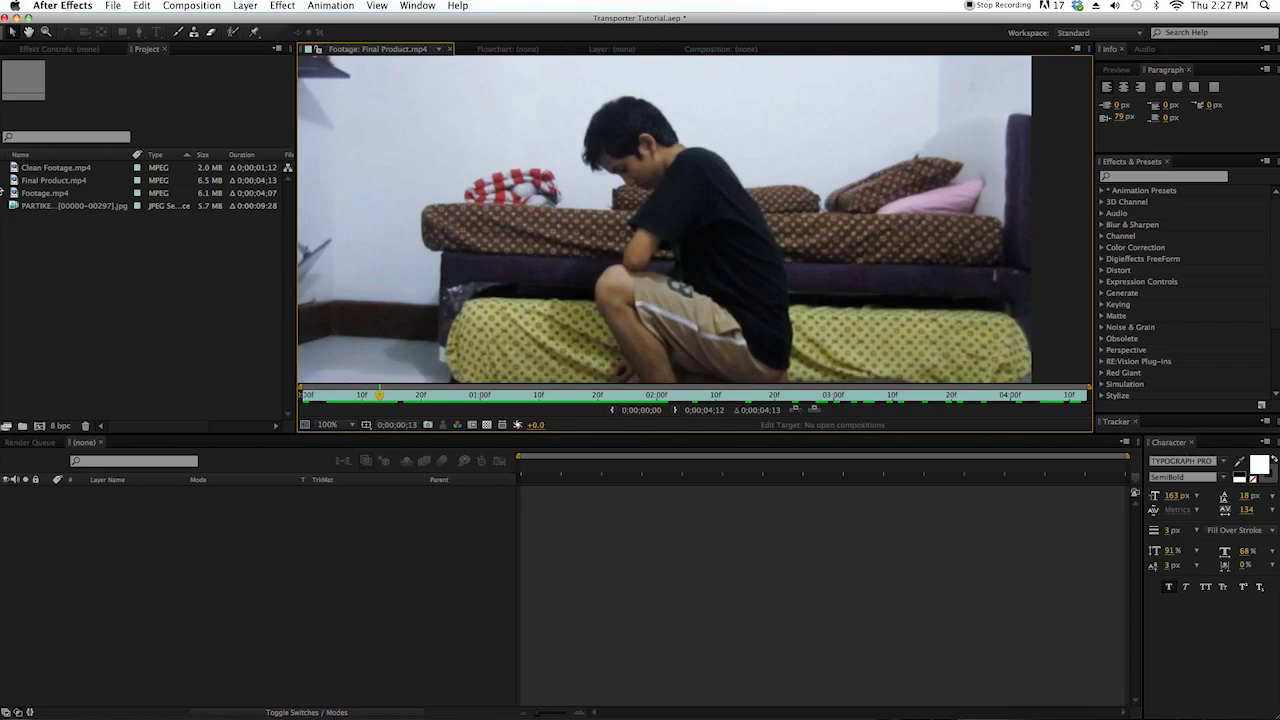
{"action": "double_click", "coordinate": [15, 207]}
{"action": "left_click_drag", "start_coordinate": [331, 398], "coordinate": [943, 398]}
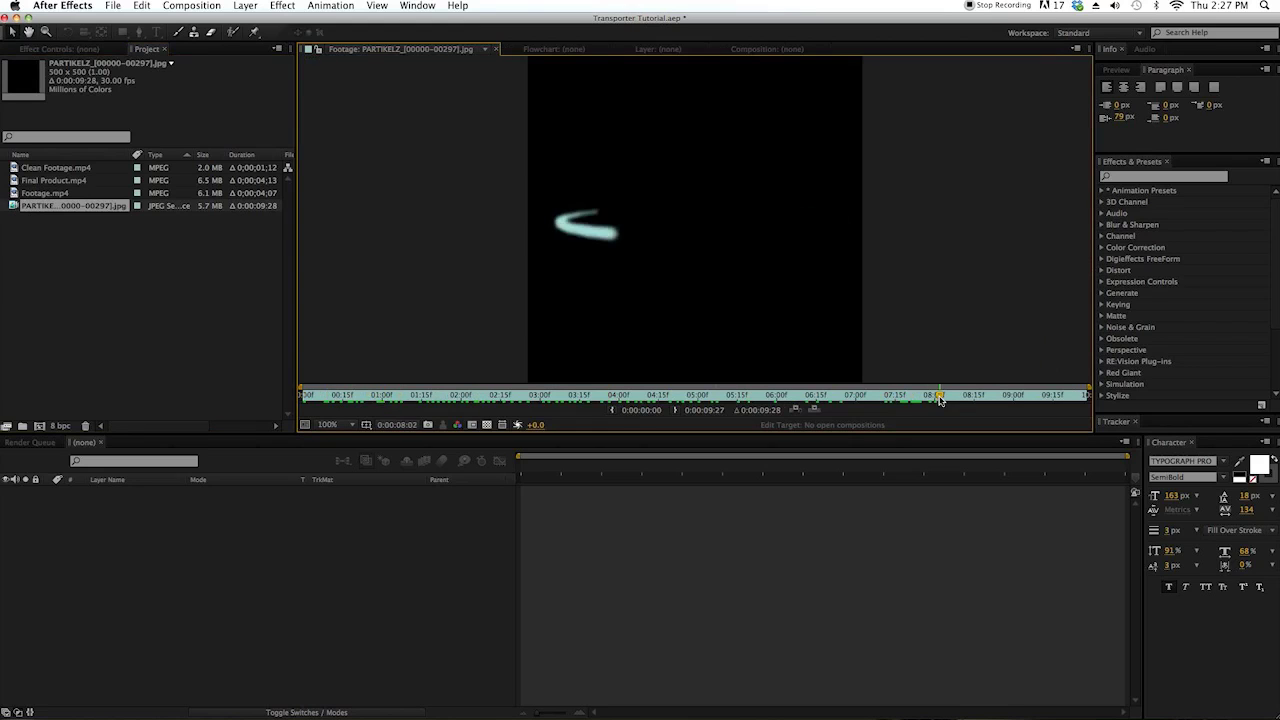
{"action": "left_click", "coordinate": [743, 50]}
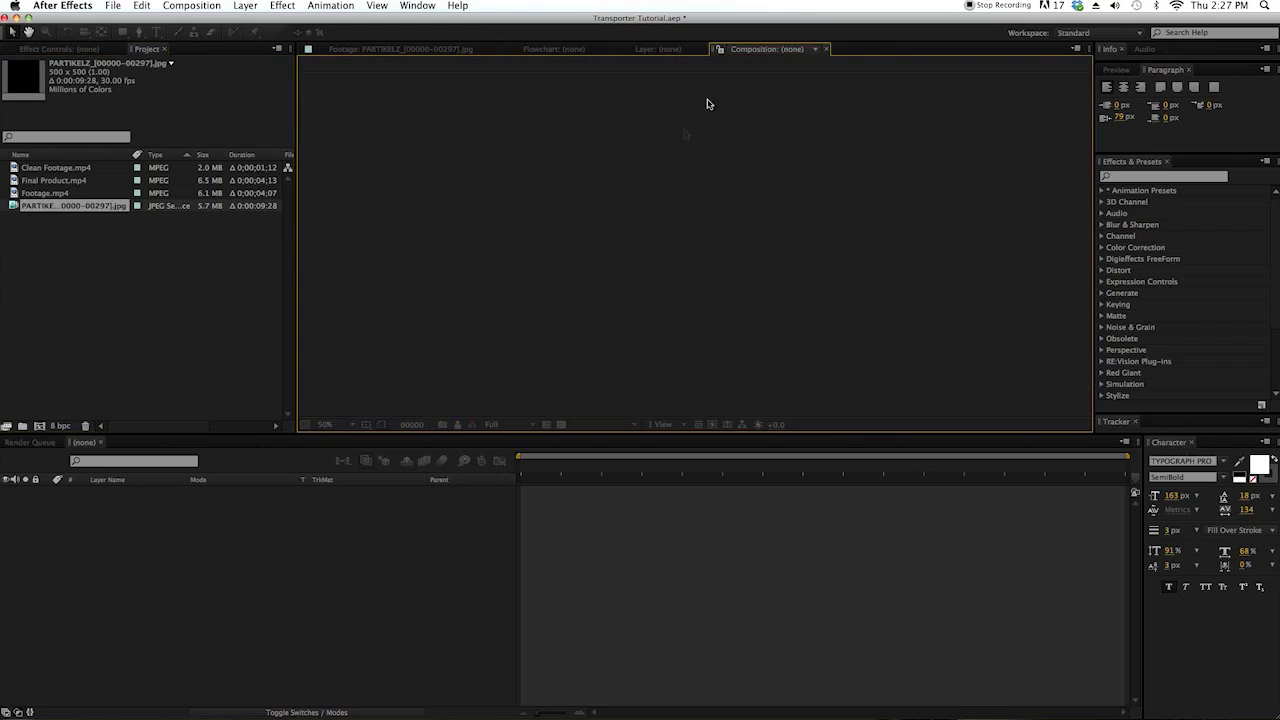
{"action": "left_click", "coordinate": [655, 51]}
{"action": "left_click", "coordinate": [727, 50]}
{"action": "left_click", "coordinate": [444, 52]}
{"action": "double_click", "coordinate": [16, 182]}
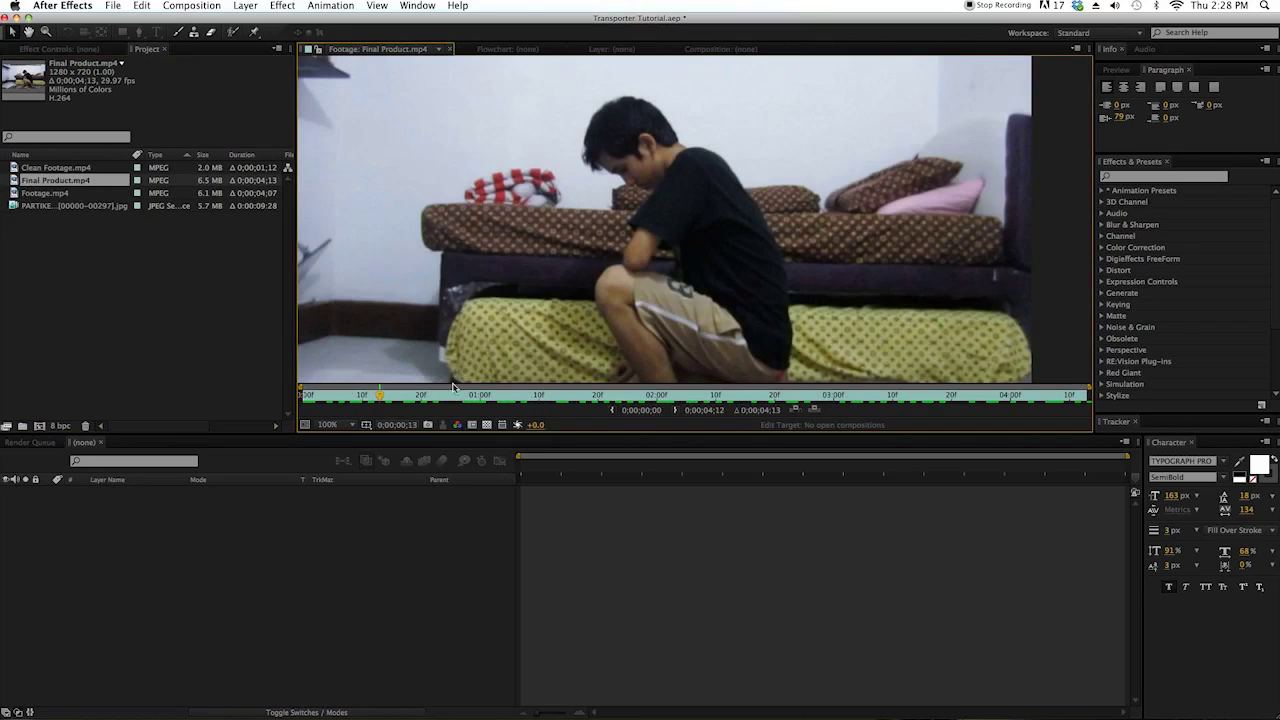
{"action": "key", "text": "space"}
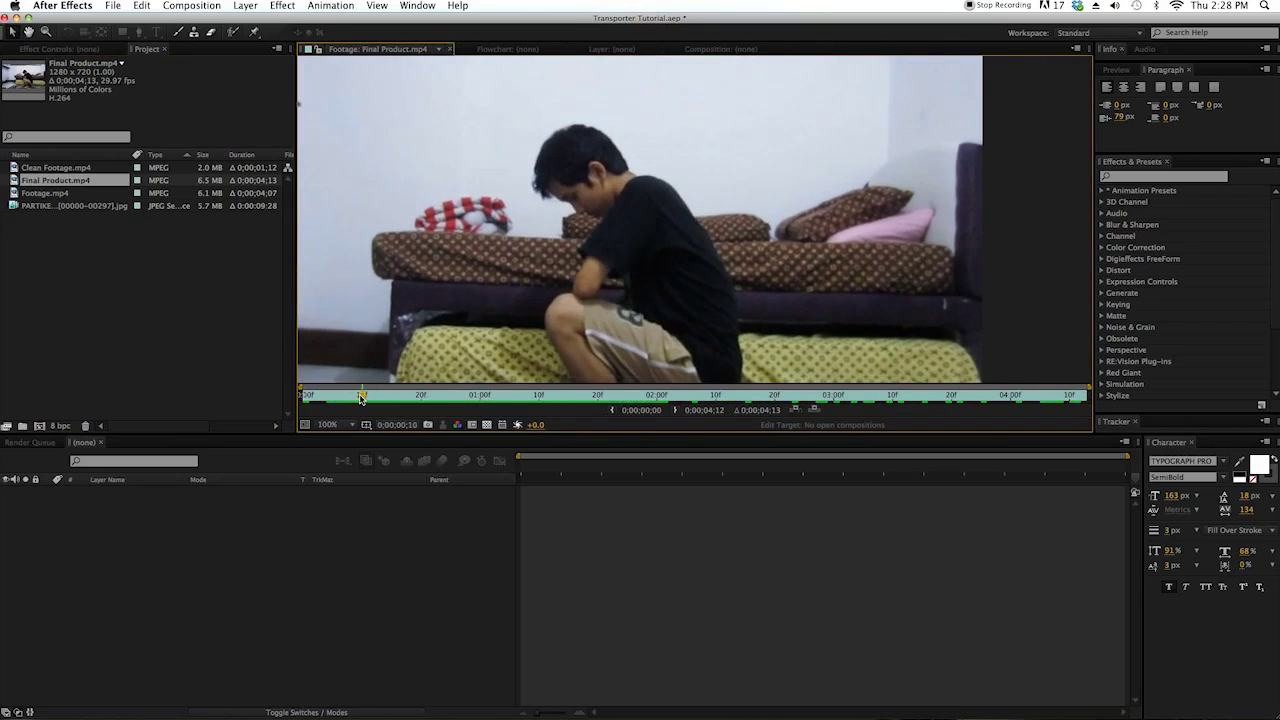
{"action": "double_click", "coordinate": [17, 207]}
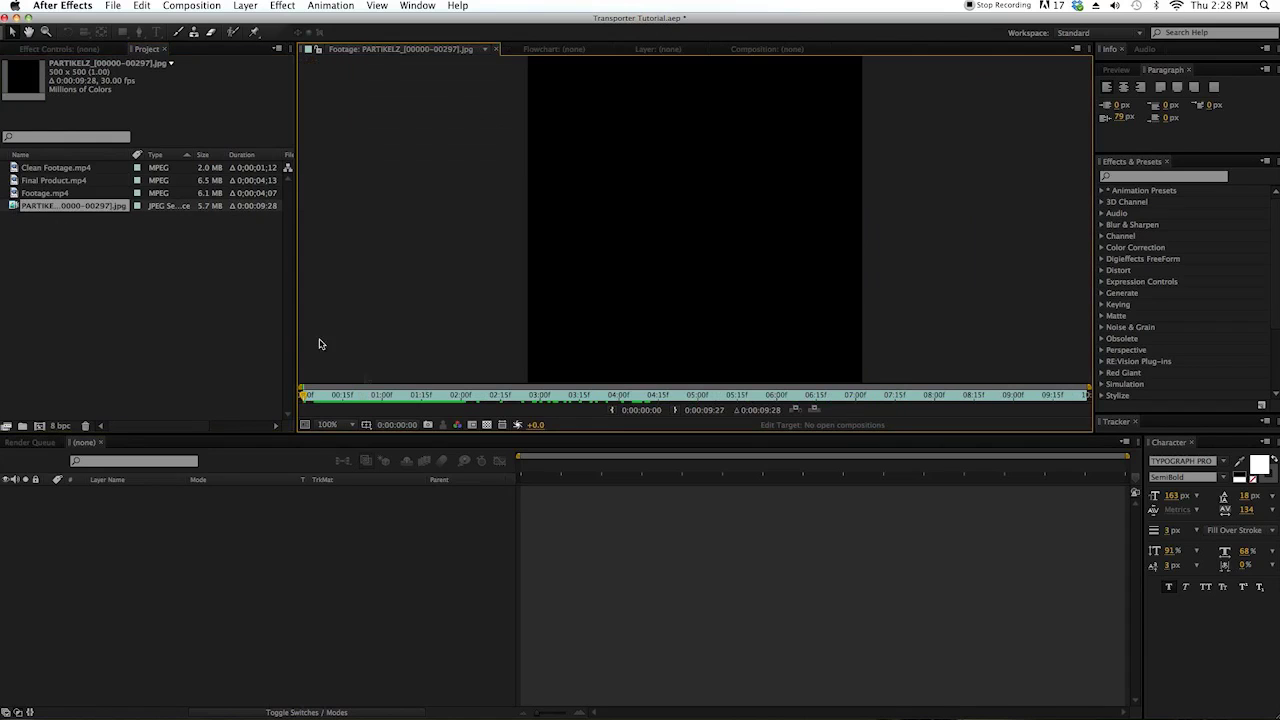
{"action": "mouse_move", "coordinate": [345, 395]}
{"action": "left_mouse_down"}
{"action": "mouse_move", "coordinate": [957, 400]}
{"action": "mouse_move", "coordinate": [409, 400]}
{"action": "left_mouse_up"}
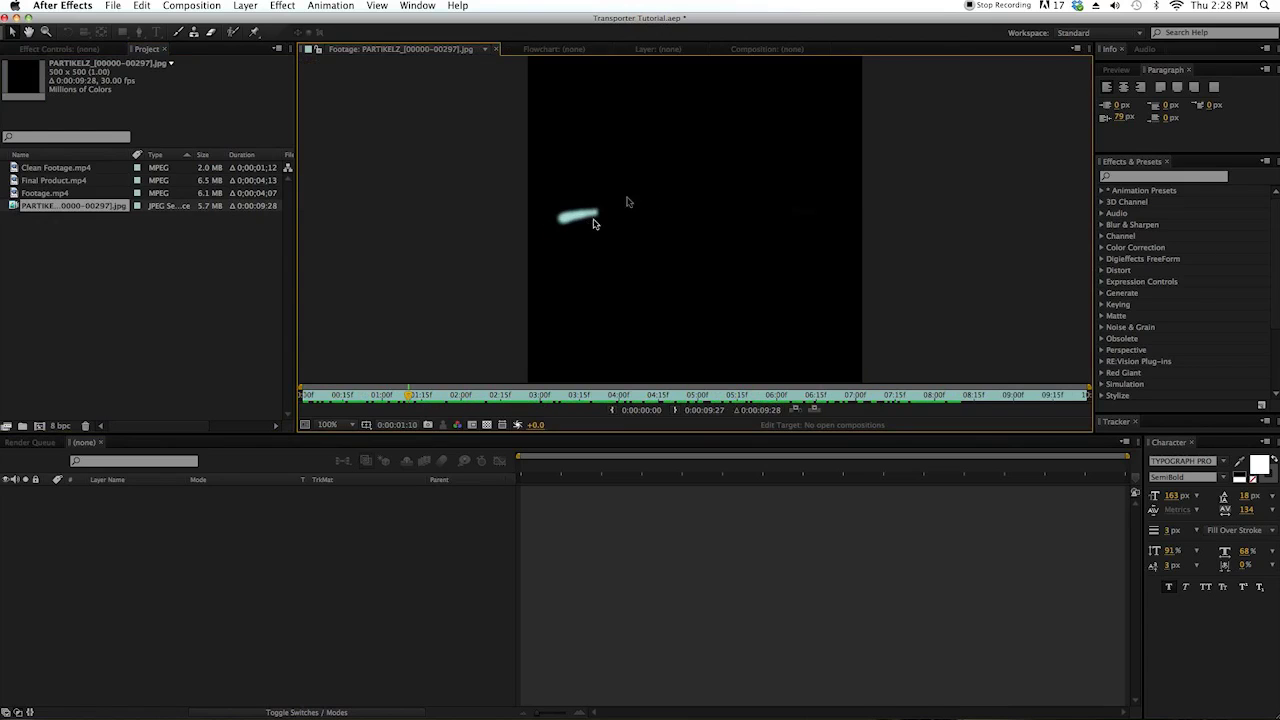
{"action": "left_click_drag", "start_coordinate": [384, 401], "coordinate": [305, 402]}
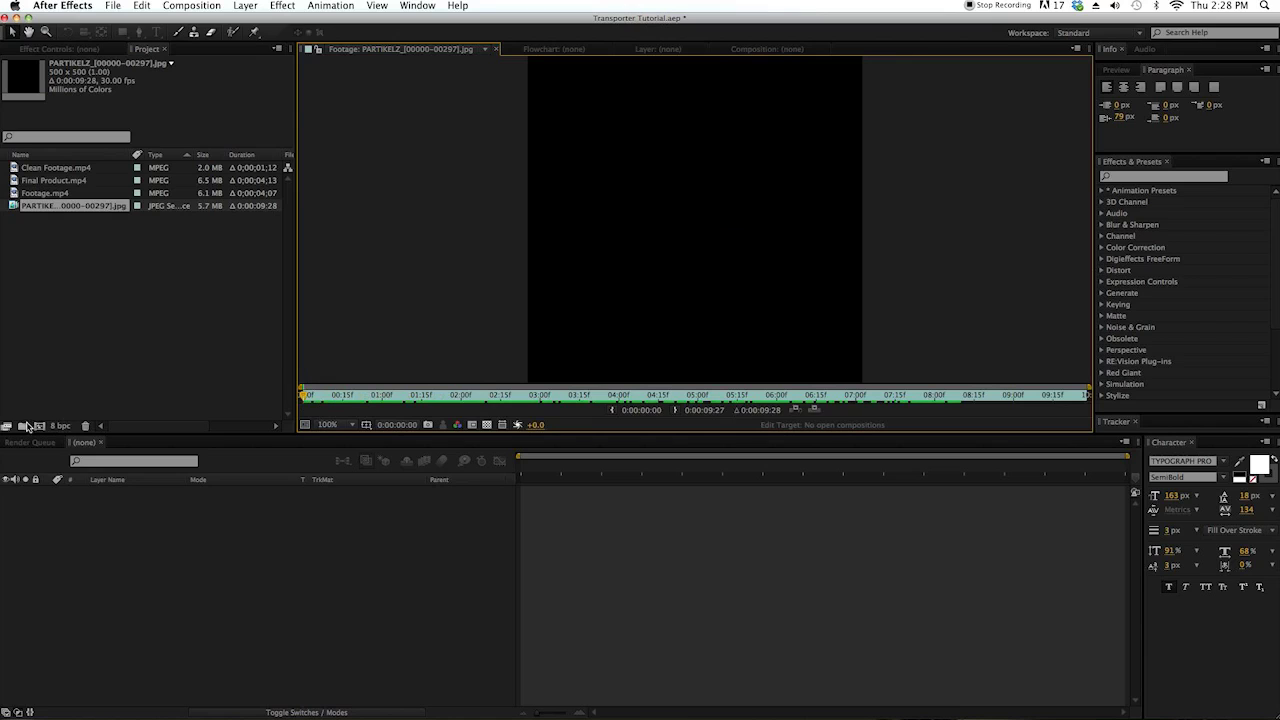
- Create a 500 × 500 px composition named Particle at 29.97 frames per second
{"action": "left_click", "coordinate": [39, 427]}
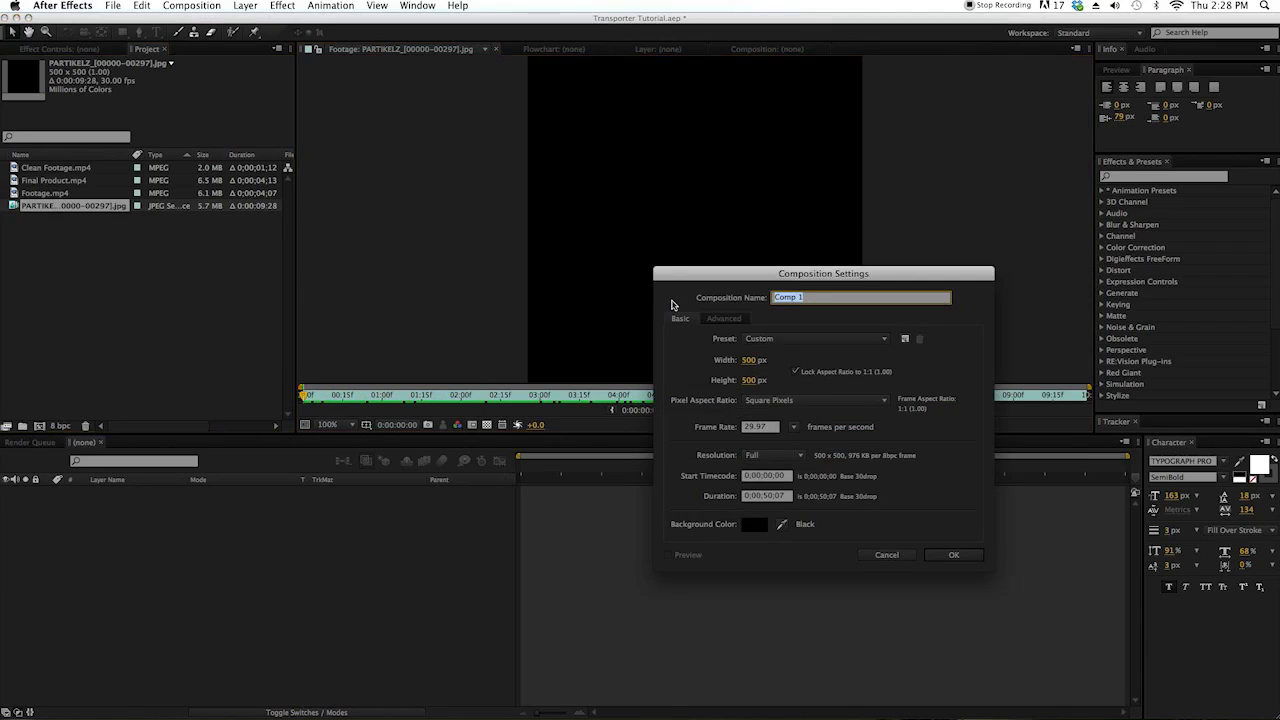
{"action": "type", "text": "Particle"}
{"action": "left_click", "coordinate": [952, 556]}
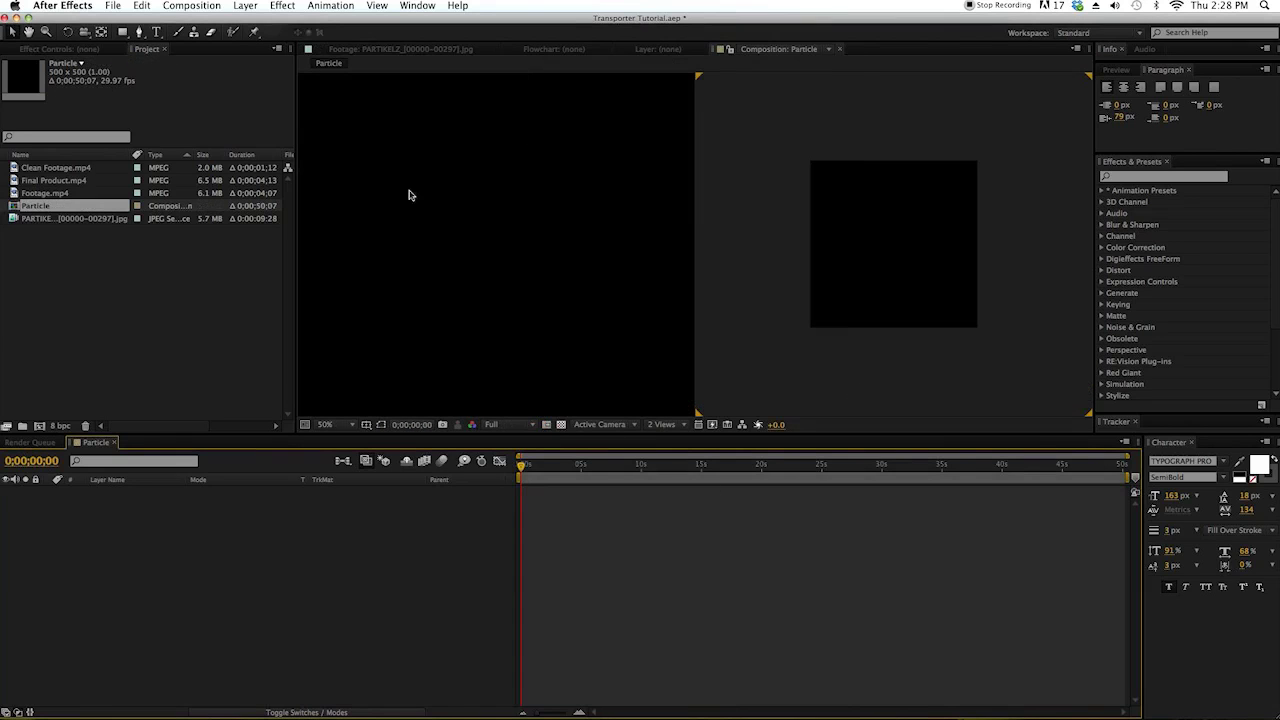
- Show the Particle composition in a single view at 100% magnification with the whole frame in sight
{"action": "left_click", "coordinate": [668, 426]}
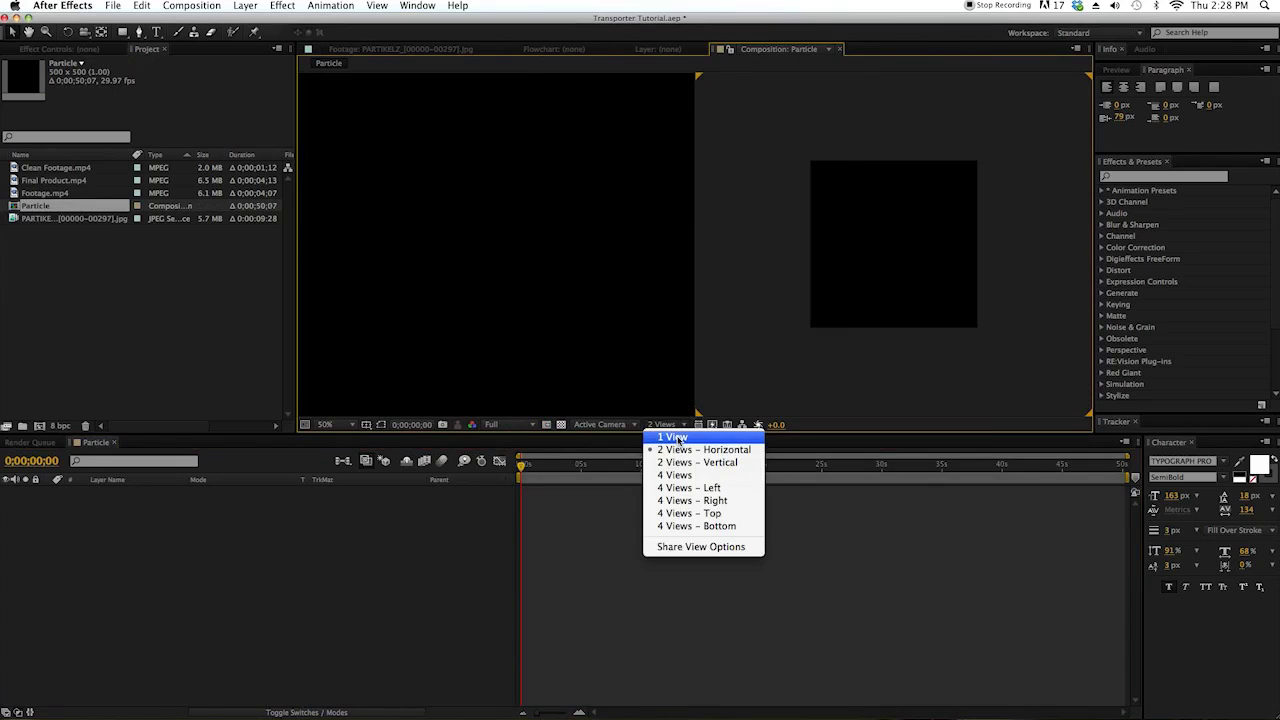
{"action": "left_click", "coordinate": [670, 437]}
{"action": "key", "text": "period"}
{"action": "key", "text": "period"}
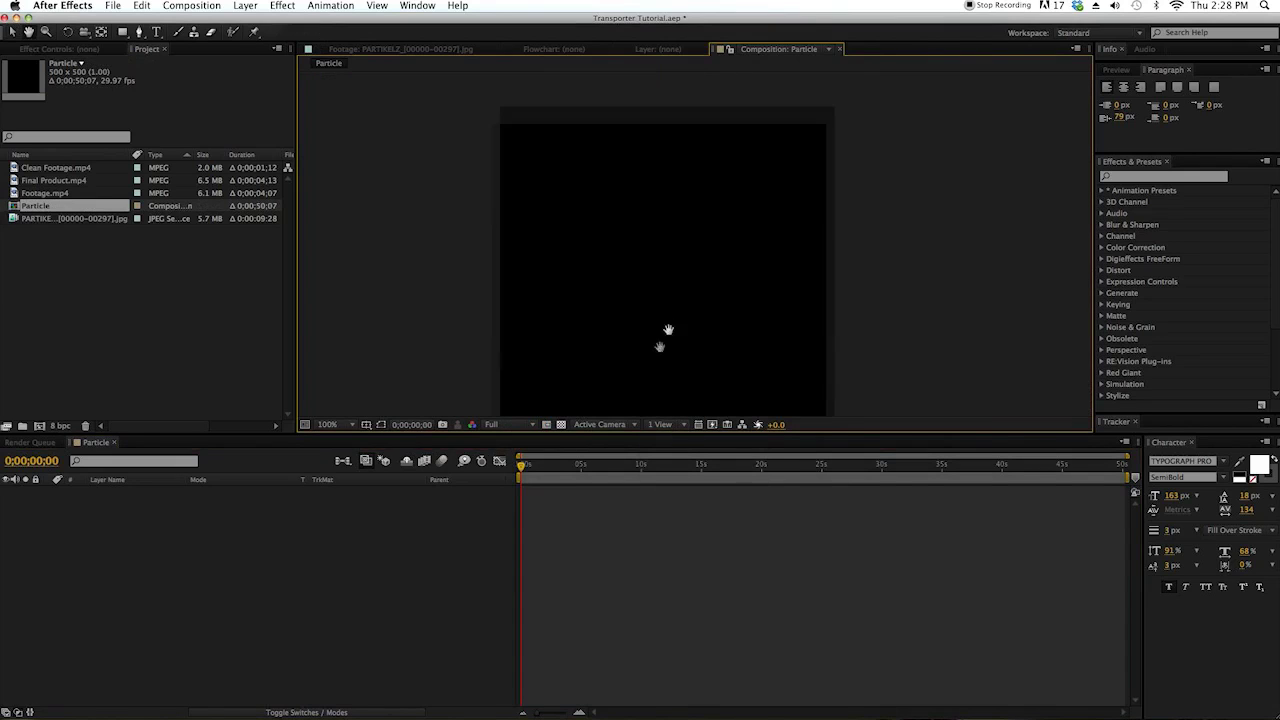
{"action": "left_click_drag", "start_coordinate": [660, 346], "coordinate": [669, 303]}
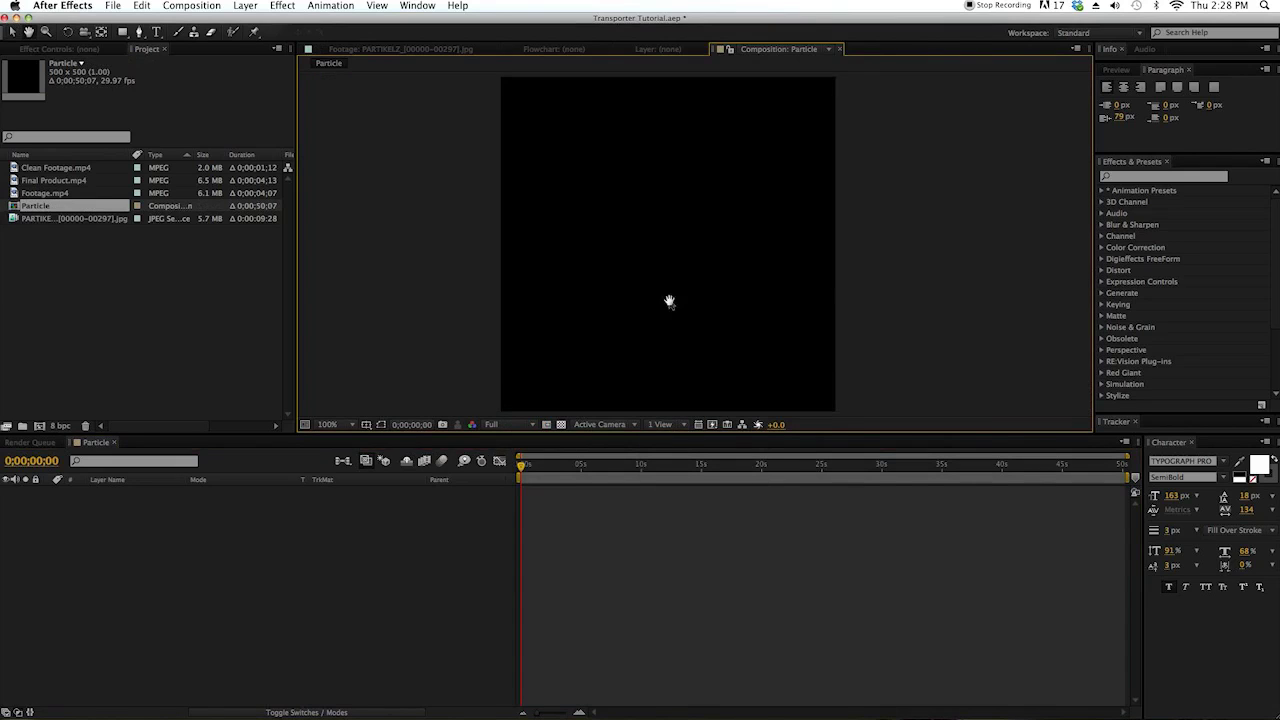
- Add a black 500 × 500 px solid layer named Particular to the composition
{"action": "left_click", "coordinate": [240, 7]}
{"action": "mouse_move", "coordinate": [300, 23]}
{"action": "left_click", "coordinate": [429, 38]}
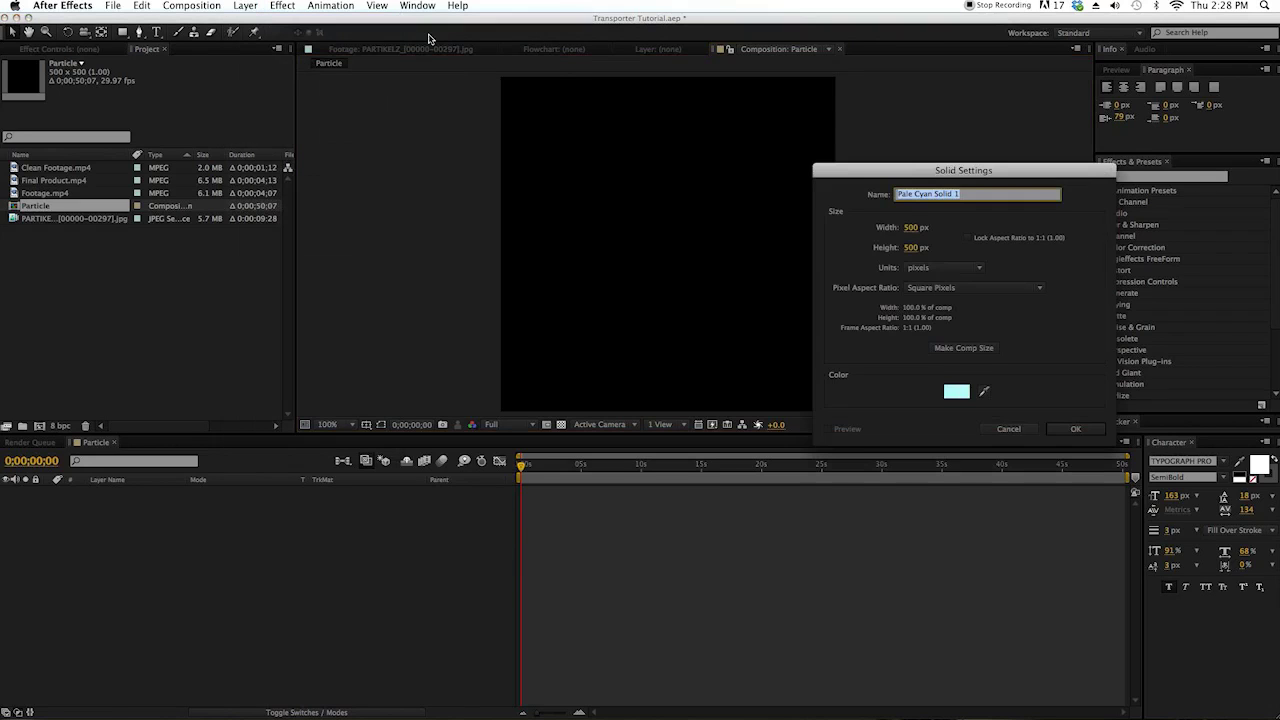
{"action": "key", "text": "BackSpace"}
{"action": "left_click", "coordinate": [956, 391]}
{"action": "left_click_drag", "start_coordinate": [548, 531], "coordinate": [465, 592]}
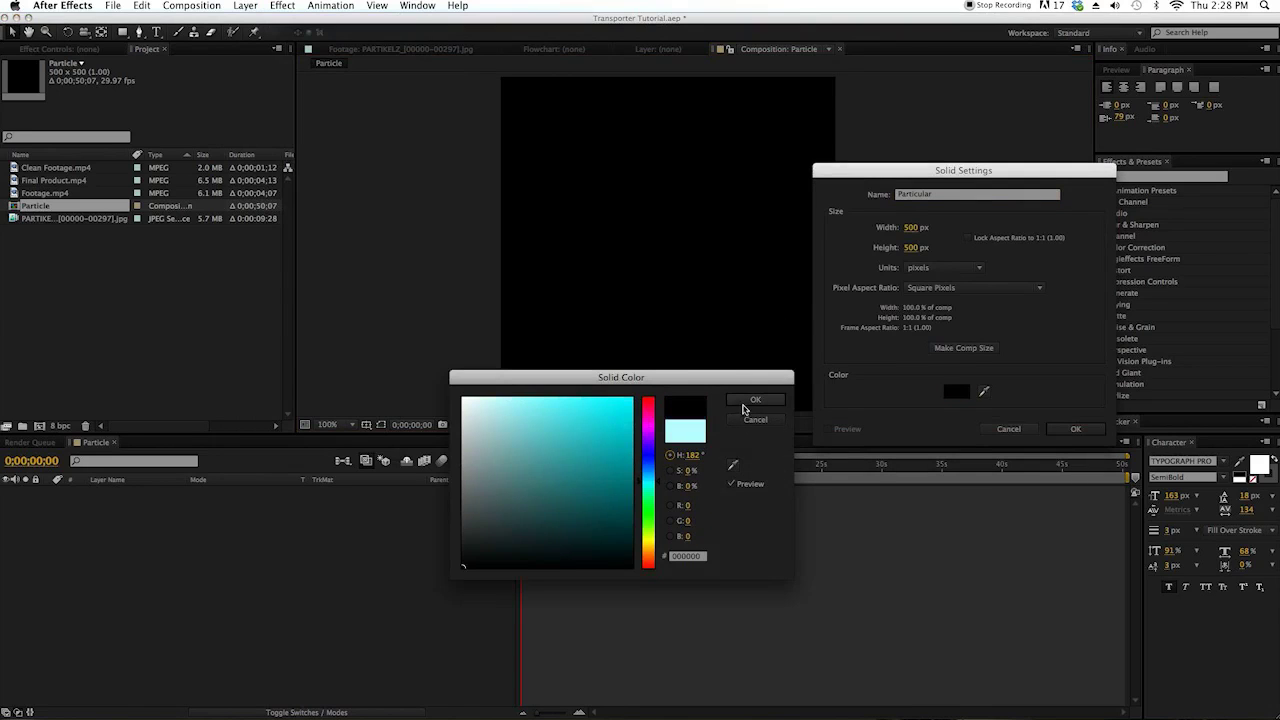
{"action": "left_click", "coordinate": [744, 404]}
{"action": "left_click", "coordinate": [1068, 429]}
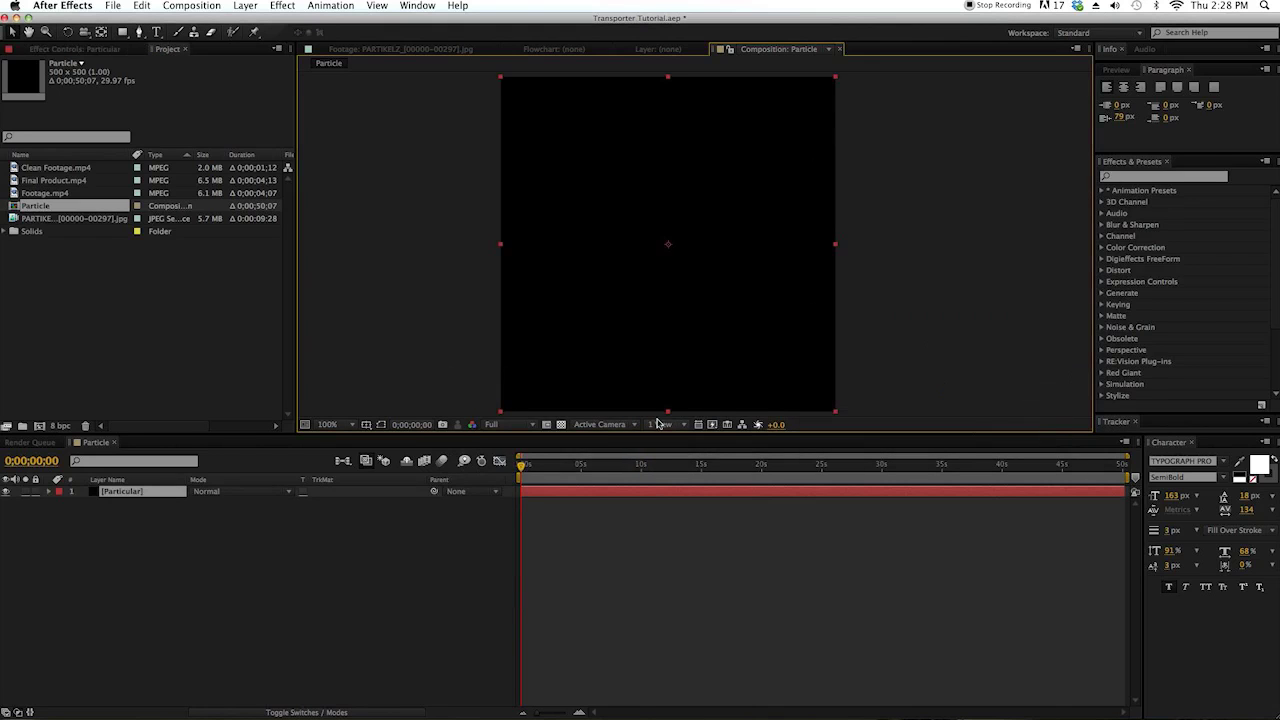
- Find the Trapcode Particular effect, apply it to the Particular solid and preview the composition
{"action": "left_click", "coordinate": [1122, 178]}
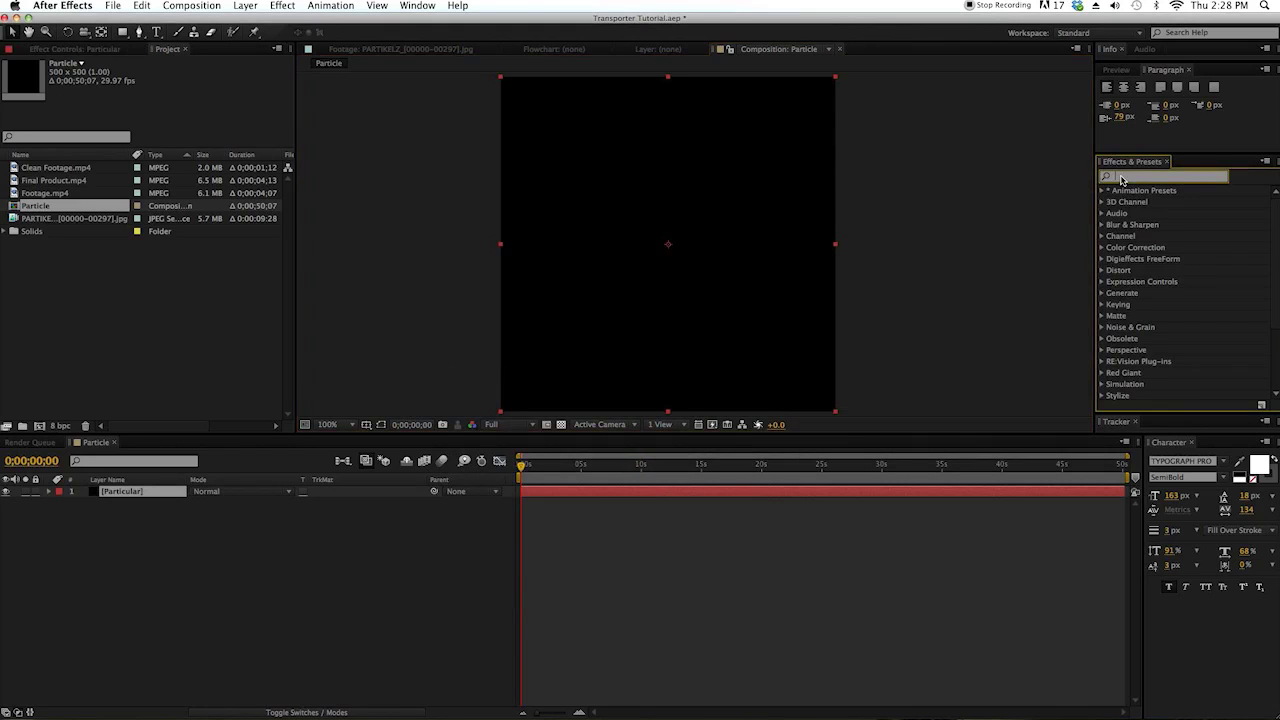
{"action": "type", "text": "particula"}
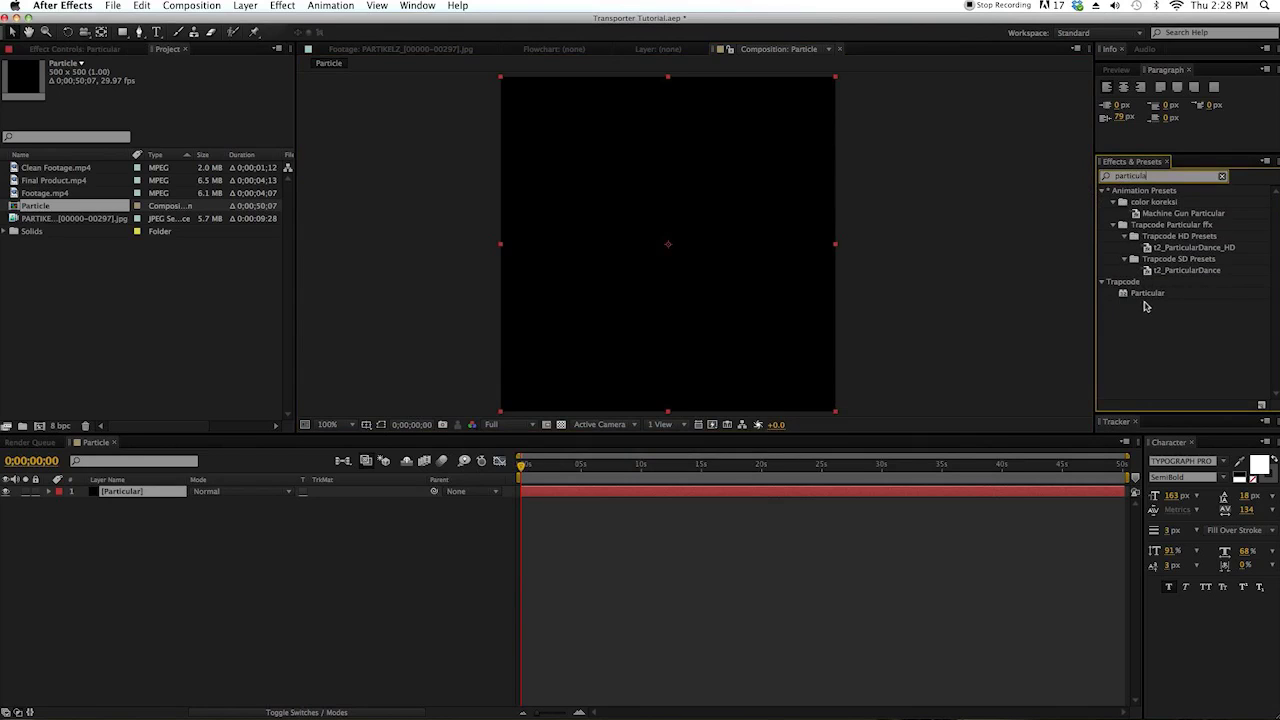
{"action": "left_click_drag", "start_coordinate": [1146, 293], "coordinate": [150, 492]}
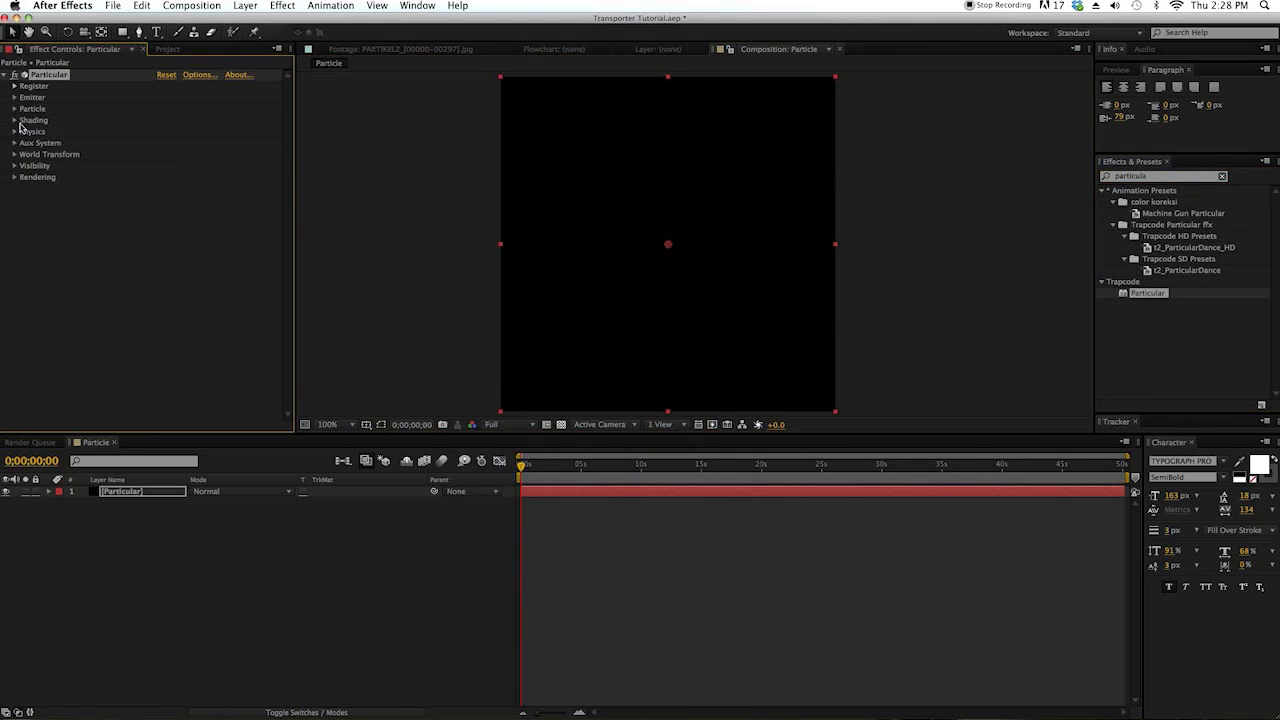
{"action": "key", "text": "space"}
{"action": "key", "text": "space"}
- Add a white point light named Emitter with 129% intensity to the composition
{"action": "left_click", "coordinate": [246, 5]}
{"action": "mouse_move", "coordinate": [278, 21]}
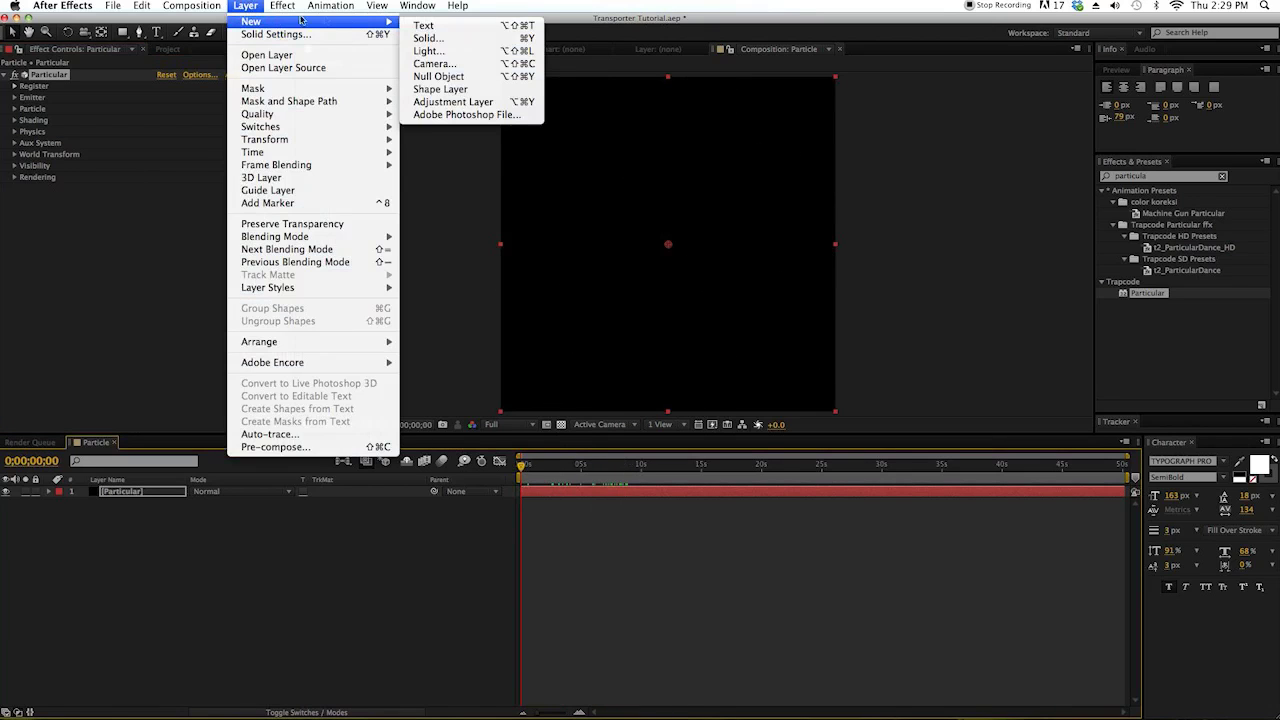
{"action": "left_click", "coordinate": [428, 50]}
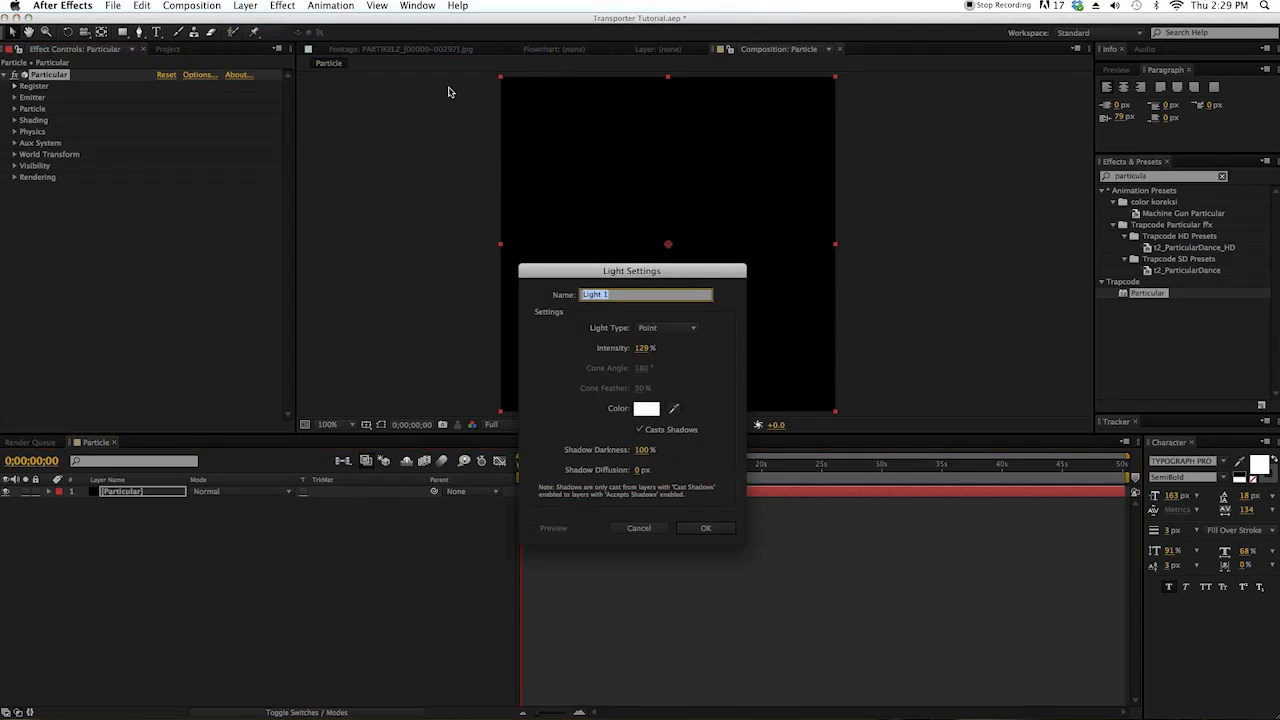
{"action": "type", "text": "Emitter"}
{"action": "left_click", "coordinate": [681, 528]}
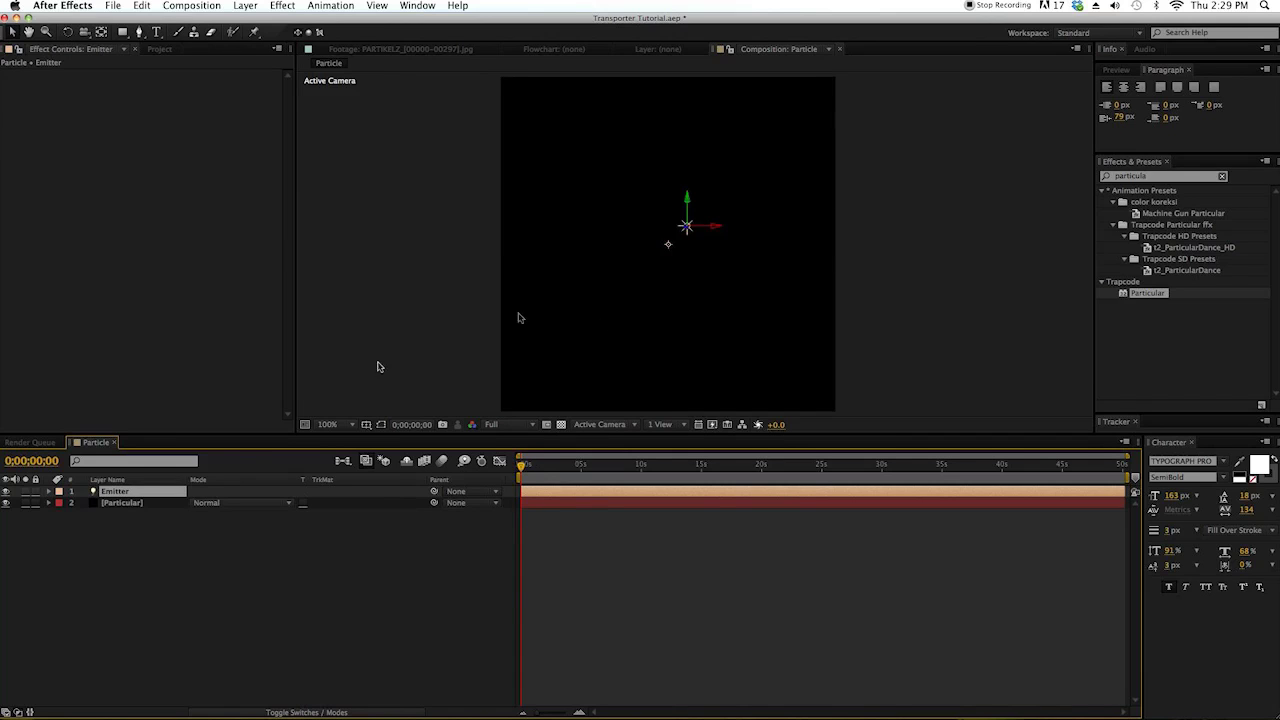
- Set the emitter type of the solid's Particular effect to Light(s) and scrub the timeline back to the start
{"action": "left_click", "coordinate": [146, 503]}
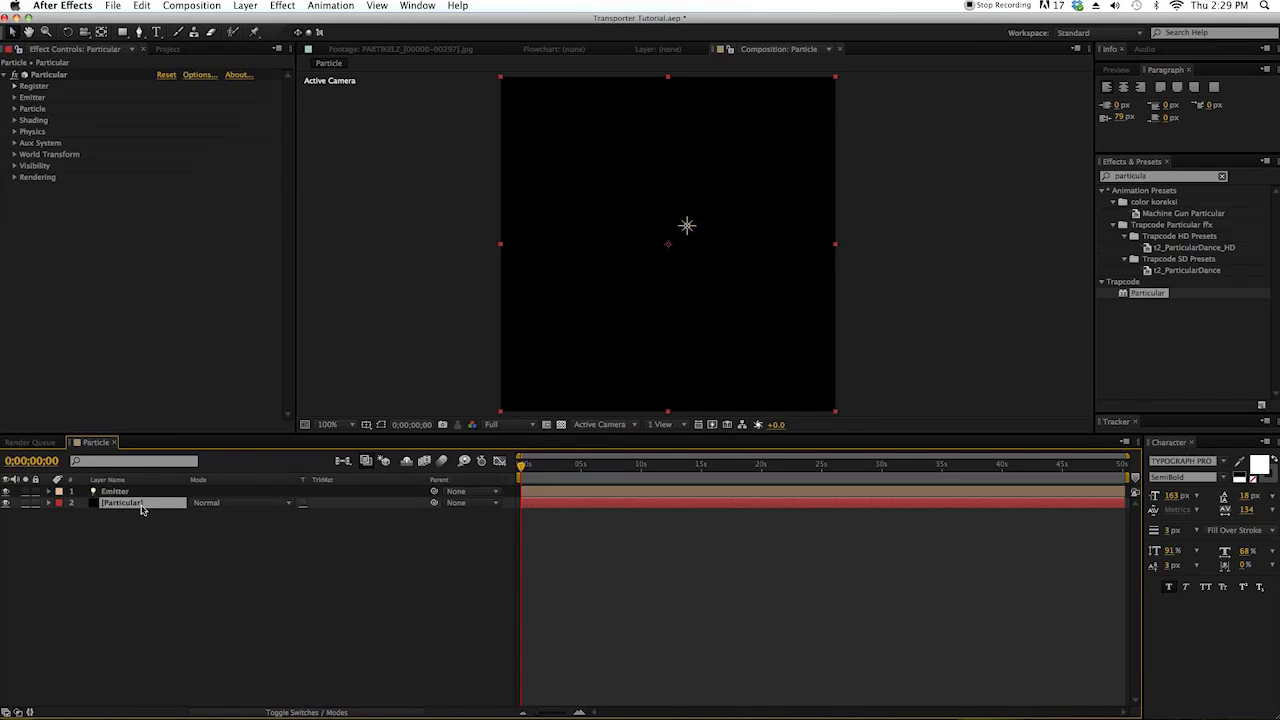
{"action": "left_click", "coordinate": [14, 97]}
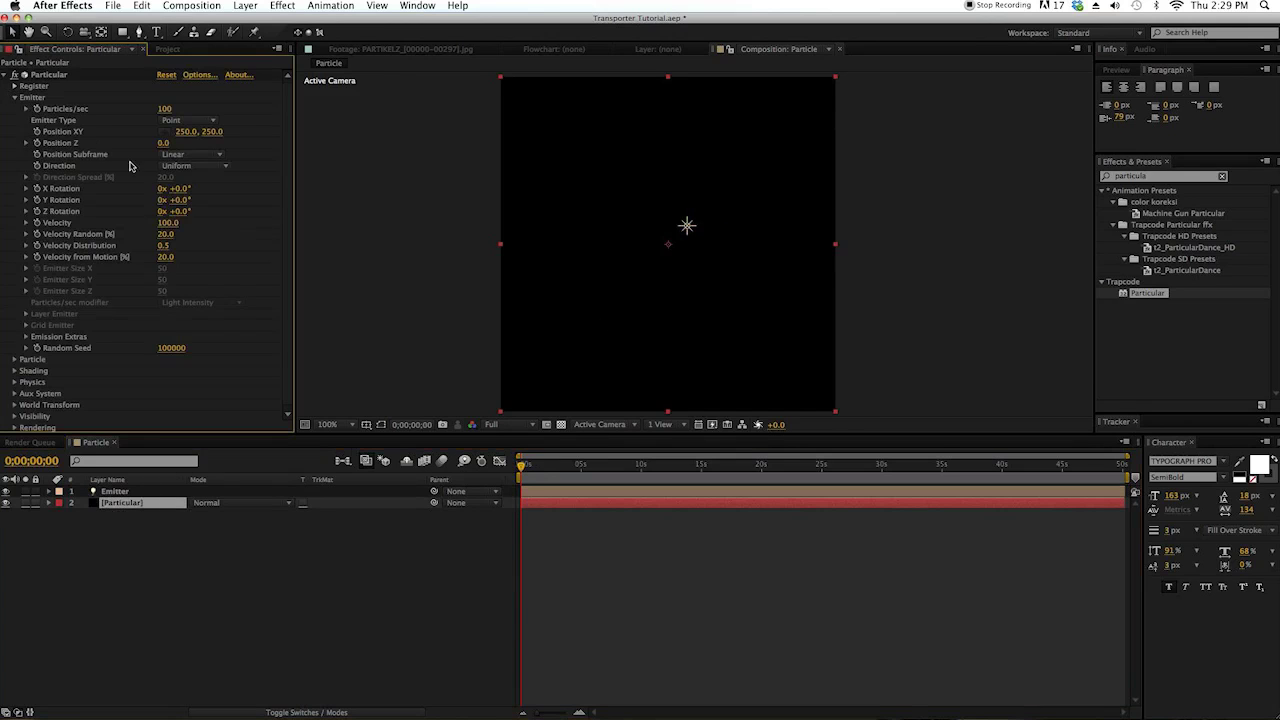
{"action": "left_click", "coordinate": [195, 120]}
{"action": "left_click", "coordinate": [198, 183]}
{"action": "left_click_drag", "start_coordinate": [532, 478], "coordinate": [478, 476]}
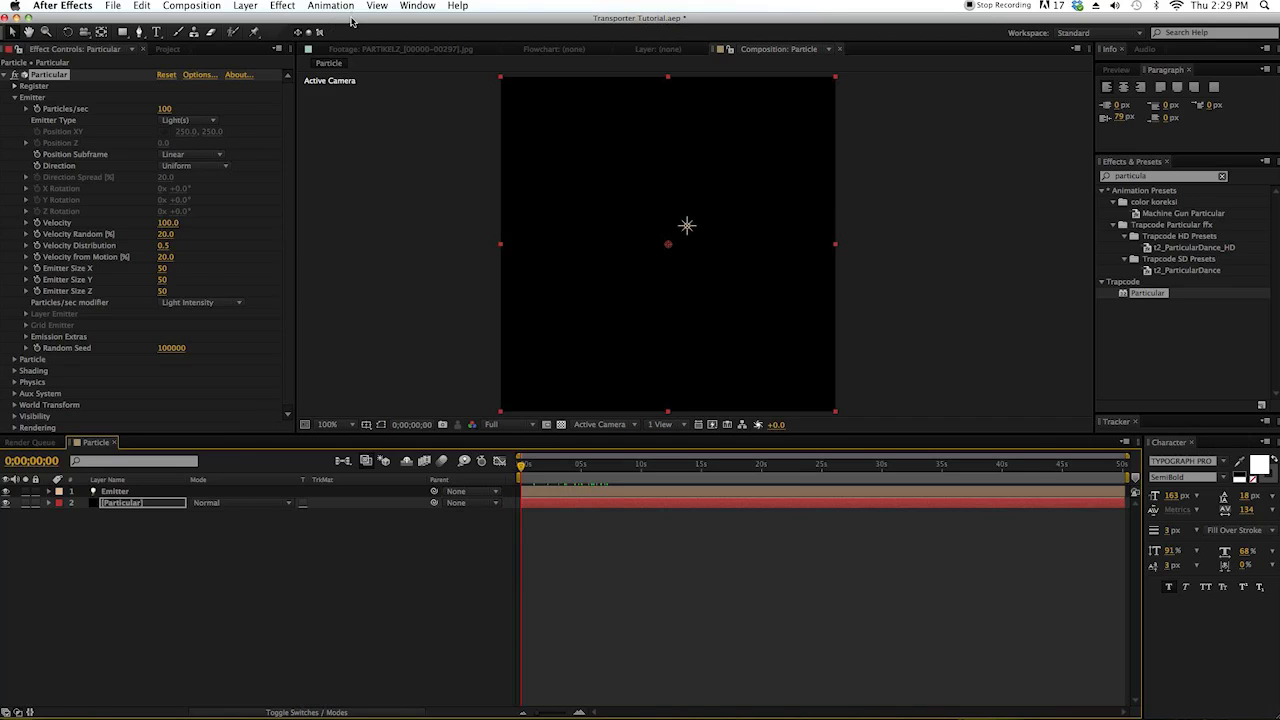
- Add a red (FF3838) 500 × 500 px solid named Rotate and place it directly below the Emitter light
{"action": "left_click", "coordinate": [247, 5]}
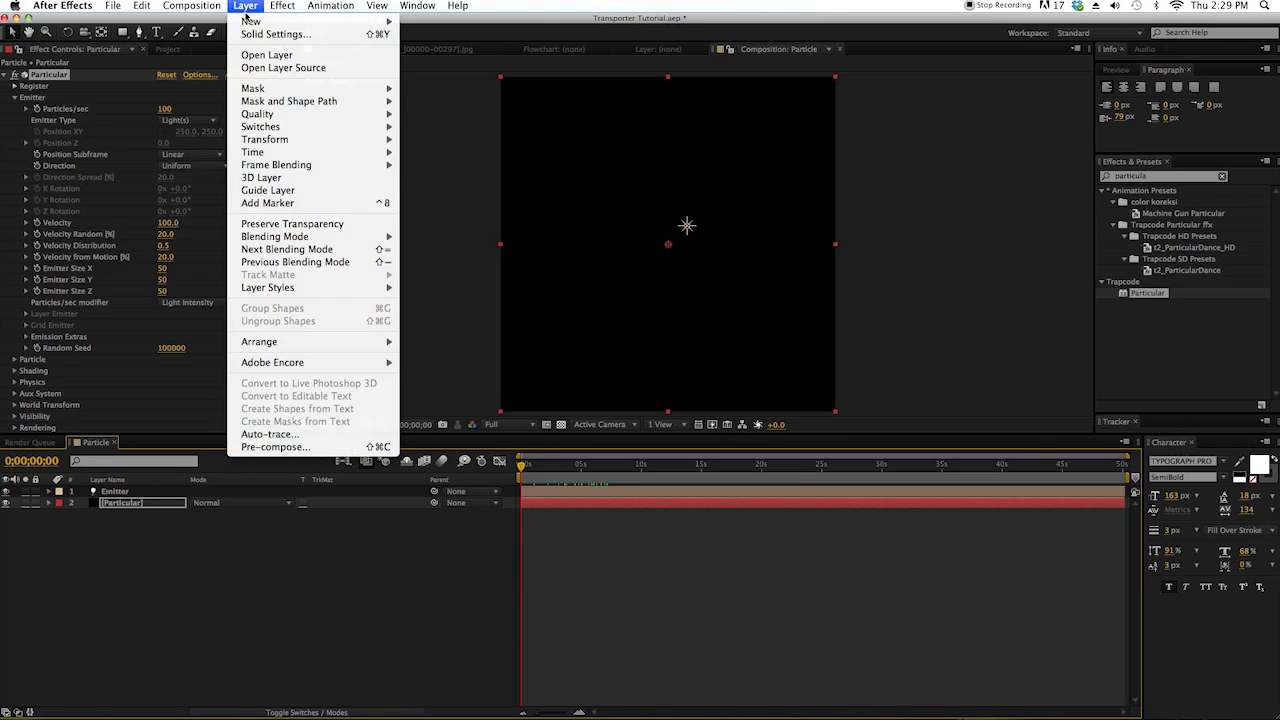
{"action": "mouse_move", "coordinate": [251, 23]}
{"action": "left_click", "coordinate": [437, 37]}
{"action": "left_click", "coordinate": [956, 391]}
{"action": "left_click", "coordinate": [595, 399]}
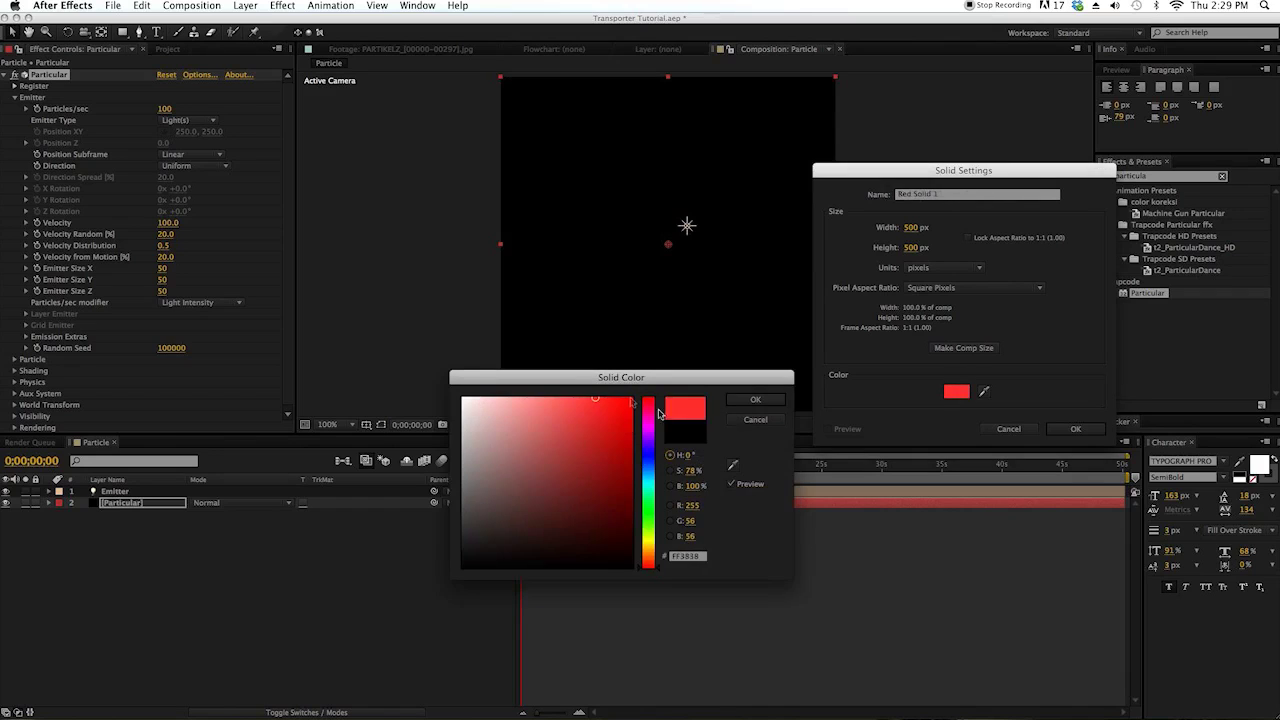
{"action": "left_click", "coordinate": [765, 402]}
{"action": "left_click", "coordinate": [949, 194]}
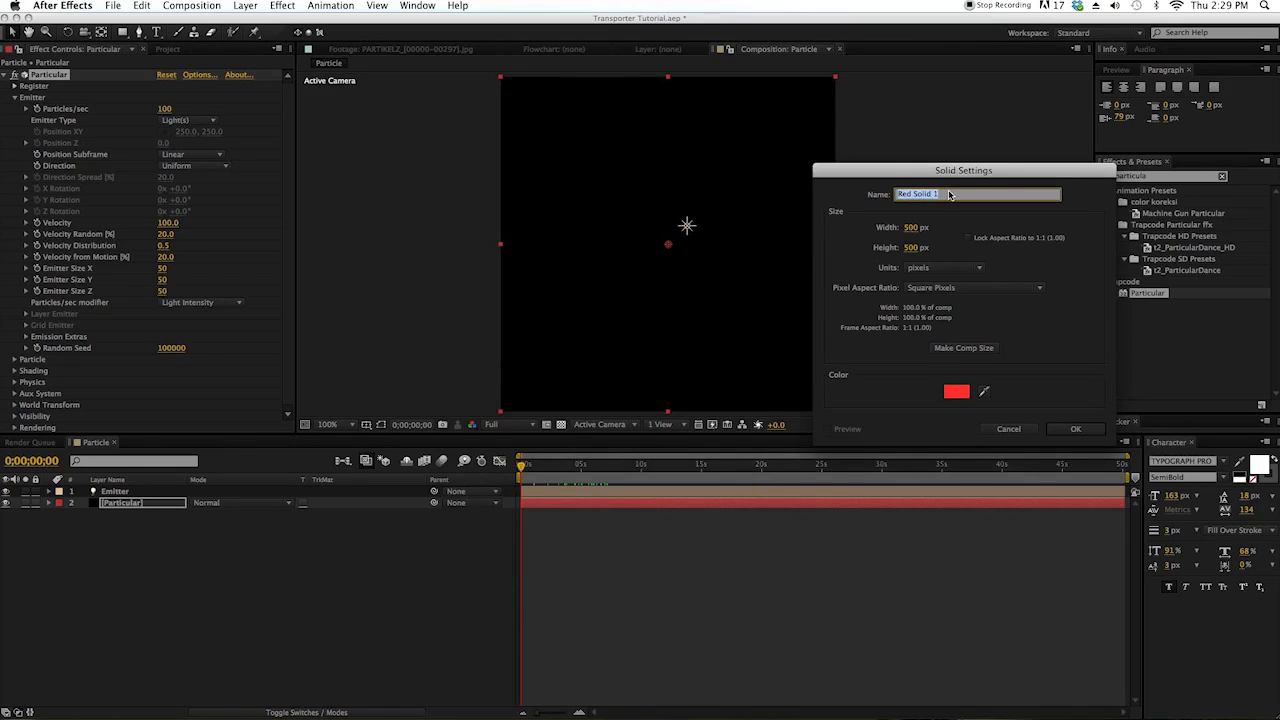
{"action": "type", "text": "Rotate"}
{"action": "left_click", "coordinate": [1076, 429]}
{"action": "mouse_move", "coordinate": [123, 494]}
{"action": "left_mouse_down"}
{"action": "mouse_move", "coordinate": [114, 506]}
{"action": "mouse_move", "coordinate": [136, 510]}
{"action": "left_mouse_up"}
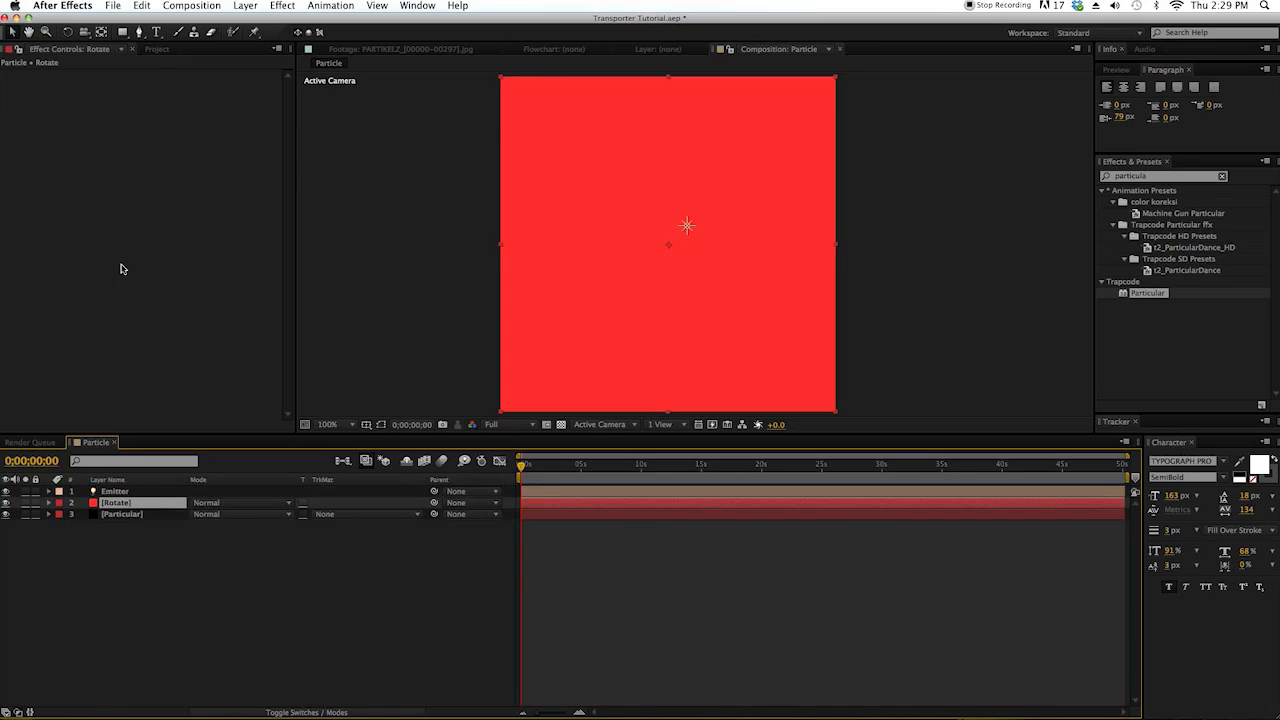
- Add a full-size circular mask to the Rotate solid with the Ellipse tool
{"action": "left_click", "coordinate": [124, 36]}
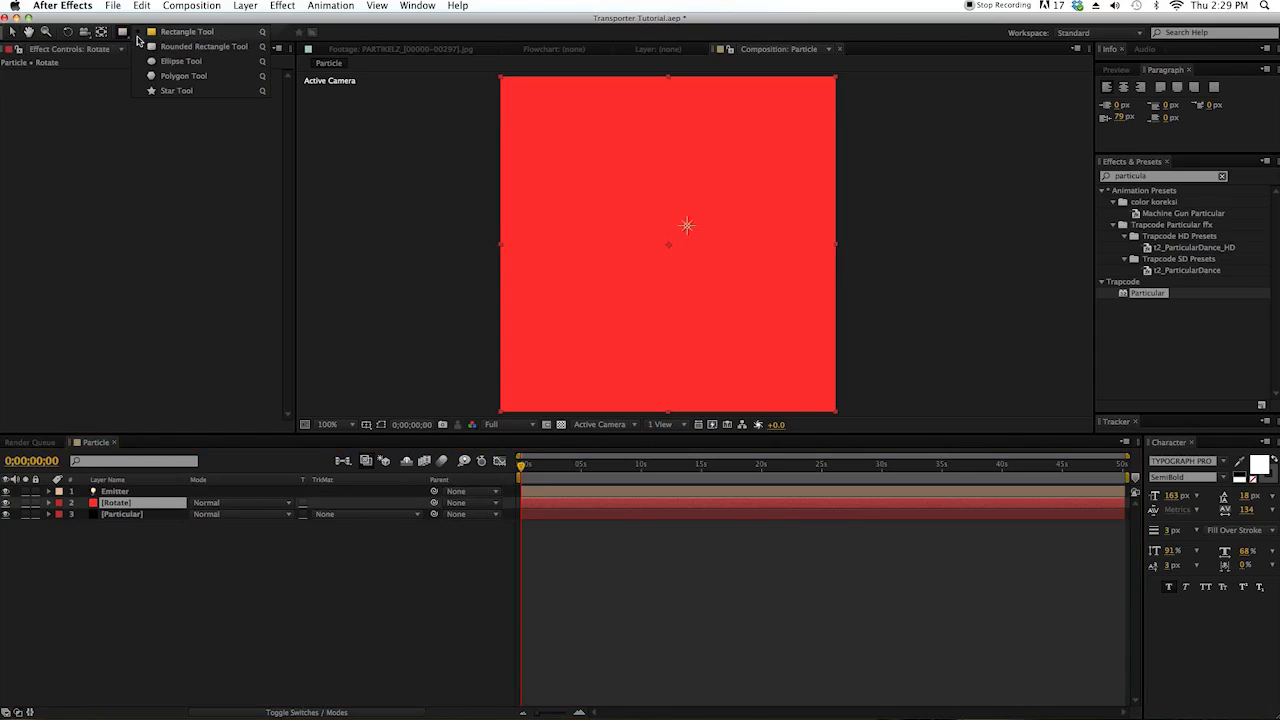
{"action": "left_click", "coordinate": [187, 63]}
{"action": "double_click", "coordinate": [124, 36]}
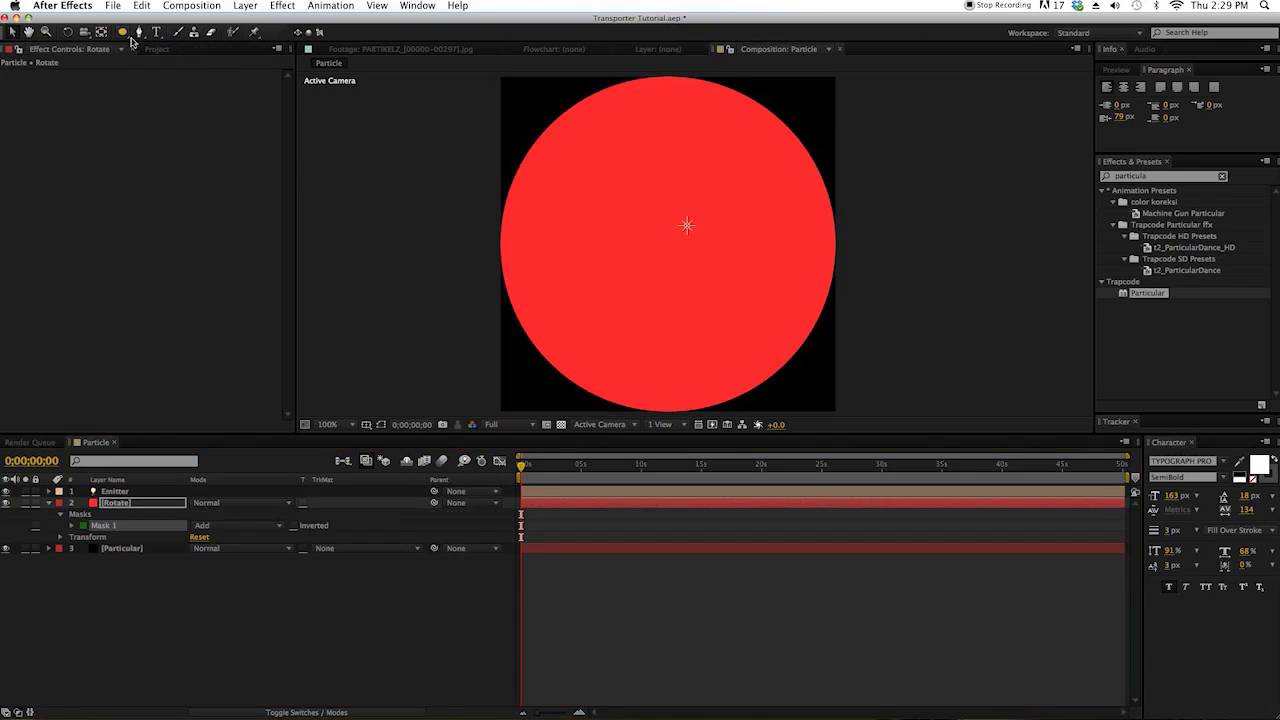
- Show the layer switches and make the Rotate solid a 3D layer
{"action": "left_click", "coordinate": [145, 506]}
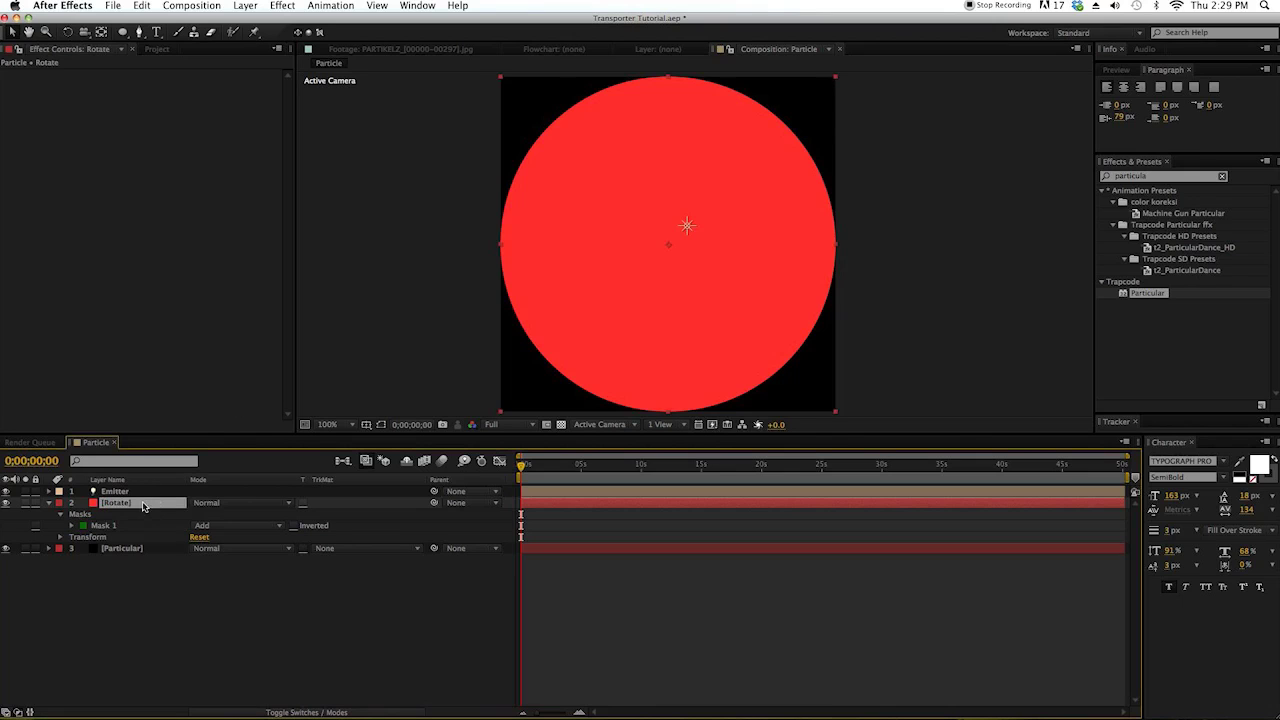
{"action": "left_click", "coordinate": [318, 712]}
{"action": "left_click", "coordinate": [265, 502]}
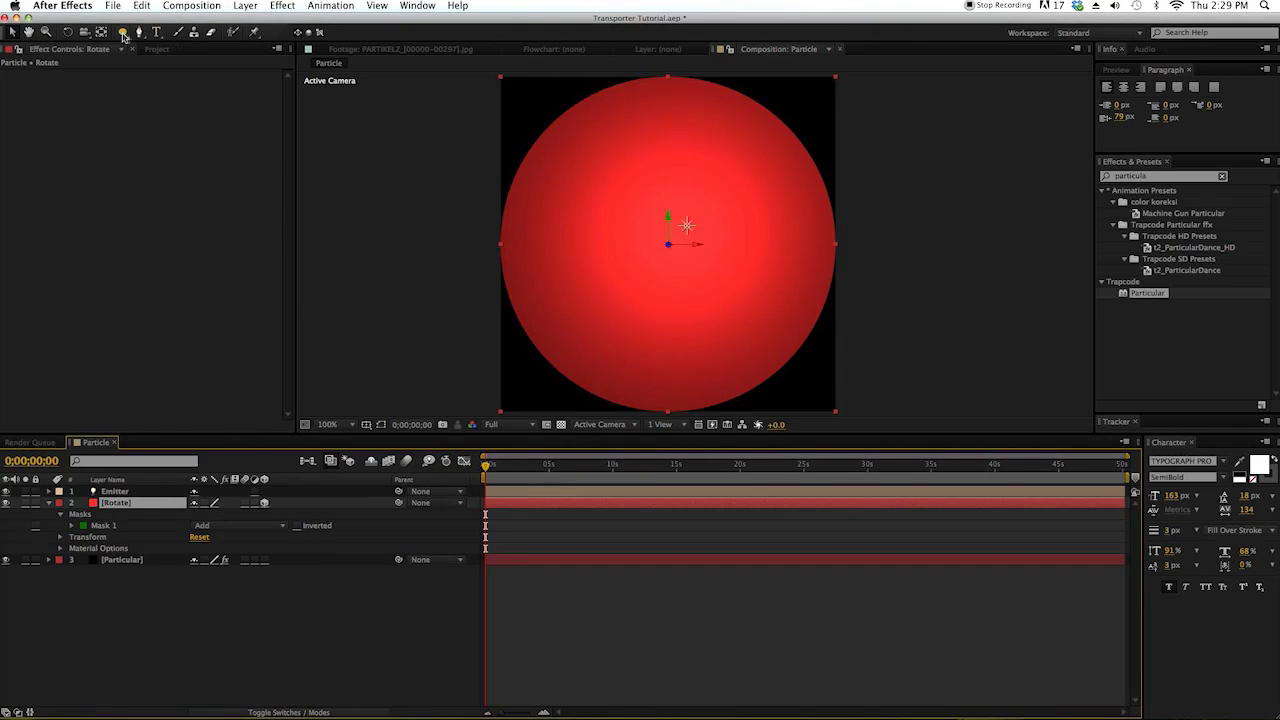
- Reveal the Rotate solid's rotation properties and set its X Rotation to 90°
{"action": "left_click", "coordinate": [70, 32]}
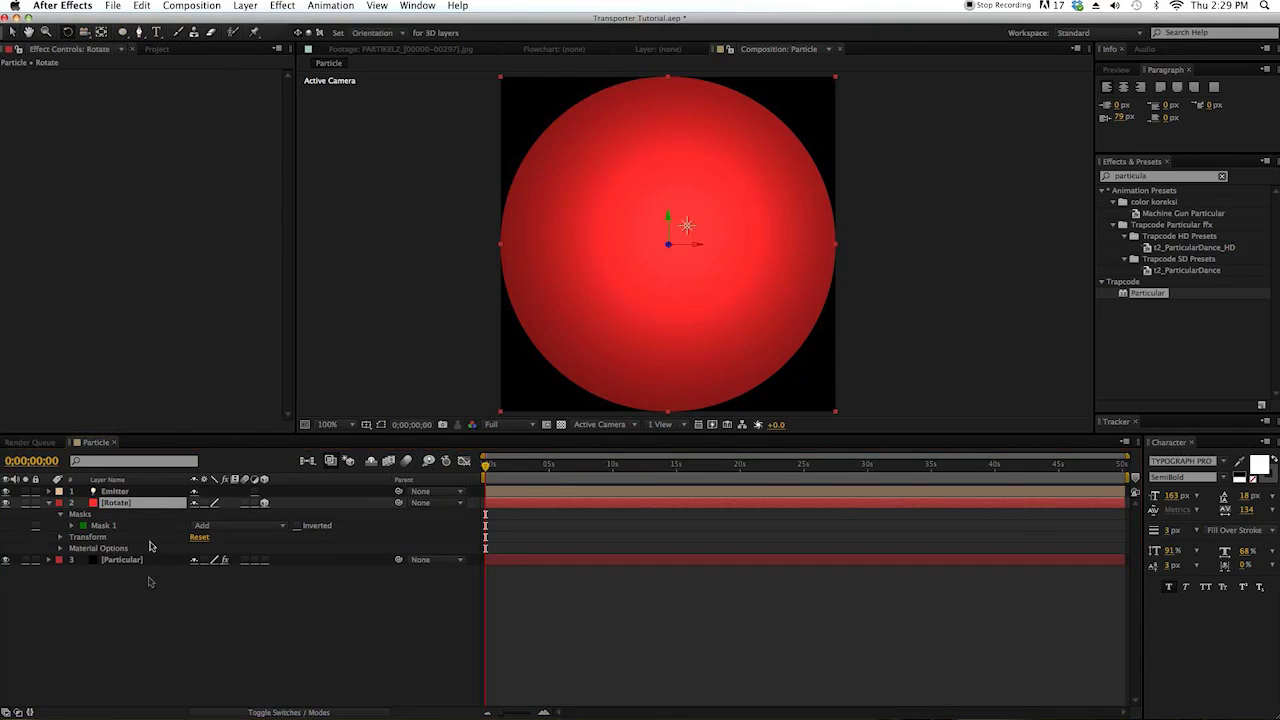
{"action": "key", "text": "r"}
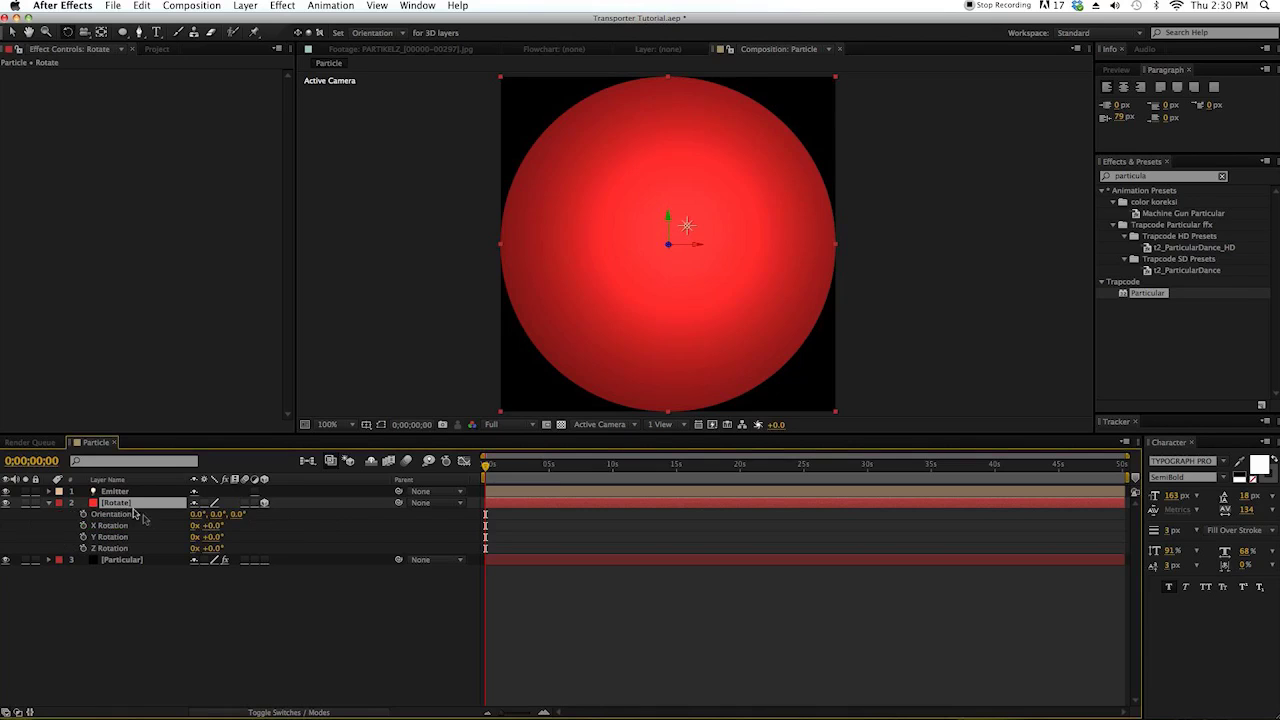
{"action": "left_click", "coordinate": [210, 526]}
{"action": "type", "text": "90"}
{"action": "key", "text": "Return"}
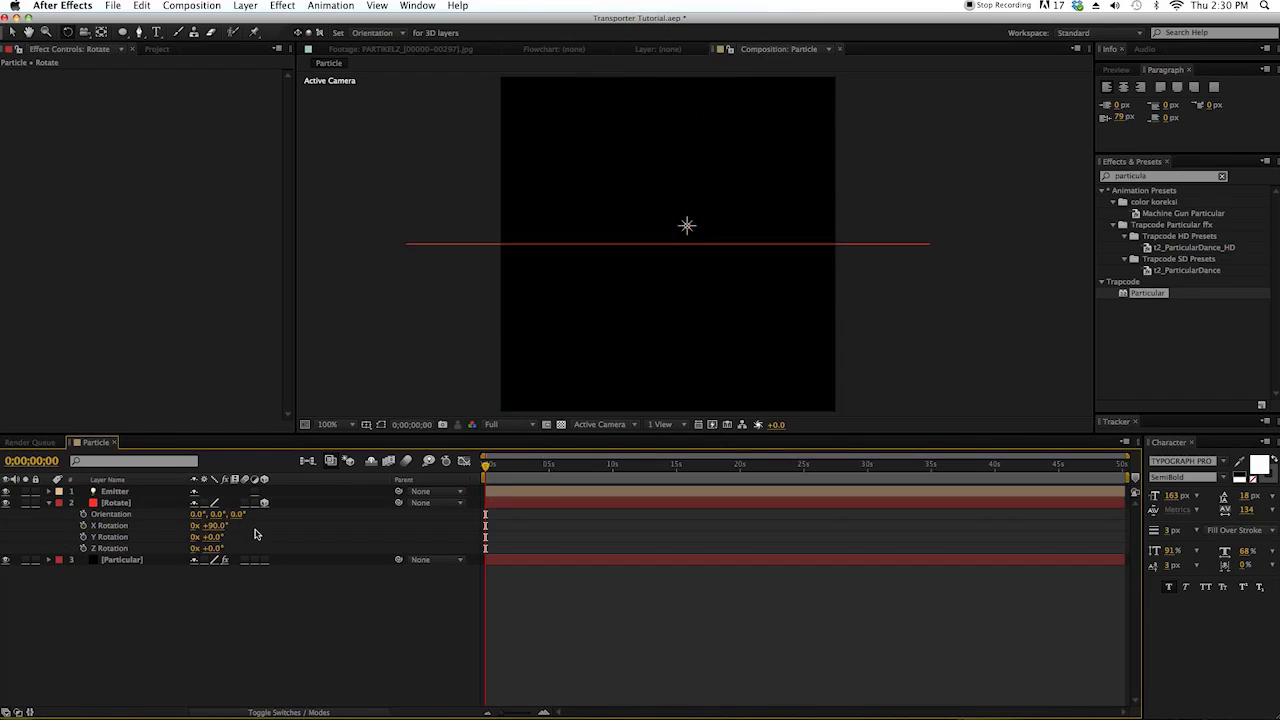
- In the Top view, move the Emitter light to the leftmost point of the red circle and parent it to the Rotate solid
{"action": "left_click", "coordinate": [118, 503]}
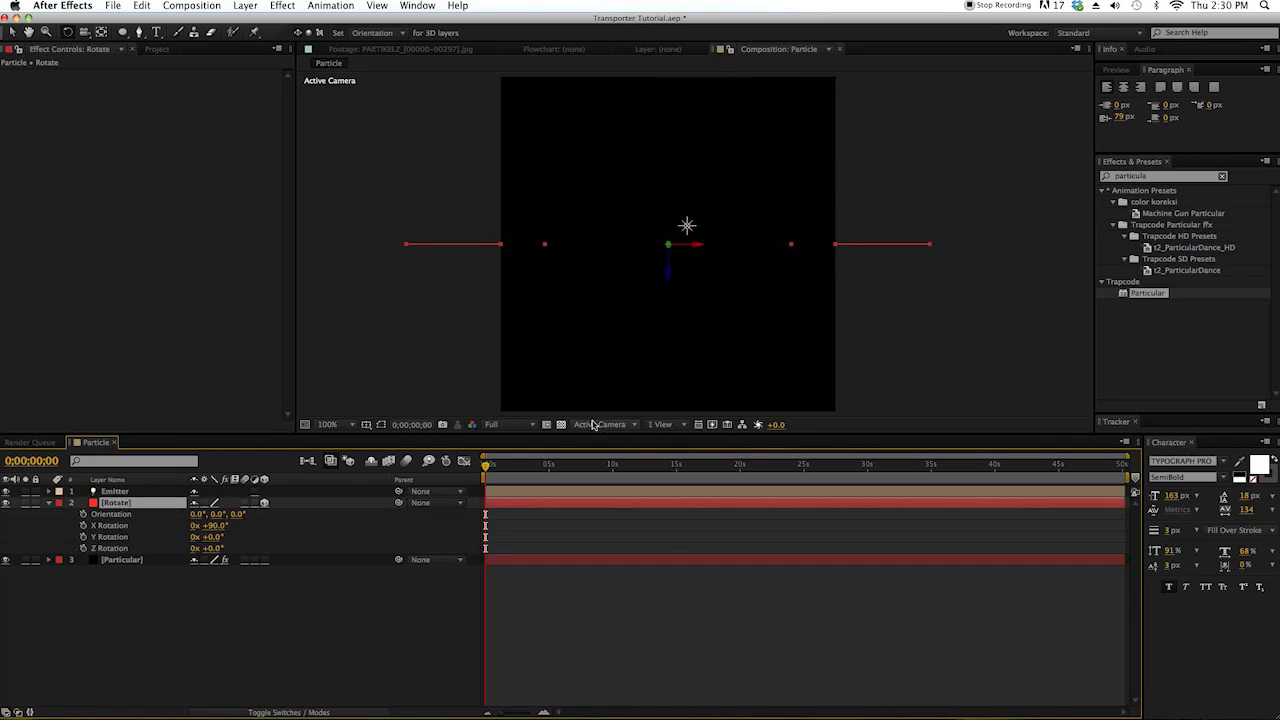
{"action": "left_click", "coordinate": [630, 425]}
{"action": "left_click", "coordinate": [600, 483]}
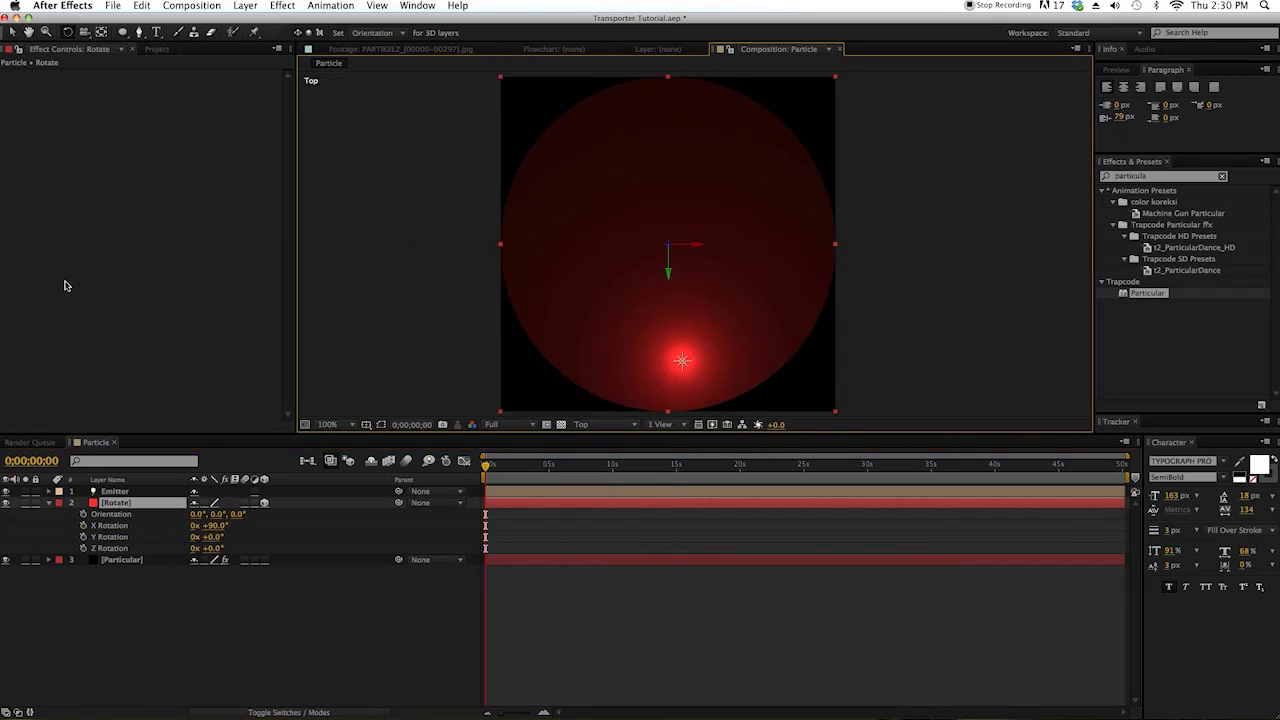
{"action": "left_click", "coordinate": [13, 32]}
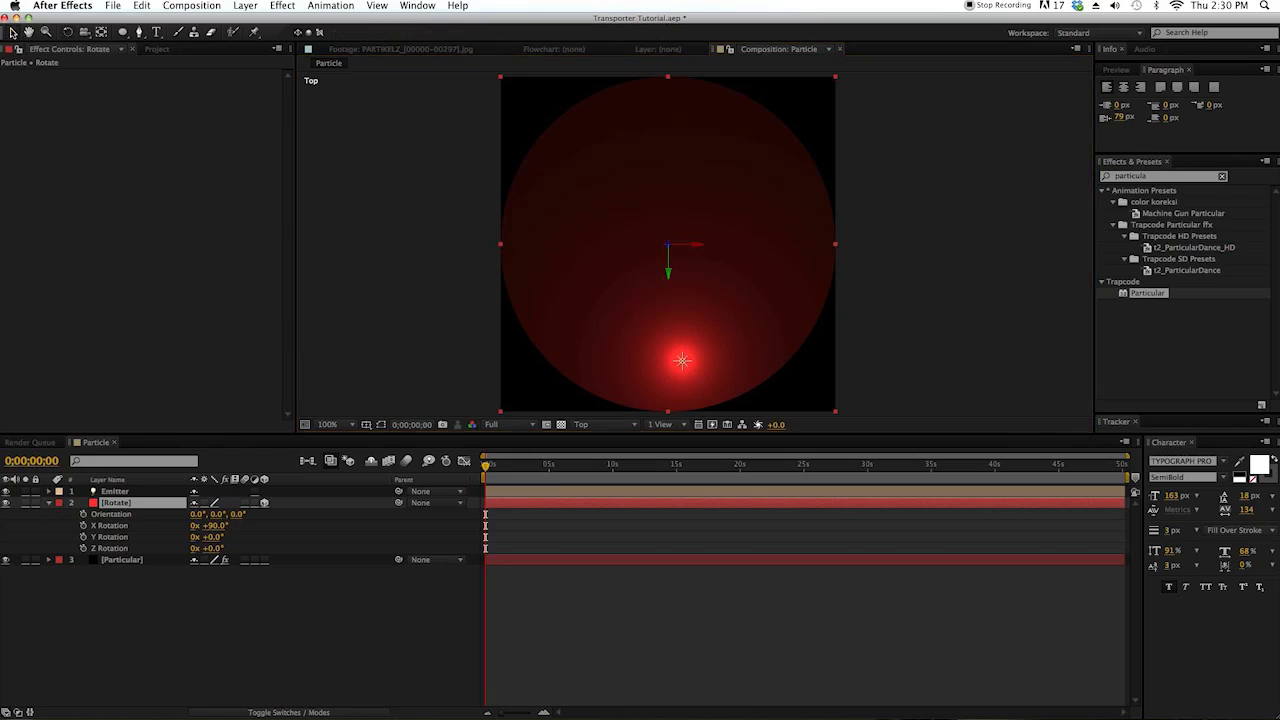
{"action": "left_click", "coordinate": [680, 364]}
{"action": "left_click_drag", "start_coordinate": [682, 352], "coordinate": [520, 250]}
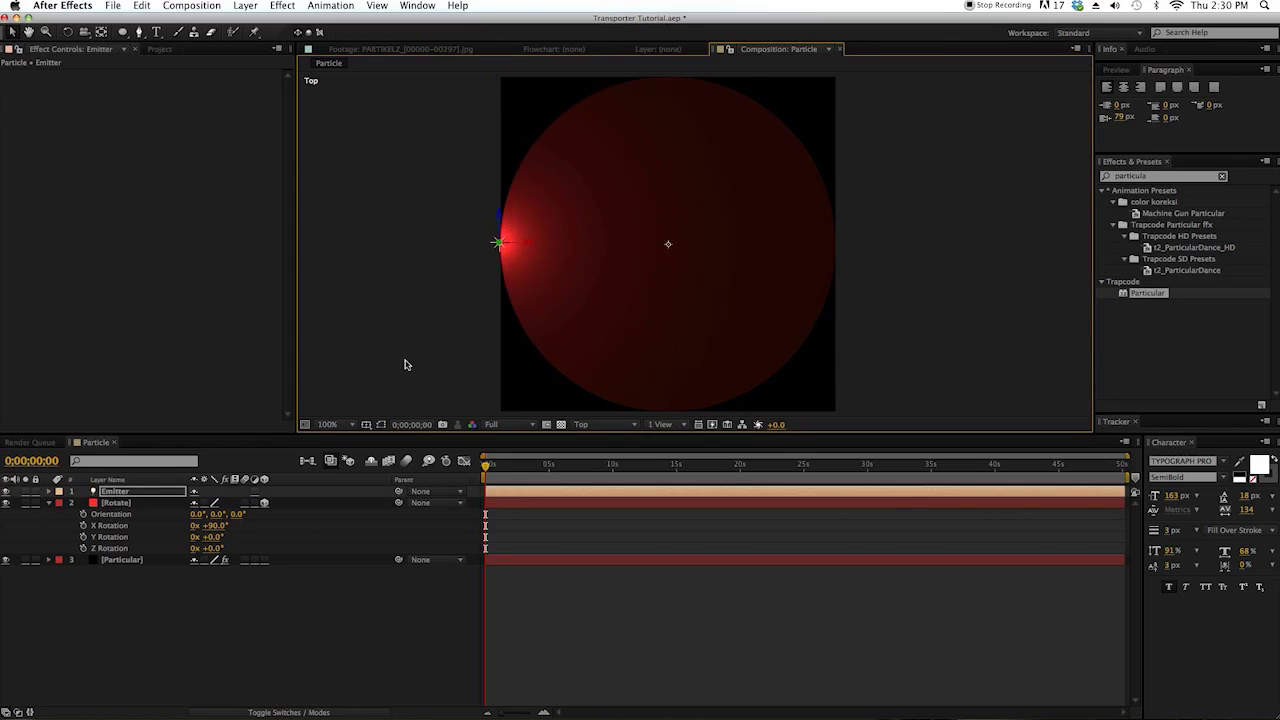
{"action": "left_click_drag", "start_coordinate": [399, 493], "coordinate": [121, 507]}
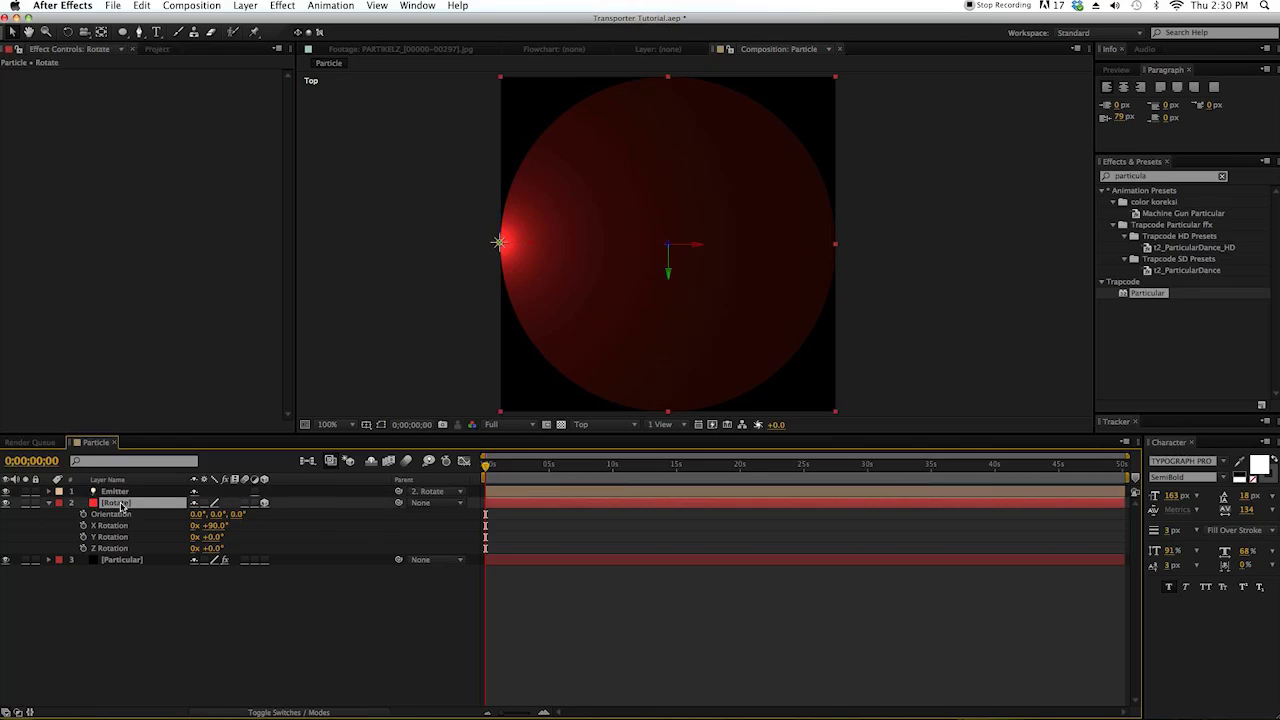
- Hide the Rotate solid and keyframe its Z Rotation from 0° at the start to 10 revolutions at 0;00;10;00
{"action": "left_click", "coordinate": [7, 504]}
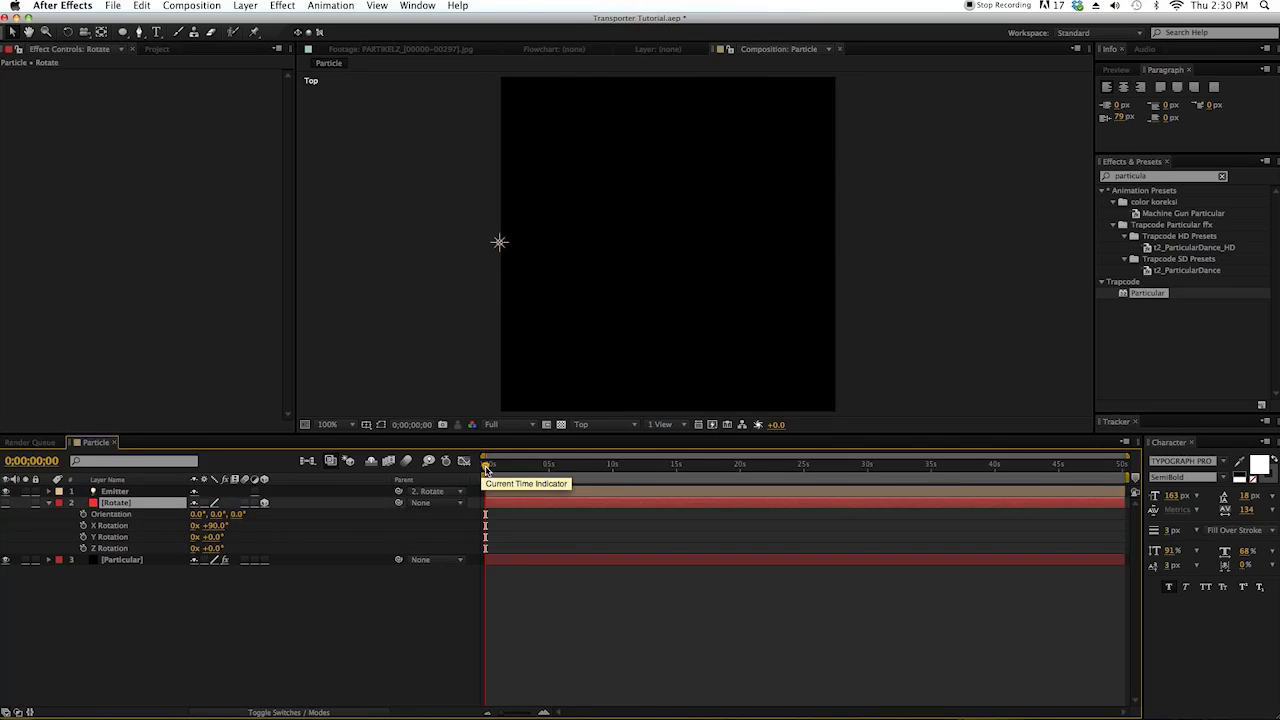
{"action": "left_click", "coordinate": [83, 549]}
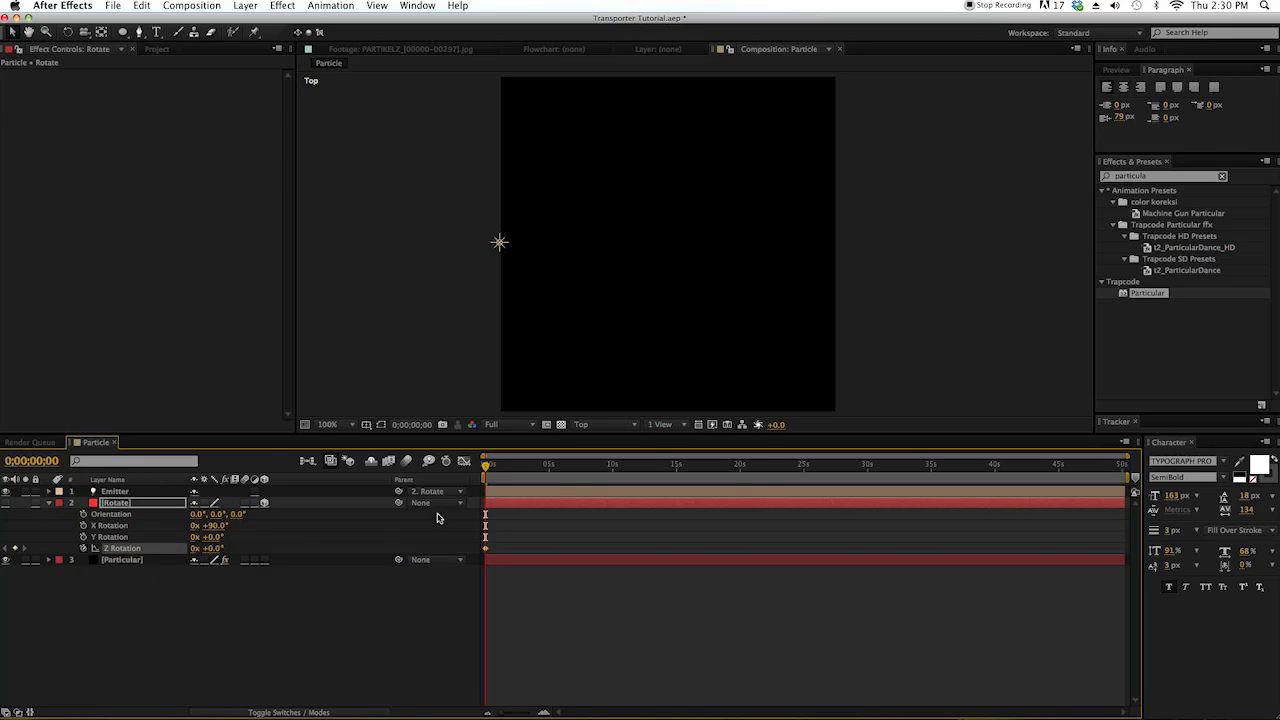
{"action": "left_click_drag", "start_coordinate": [909, 477], "coordinate": [1133, 476]}
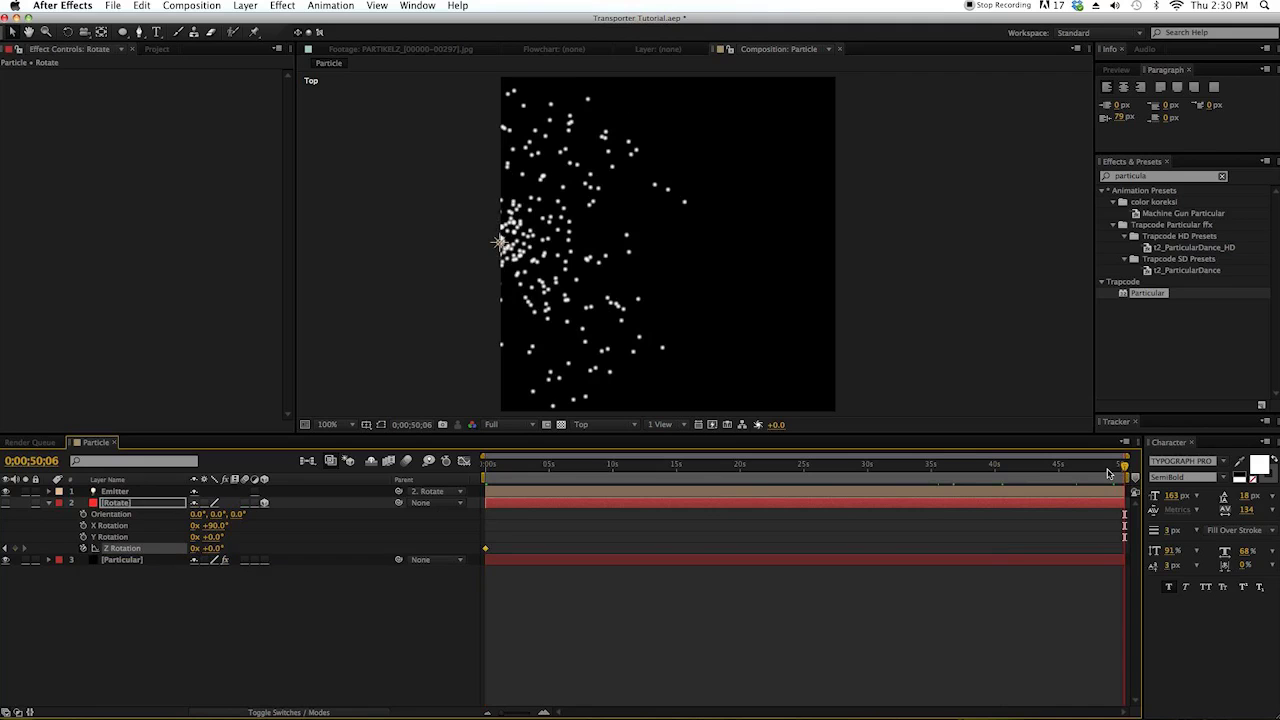
{"action": "left_click_drag", "start_coordinate": [1108, 473], "coordinate": [613, 468]}
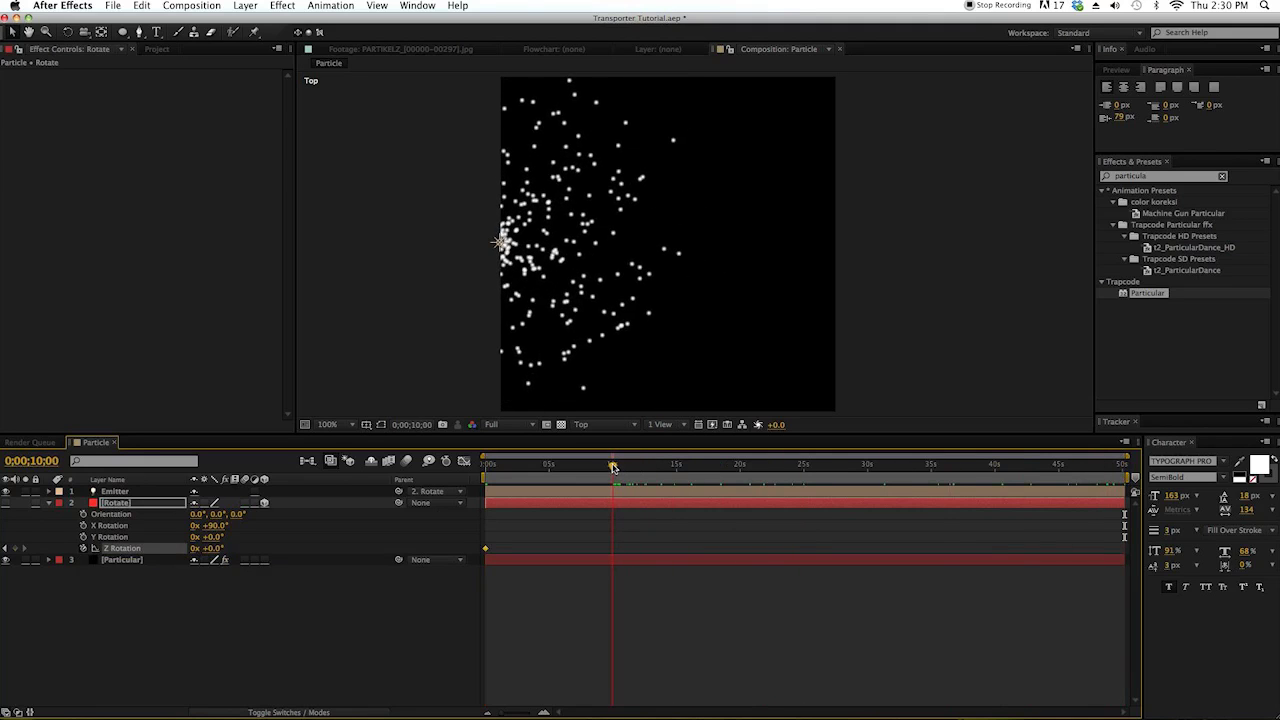
{"action": "left_click", "coordinate": [198, 548]}
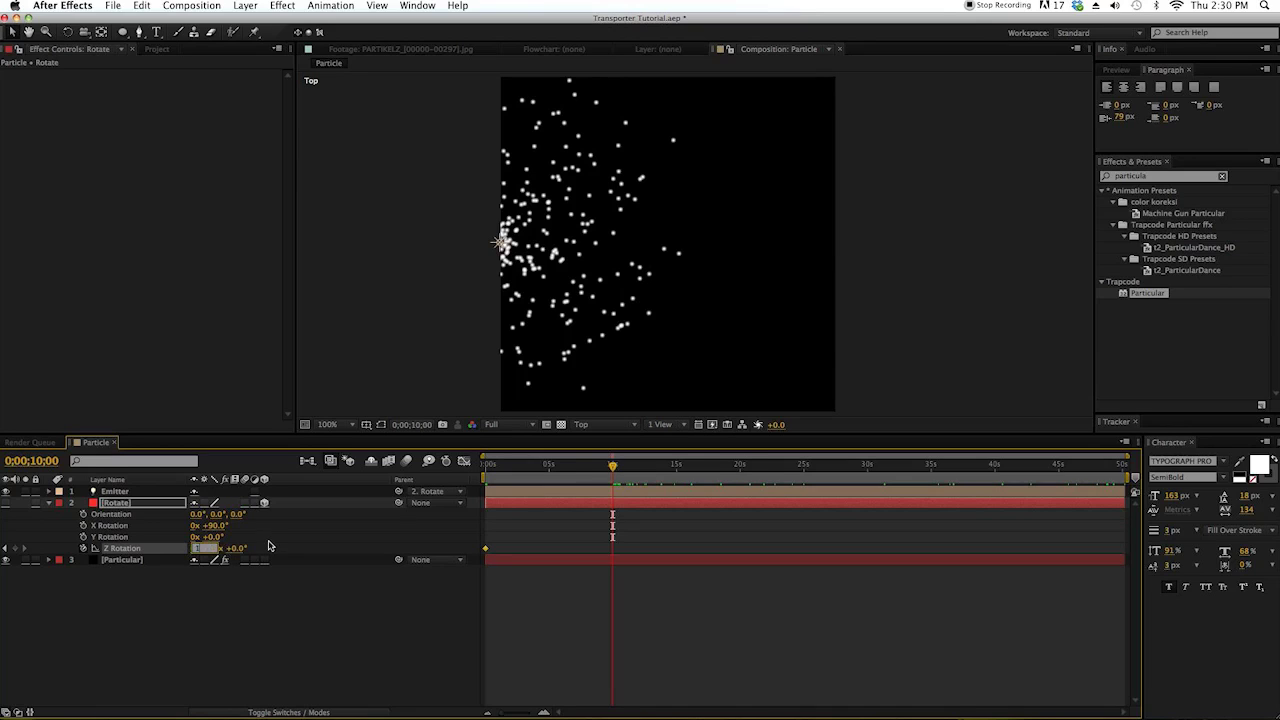
{"action": "key", "text": "Return"}
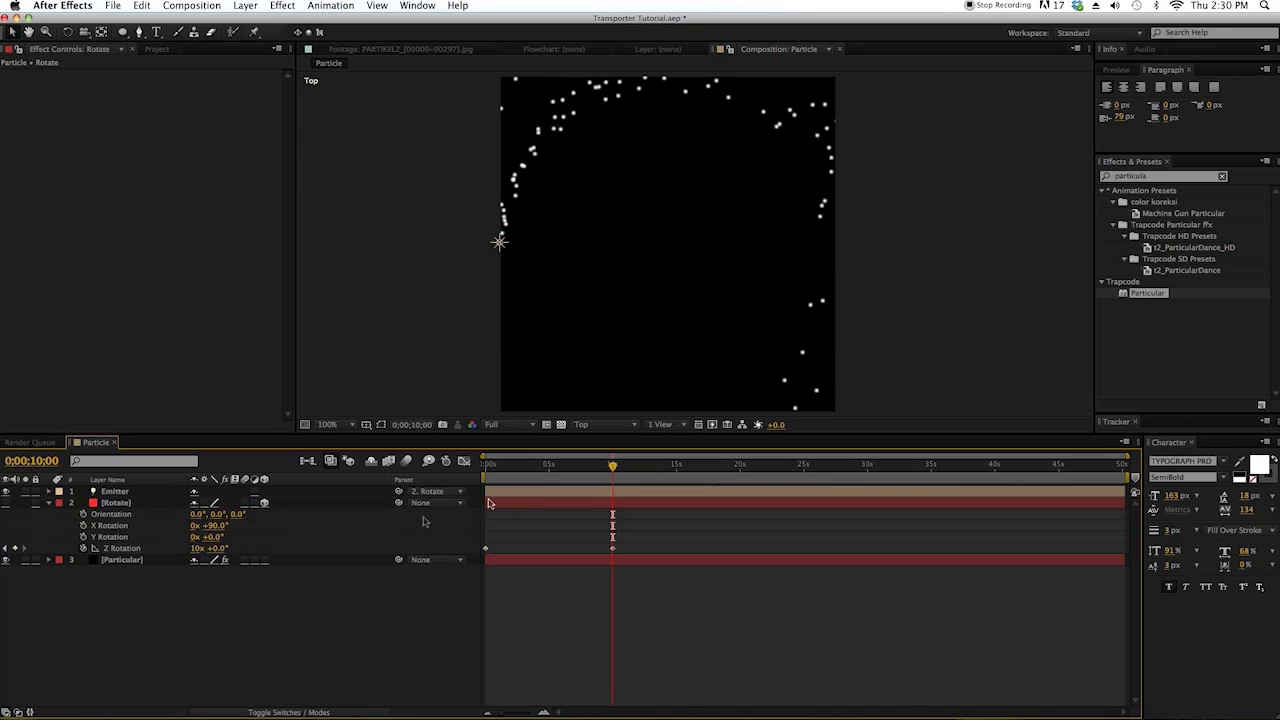
- Trim the composition to a work area ending just past 10 seconds and align the last Z Rotation keyframe with its end
{"action": "mouse_move", "coordinate": [606, 472]}
{"action": "left_mouse_down"}
{"action": "mouse_move", "coordinate": [487, 470]}
{"action": "mouse_move", "coordinate": [612, 474]}
{"action": "left_mouse_up"}
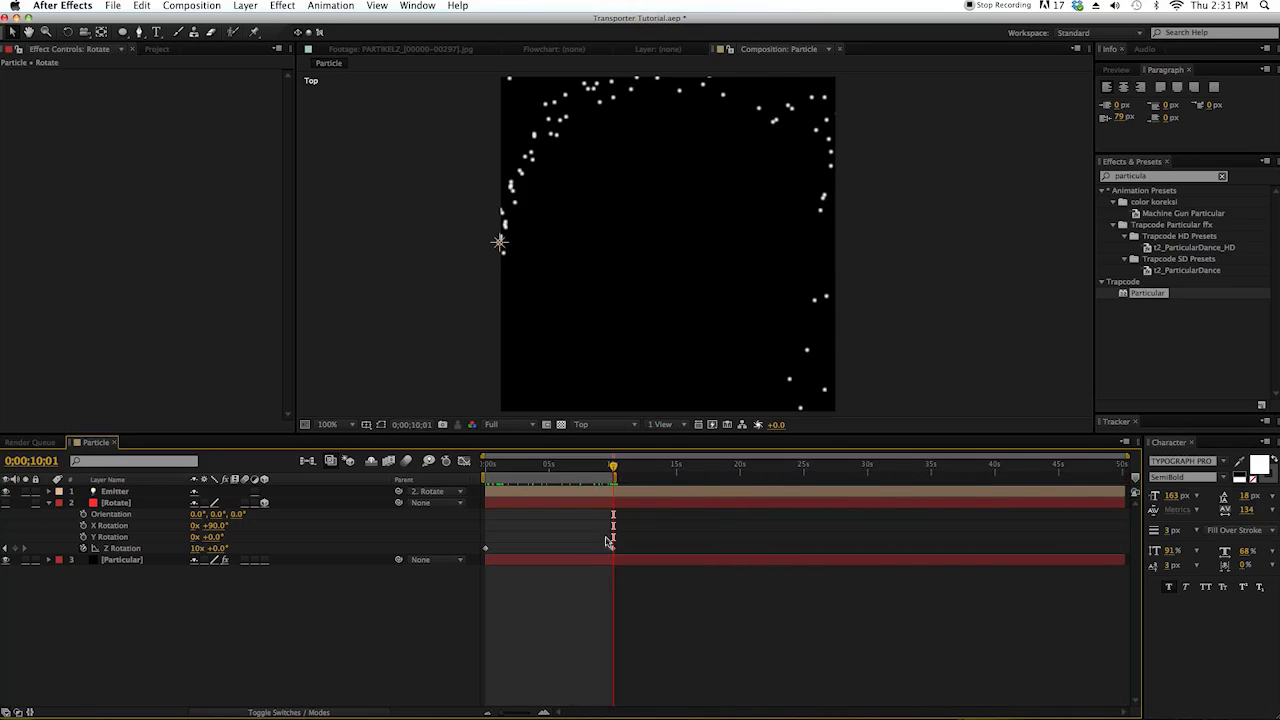
{"action": "left_click", "coordinate": [191, 6]}
{"action": "left_click", "coordinate": [215, 69]}
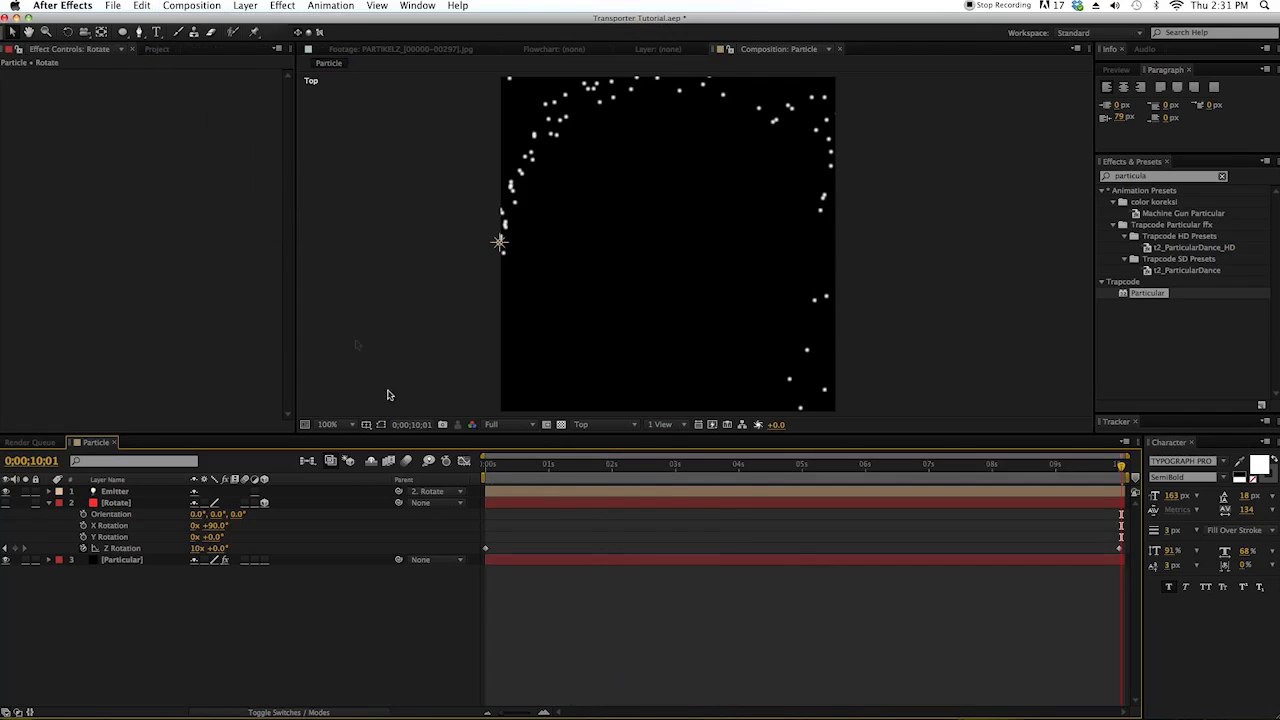
{"action": "key", "text": "space"}
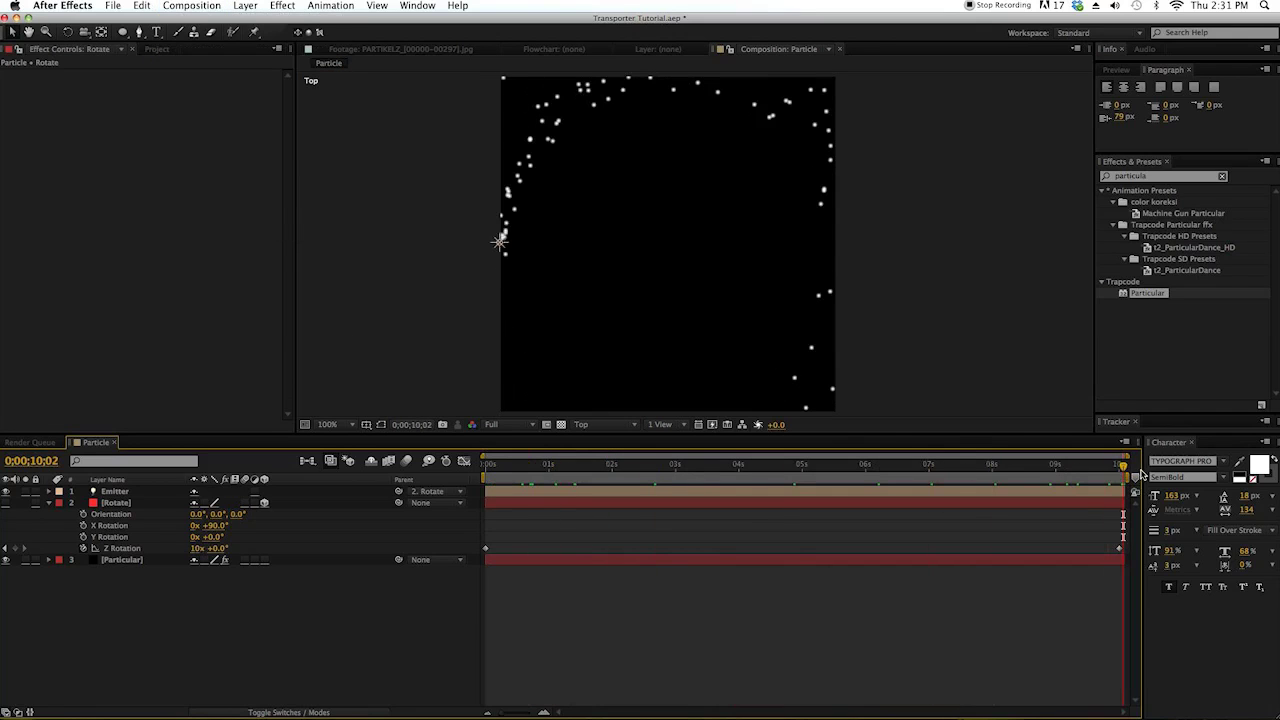
{"action": "left_click", "coordinate": [1122, 550]}
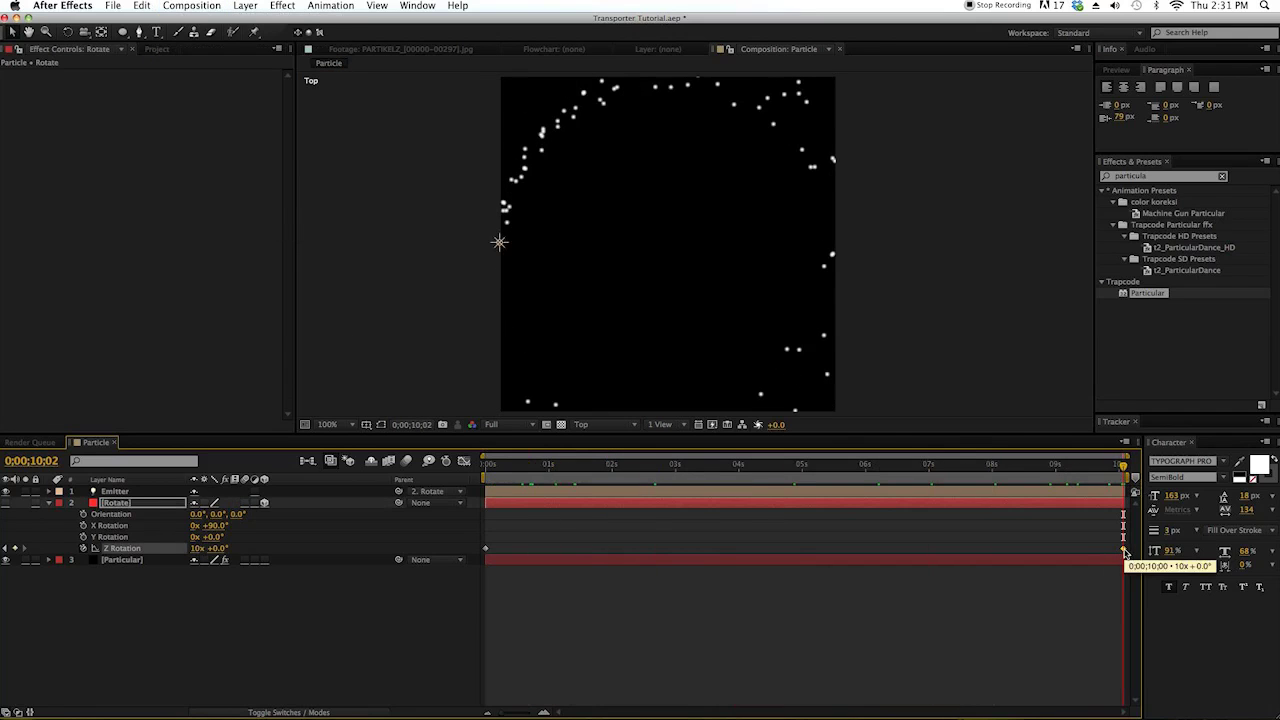
- Return to the Active Camera view and add a Two-Node Camera with the Custom preset
{"action": "left_click", "coordinate": [613, 429]}
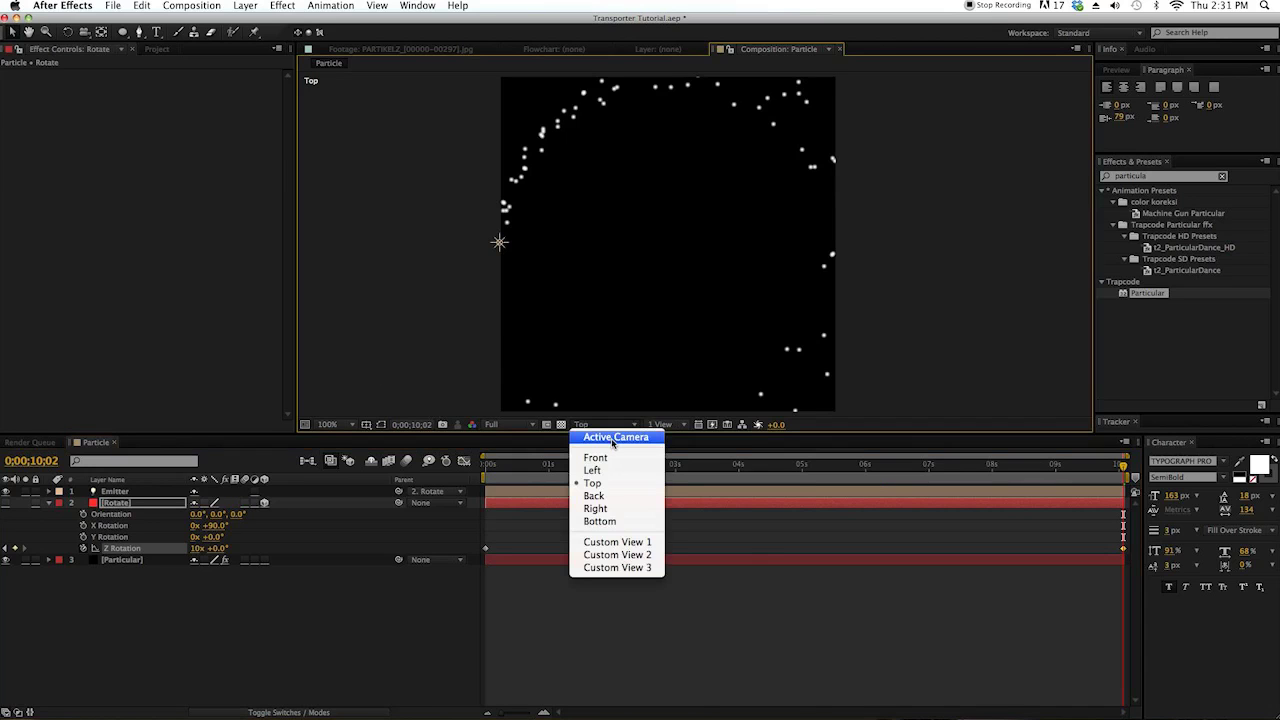
{"action": "left_click", "coordinate": [613, 441]}
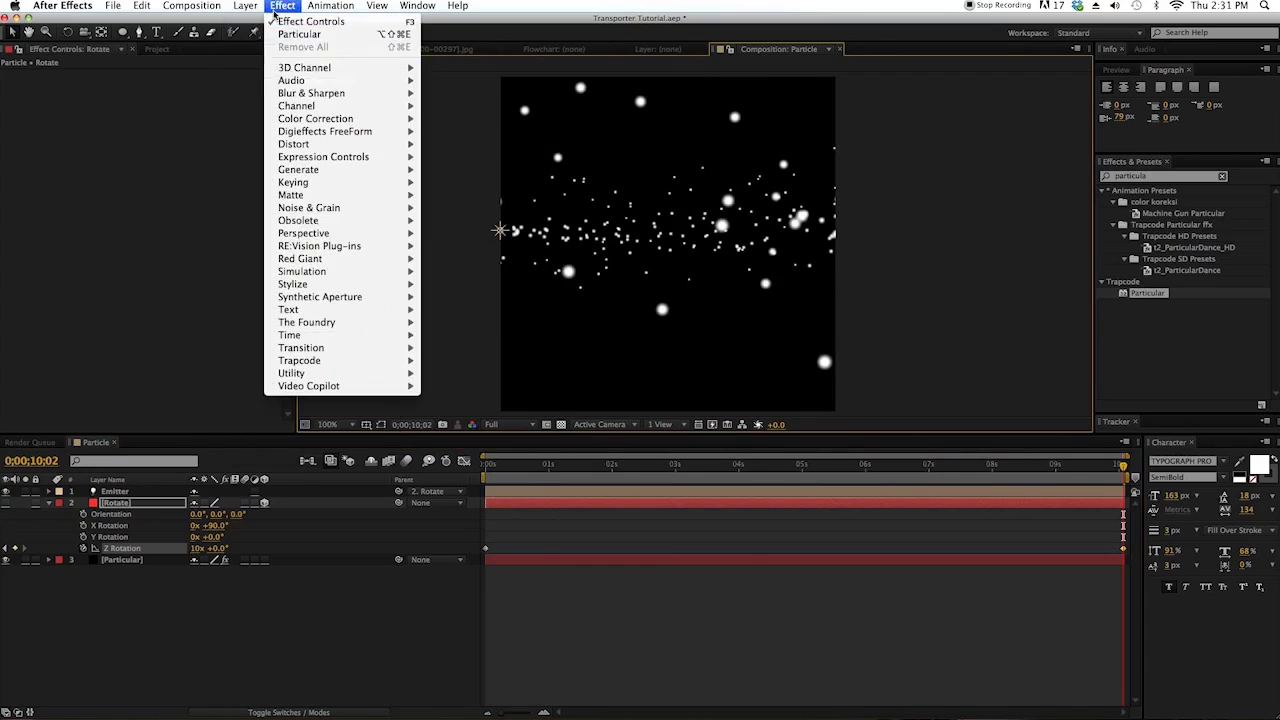
{"action": "mouse_move", "coordinate": [255, 21]}
{"action": "left_click", "coordinate": [466, 67]}
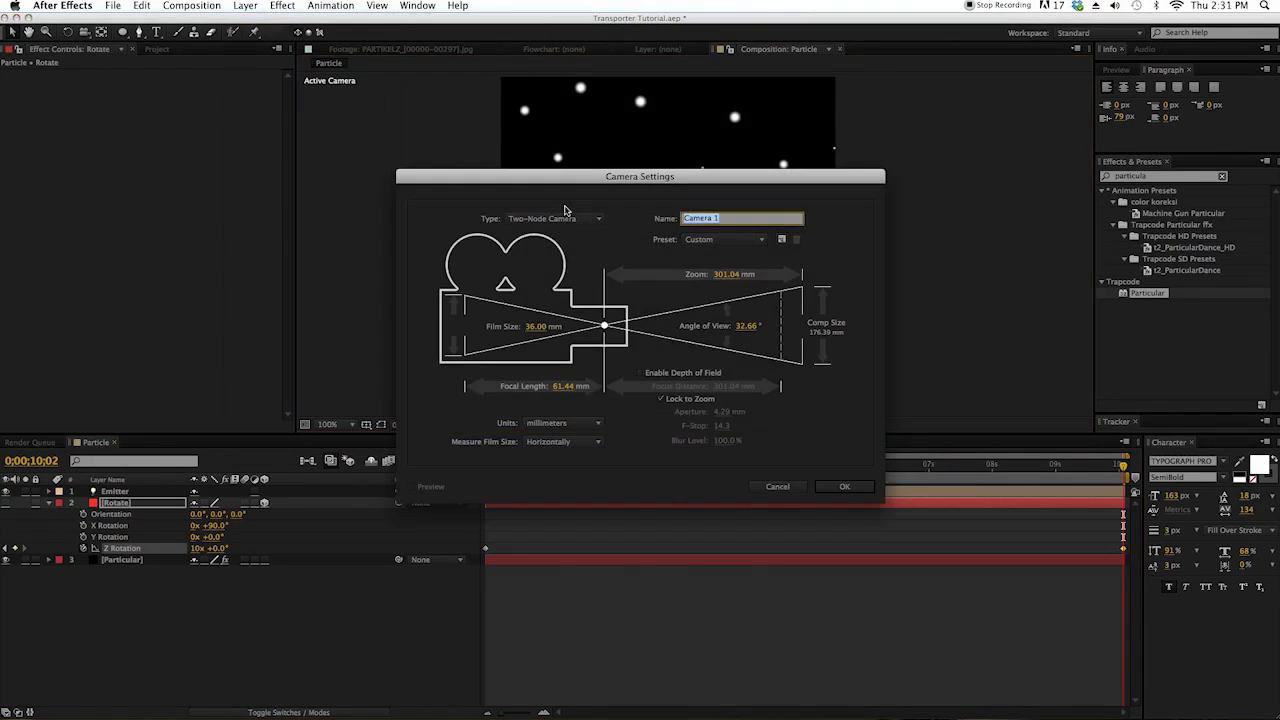
{"action": "left_click", "coordinate": [820, 490]}
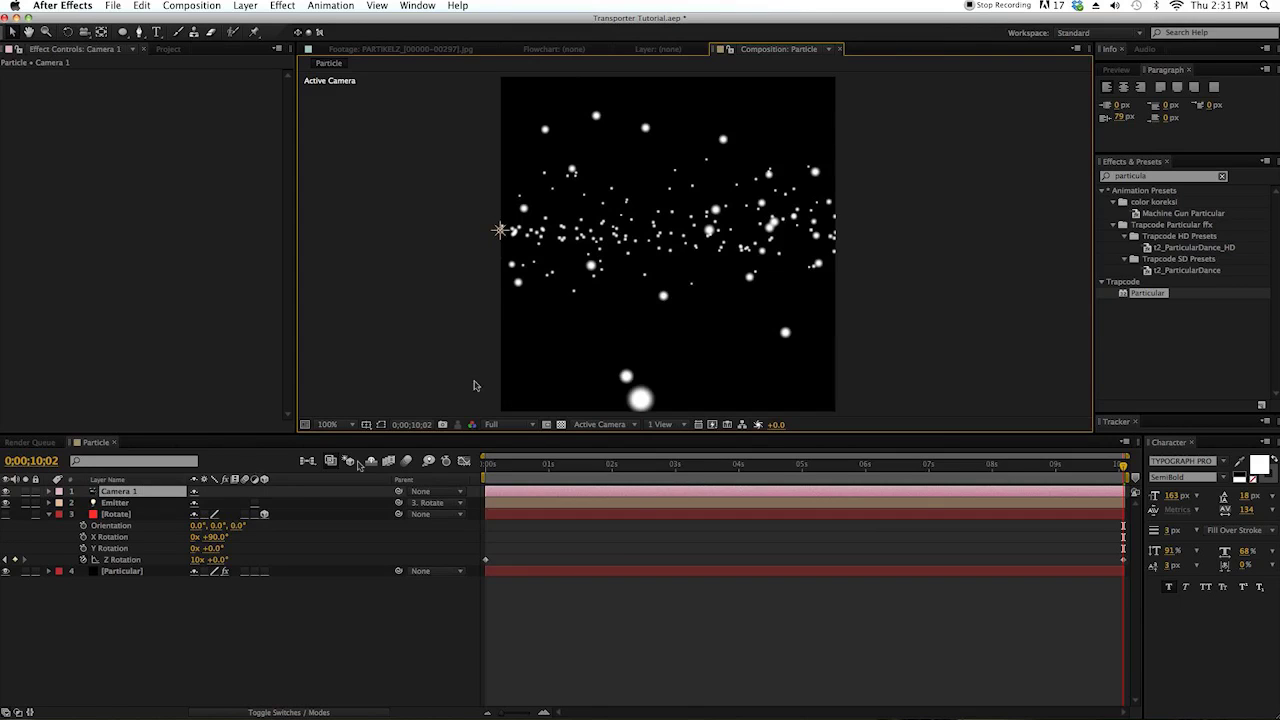
- Set Emitter Size X, Y and Z to 0 in the Particular effect
{"action": "left_click", "coordinate": [140, 513]}
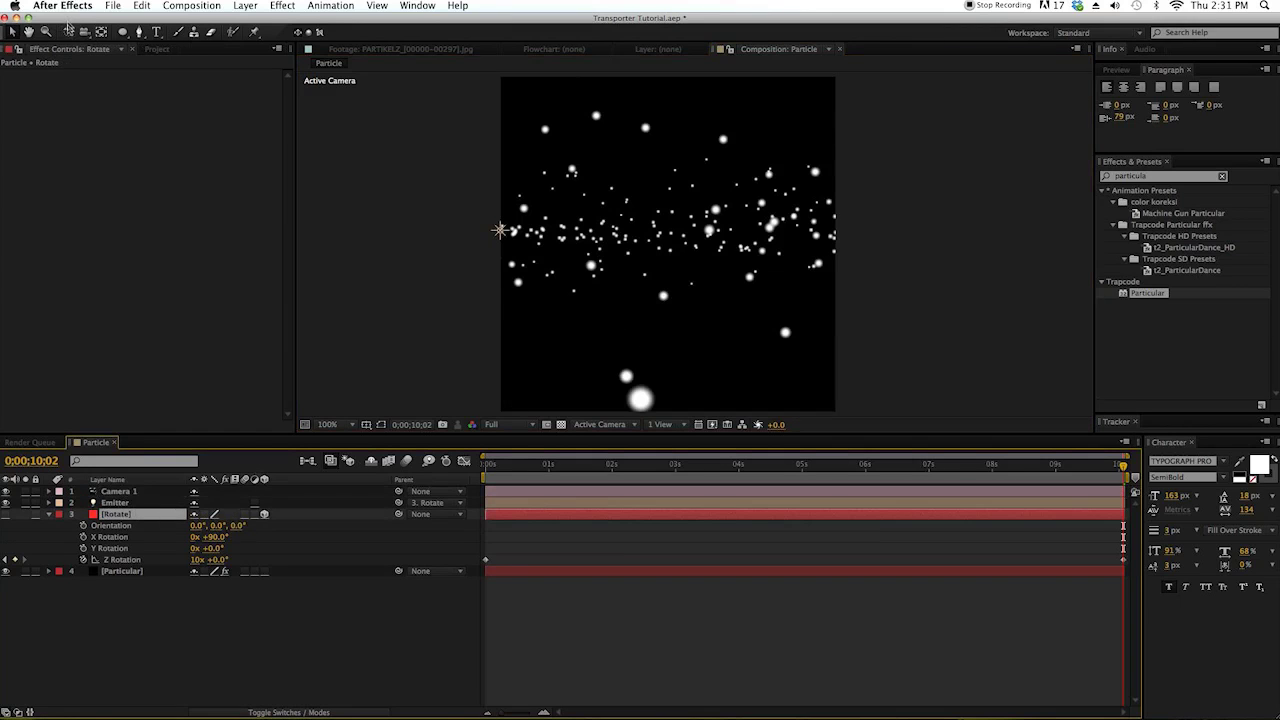
{"action": "left_click", "coordinate": [110, 572]}
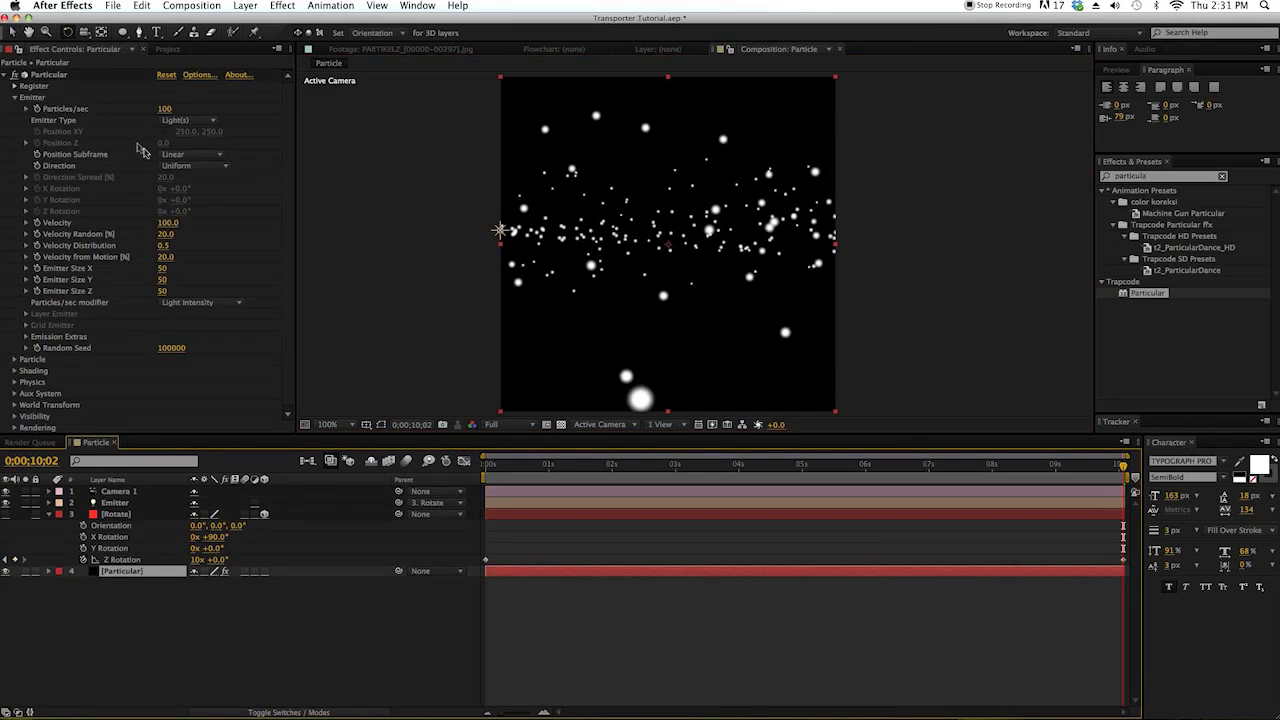
{"action": "scroll", "coordinate": [268, 130], "scroll_direction": "down", "scroll_amount": 1}
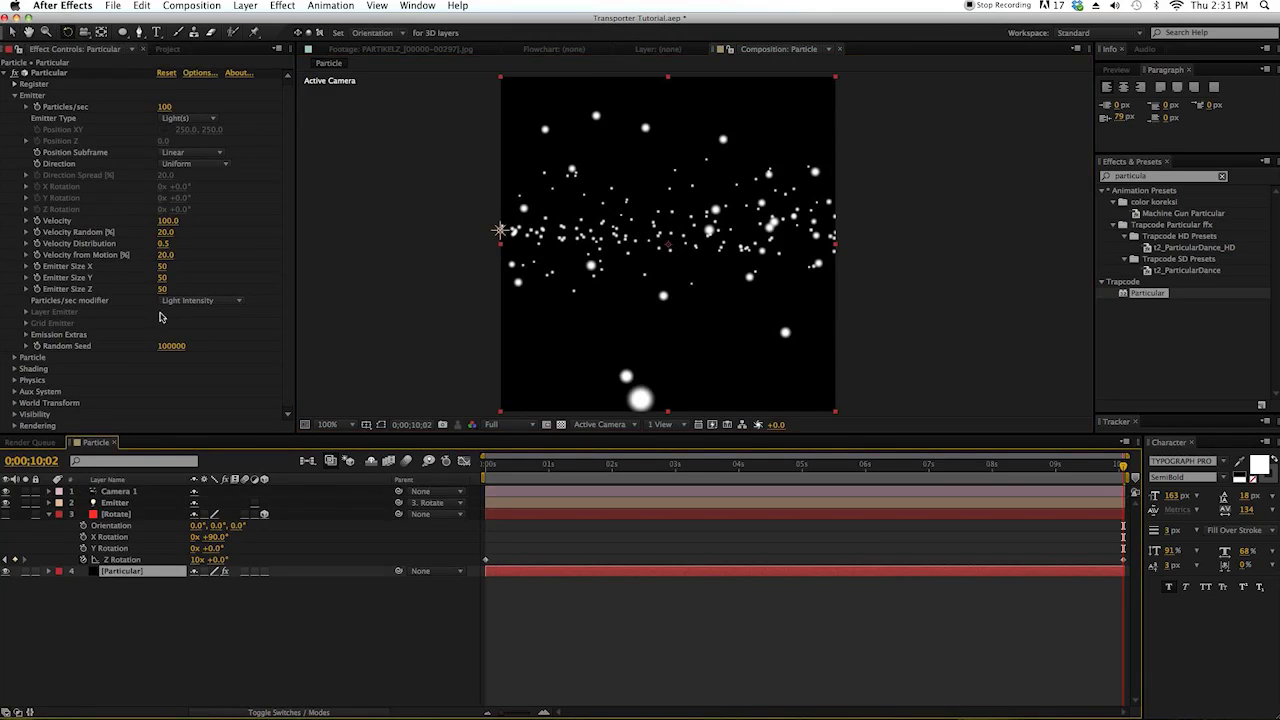
{"action": "left_click", "coordinate": [162, 289]}
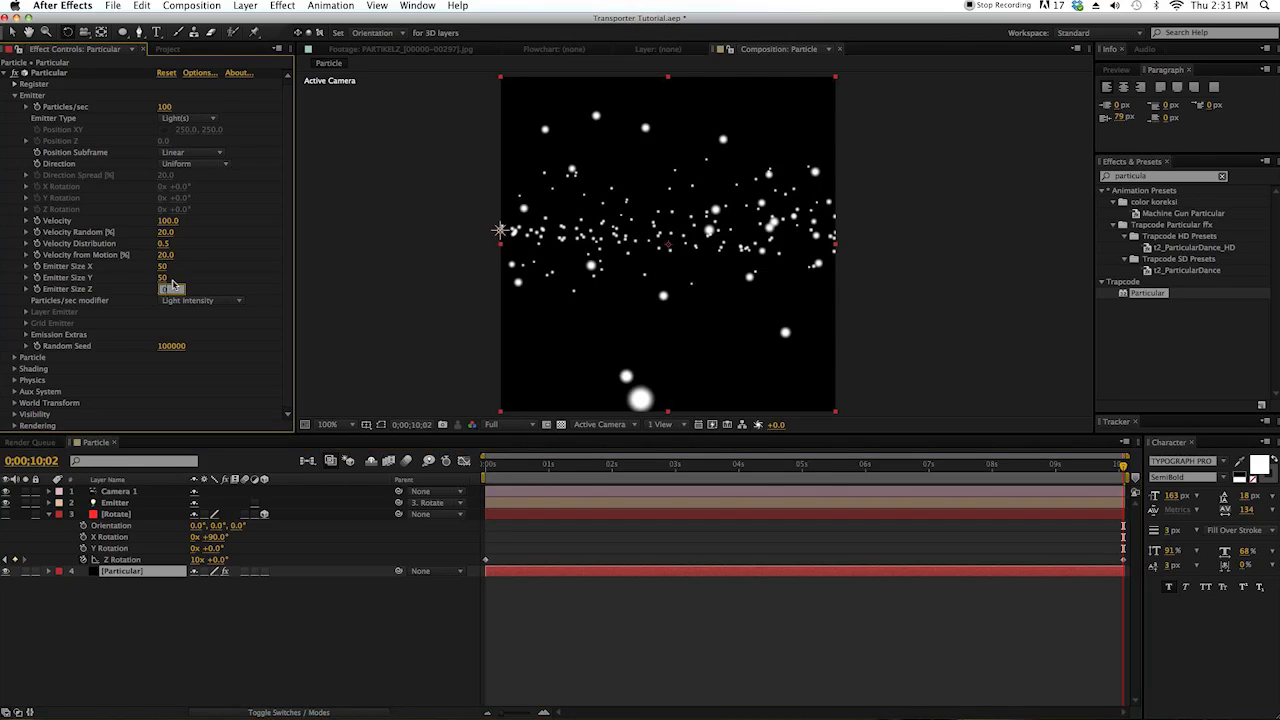
{"action": "type", "text": "0"}
{"action": "key", "text": "Return"}
{"action": "left_click", "coordinate": [162, 277]}
{"action": "type", "text": "0"}
{"action": "key", "text": "Return"}
{"action": "left_click", "coordinate": [163, 266]}
{"action": "type", "text": "0"}
{"action": "key", "text": "Return"}
- Set the Particular emitter's Velocity from Motion, Velocity Random and Velocity to 0
{"action": "left_click", "coordinate": [166, 255]}
{"action": "type", "text": "0"}
{"action": "key", "text": "Return"}
{"action": "left_click", "coordinate": [164, 232]}
{"action": "type", "text": "0"}
{"action": "key", "text": "Return"}
{"action": "left_click", "coordinate": [164, 220]}
{"action": "type", "text": "0"}
{"action": "key", "text": "Return"}
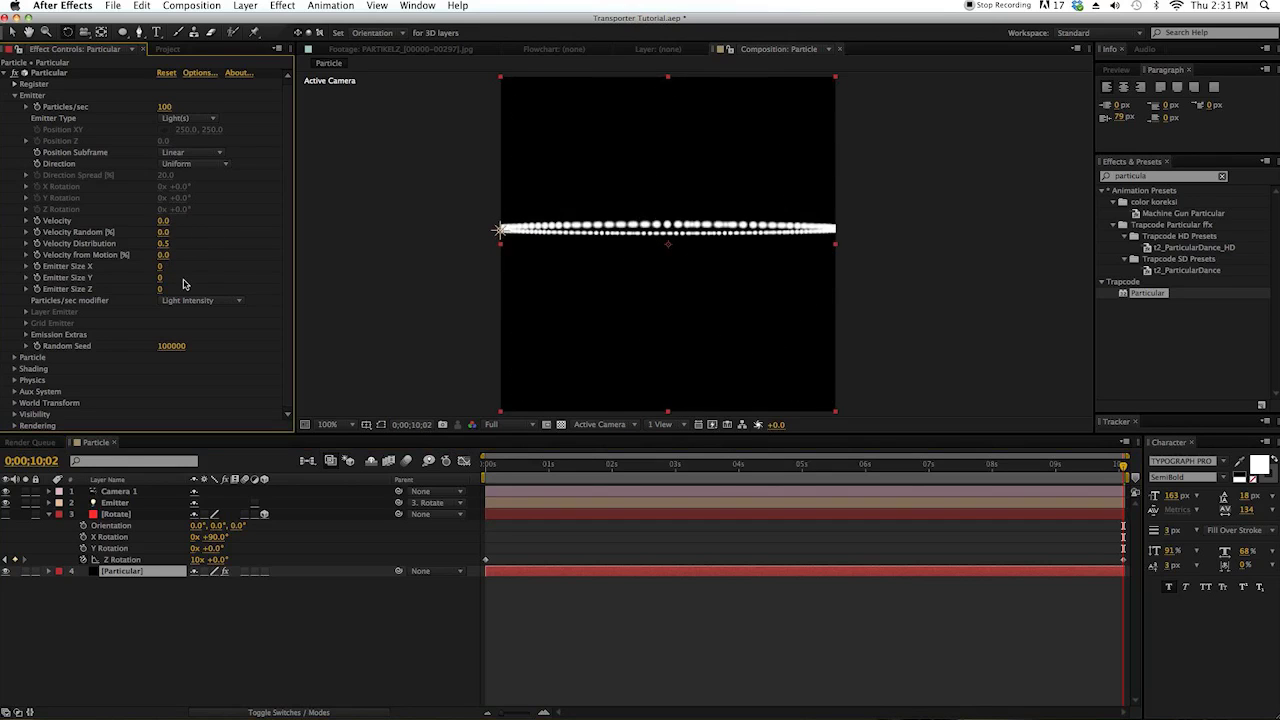
- Set the emitter's Particles/sec to 280 and preview the animation from the start
{"action": "left_click", "coordinate": [164, 108]}
{"action": "type", "text": "280"}
{"action": "key", "text": "Return"}
{"action": "mouse_move", "coordinate": [505, 466]}
{"action": "left_mouse_down"}
{"action": "mouse_move", "coordinate": [566, 466]}
{"action": "mouse_move", "coordinate": [485, 466]}
{"action": "left_mouse_up"}
{"action": "key", "text": "KP_0"}
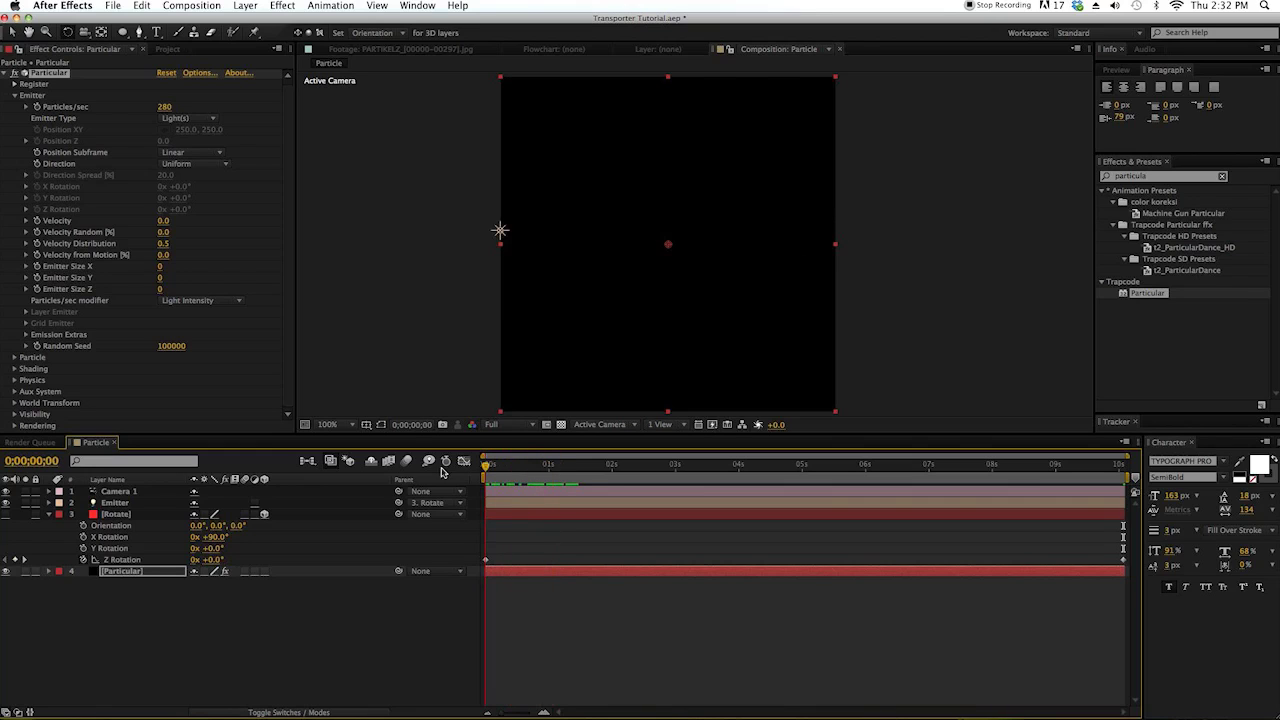
- Show the Rotate solid and lower the Emitter light vertically onto the solid's edge line
{"action": "left_click", "coordinate": [16, 33]}
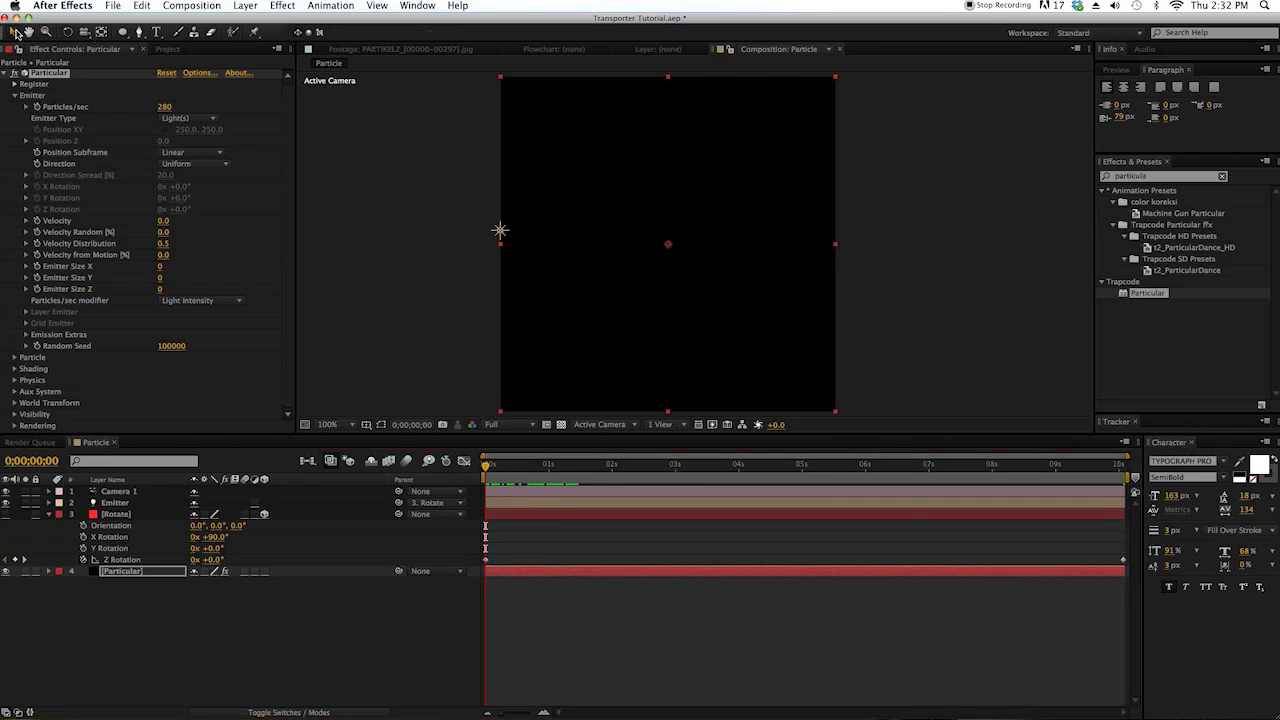
{"action": "left_click", "coordinate": [125, 515]}
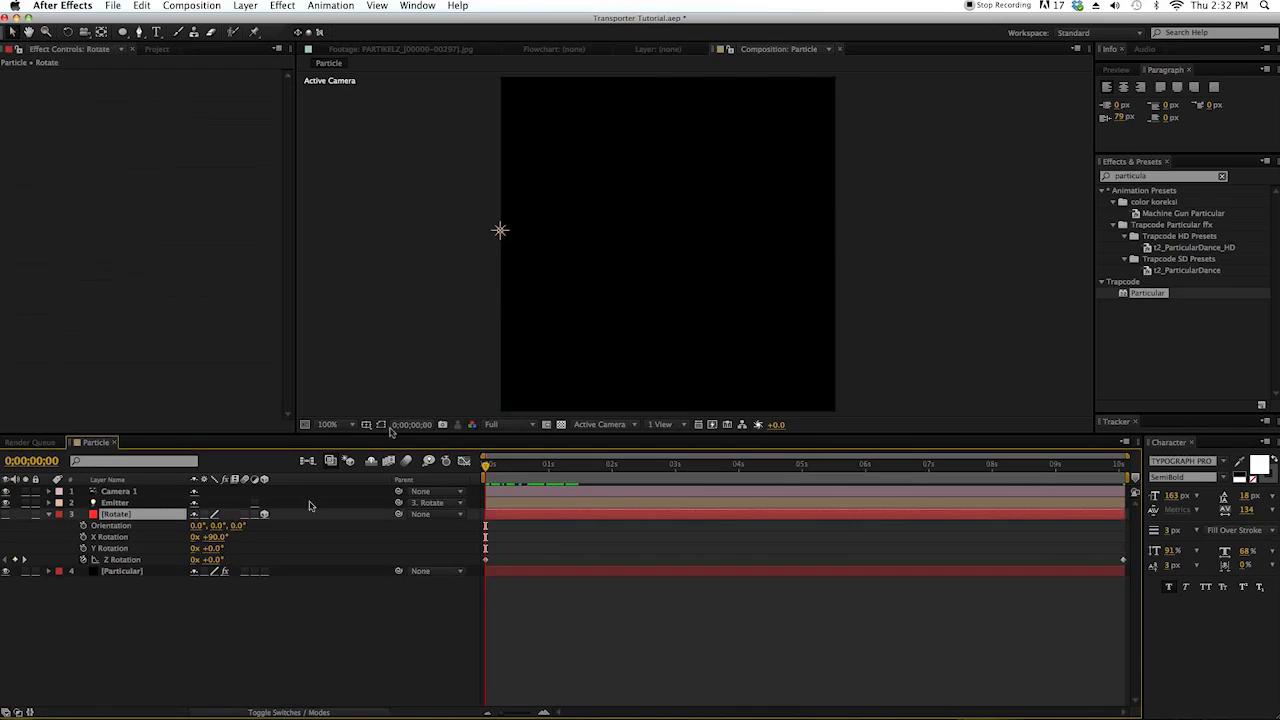
{"action": "left_click", "coordinate": [8, 514]}
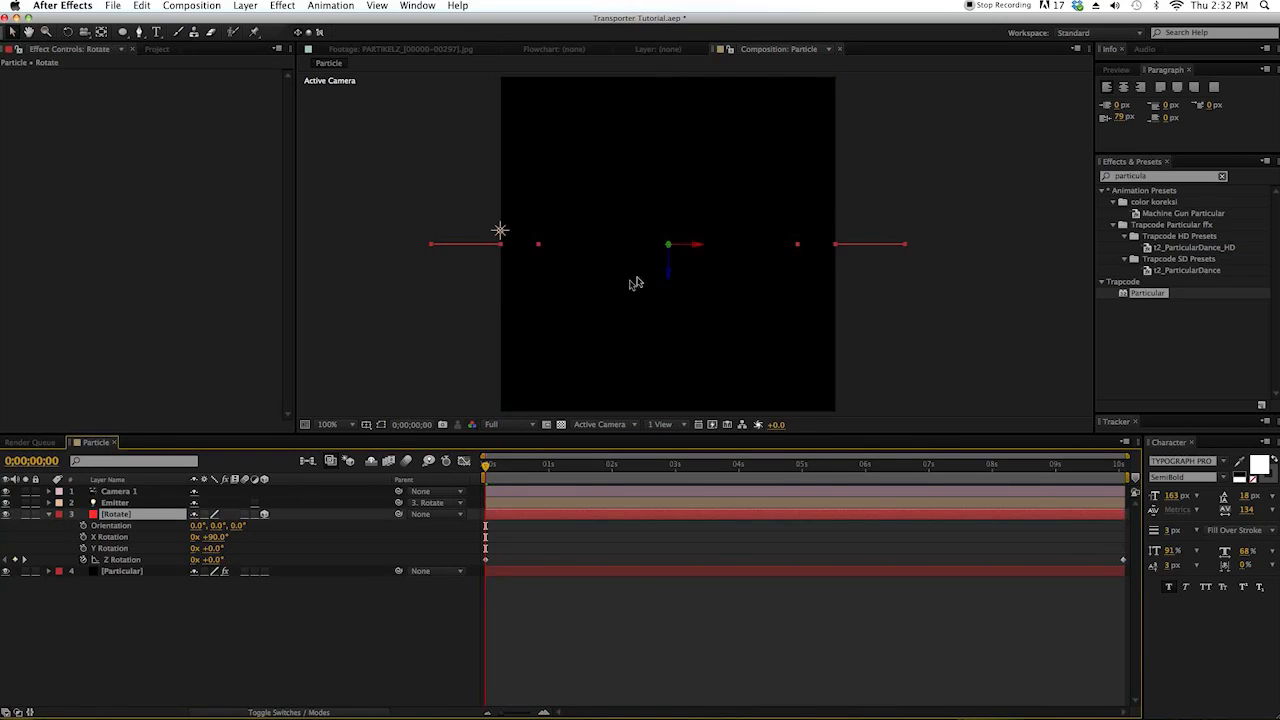
{"action": "left_click_drag", "start_coordinate": [669, 271], "coordinate": [672, 276]}
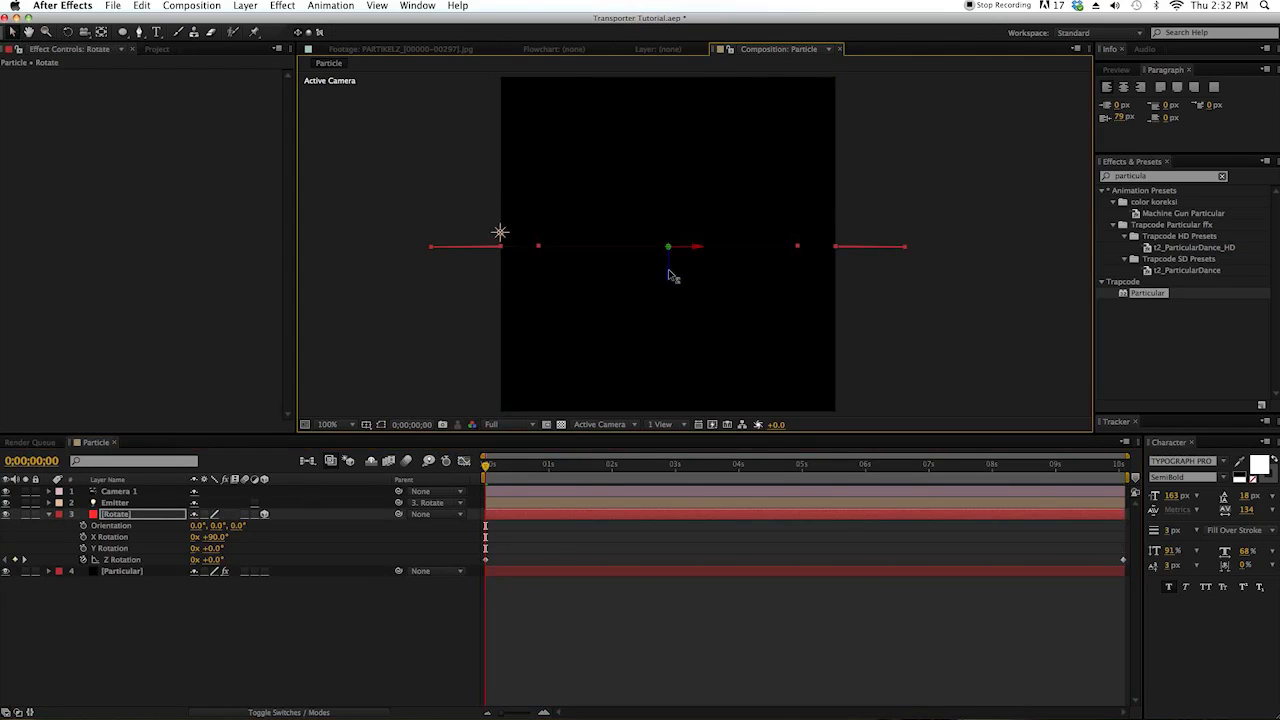
{"action": "left_click", "coordinate": [501, 232]}
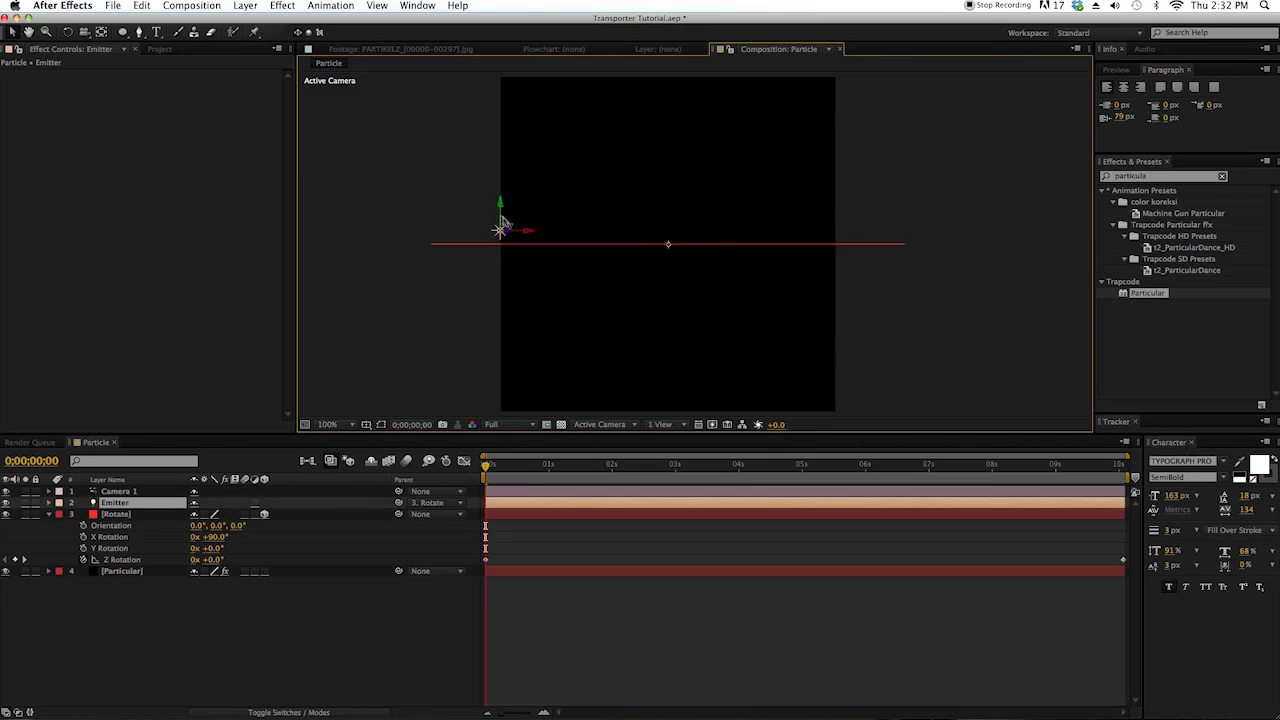
{"action": "left_click_drag", "start_coordinate": [503, 224], "coordinate": [510, 235]}
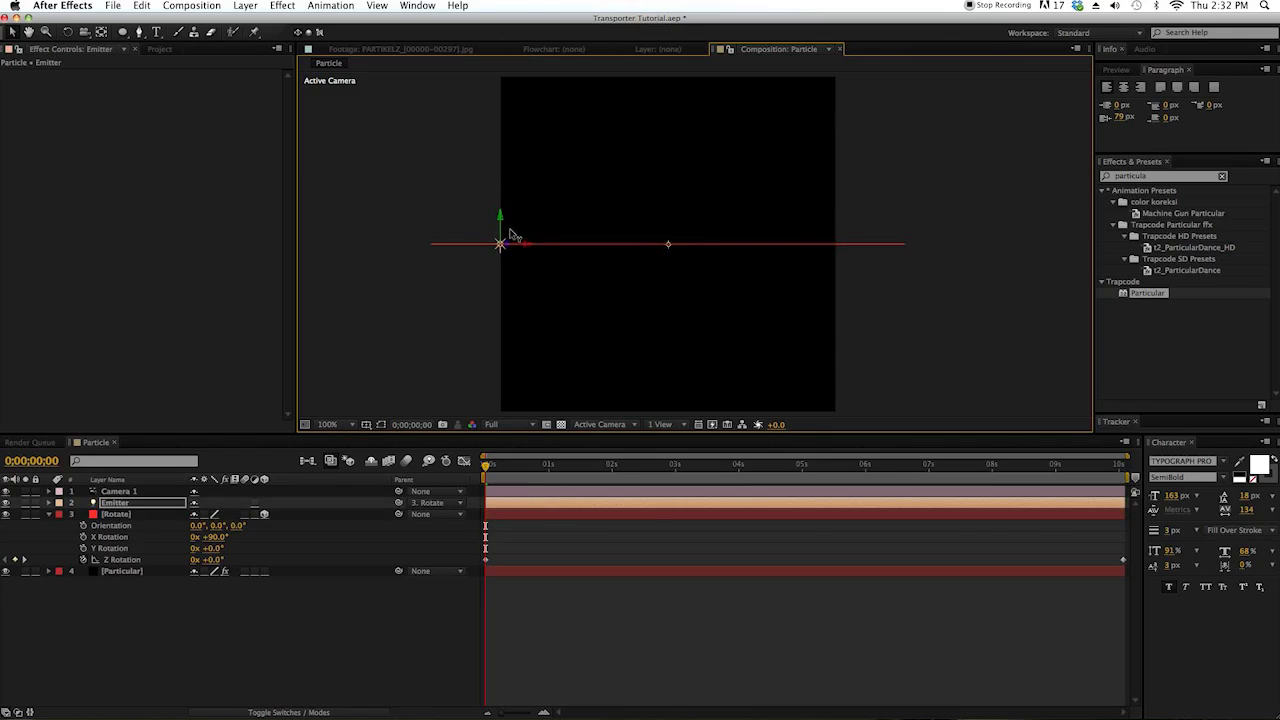
{"action": "left_click", "coordinate": [68, 32]}
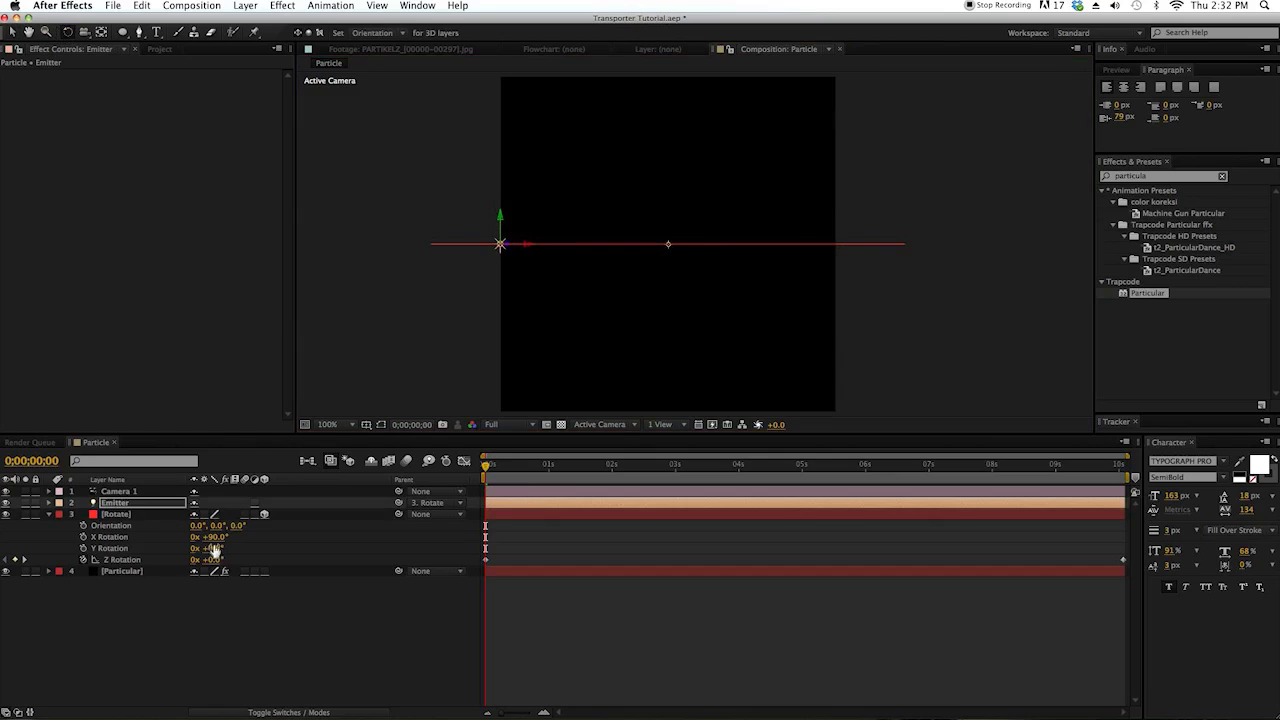
- Set the Rotate solid's X Rotation to 95° and preview the first second of the animation
{"action": "key", "text": "Return"}
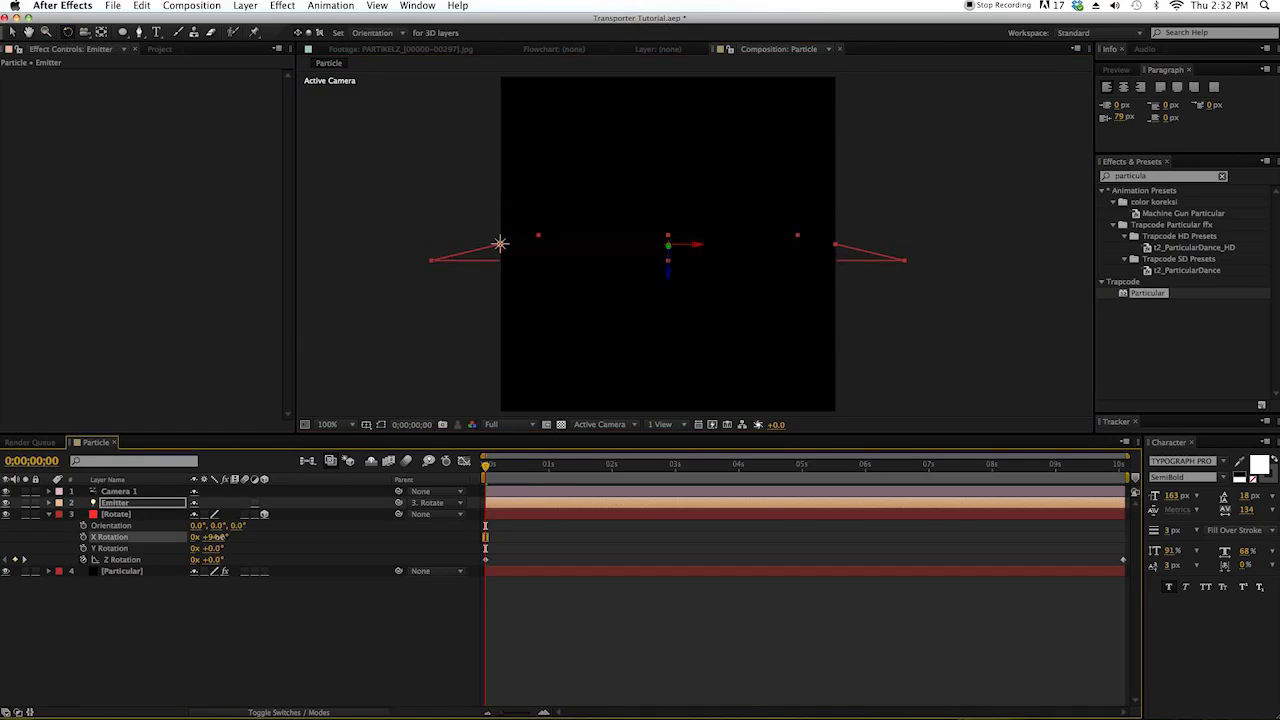
{"action": "left_click_drag", "start_coordinate": [215, 537], "coordinate": [245, 540]}
{"action": "key", "text": "KP_0"}
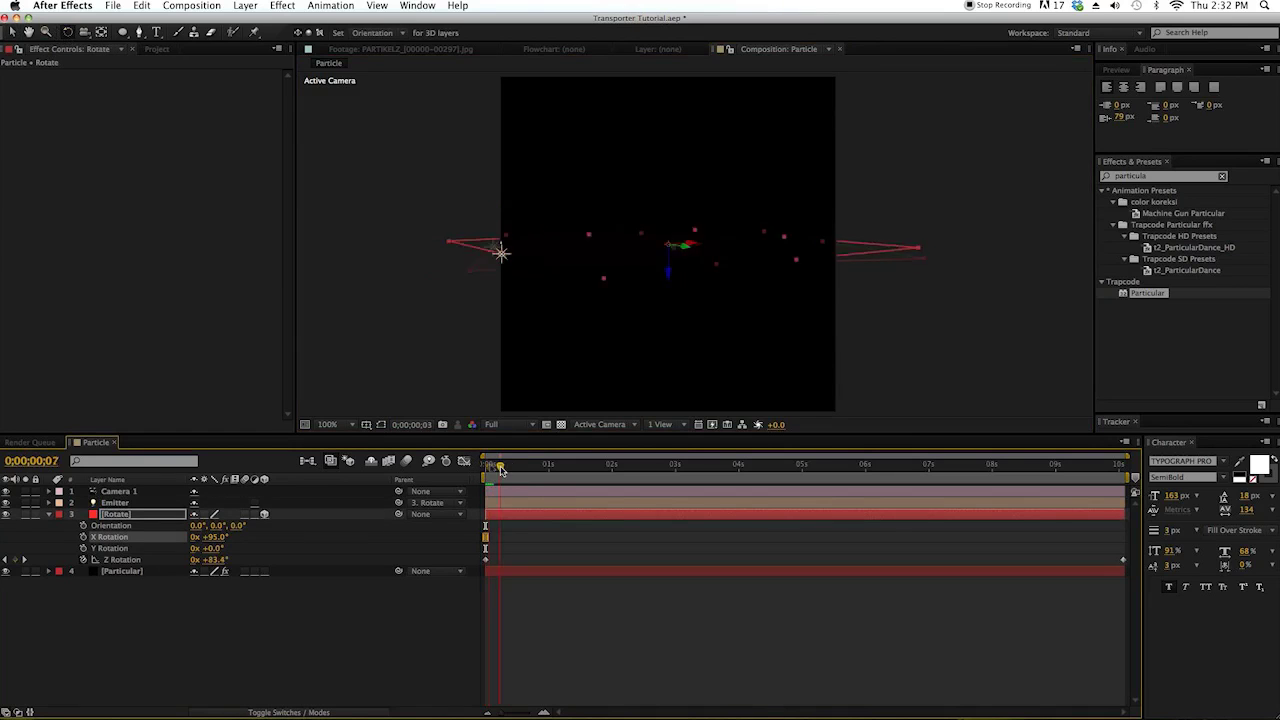
{"action": "key", "text": "KP_0"}
{"action": "left_click_drag", "start_coordinate": [485, 465], "coordinate": [548, 465]}
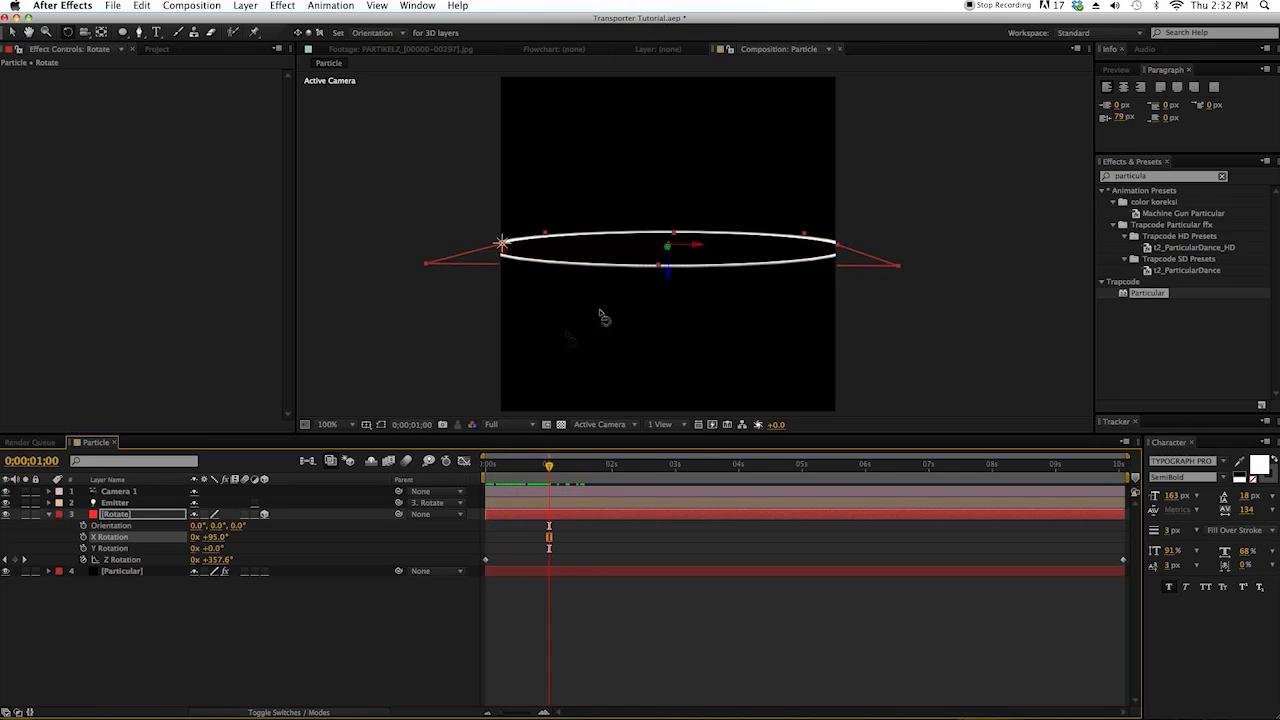
- Give the Particular layer's Opacity over Life a linear ramp falling from full at birth to zero at death
{"action": "left_click", "coordinate": [112, 571]}
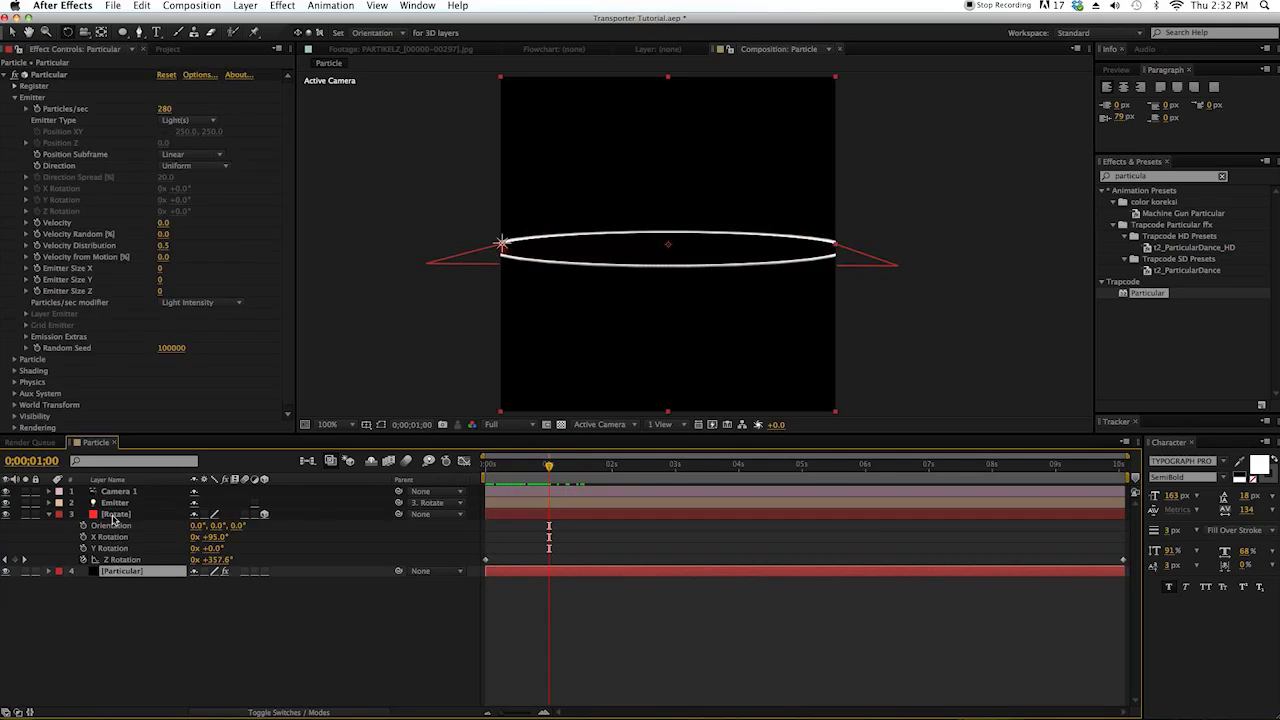
{"action": "left_click", "coordinate": [113, 516]}
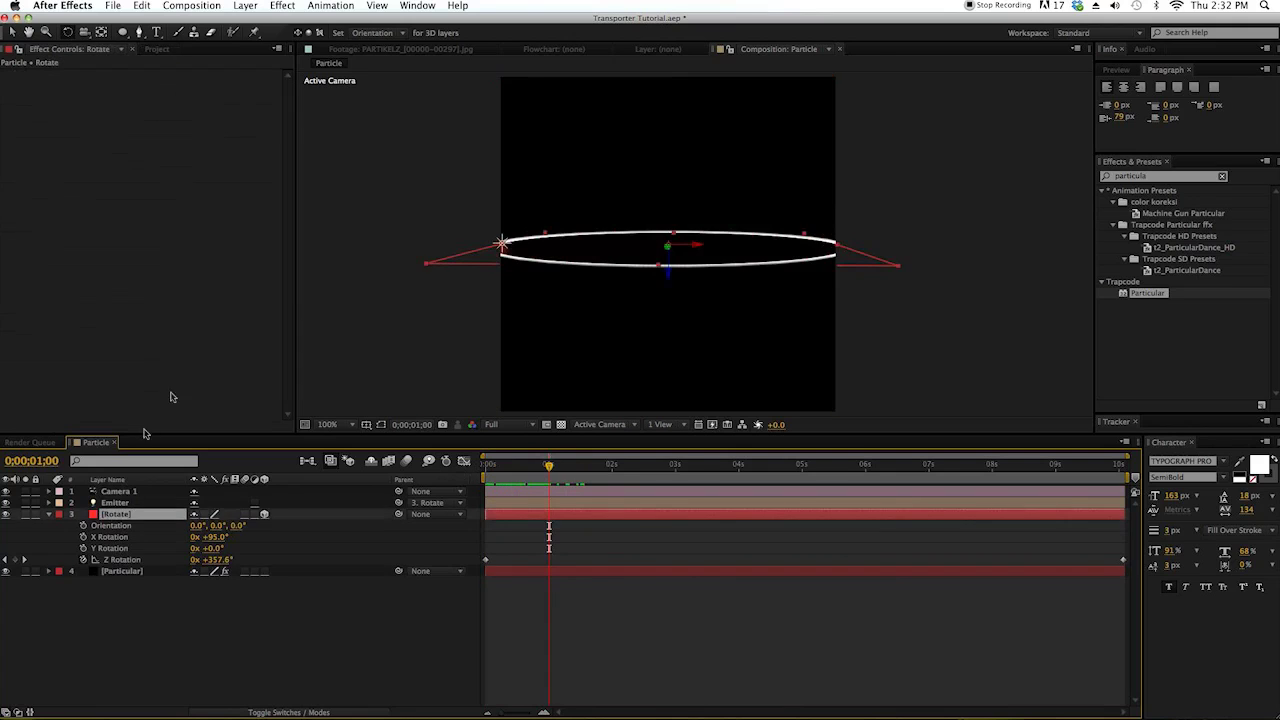
{"action": "left_click", "coordinate": [143, 572]}
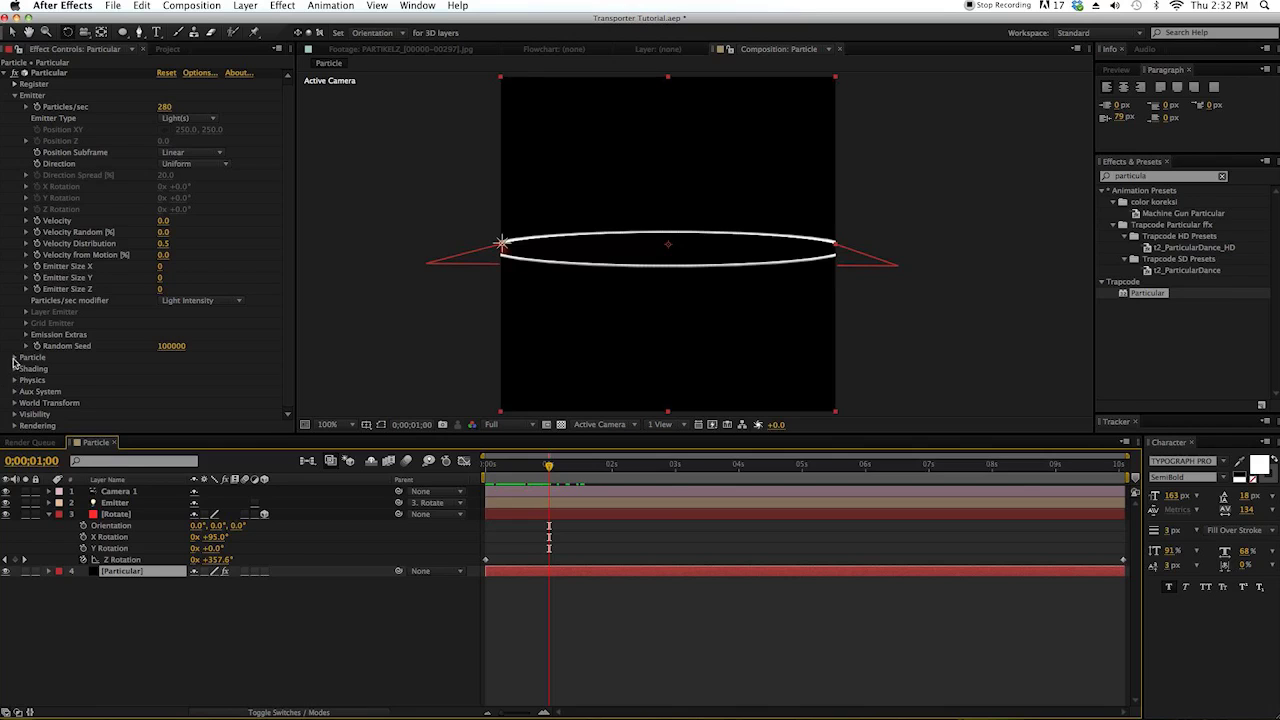
{"action": "left_click", "coordinate": [14, 357]}
{"action": "scroll", "coordinate": [18, 360], "scroll_direction": "down", "scroll_amount": 4}
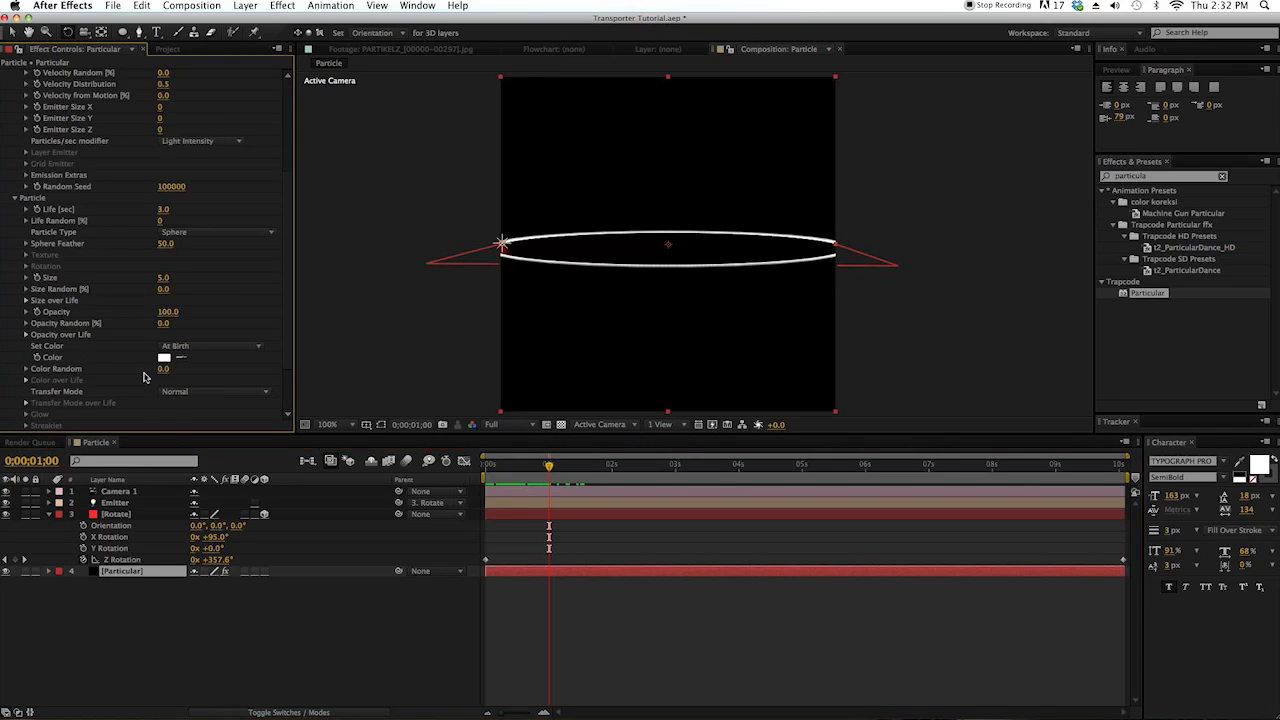
{"action": "left_click", "coordinate": [26, 335]}
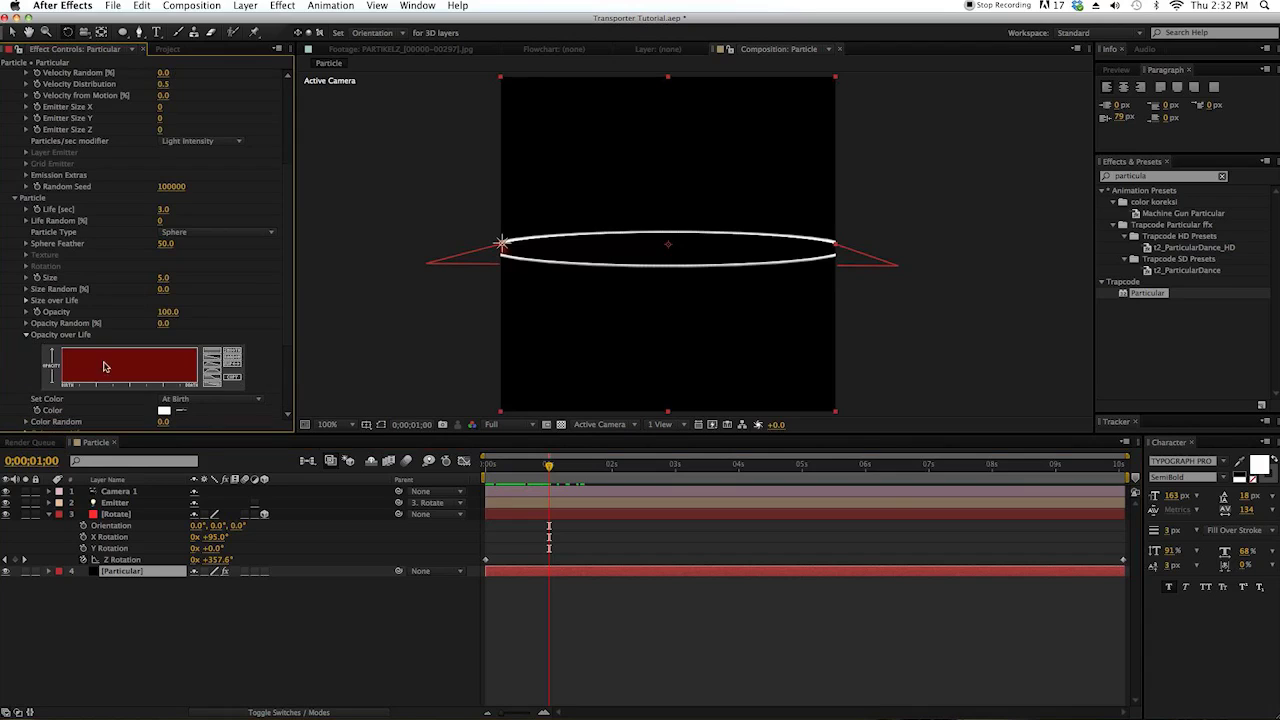
{"action": "left_click", "coordinate": [212, 364]}
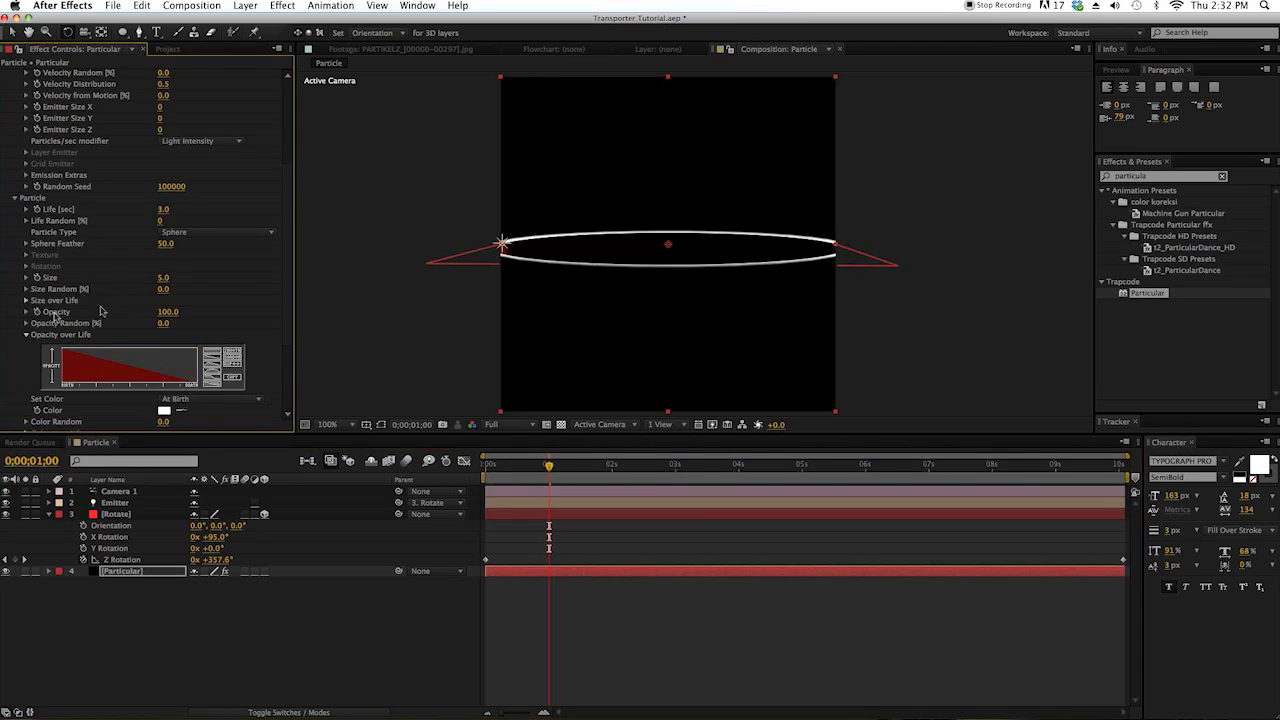
- Give Size over Life the same linear falling ramp and return to the first frame
{"action": "left_click", "coordinate": [26, 300]}
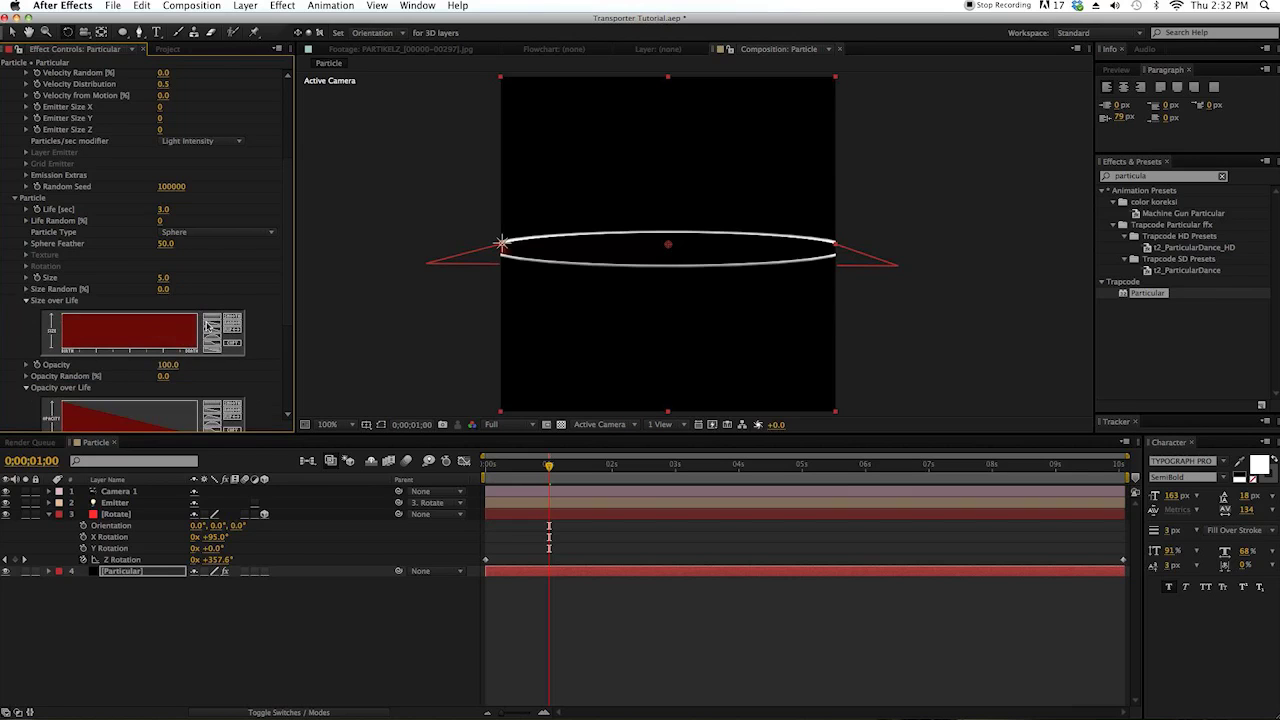
{"action": "left_click", "coordinate": [208, 326]}
{"action": "left_click_drag", "start_coordinate": [548, 466], "coordinate": [388, 461]}
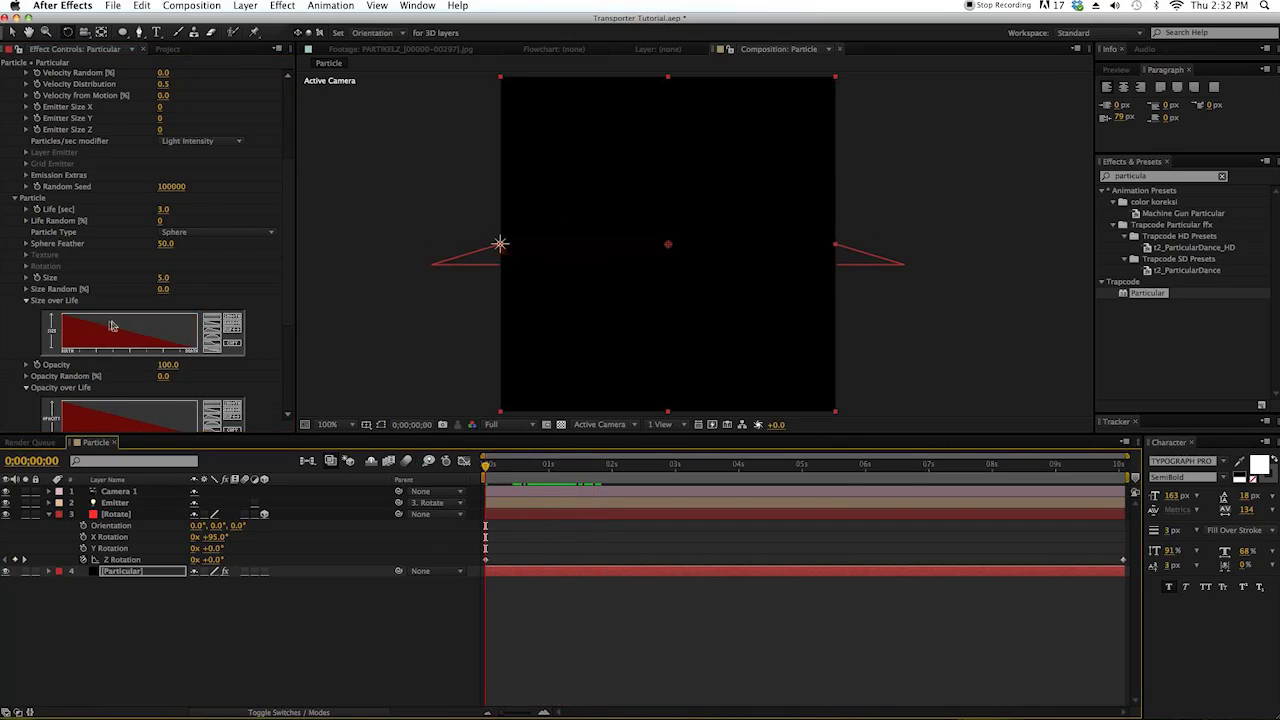
- Set the particle Life to 0.4 seconds and preview the shortened streak
{"action": "scroll", "coordinate": [190, 310], "scroll_direction": "up", "scroll_amount": 5}
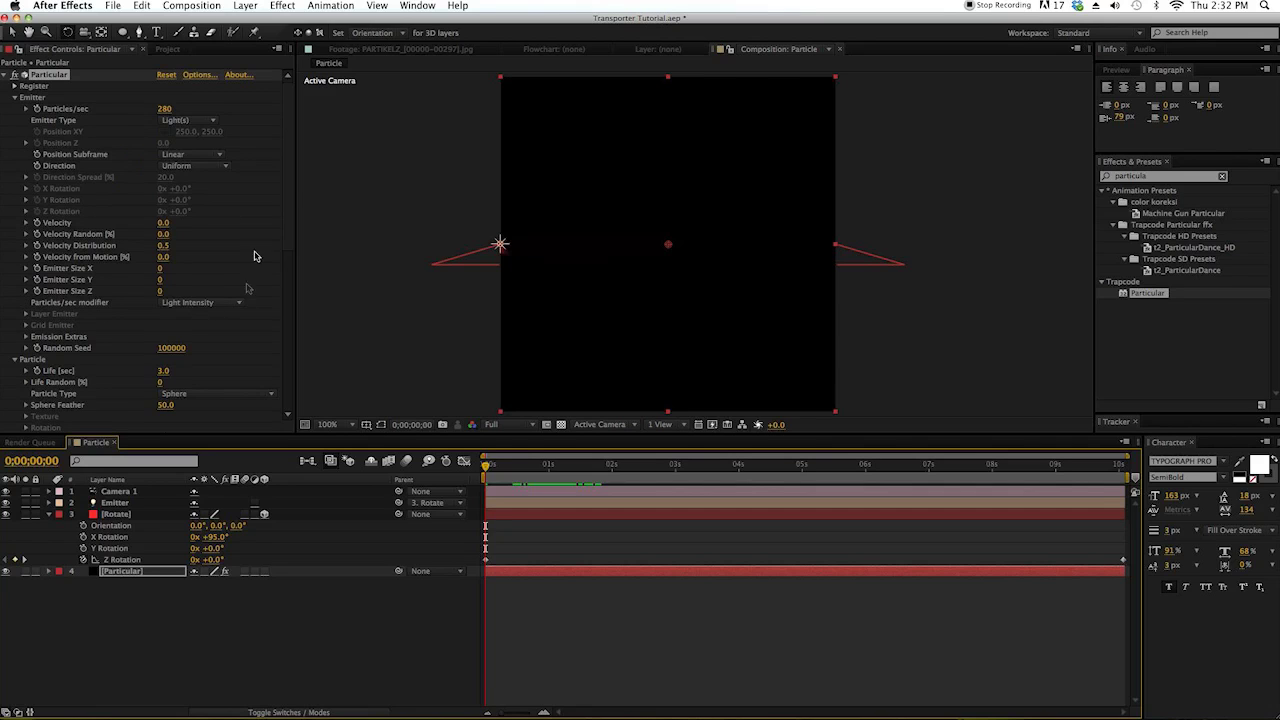
{"action": "left_click_drag", "start_coordinate": [285, 195], "coordinate": [285, 240]}
{"action": "left_click", "coordinate": [163, 261]}
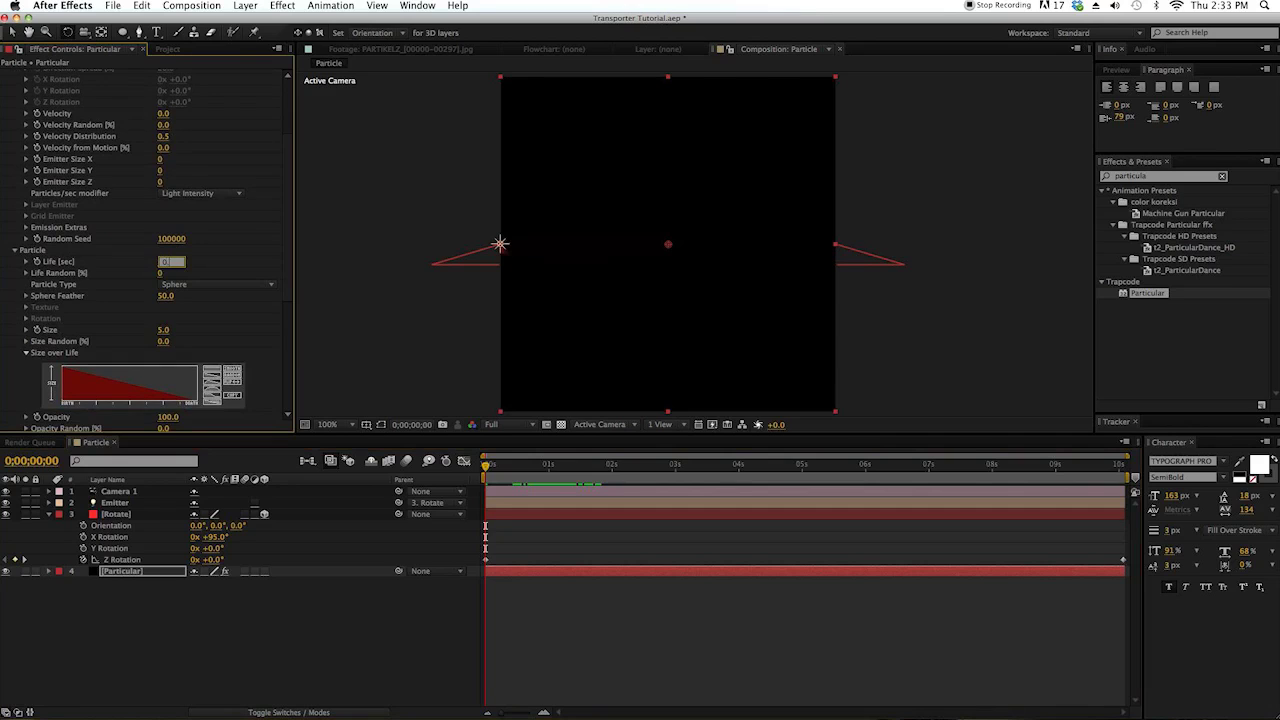
{"action": "key", "text": "Return"}
{"action": "left_click_drag", "start_coordinate": [487, 466], "coordinate": [536, 469]}
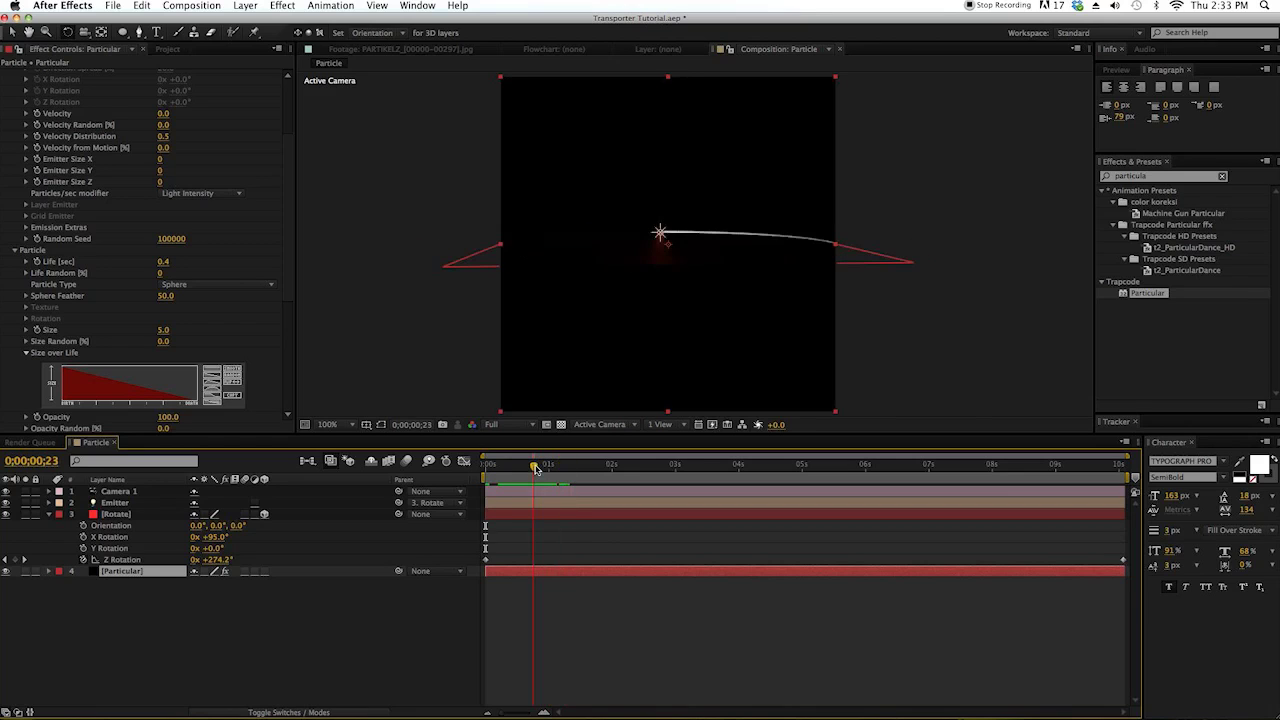
- Turn off Accepts Shadows and Accepts Lights for the Rotate solid, hide that layer, and preview the streak
{"action": "key", "text": "period"}
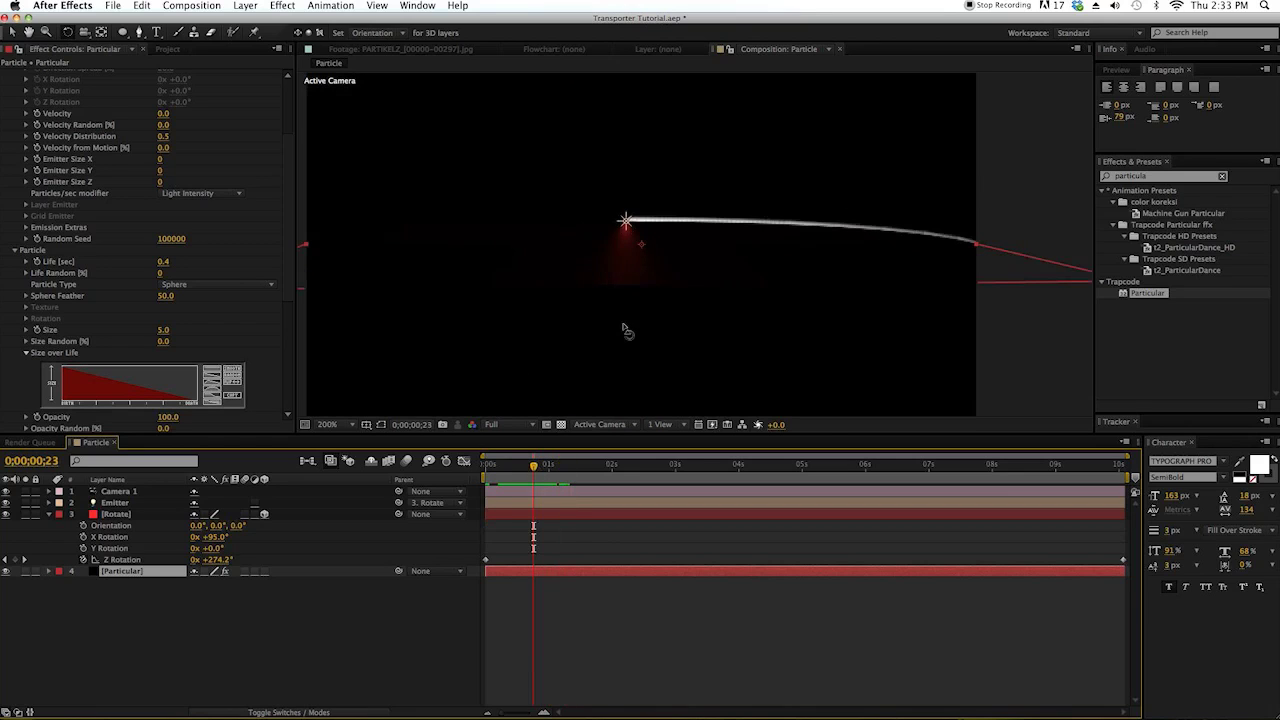
{"action": "left_click", "coordinate": [108, 514]}
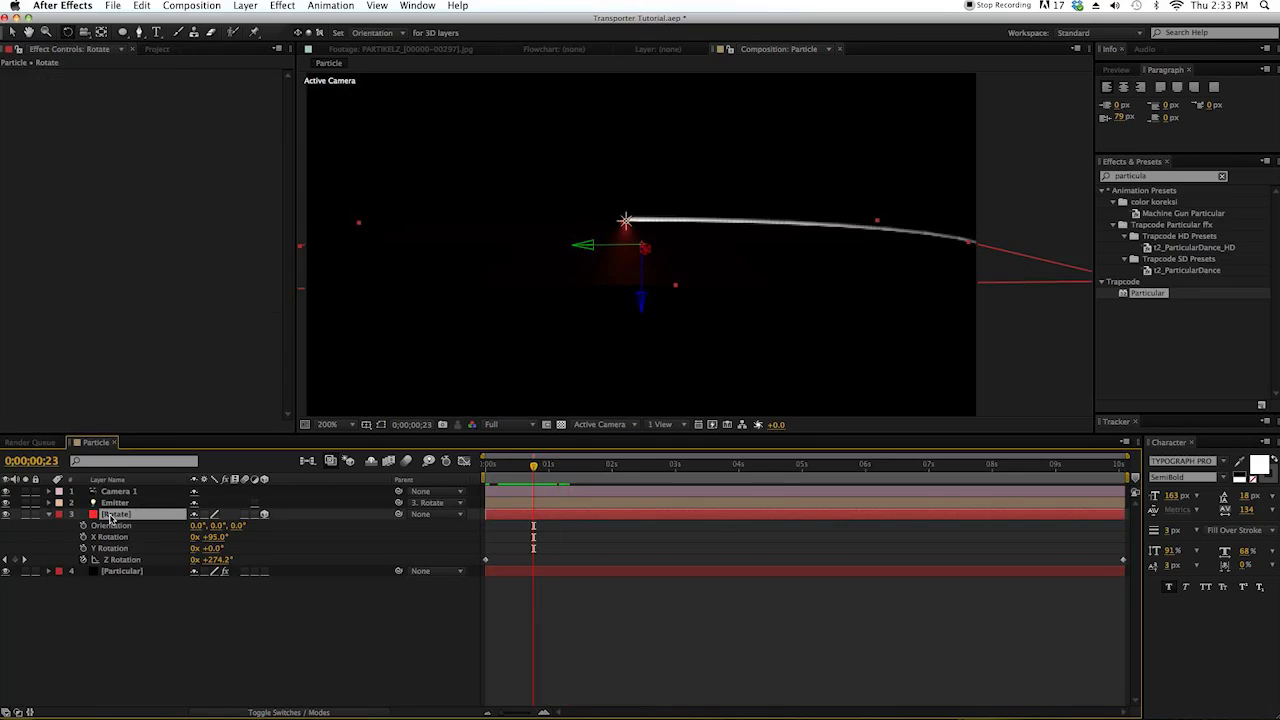
{"action": "key", "text": "a"}
{"action": "key", "text": "a"}
{"action": "left_click", "coordinate": [195, 571]}
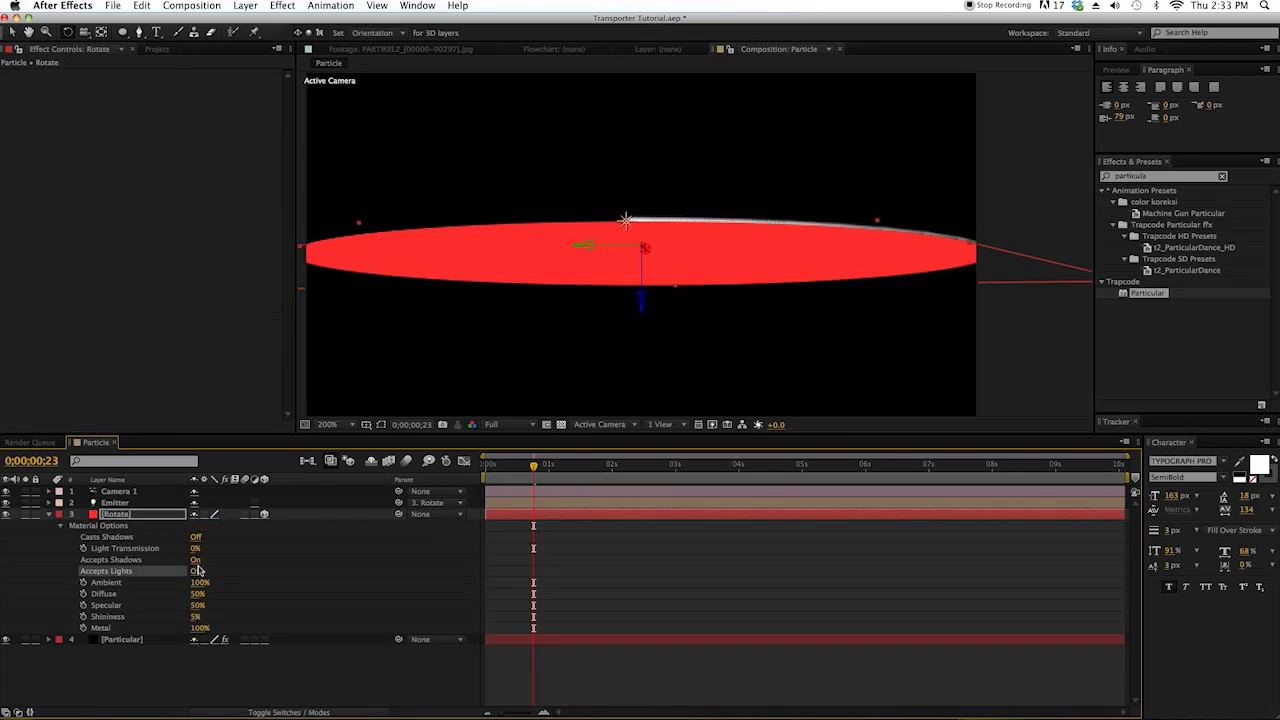
{"action": "left_click", "coordinate": [222, 568]}
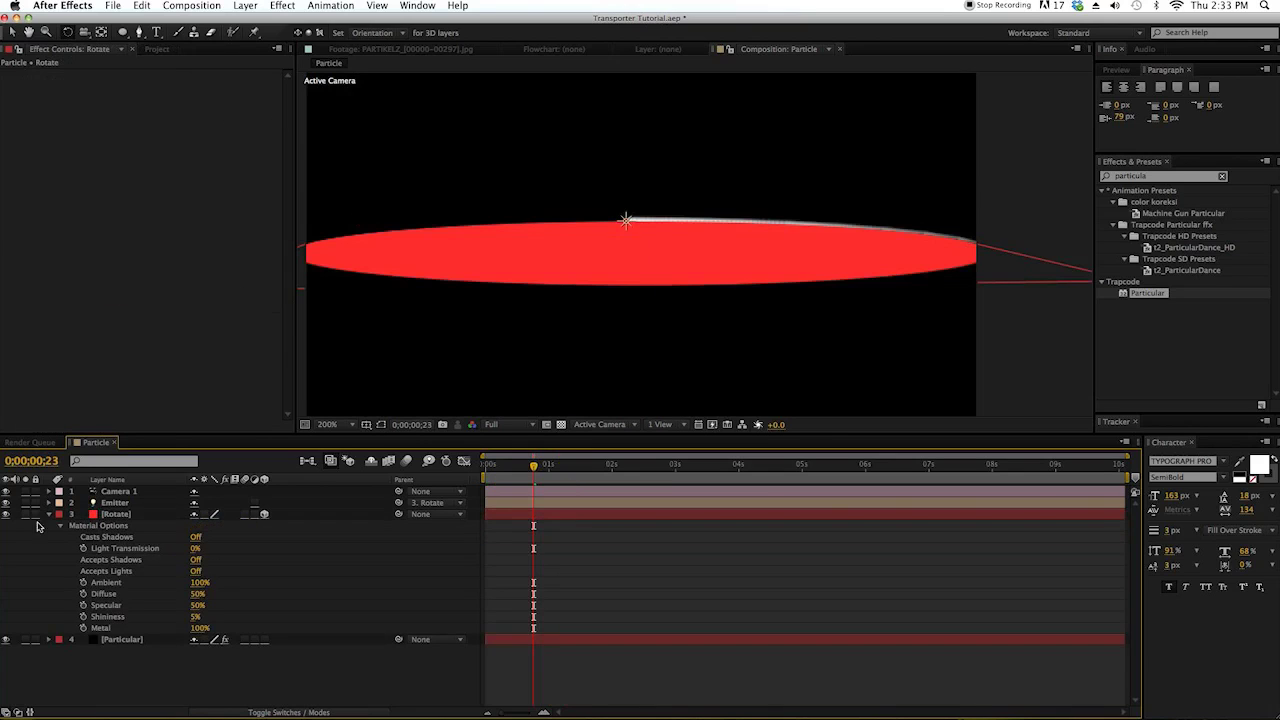
{"action": "left_click", "coordinate": [5, 513]}
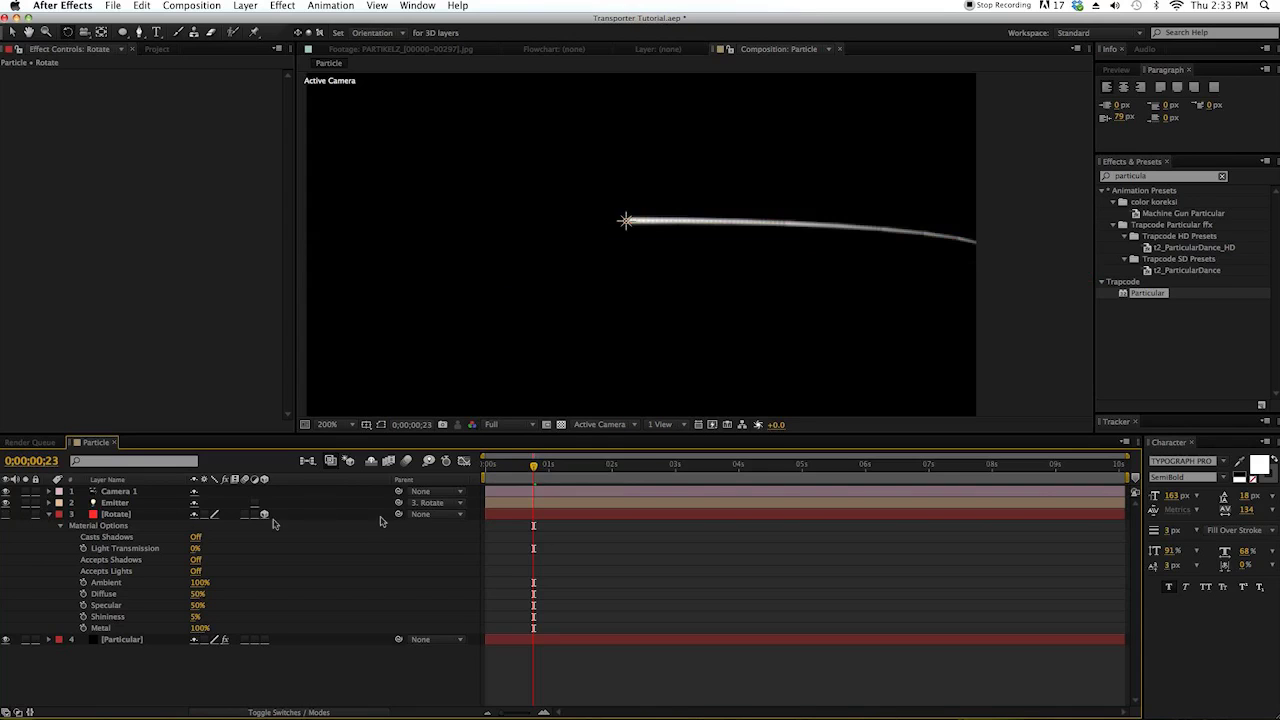
{"action": "left_click", "coordinate": [52, 517]}
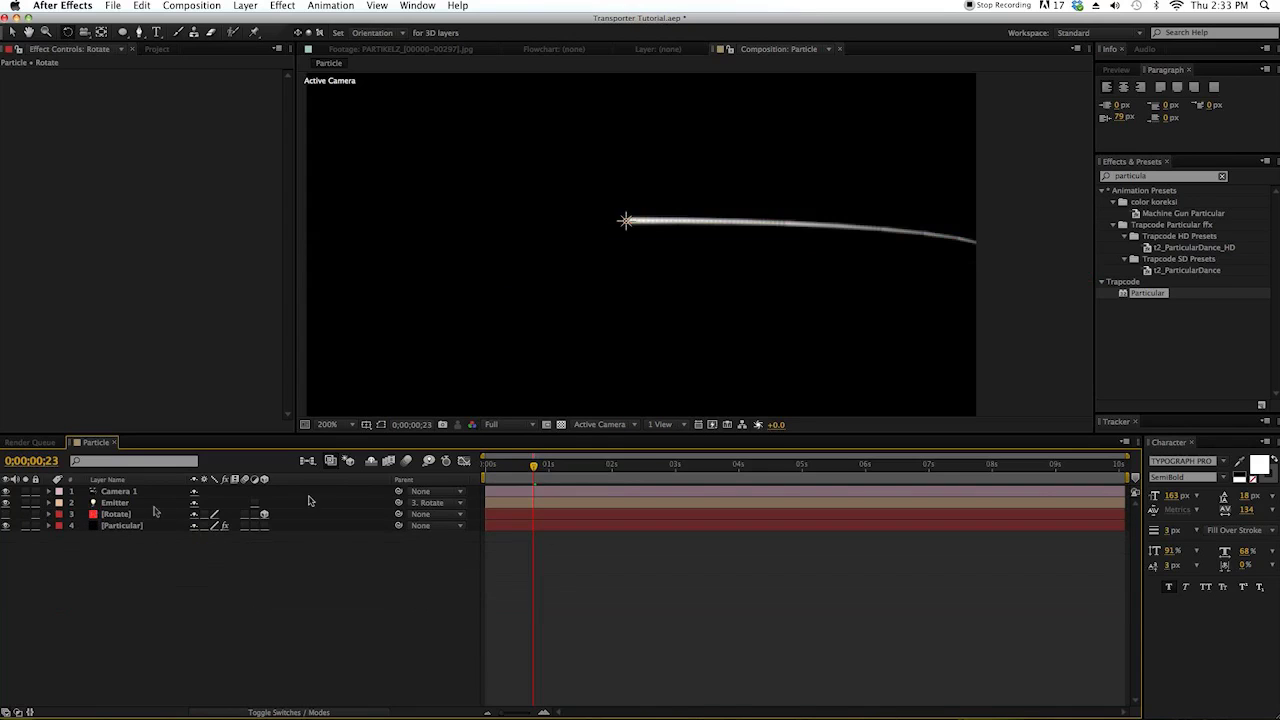
{"action": "left_click_drag", "start_coordinate": [534, 466], "coordinate": [634, 477]}
{"action": "scroll", "coordinate": [628, 355], "scroll_direction": "down", "scroll_amount": 1}
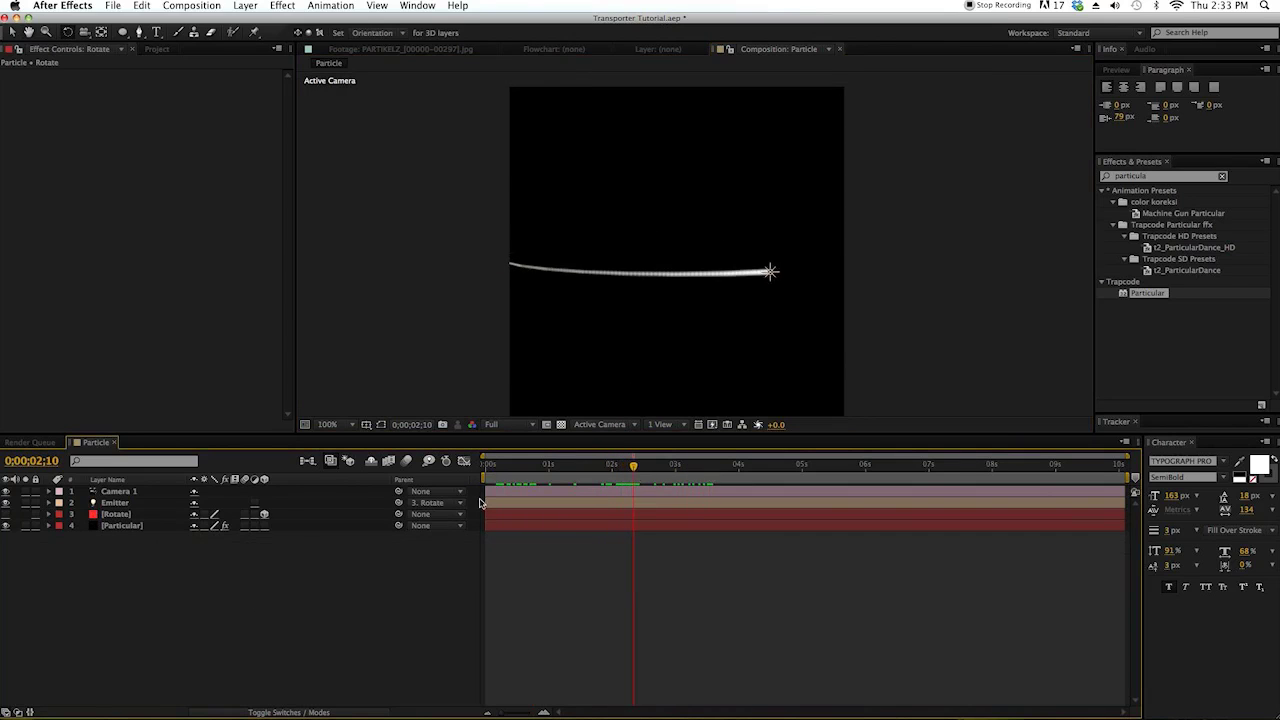
- Apply Fast Blur to the Particular layer with a Blurriness of 5
{"action": "left_click", "coordinate": [127, 526]}
{"action": "left_click", "coordinate": [1179, 177]}
{"action": "type", "text": "fast"}
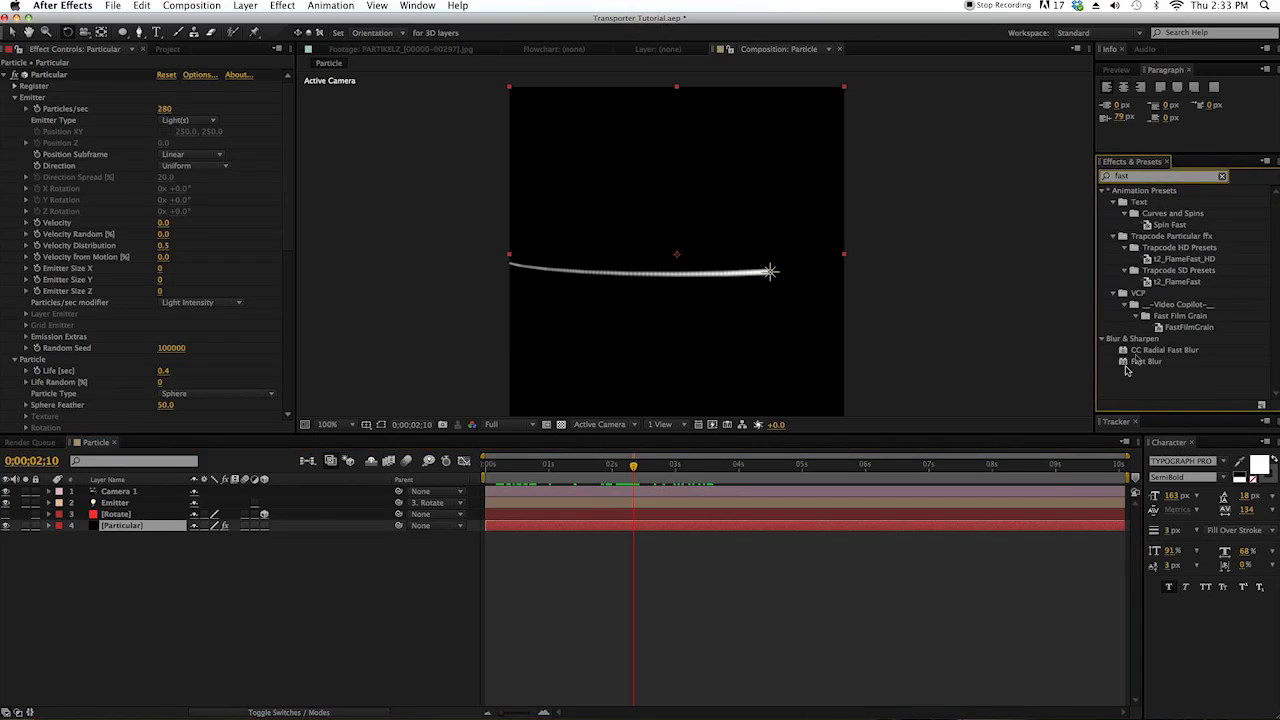
{"action": "left_click_drag", "start_coordinate": [1137, 362], "coordinate": [126, 529]}
{"action": "key", "text": "period"}
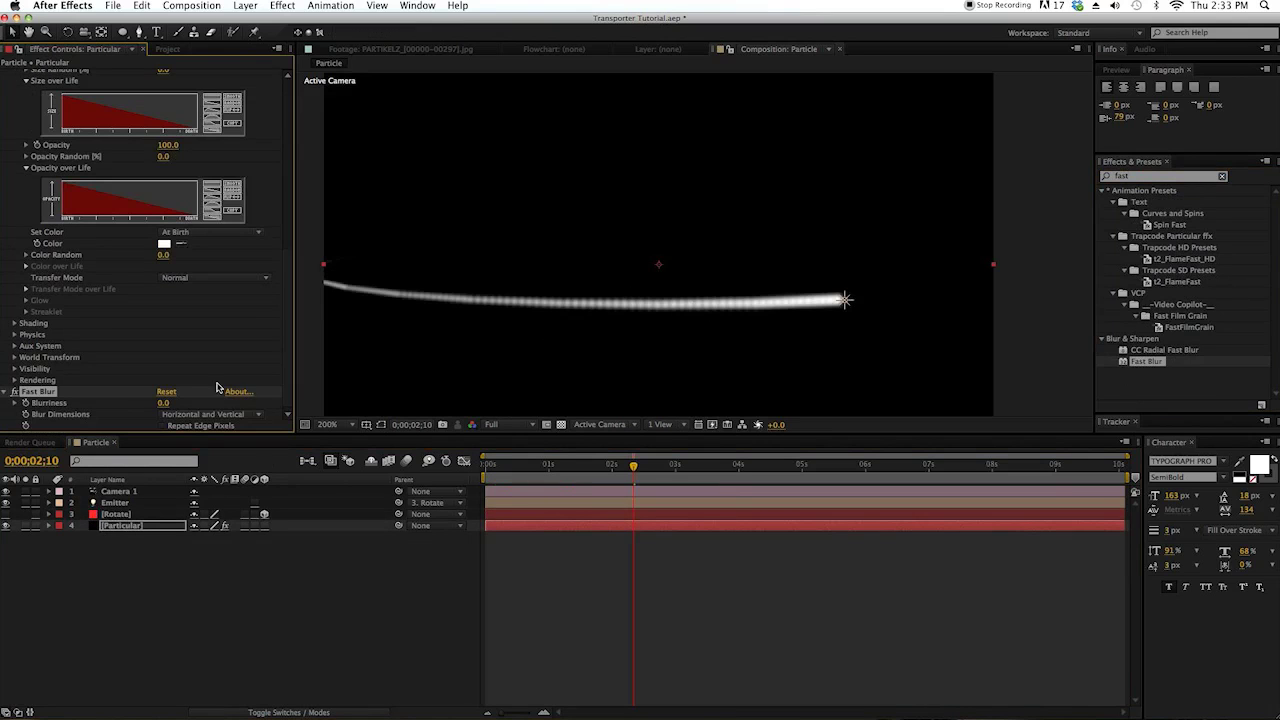
{"action": "left_click", "coordinate": [164, 404]}
{"action": "type", "text": "5"}
{"action": "key", "text": "Return"}
- Try a particle Size of 10 and preview the streak
{"action": "scroll", "coordinate": [190, 390], "scroll_direction": "up", "scroll_amount": 15}
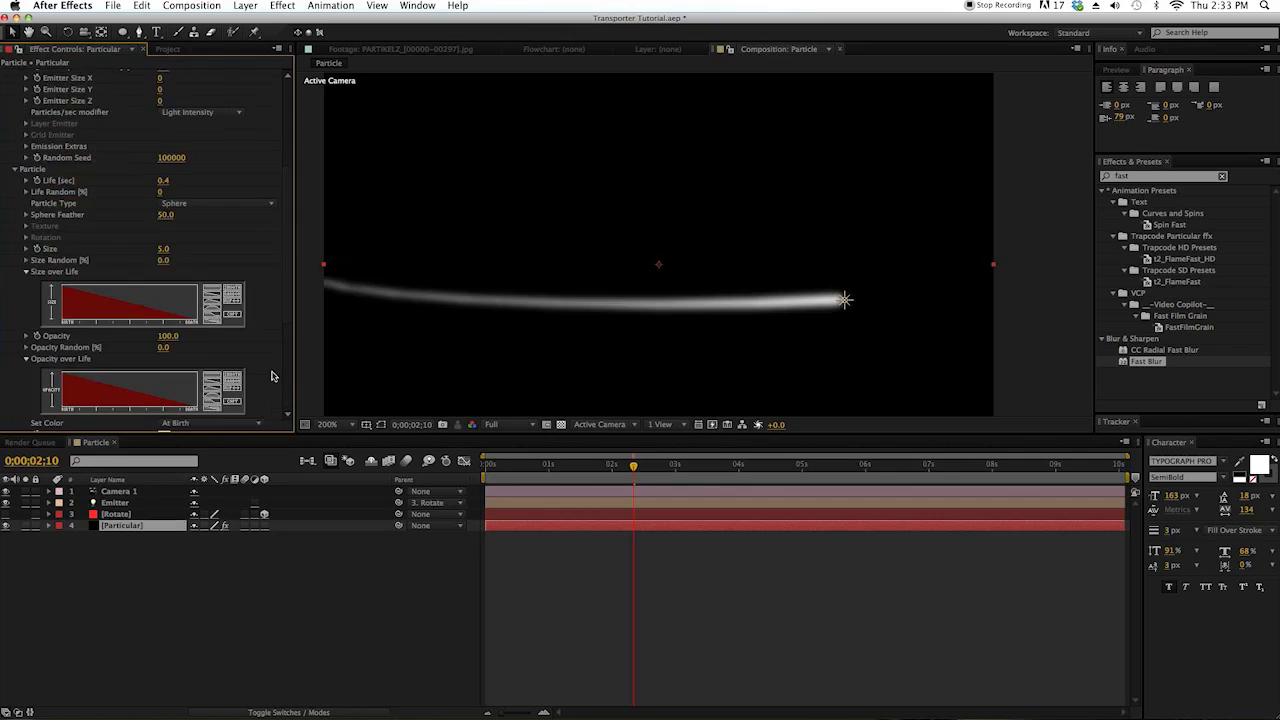
{"action": "scroll", "coordinate": [190, 377], "scroll_direction": "down", "scroll_amount": 3}
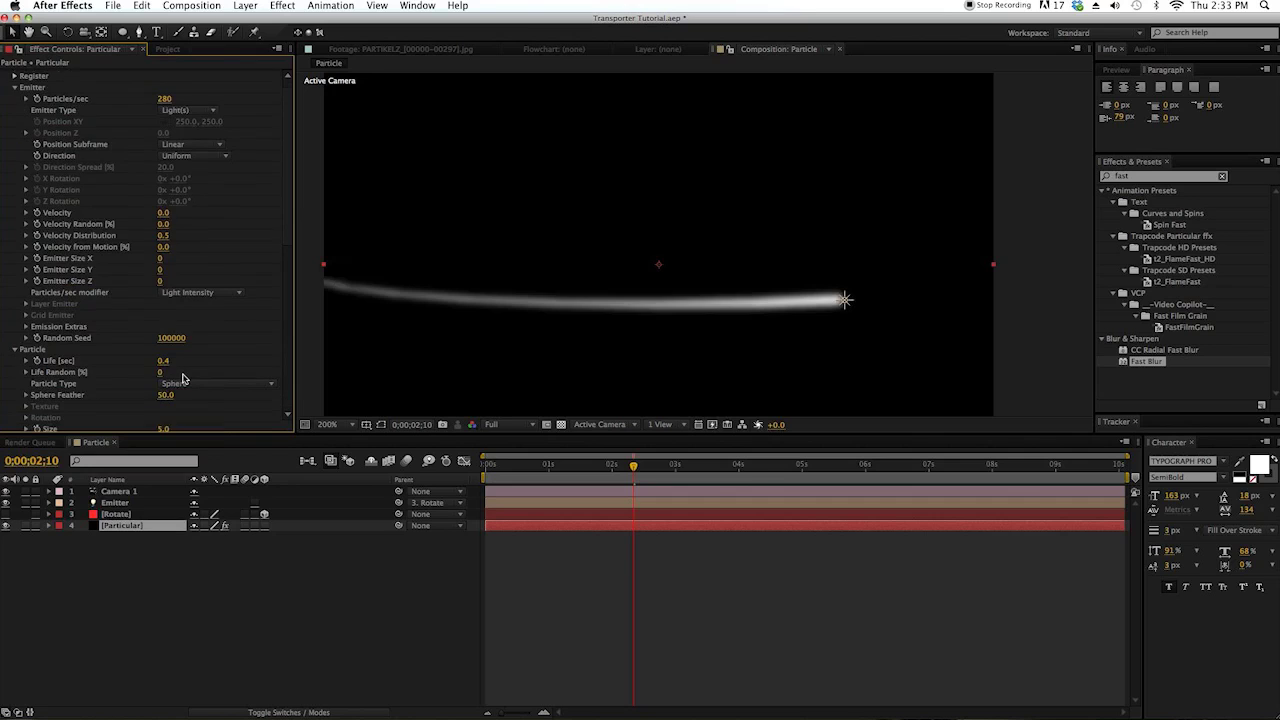
{"action": "left_click", "coordinate": [161, 380]}
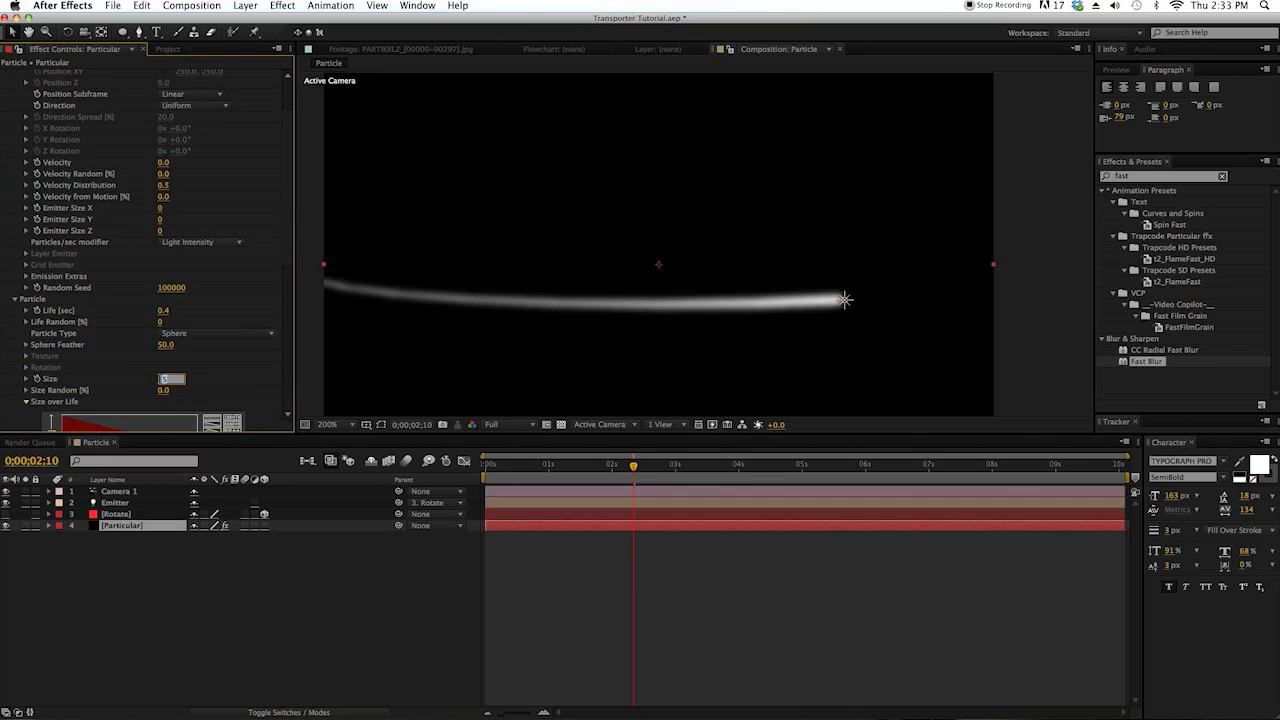
{"action": "type", "text": "10"}
{"action": "key", "text": "Return"}
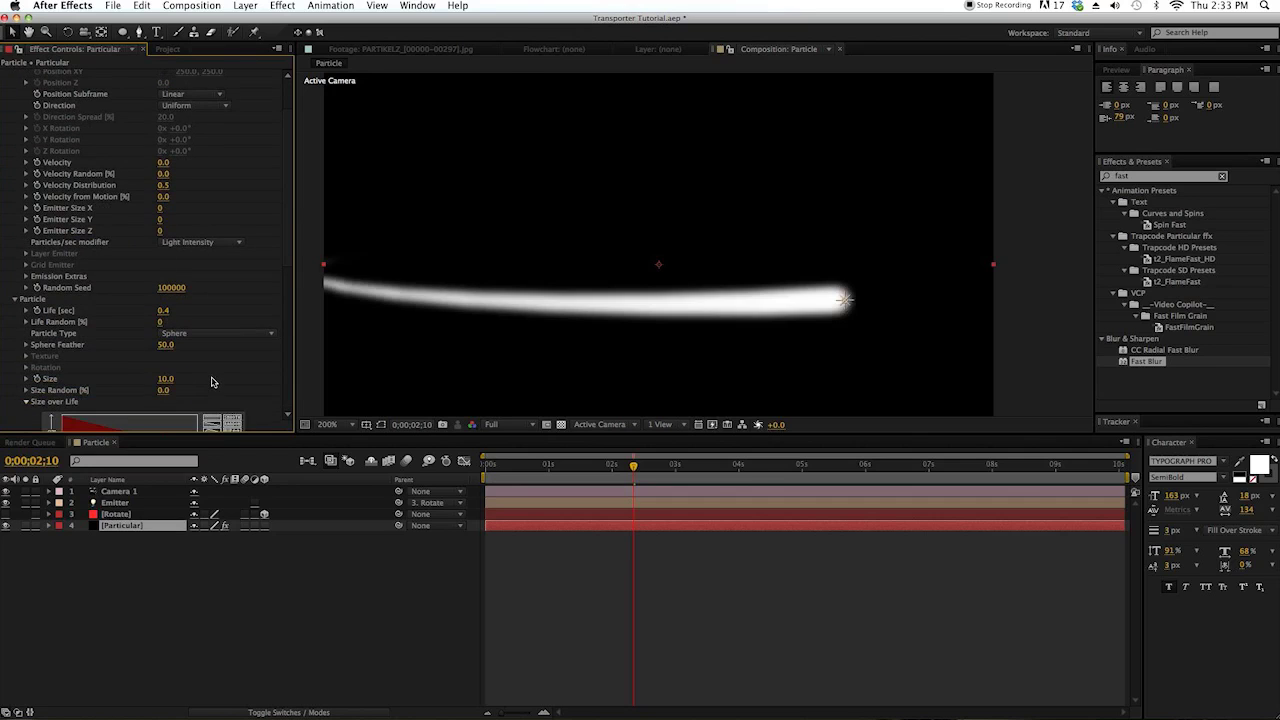
{"action": "key", "text": "comma"}
{"action": "key", "text": "comma"}
{"action": "left_click_drag", "start_coordinate": [636, 466], "coordinate": [597, 480]}
- Set the particle Size to 6 and preview the streak around the two-second mark
{"action": "left_click", "coordinate": [166, 379]}
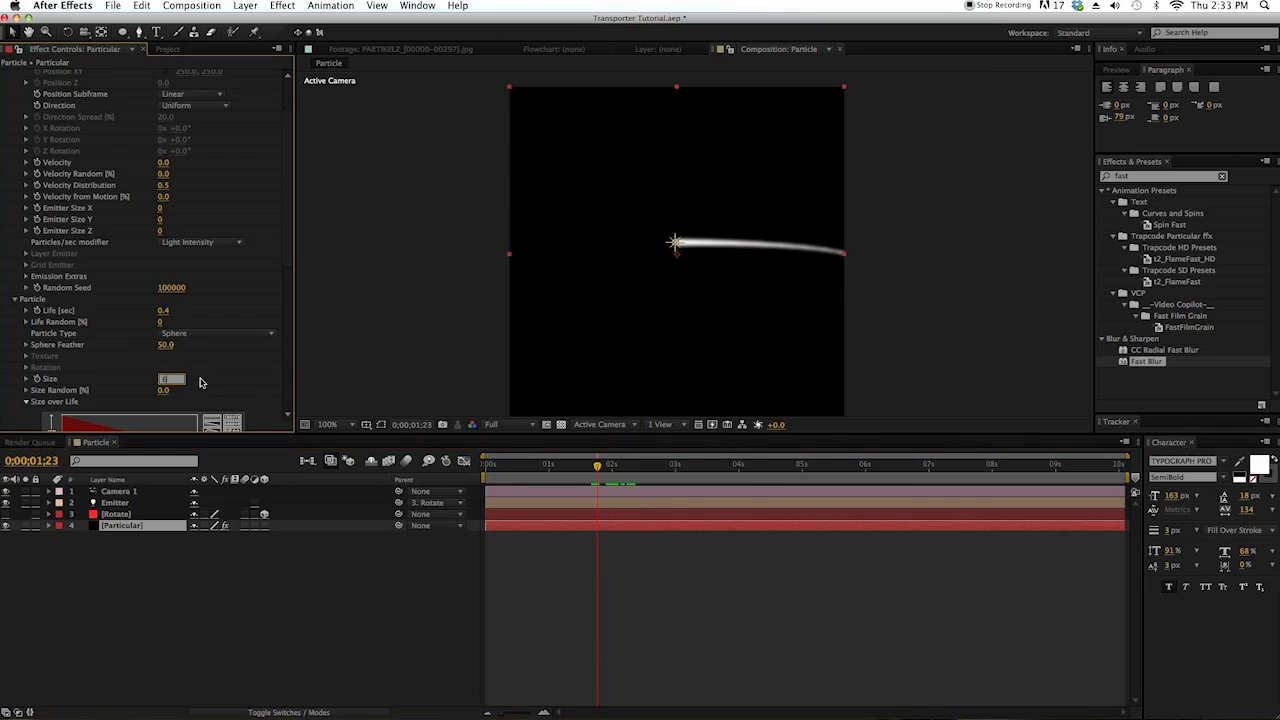
{"action": "type", "text": "6"}
{"action": "key", "text": "Return"}
{"action": "left_click_drag", "start_coordinate": [597, 466], "coordinate": [630, 472]}
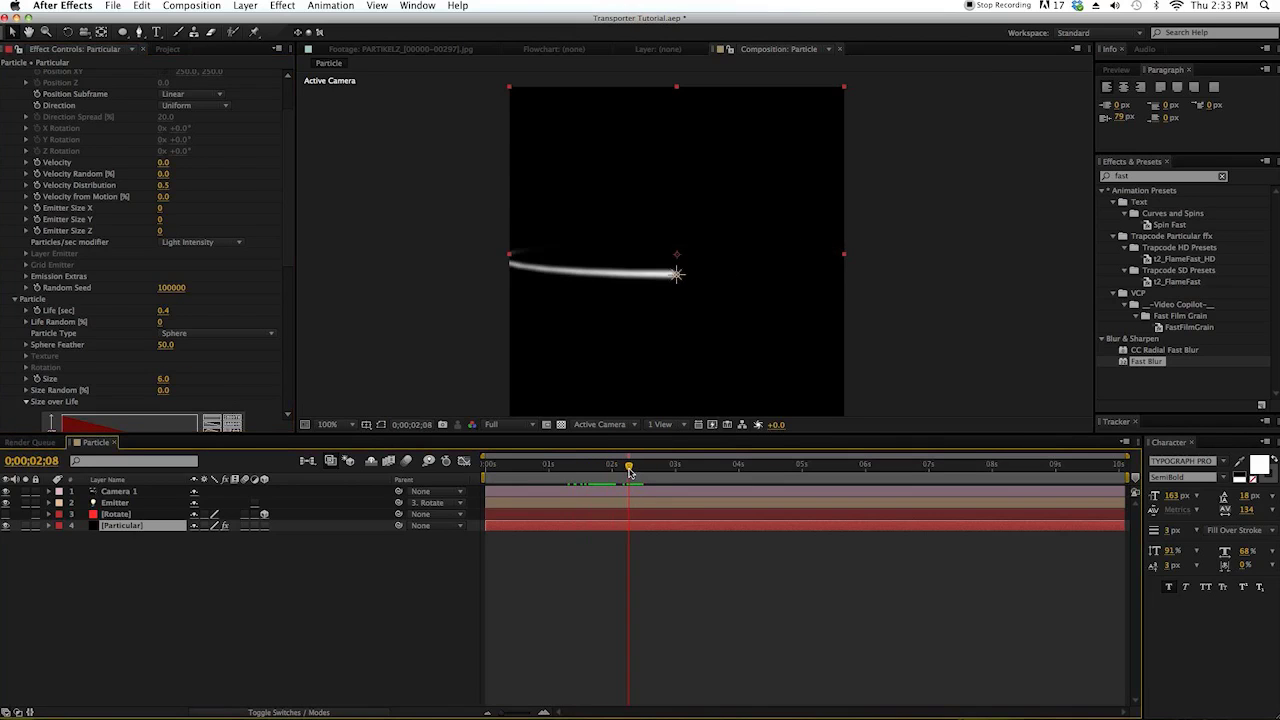
{"action": "scroll", "coordinate": [243, 395], "scroll_direction": "down", "scroll_amount": 7}
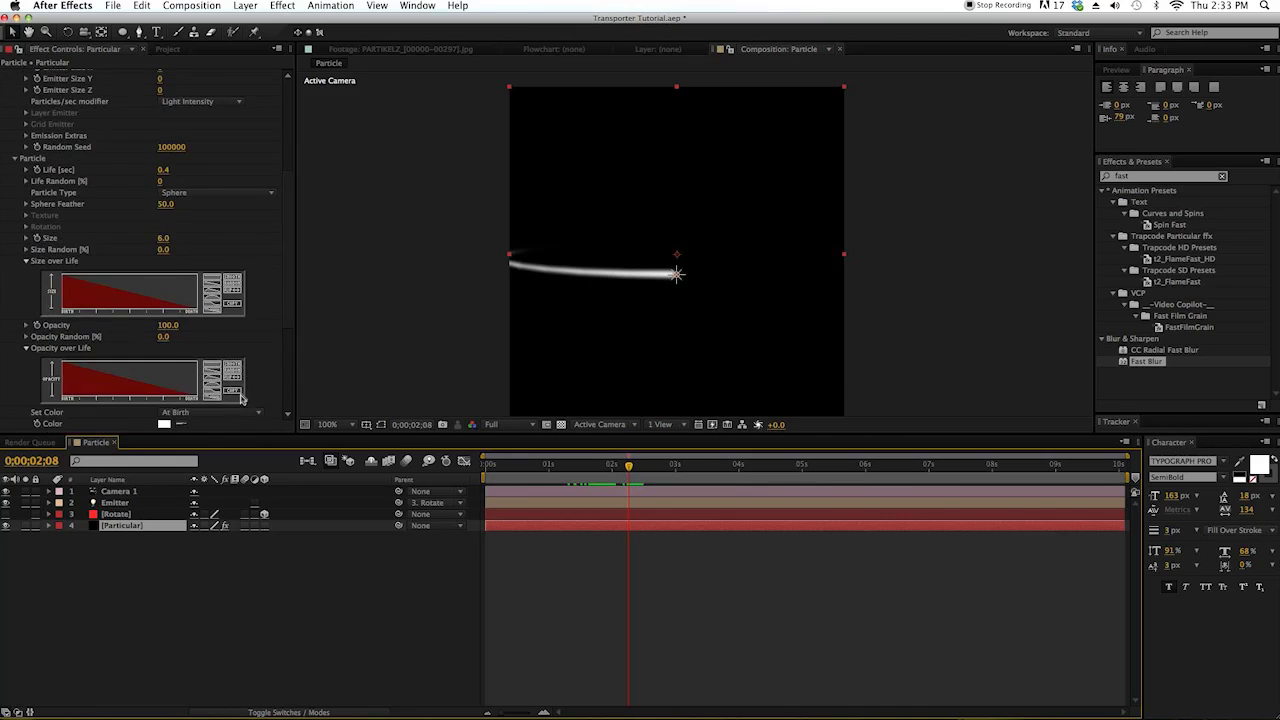
- Scale the Rotate solid to 70% on all axes and preview the smaller orbit
{"action": "left_click", "coordinate": [163, 515]}
{"action": "key", "text": "s"}
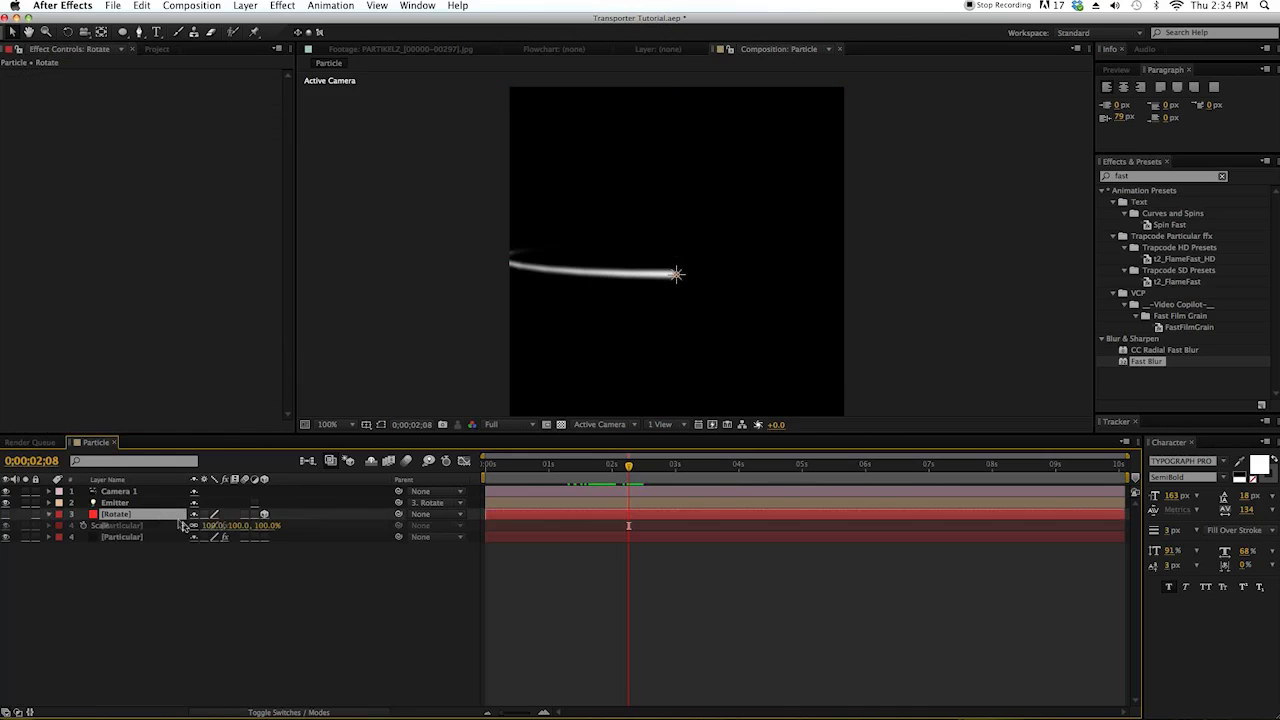
{"action": "left_click_drag", "start_coordinate": [266, 525], "coordinate": [248, 525]}
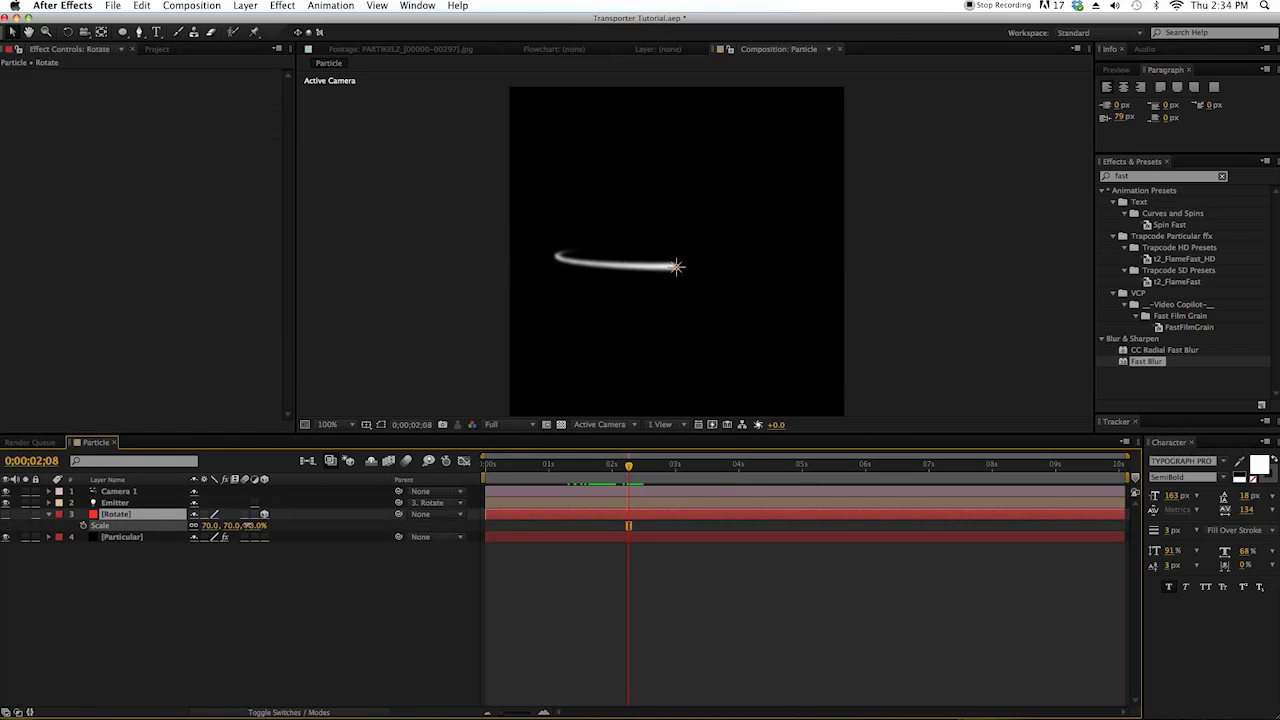
{"action": "left_click_drag", "start_coordinate": [572, 466], "coordinate": [613, 481]}
{"action": "key", "text": "space"}
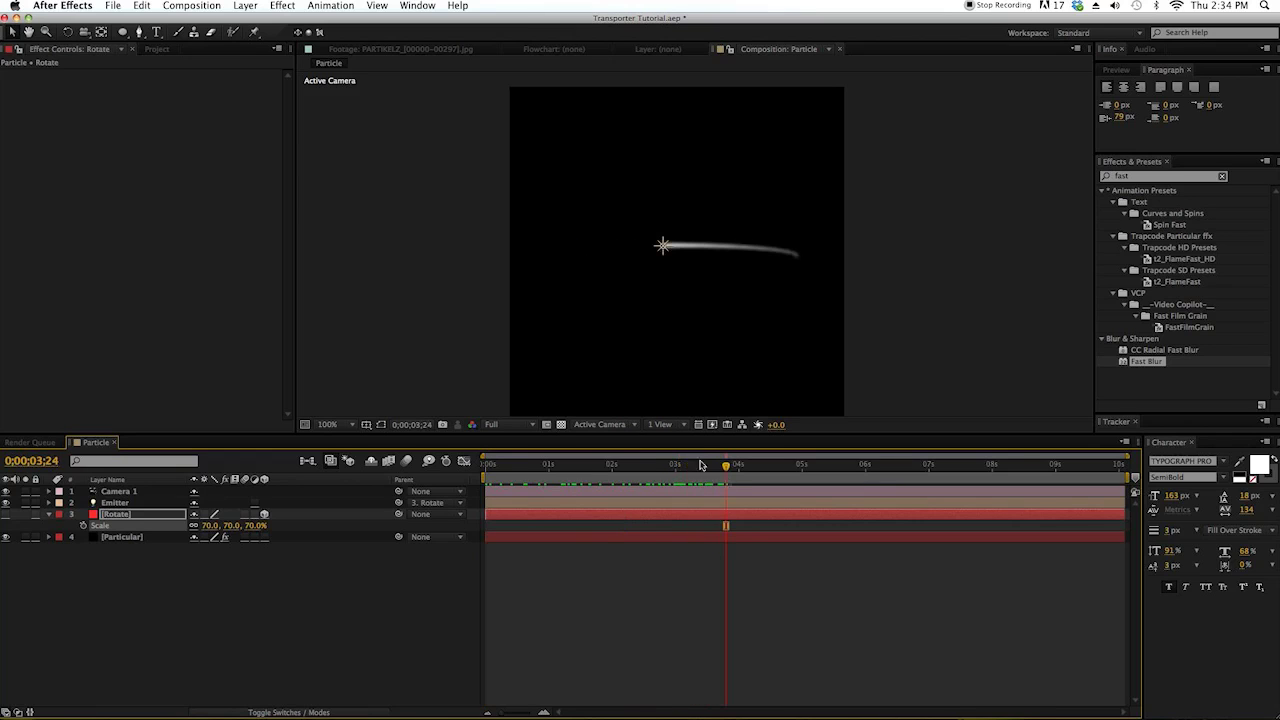
{"action": "left_click_drag", "start_coordinate": [736, 466], "coordinate": [597, 470]}
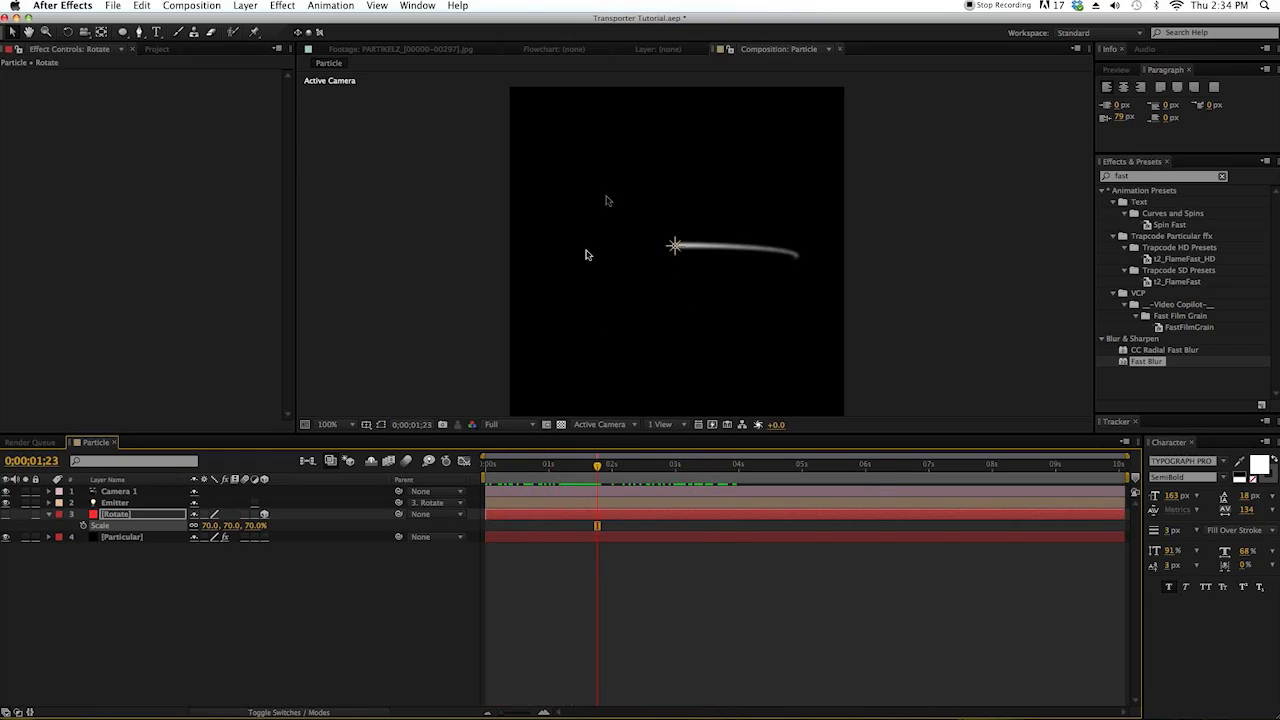
- Return to the start of the timeline and create a black 500 × 500 px solid named Obsecure
{"action": "left_click_drag", "start_coordinate": [561, 478], "coordinate": [455, 476]}
{"action": "left_click", "coordinate": [245, 5]}
{"action": "mouse_move", "coordinate": [300, 21]}
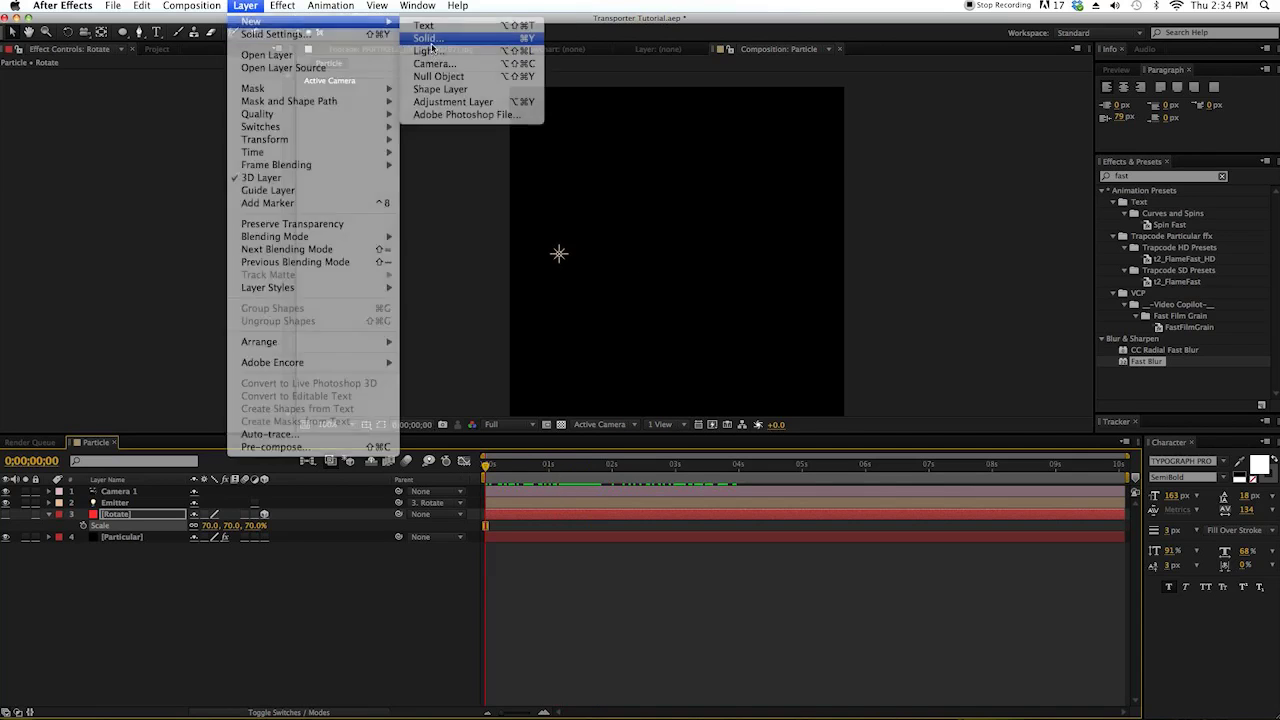
{"action": "left_click", "coordinate": [430, 40]}
{"action": "left_click", "coordinate": [936, 387]}
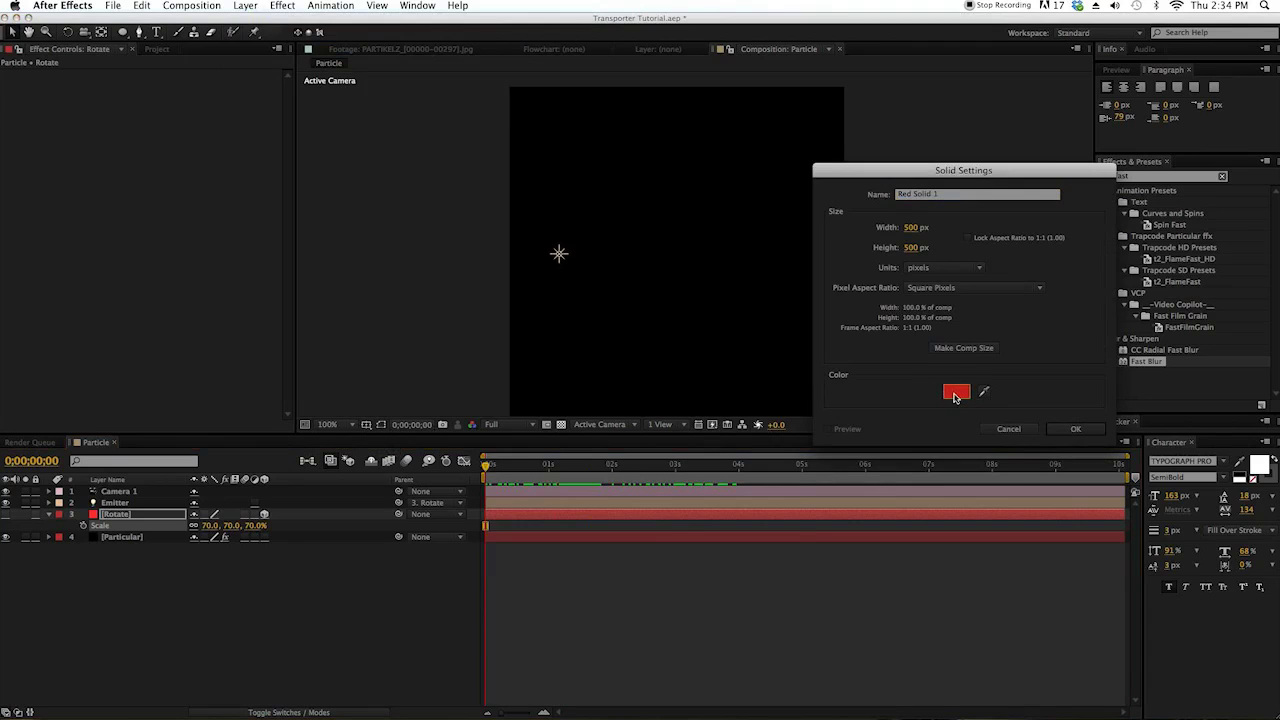
{"action": "left_click", "coordinate": [954, 394]}
{"action": "left_click_drag", "start_coordinate": [600, 500], "coordinate": [505, 573]}
{"action": "left_click", "coordinate": [760, 399]}
{"action": "left_click", "coordinate": [950, 197]}
{"action": "type", "text": "Obsi"}
{"action": "type", "text": "cure"}
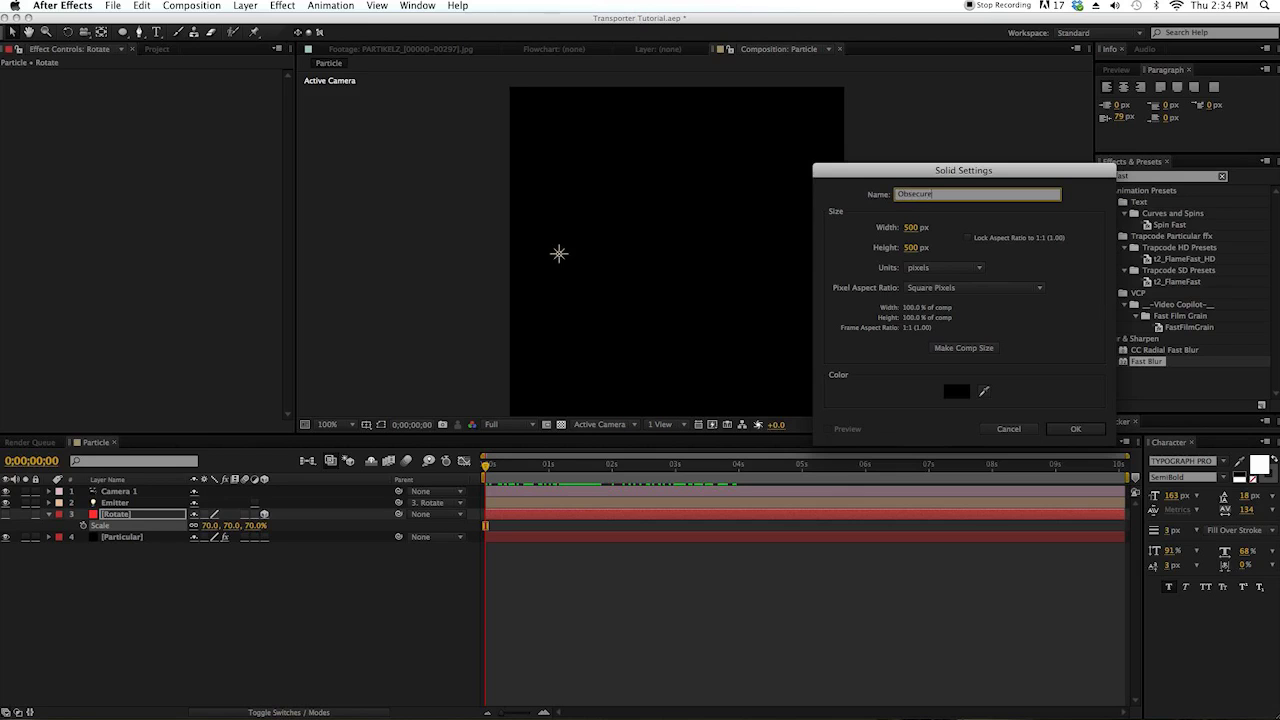
{"action": "key", "text": "Return"}
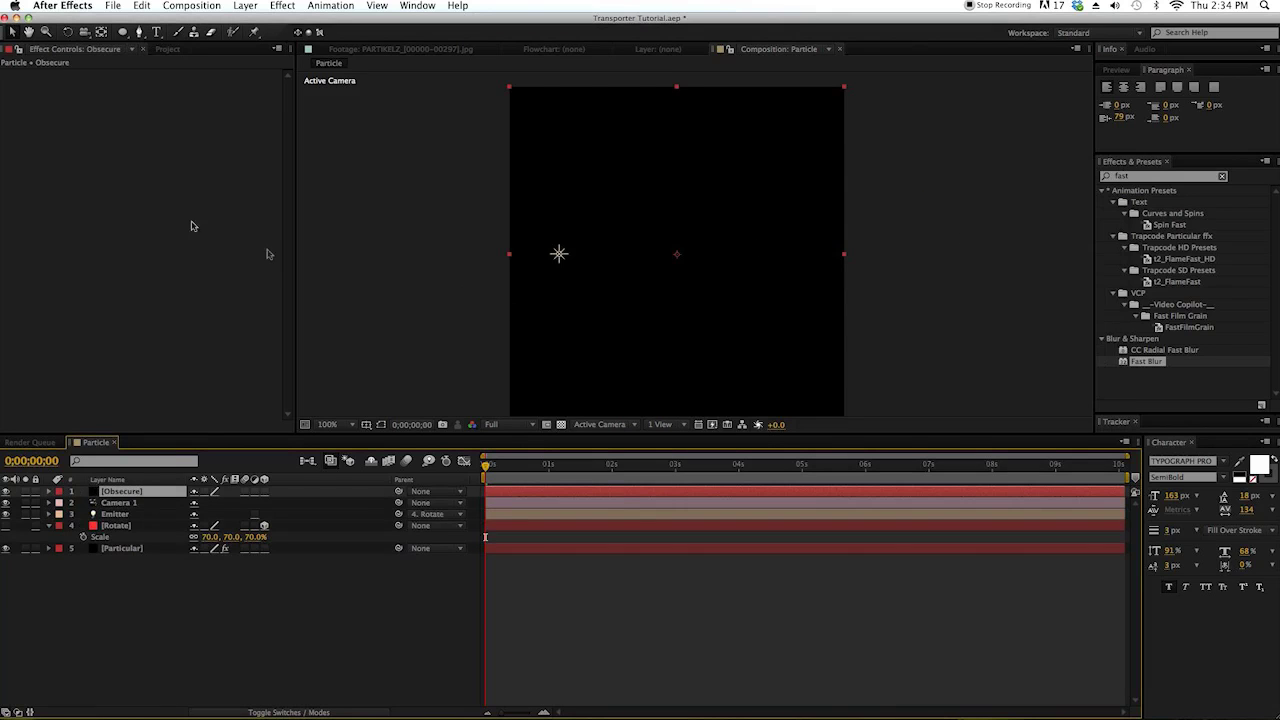
- Scale the Obsecure solid to 50% and preview the streak at about 0;00;01;04
{"action": "key", "text": "s"}
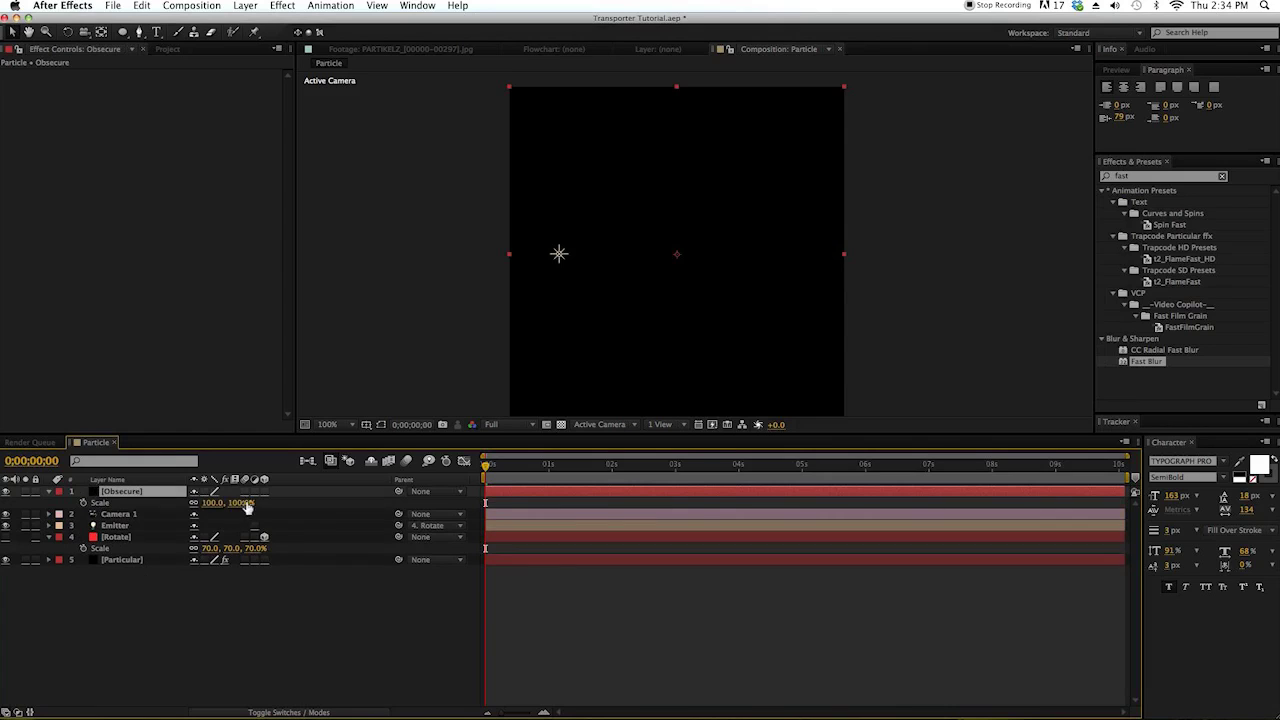
{"action": "left_click_drag", "start_coordinate": [247, 508], "coordinate": [204, 508]}
{"action": "left_click_drag", "start_coordinate": [486, 467], "coordinate": [557, 474]}
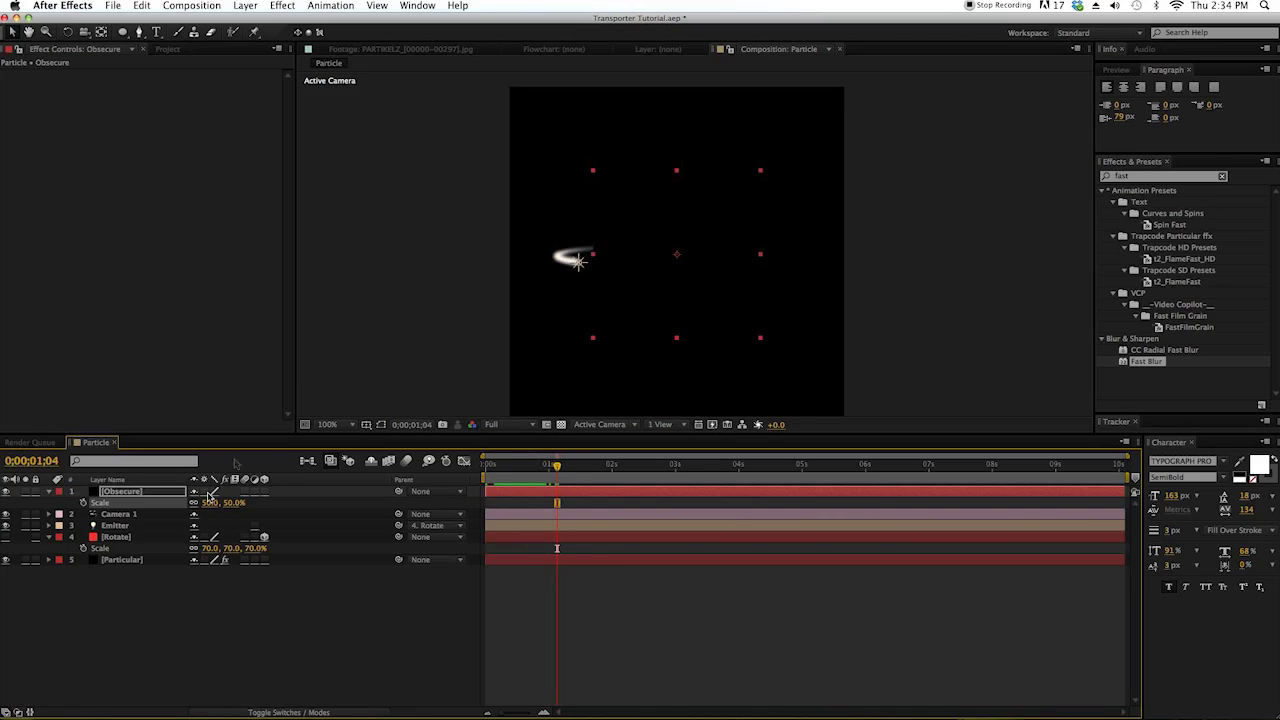
- Select the Particular layer and reveal the Visibility settings of its Particular effect
{"action": "left_click", "coordinate": [144, 494]}
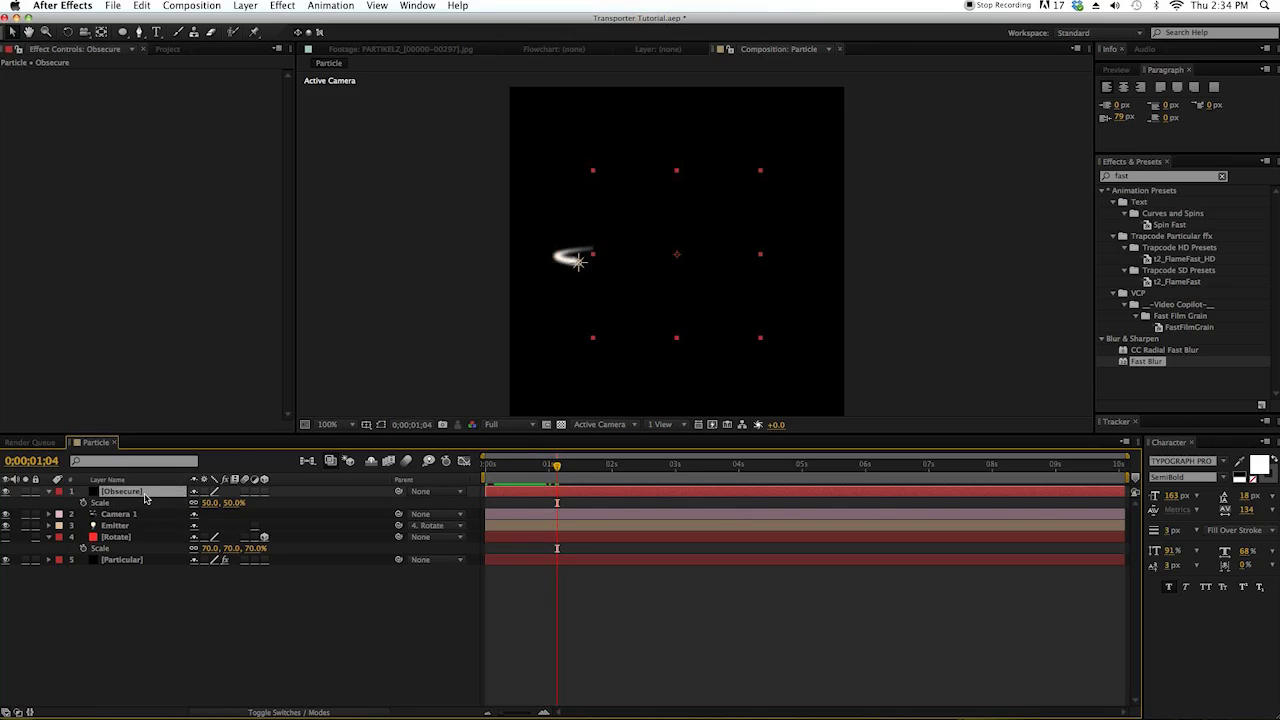
{"action": "left_click", "coordinate": [132, 559]}
{"action": "scroll", "coordinate": [215, 205], "scroll_direction": "down", "scroll_amount": 10}
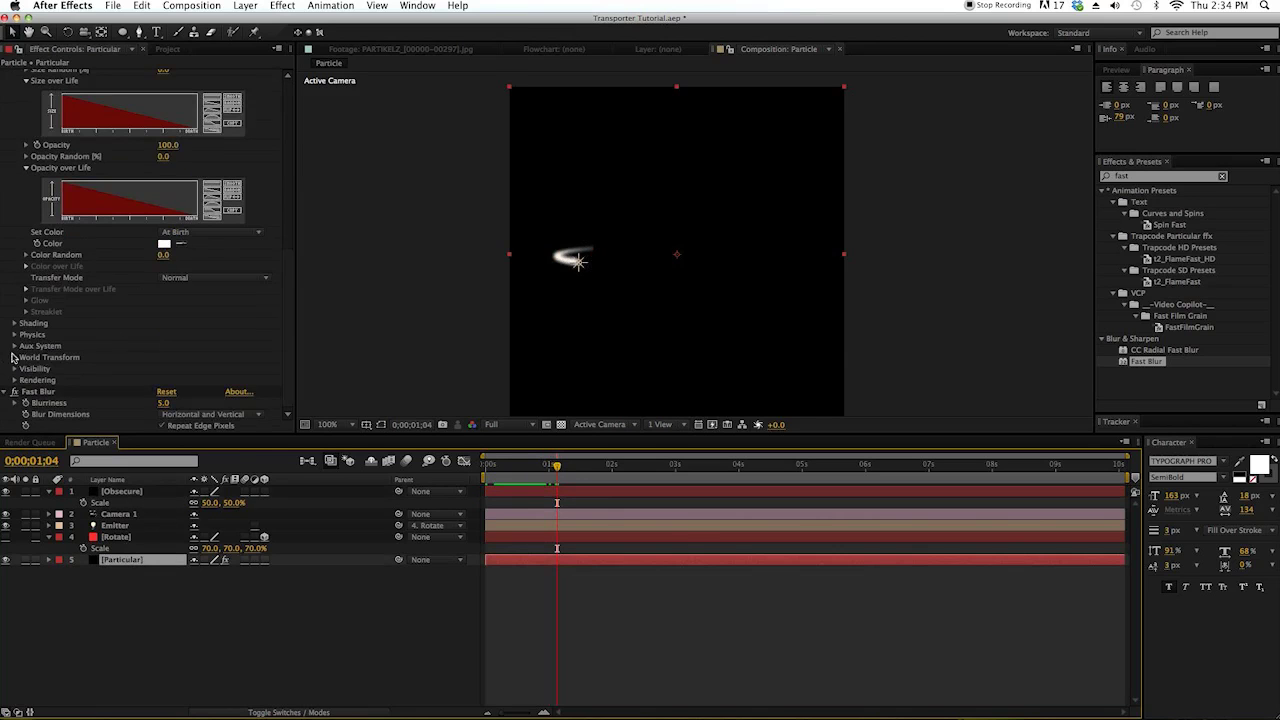
{"action": "left_click", "coordinate": [16, 368]}
{"action": "scroll", "coordinate": [139, 355], "scroll_direction": "down", "scroll_amount": 2}
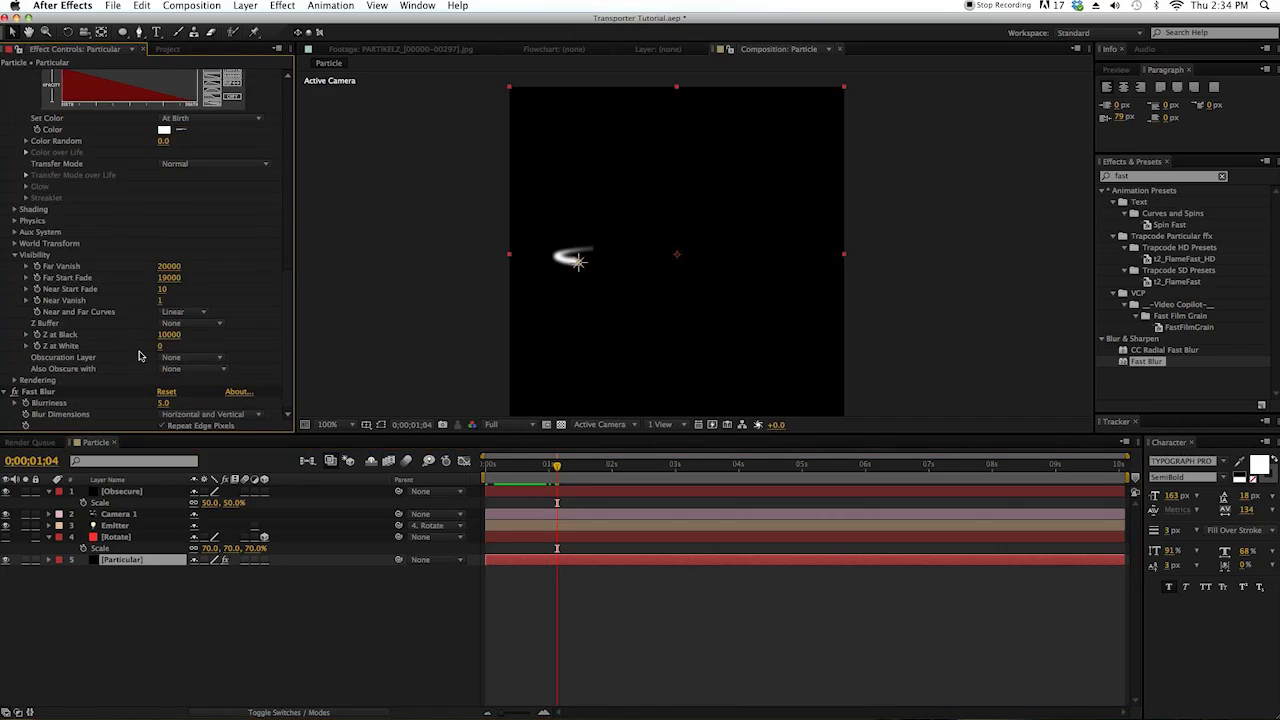
- Try assigning the 2D Obsecure solid as Particular's Obscuration Layer, and reset that option to None
{"action": "left_click", "coordinate": [176, 370]}
{"action": "left_click", "coordinate": [196, 357]}
{"action": "left_click", "coordinate": [207, 358]}
{"action": "left_click", "coordinate": [232, 395]}
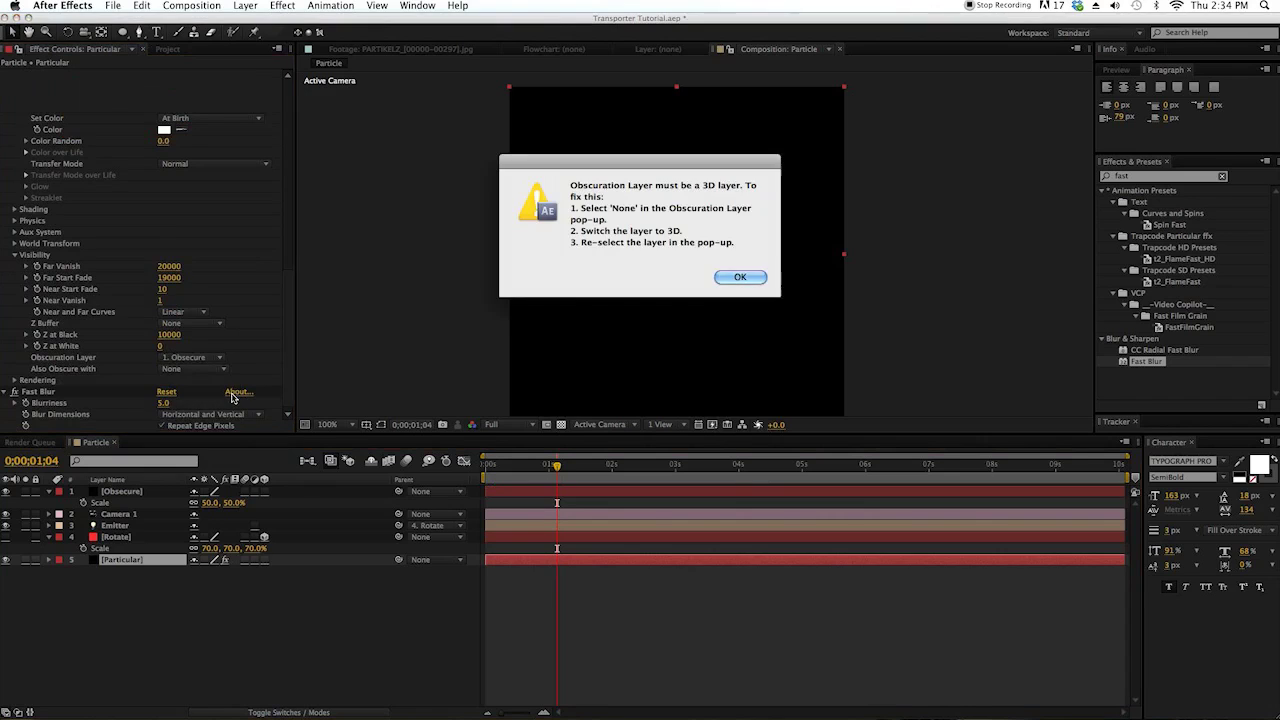
{"action": "left_click", "coordinate": [737, 278]}
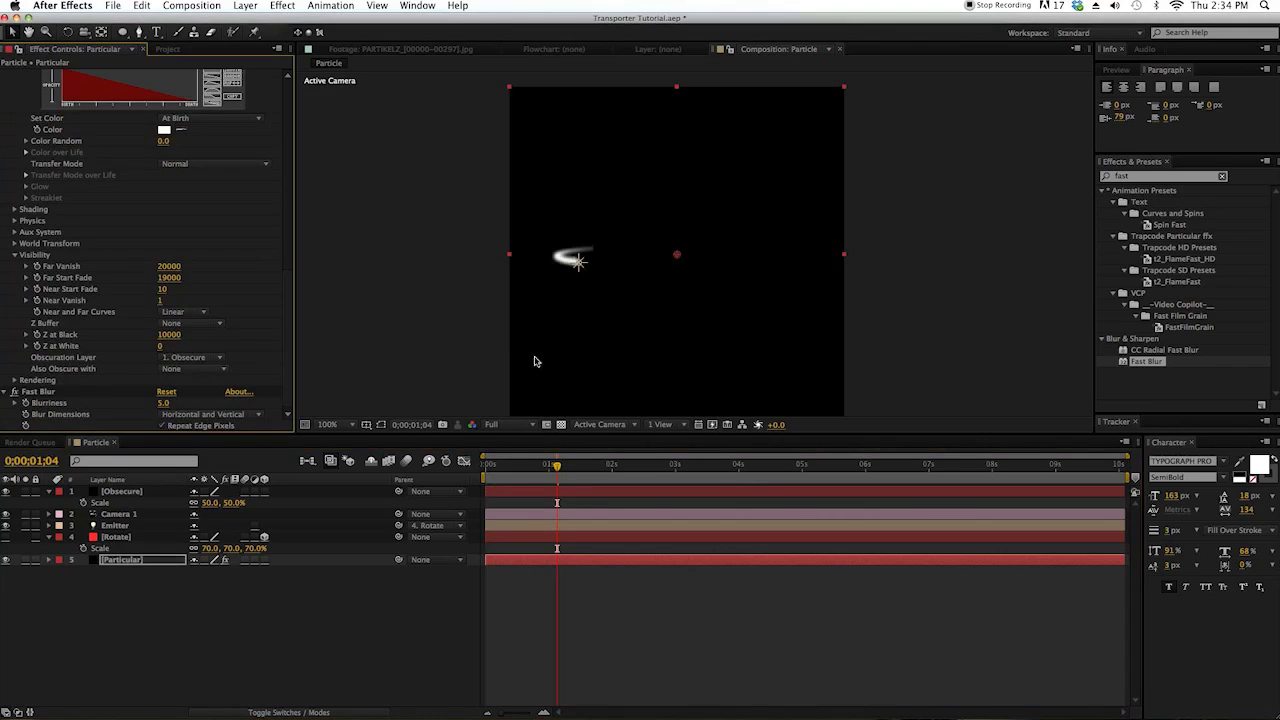
{"action": "left_click", "coordinate": [212, 358]}
{"action": "left_click", "coordinate": [213, 368]}
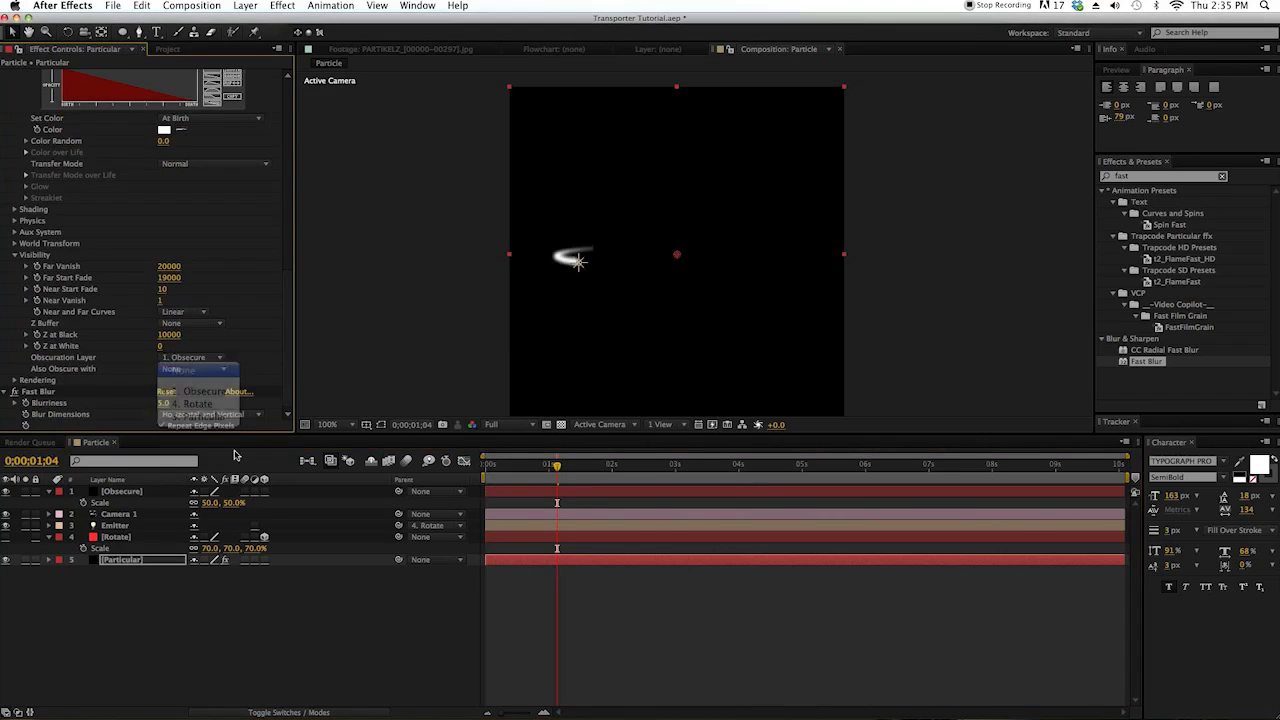
- Make the Obsecure solid a 3D layer, choose it as Particular's Obscuration Layer and hide it
{"action": "left_click", "coordinate": [264, 492]}
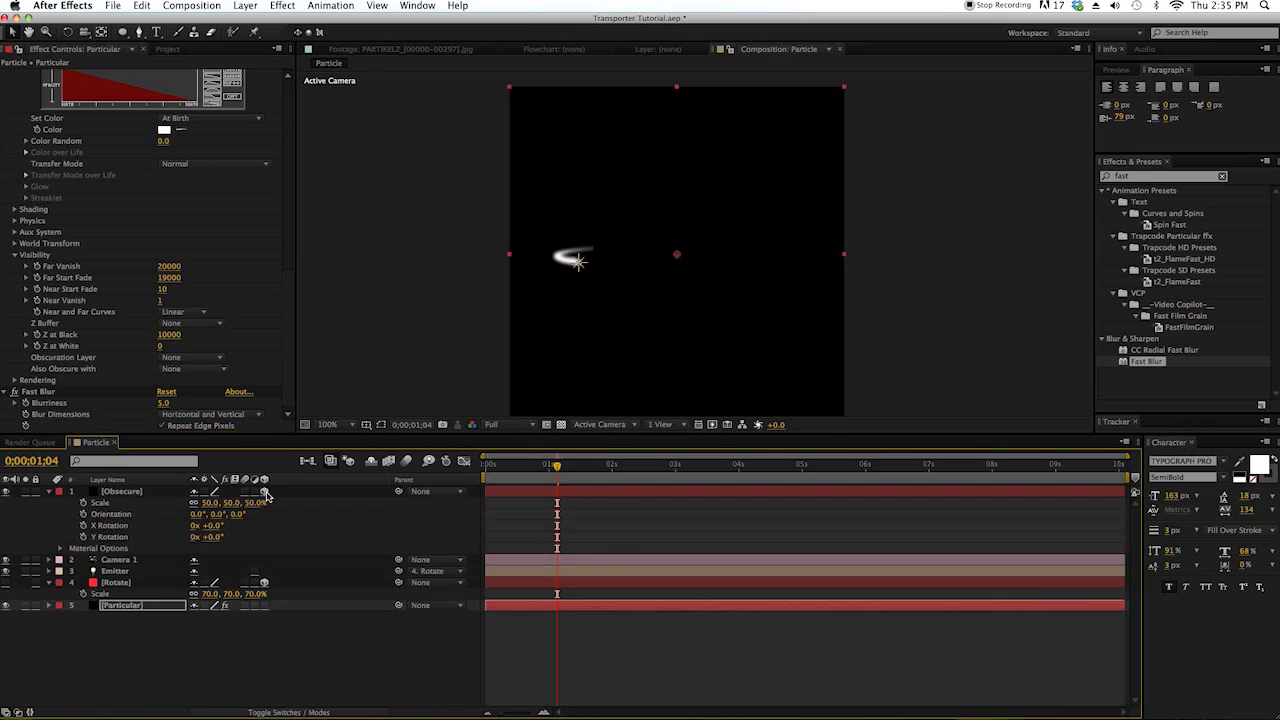
{"action": "left_click", "coordinate": [195, 362]}
{"action": "left_click", "coordinate": [215, 392]}
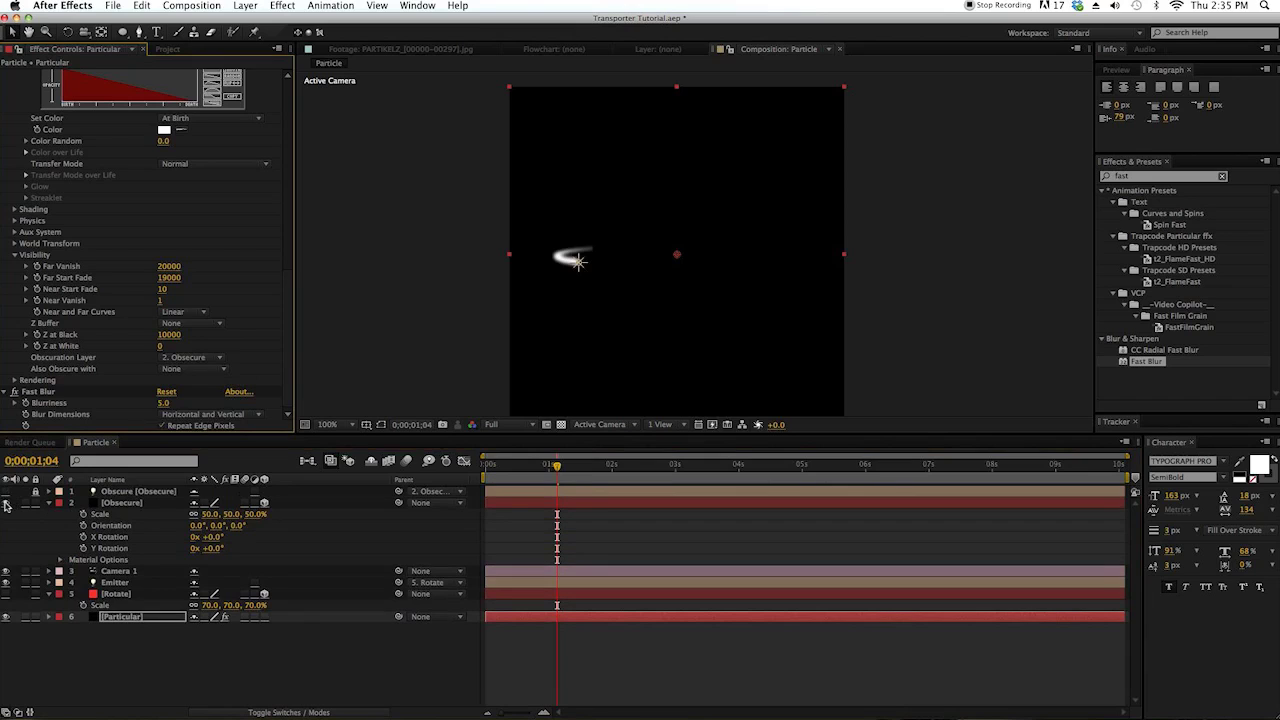
- Scrub through the obscured streak, checking it with the transparency grid on and off
{"action": "left_click_drag", "start_coordinate": [542, 477], "coordinate": [568, 476]}
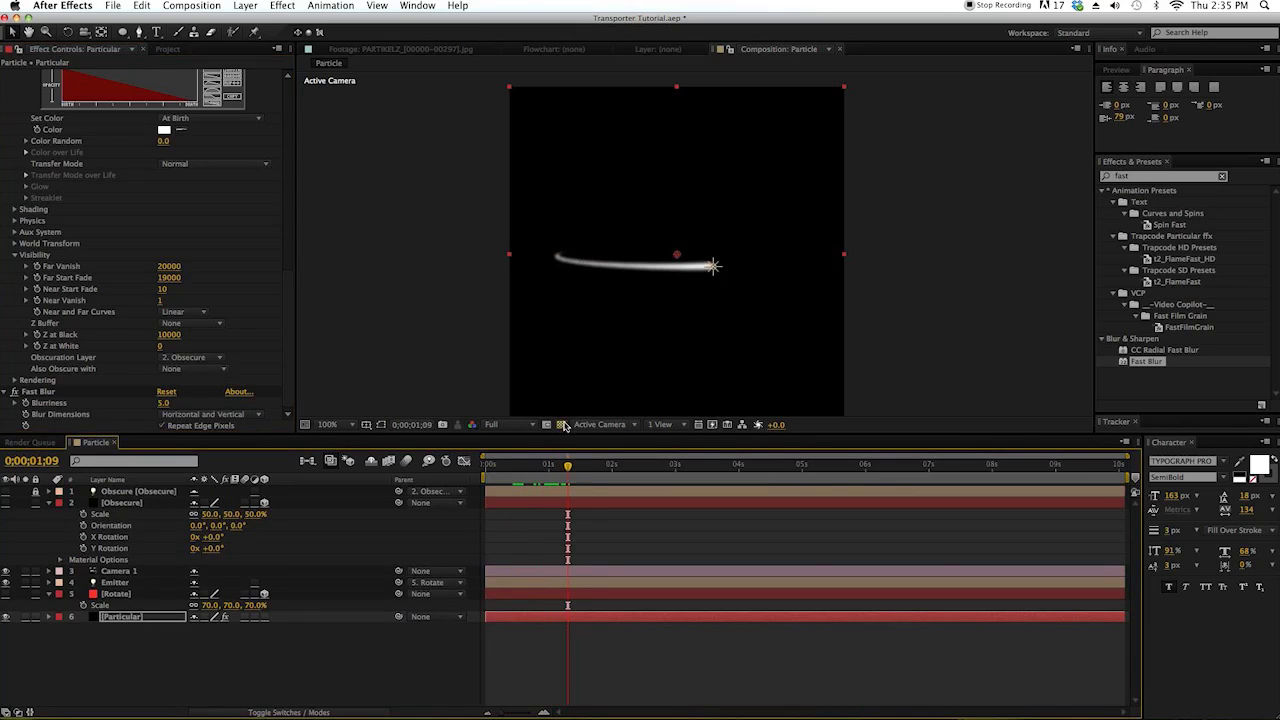
{"action": "left_click", "coordinate": [562, 425]}
{"action": "left_click_drag", "start_coordinate": [580, 466], "coordinate": [422, 470]}
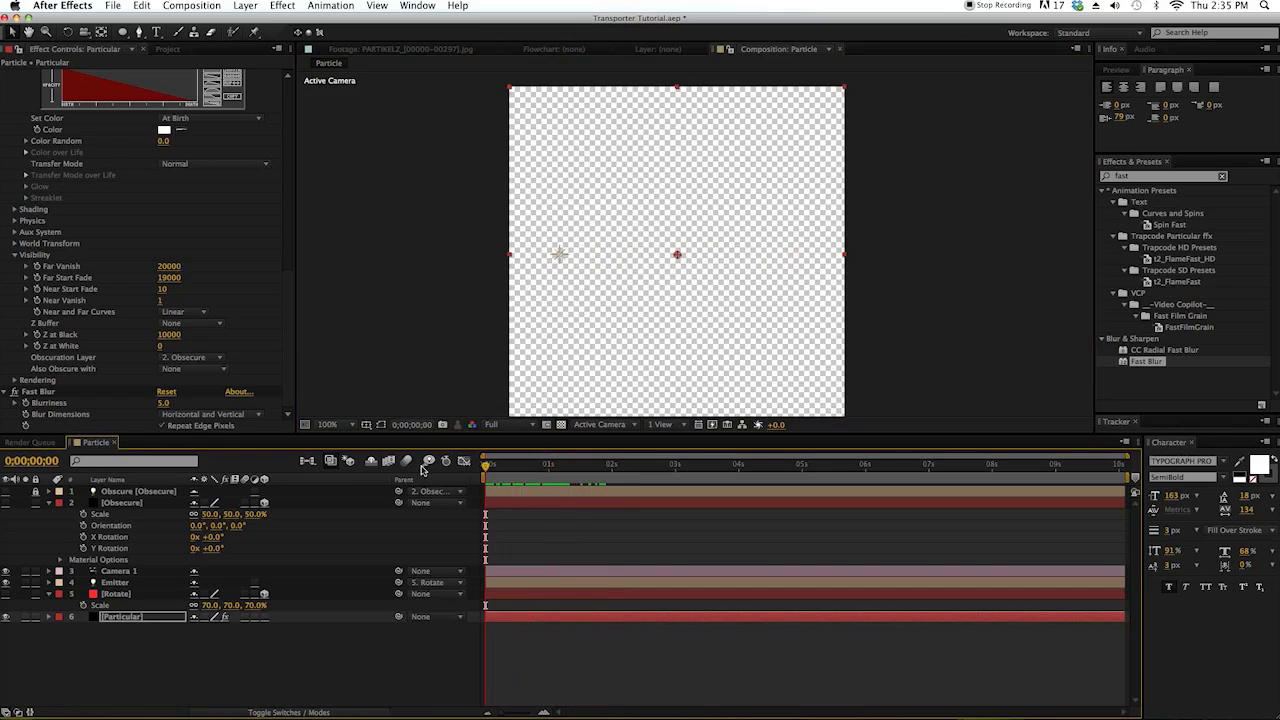
{"action": "left_click", "coordinate": [561, 423]}
{"action": "left_click_drag", "start_coordinate": [505, 465], "coordinate": [516, 467]}
- Queue the Particle composition for rendering as a PNG Sequence with RGB + Alpha channels, and check its output destination
{"action": "left_click", "coordinate": [203, 4]}
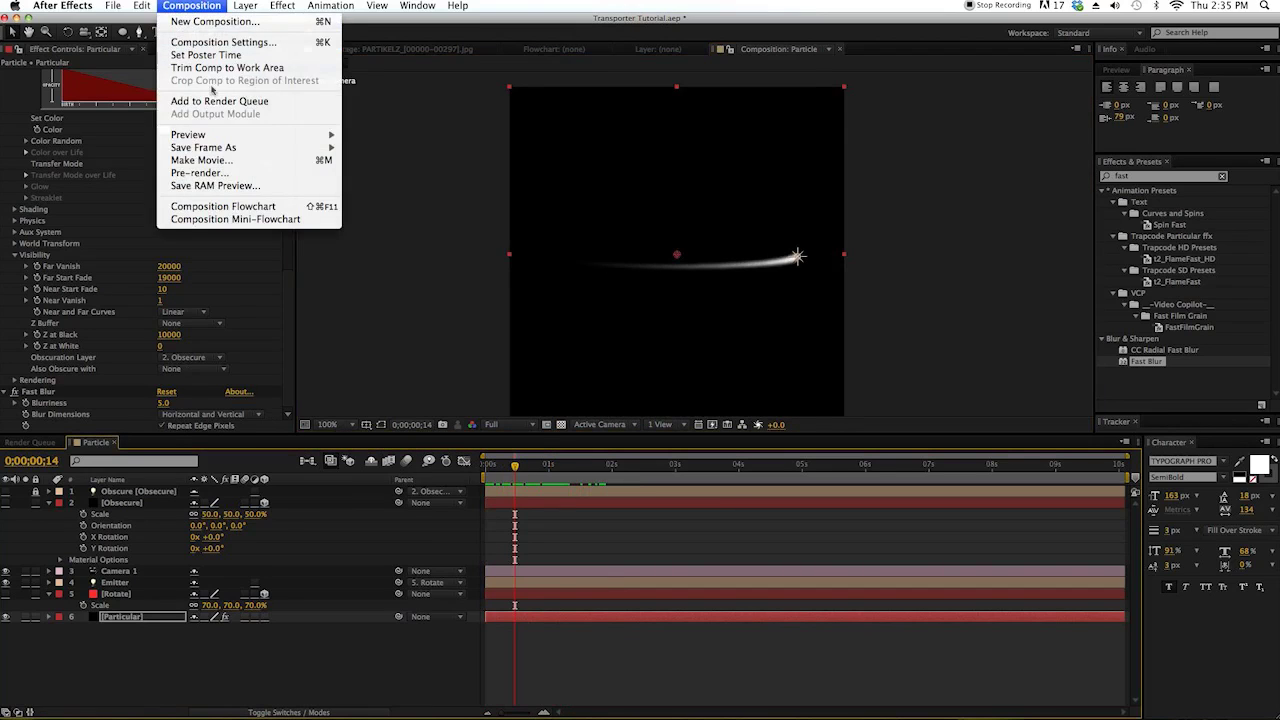
{"action": "left_click", "coordinate": [230, 97]}
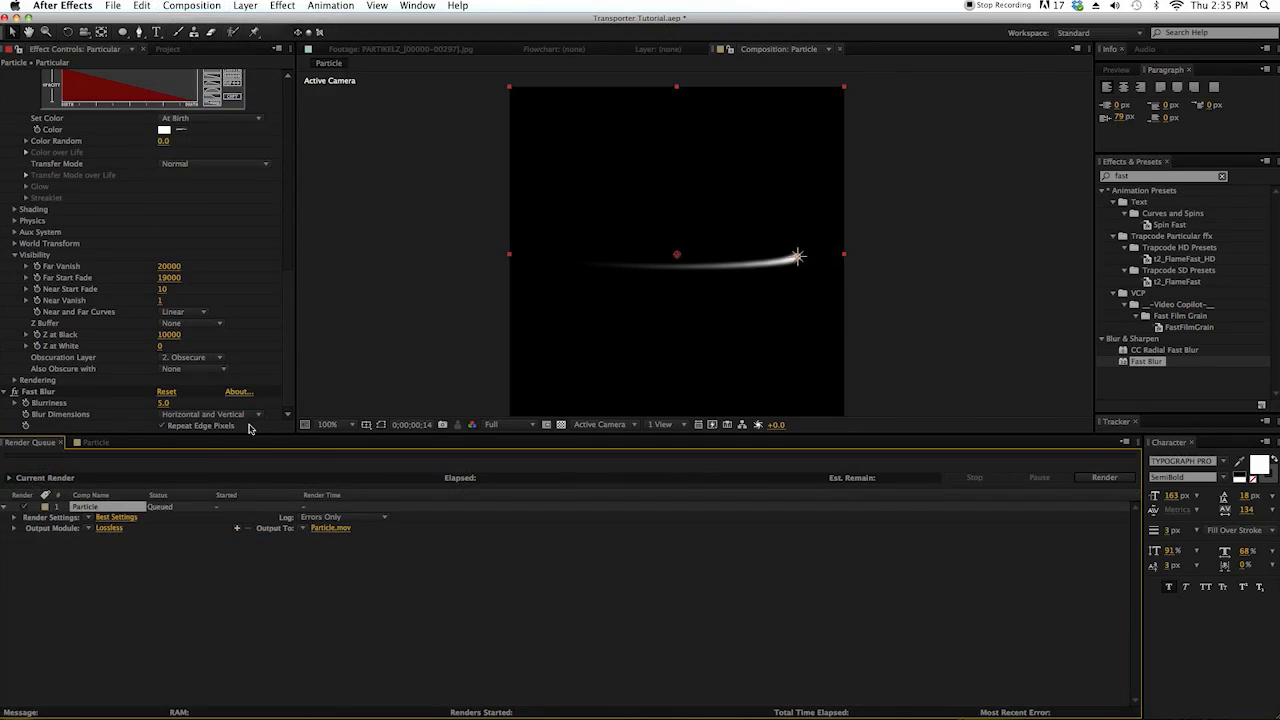
{"action": "left_click", "coordinate": [576, 180]}
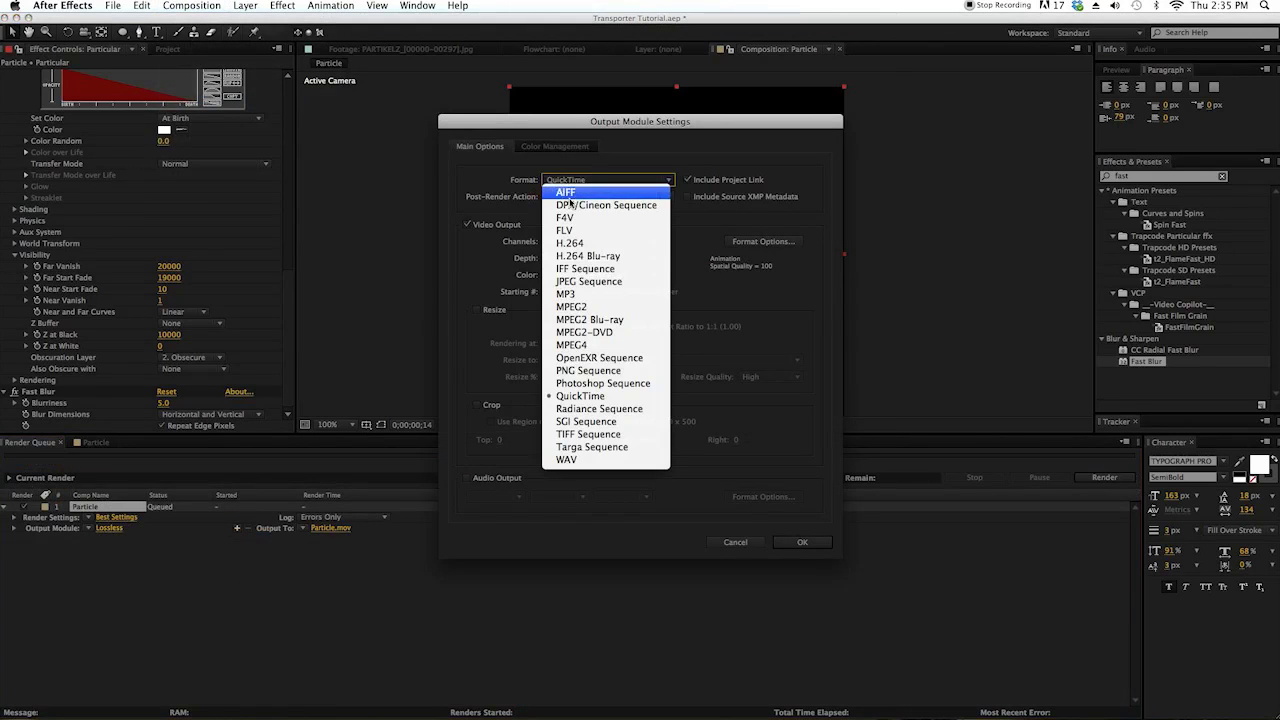
{"action": "left_click", "coordinate": [603, 371]}
{"action": "left_click", "coordinate": [597, 197]}
{"action": "left_click", "coordinate": [594, 208]}
{"action": "left_click", "coordinate": [638, 242]}
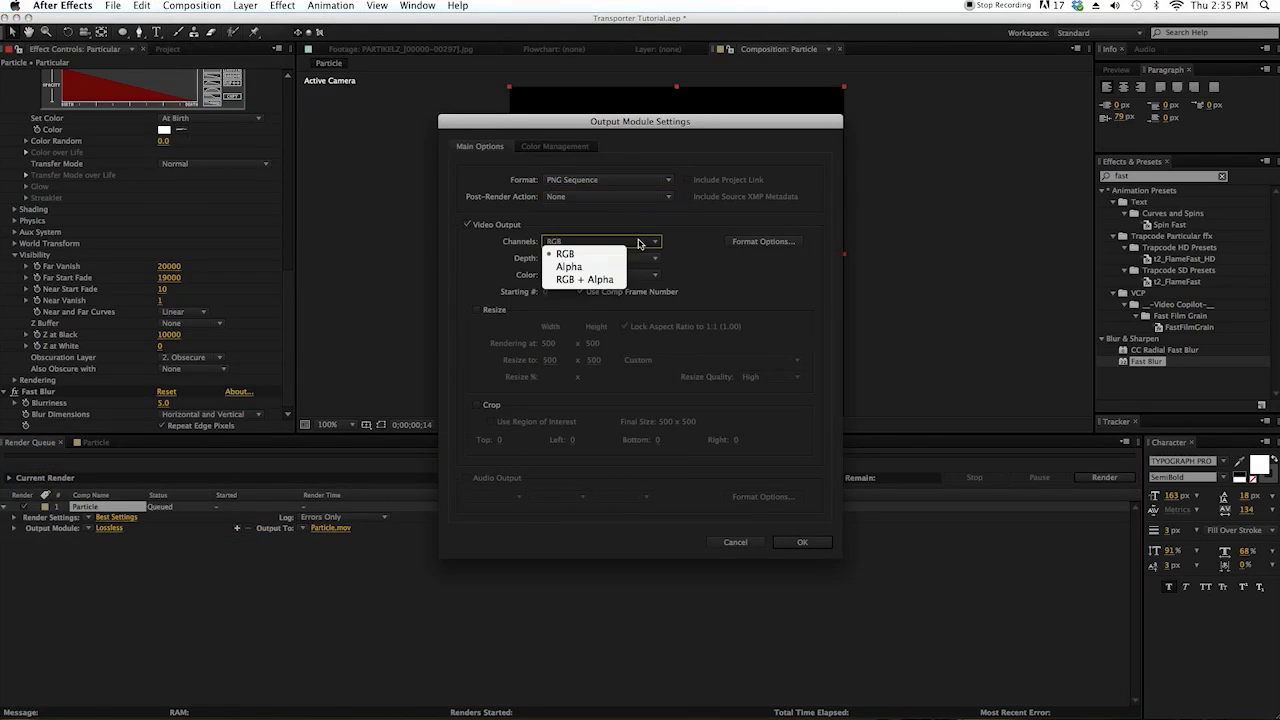
{"action": "left_click", "coordinate": [588, 280]}
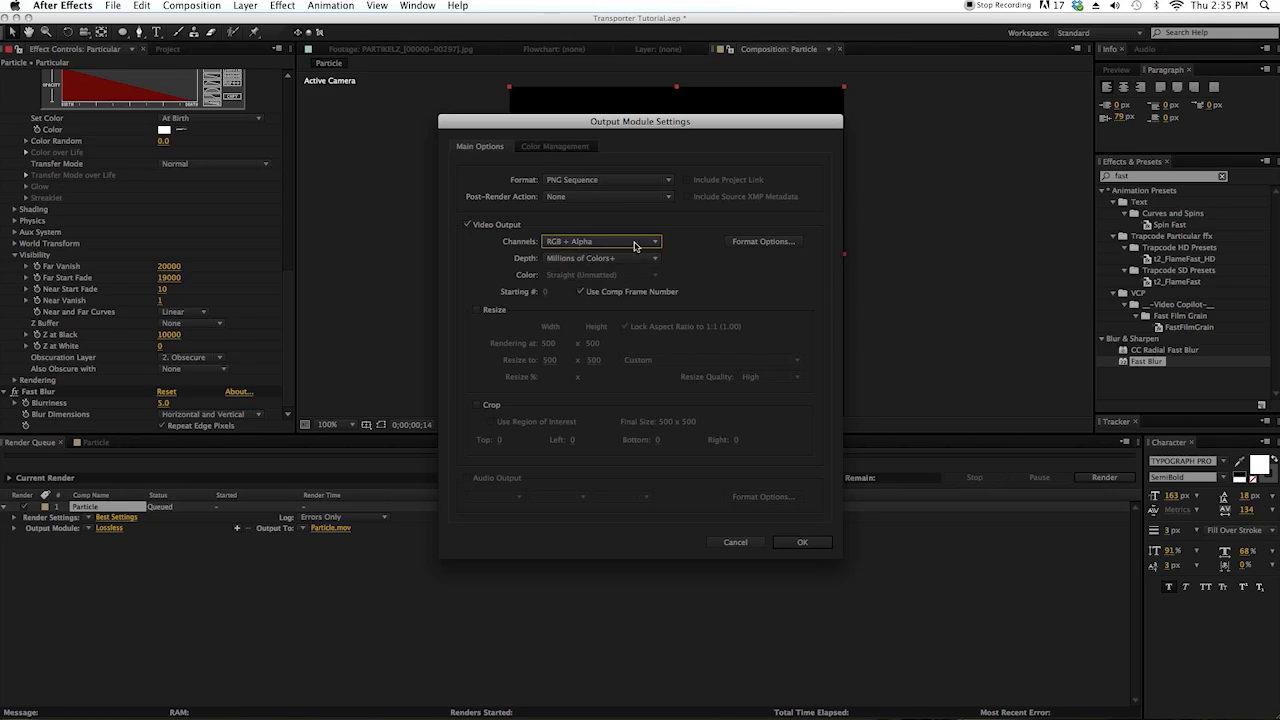
{"action": "left_click", "coordinate": [800, 543]}
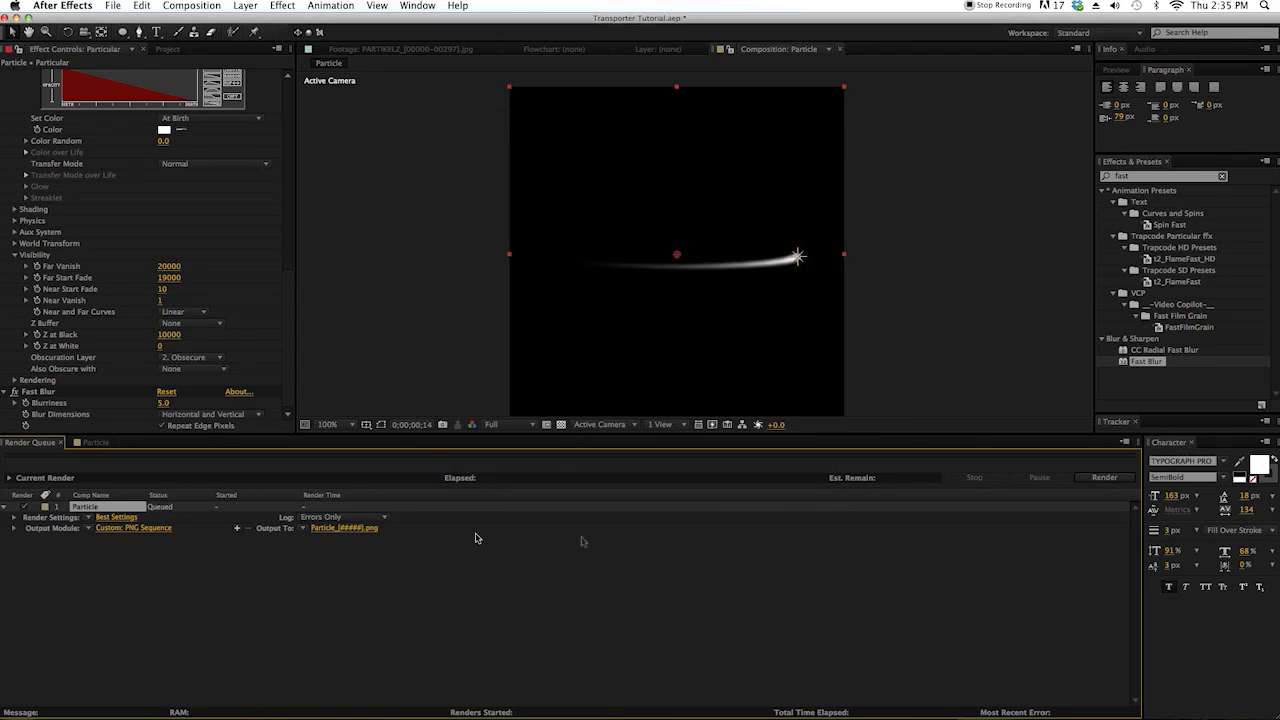
{"action": "left_click", "coordinate": [360, 528]}
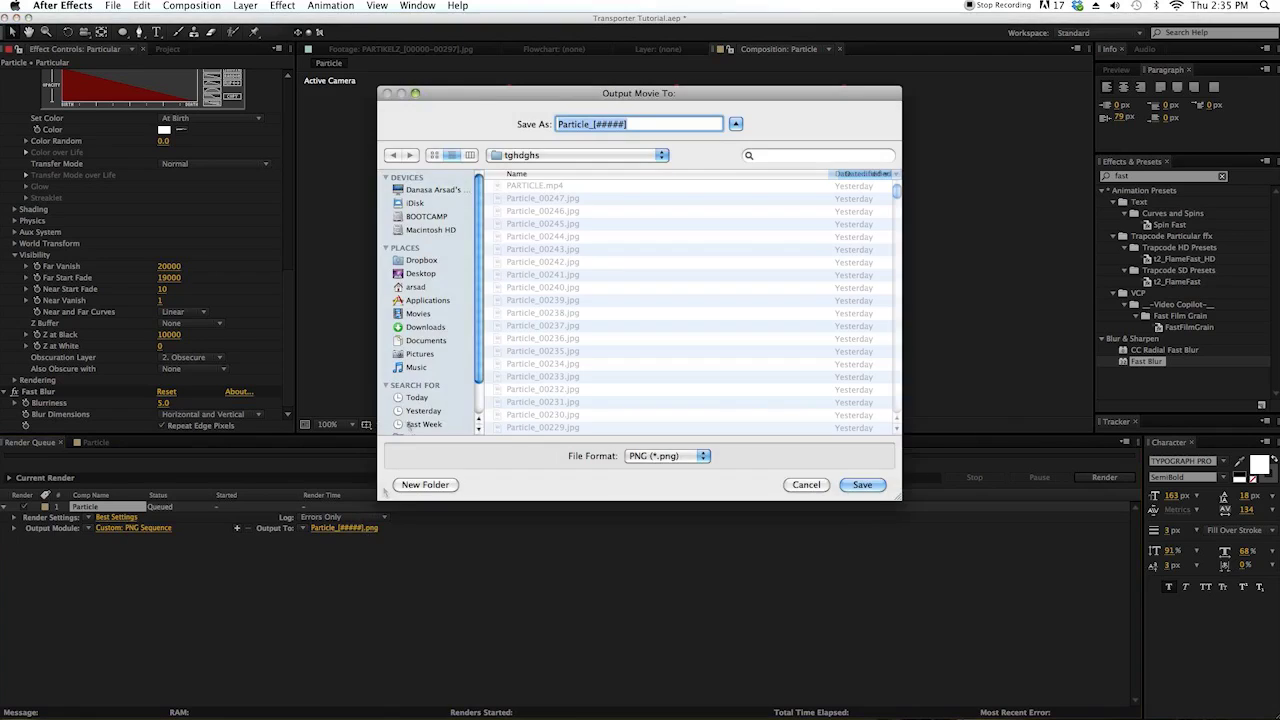
{"action": "left_click", "coordinate": [806, 484]}
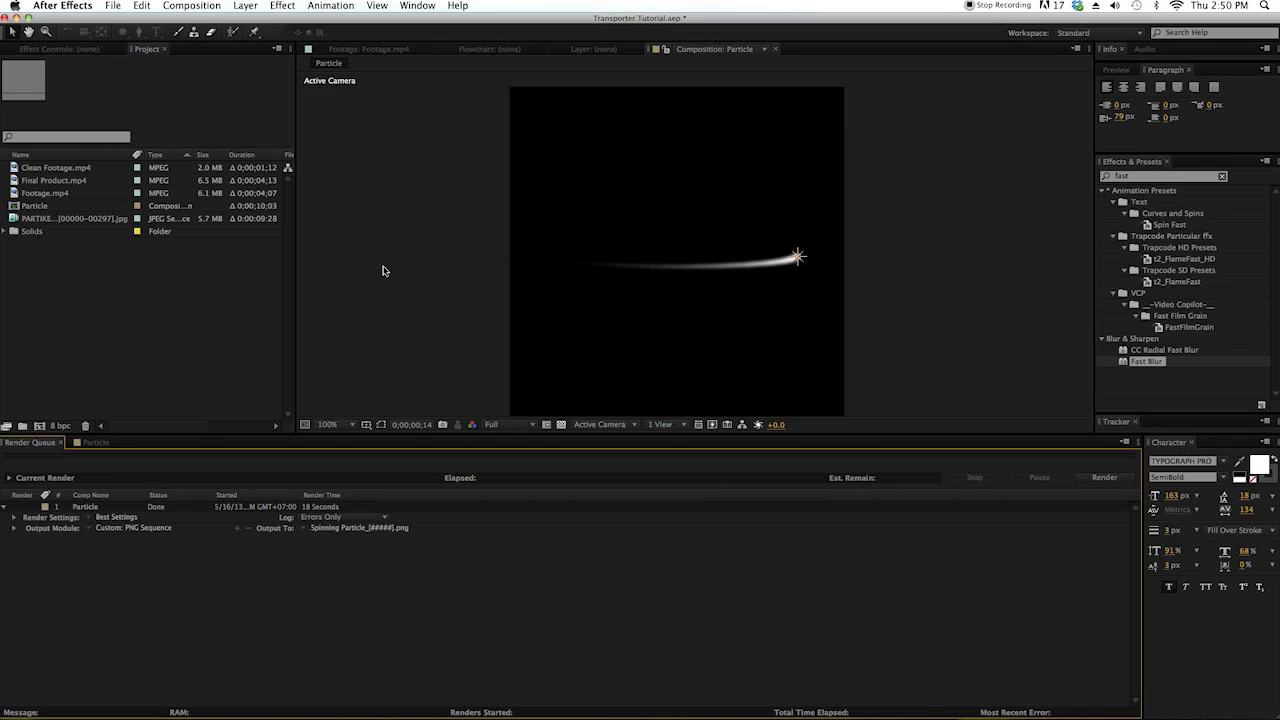
- Import the rendered Spinning Particle frames as a PNG sequence, starting from Spinning Particle_00000.png
{"action": "double_click", "coordinate": [126, 349]}
{"action": "scroll", "coordinate": [178, 115], "scroll_direction": "down", "scroll_amount": 20}
{"action": "scroll", "coordinate": [240, 455], "scroll_direction": "down", "scroll_amount": 20}
{"action": "left_click", "coordinate": [224, 495]}
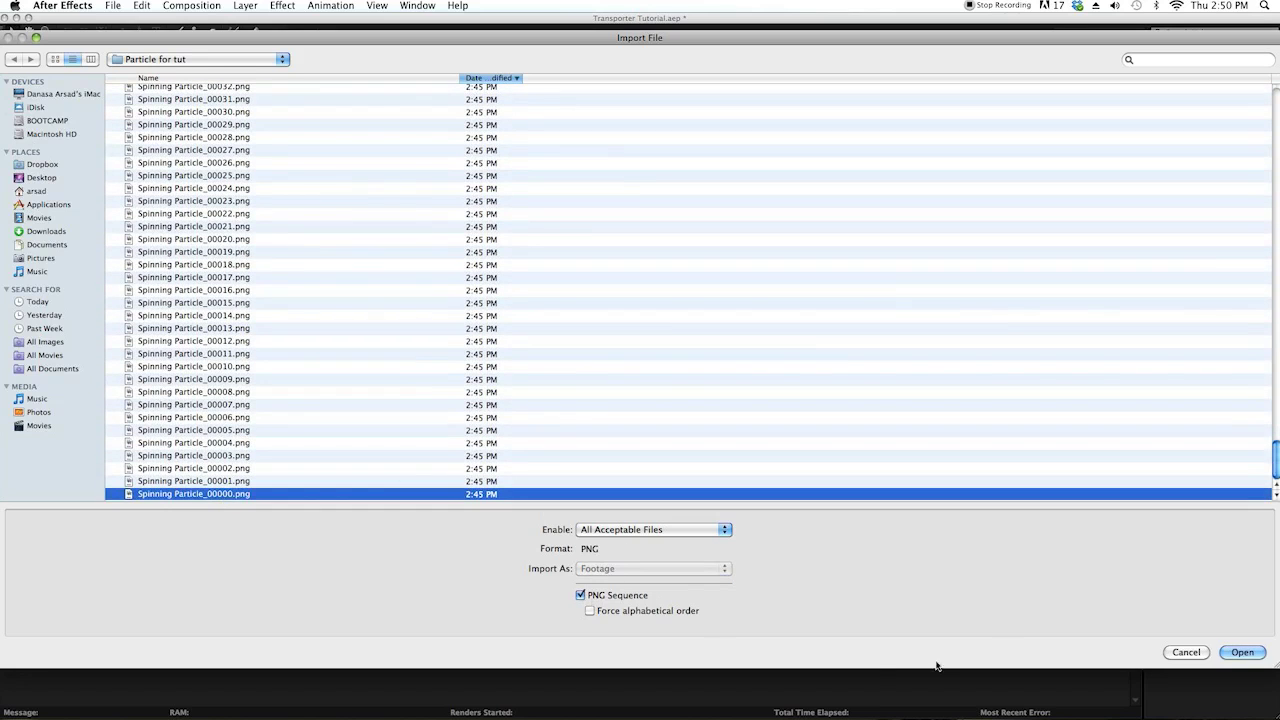
{"action": "left_click", "coordinate": [1240, 652]}
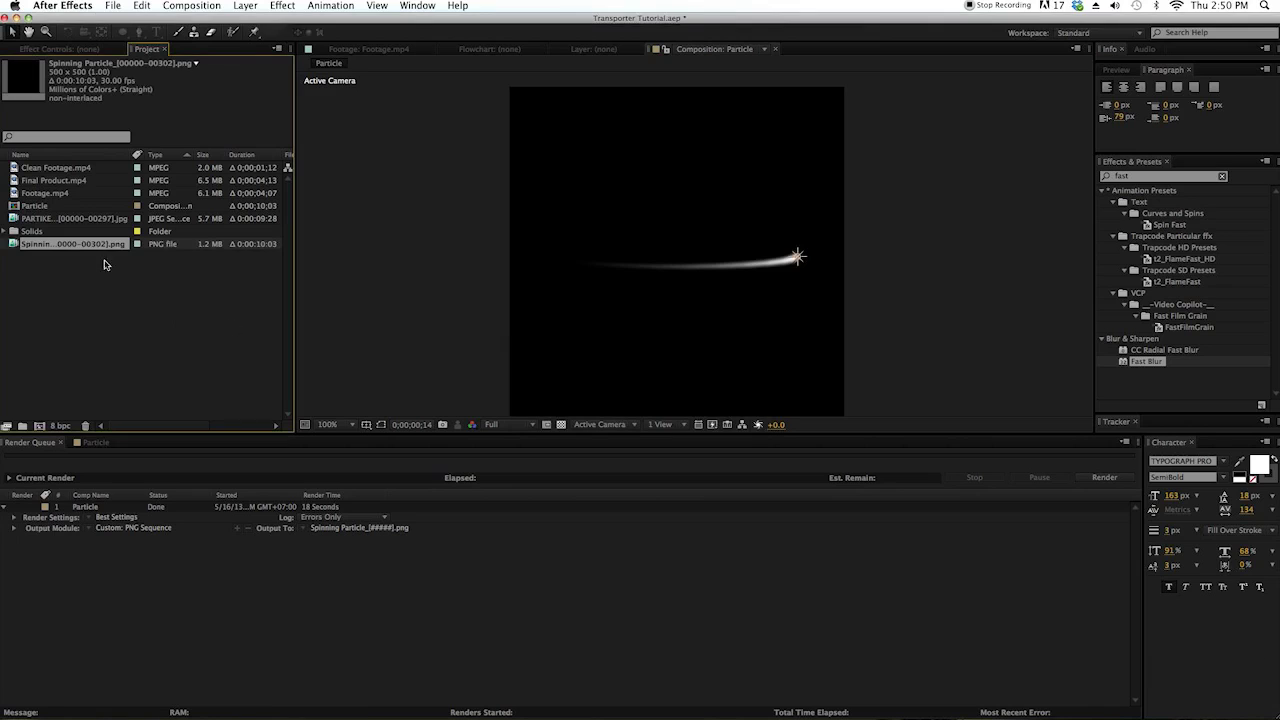
- Open the imported Spinning Particle sequence and scrub it, checking its alpha against the transparency grid
{"action": "left_click", "coordinate": [30, 257]}
{"action": "double_click", "coordinate": [30, 246]}
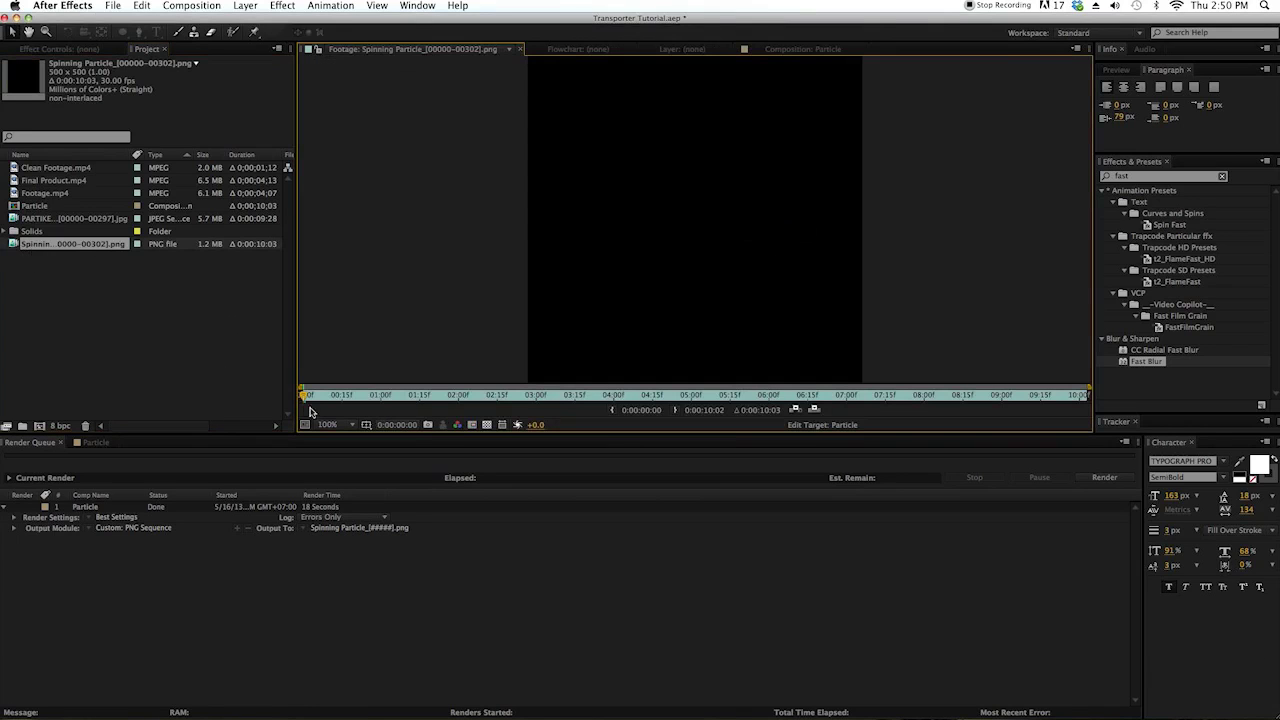
{"action": "left_click_drag", "start_coordinate": [322, 403], "coordinate": [640, 396]}
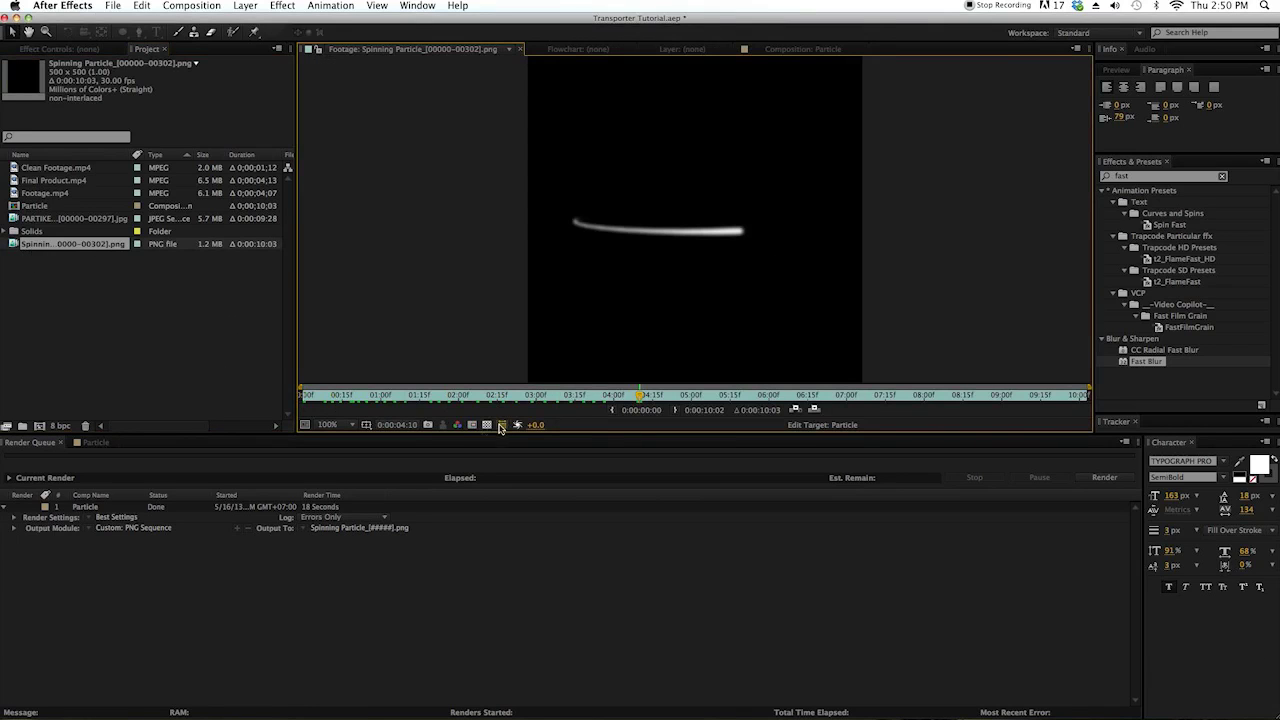
{"action": "left_click", "coordinate": [487, 425]}
{"action": "left_click_drag", "start_coordinate": [497, 404], "coordinate": [326, 400]}
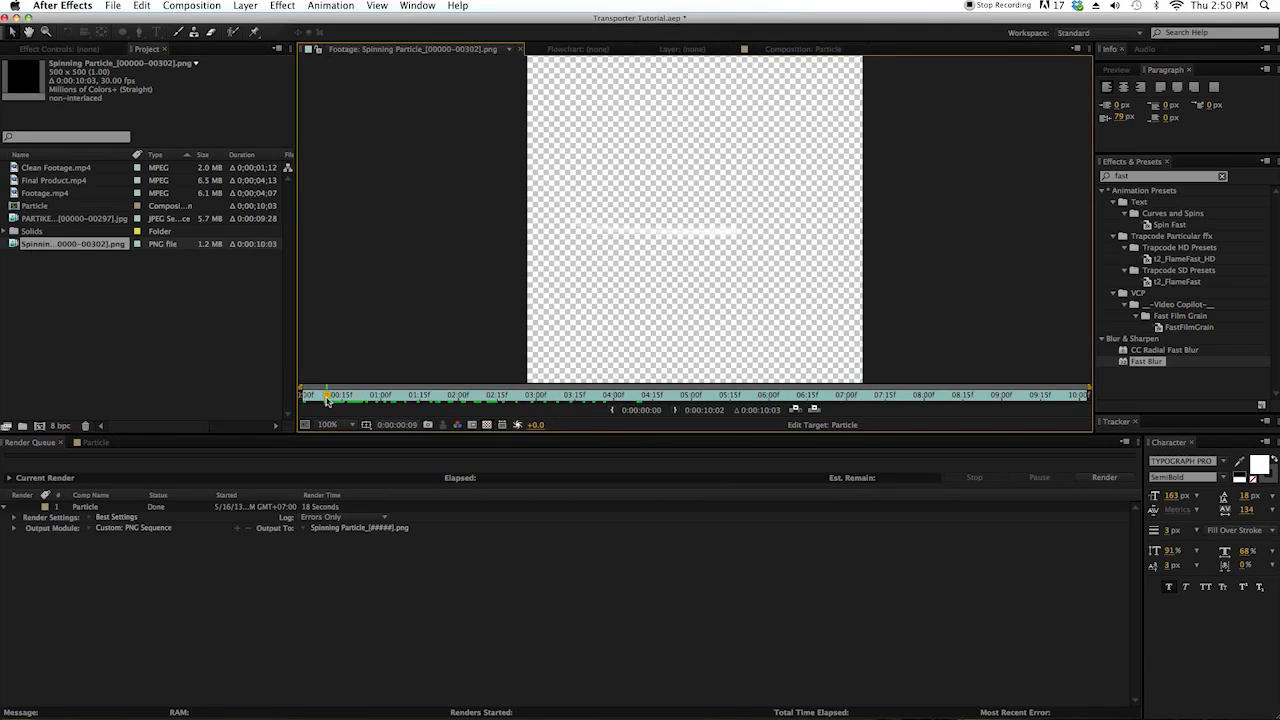
{"action": "left_click", "coordinate": [487, 425]}
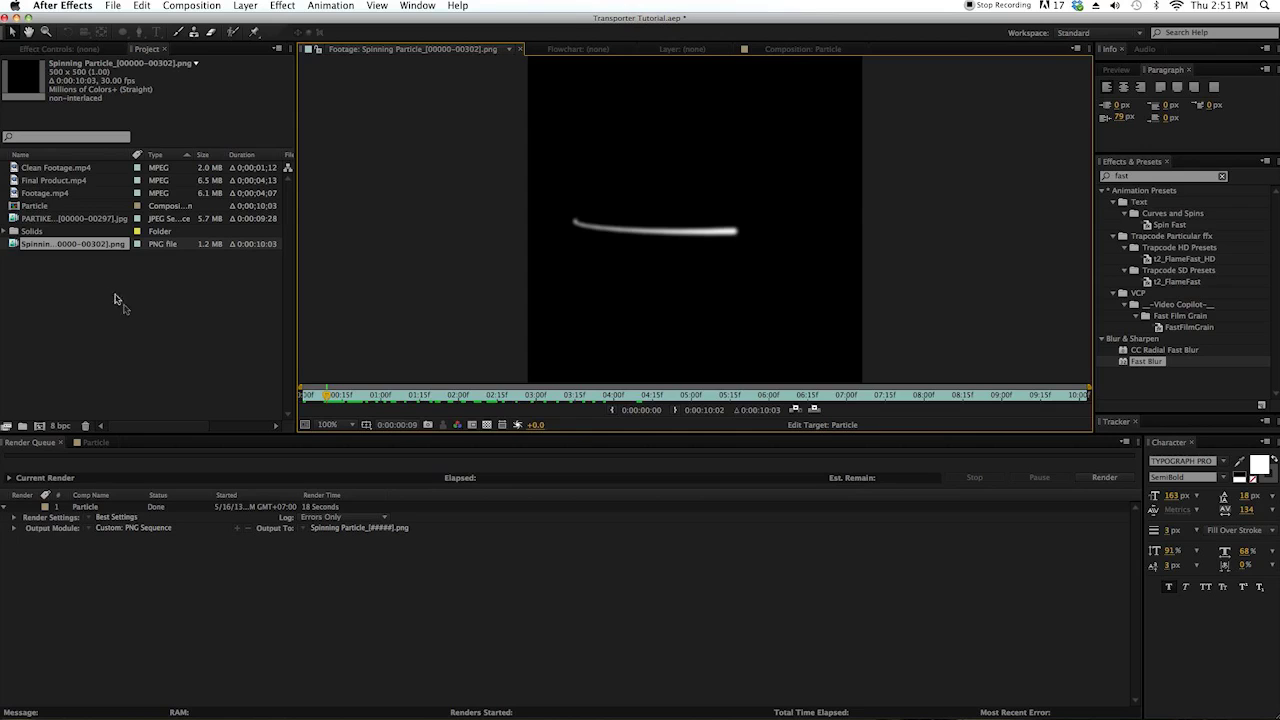
- Create a 1280 × 720 composition at 29.97 fps with a duration of 0;00;20;07
{"action": "left_click", "coordinate": [39, 426]}
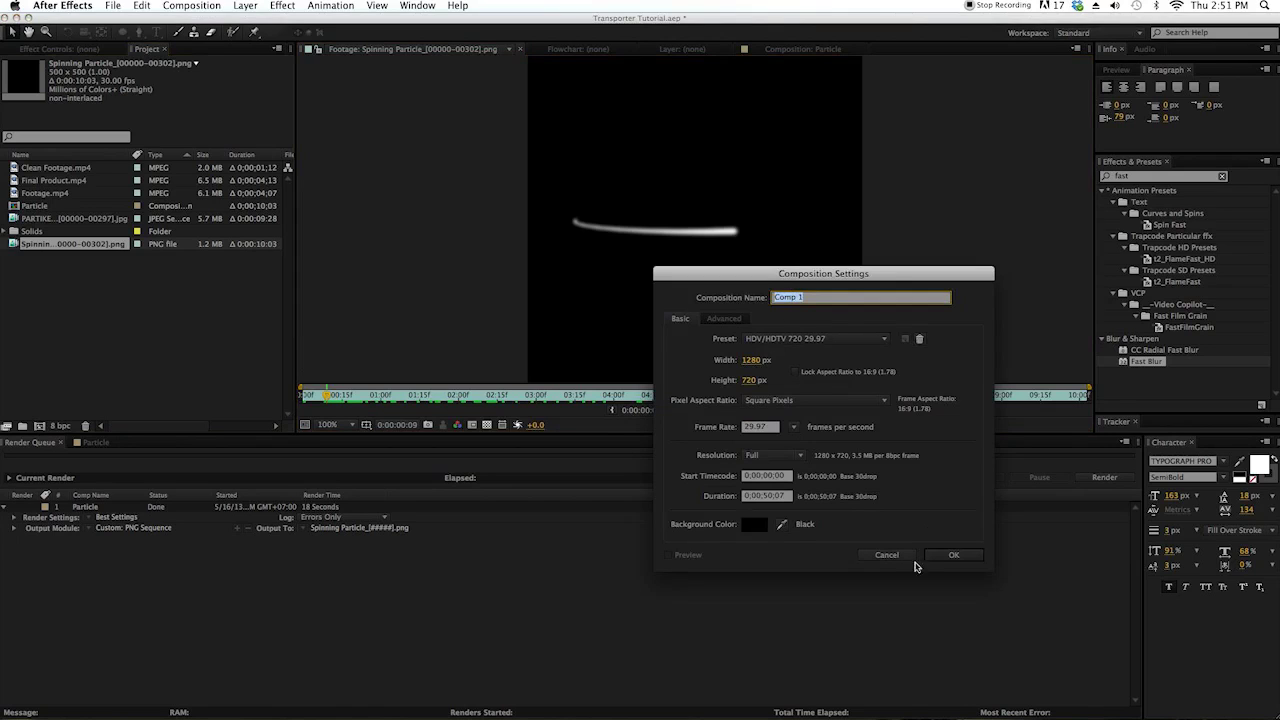
{"action": "left_click", "coordinate": [773, 496]}
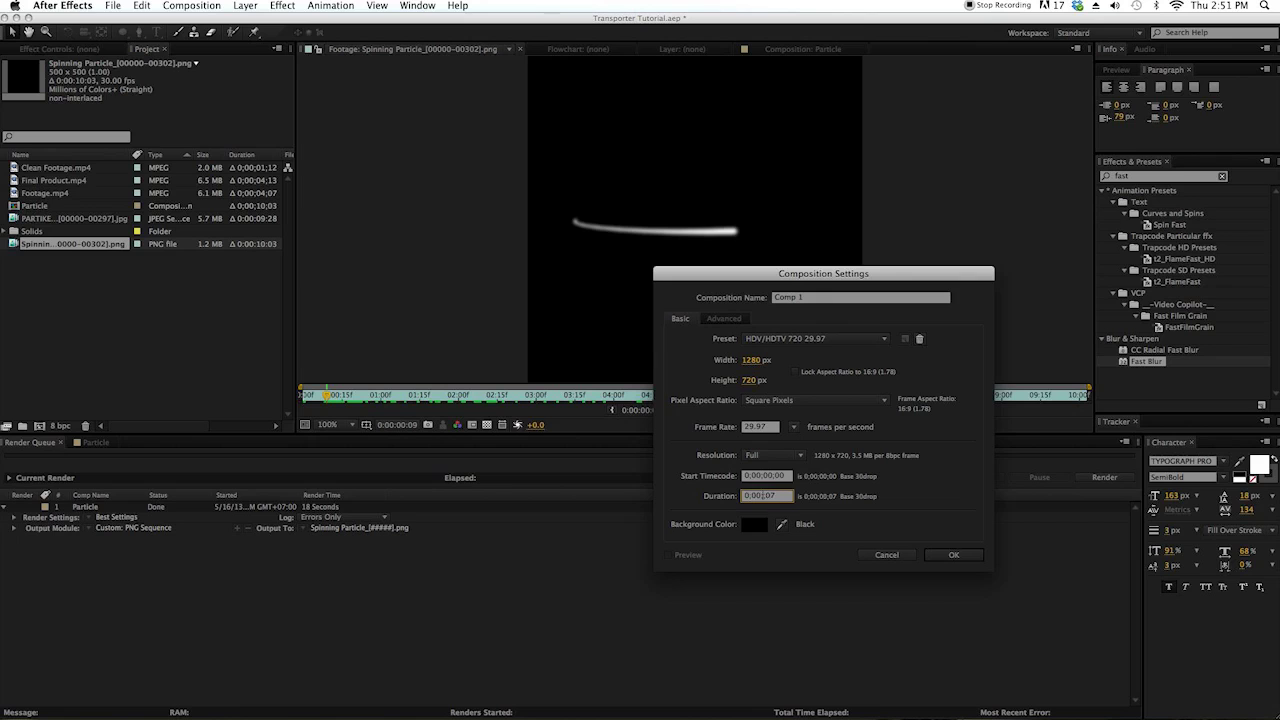
{"action": "left_click", "coordinate": [973, 558]}
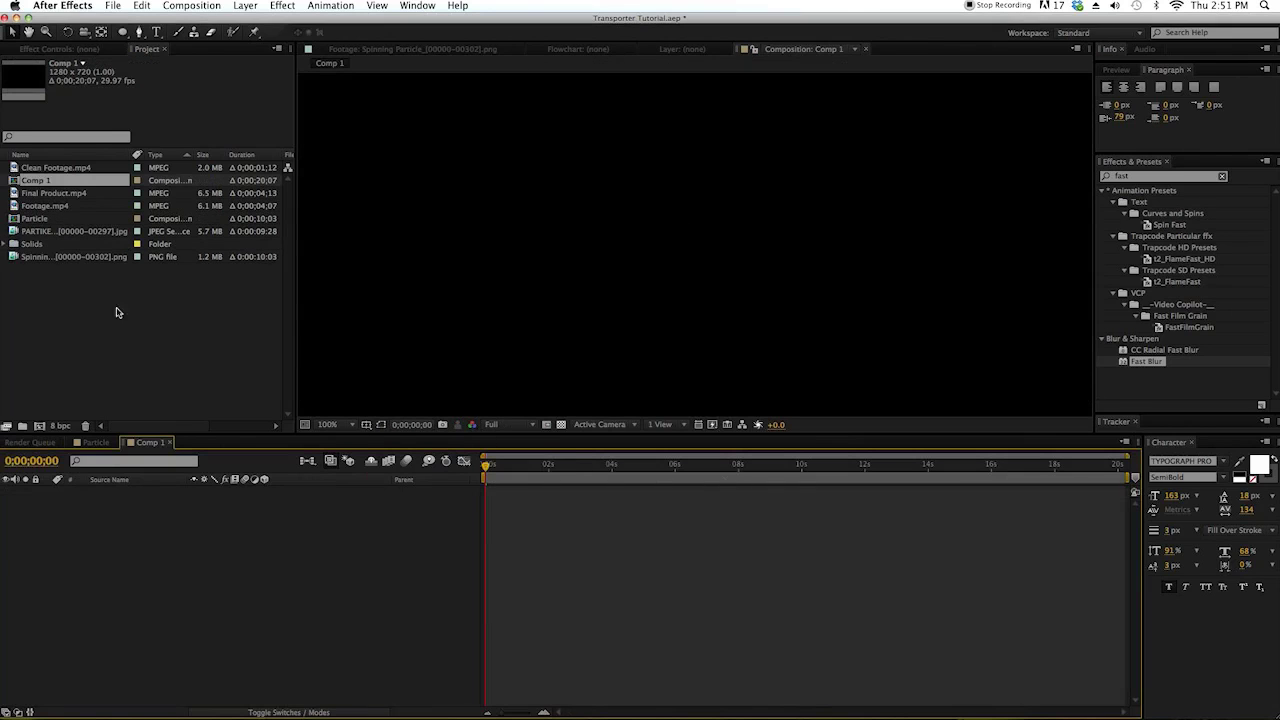
- Add Clean Footage.mp4 and Footage.mp4 to the Comp 1 timeline, with the clean footage on top
{"action": "left_click", "coordinate": [15, 168]}
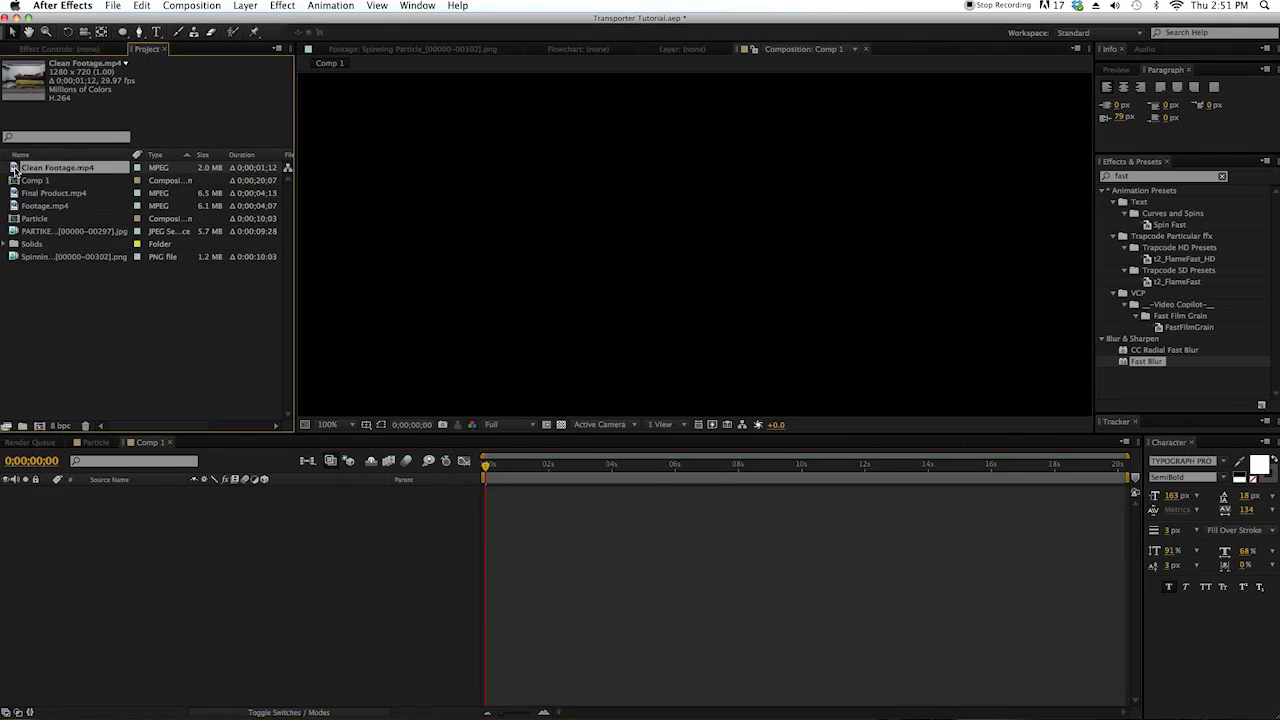
{"action": "left_click_drag", "start_coordinate": [15, 168], "coordinate": [160, 535]}
{"action": "left_click_drag", "start_coordinate": [20, 204], "coordinate": [155, 500]}
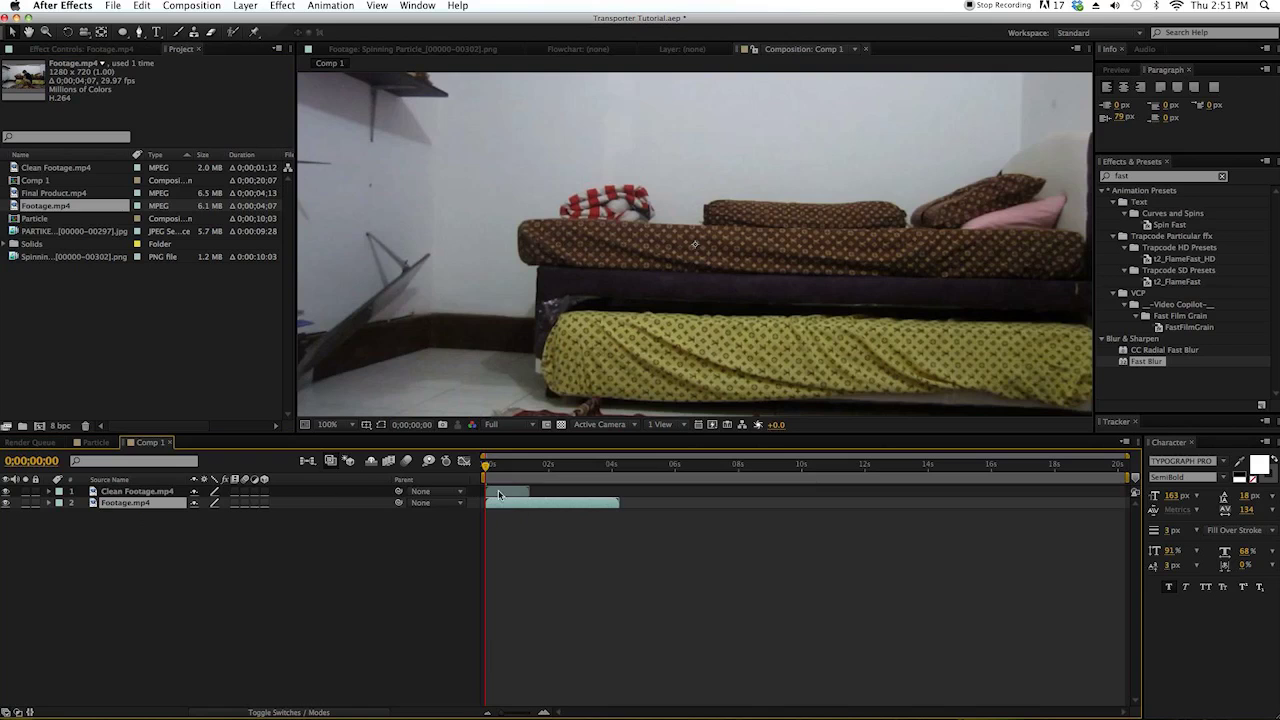
- Move Clean Footage.mp4 below Footage.mp4 in the layer stack and slide its clip to start just before the footage ends, around 4 seconds
{"action": "left_click_drag", "start_coordinate": [499, 494], "coordinate": [693, 495]}
{"action": "left_click_drag", "start_coordinate": [488, 466], "coordinate": [599, 470]}
{"action": "left_click_drag", "start_coordinate": [693, 497], "coordinate": [641, 497]}
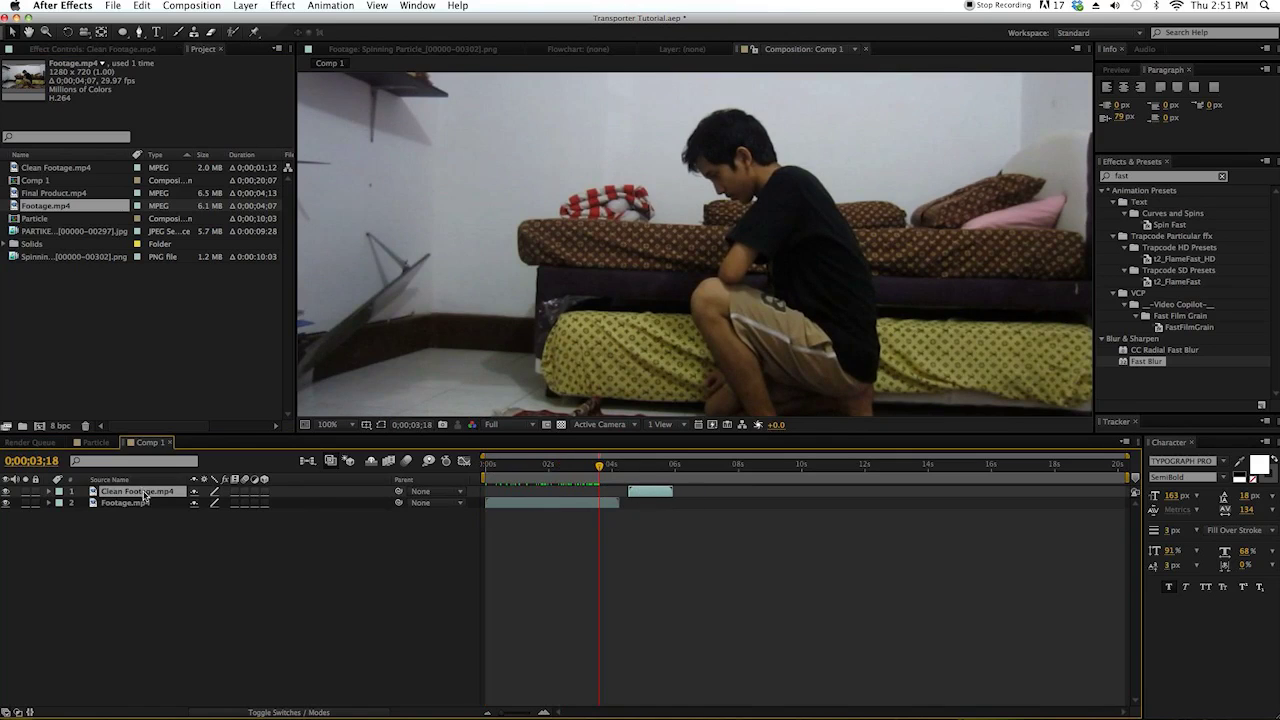
{"action": "left_click_drag", "start_coordinate": [145, 495], "coordinate": [148, 521]}
{"action": "left_click_drag", "start_coordinate": [630, 499], "coordinate": [622, 508]}
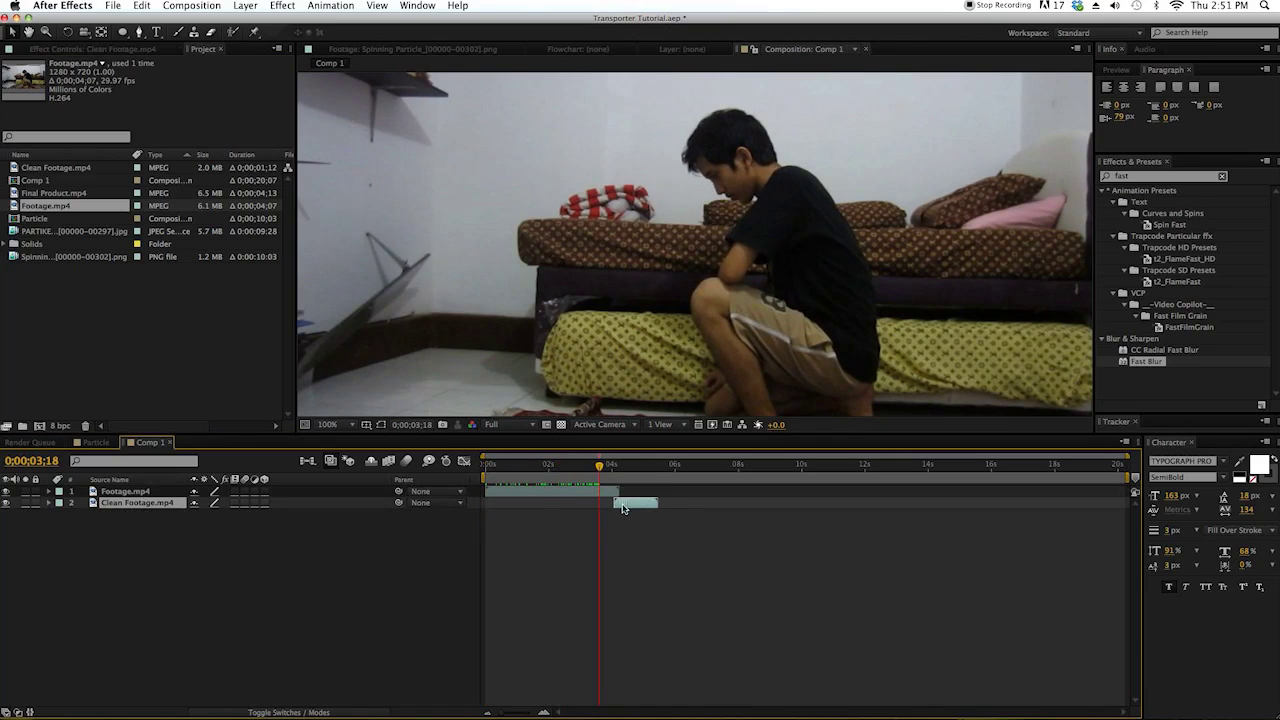
{"action": "mouse_move", "coordinate": [634, 465]}
{"action": "left_mouse_down"}
{"action": "mouse_move", "coordinate": [611, 466]}
{"action": "mouse_move", "coordinate": [634, 466]}
{"action": "left_mouse_up"}
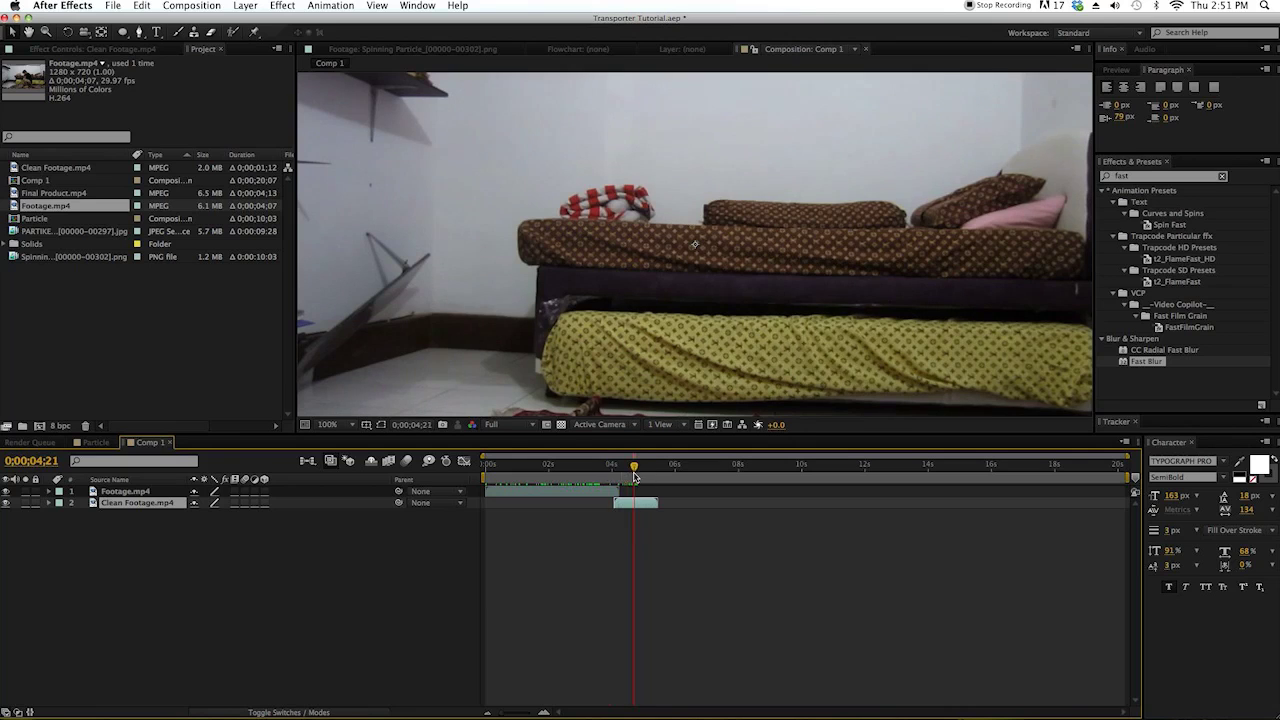
- Apply Freeze Frame to the Clean Footage.mp4 layer at 0;00;04;21
{"action": "right_click", "coordinate": [118, 507]}
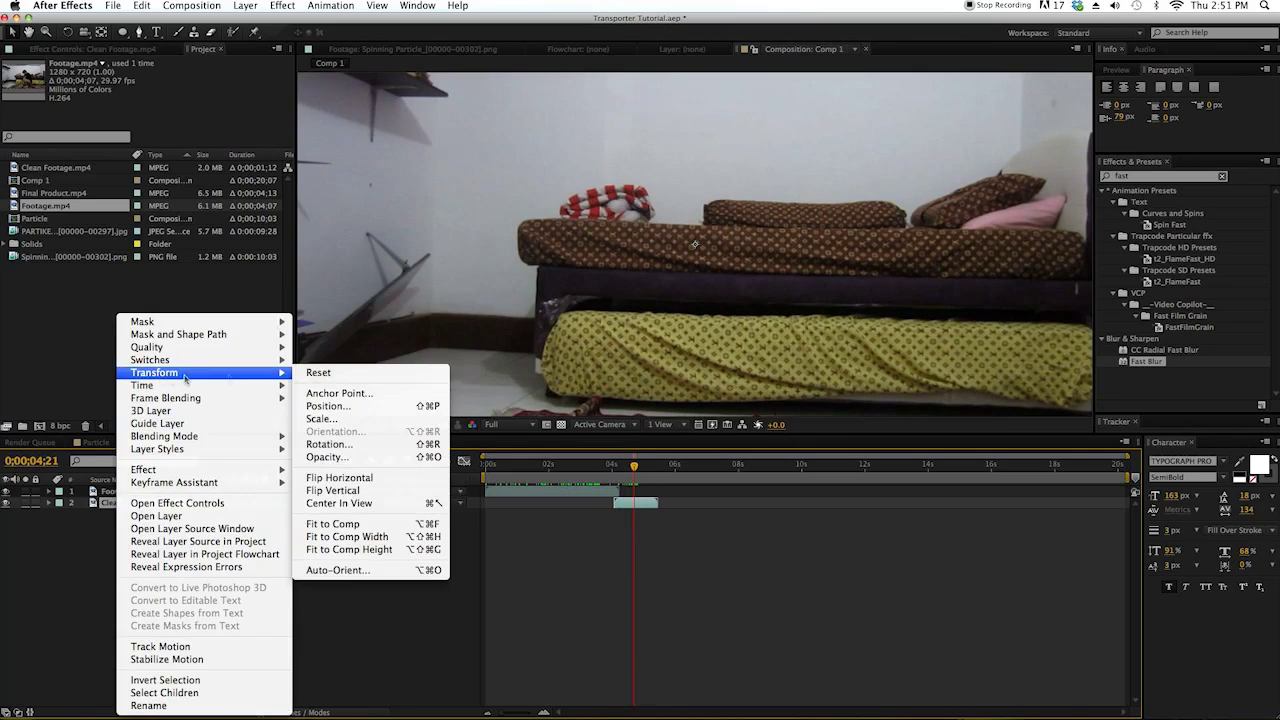
{"action": "mouse_move", "coordinate": [222, 387]}
{"action": "left_click", "coordinate": [338, 423]}
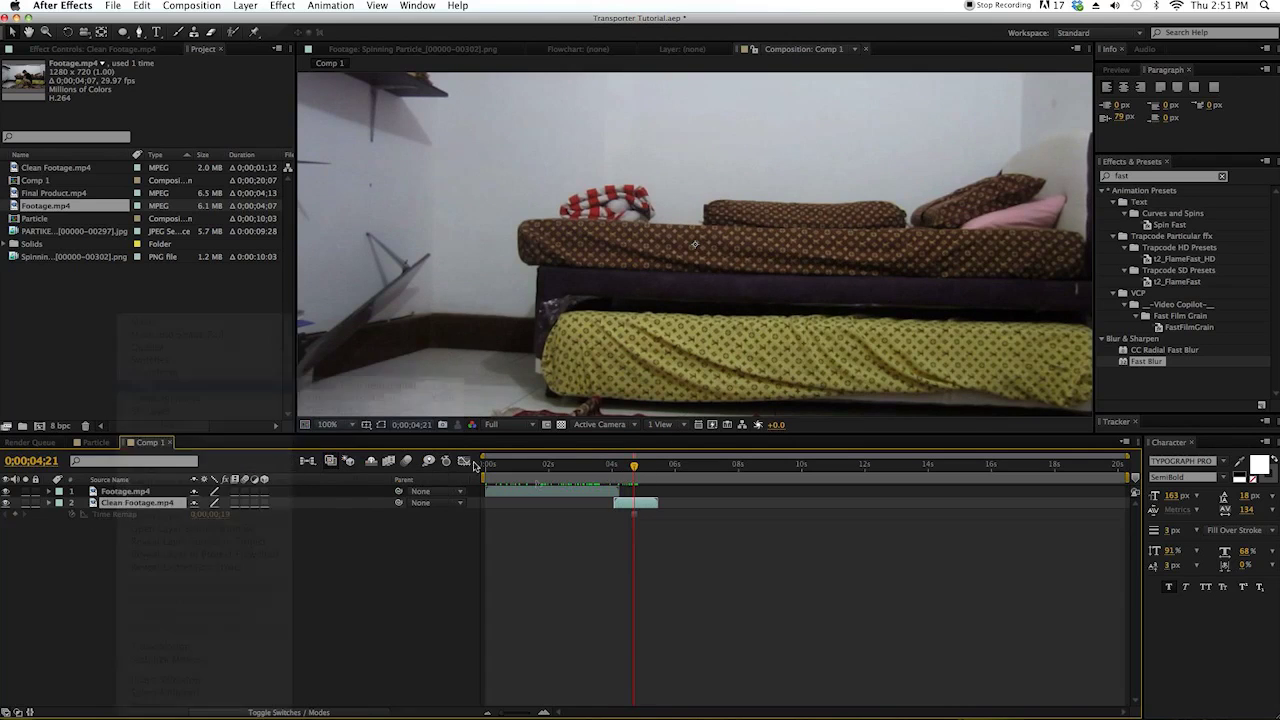
{"action": "key", "text": "Page_Down"}
{"action": "key", "text": "Page_Down"}
{"action": "key", "text": "Page_Down"}
{"action": "key", "text": "Page_Down"}
{"action": "key", "text": "Page_Down"}
{"action": "key", "text": "Page_Down"}
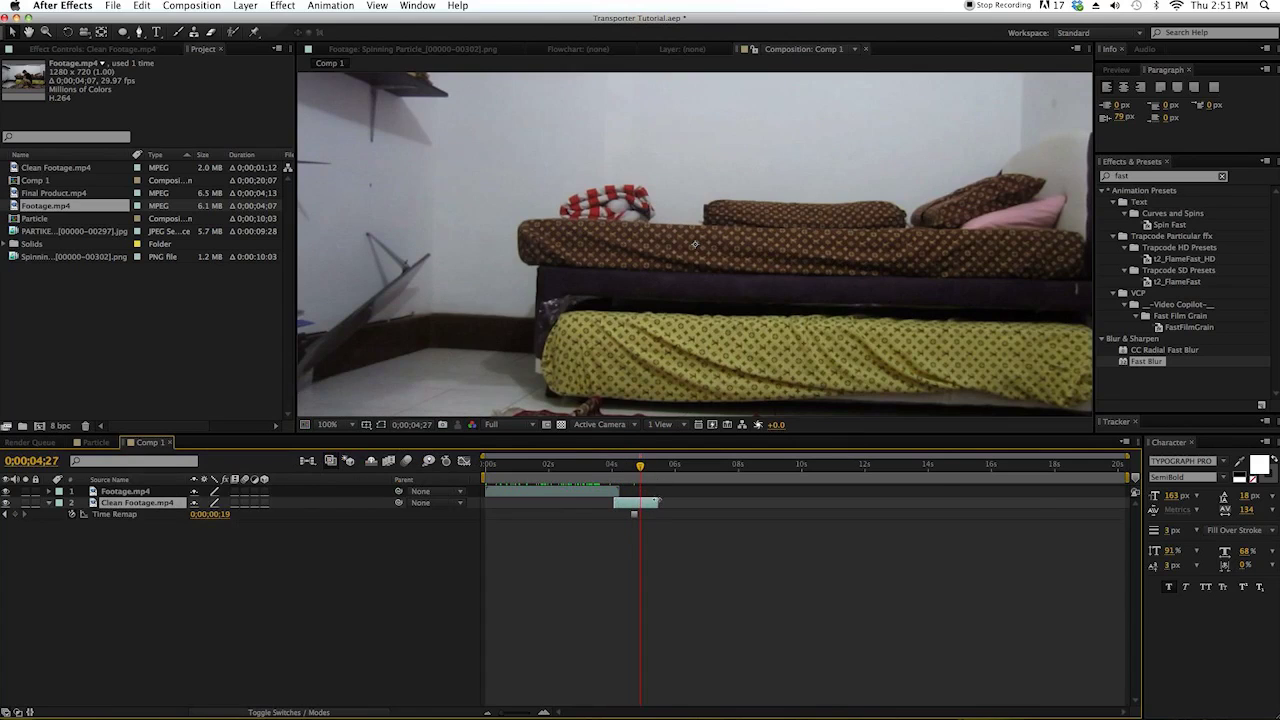
- Extend the frozen Clean Footage.mp4 layer across the whole composition and scrub back to 0;00;00;00
{"action": "left_click_drag", "start_coordinate": [657, 501], "coordinate": [1130, 502]}
{"action": "left_click_drag", "start_coordinate": [617, 501], "coordinate": [365, 500]}
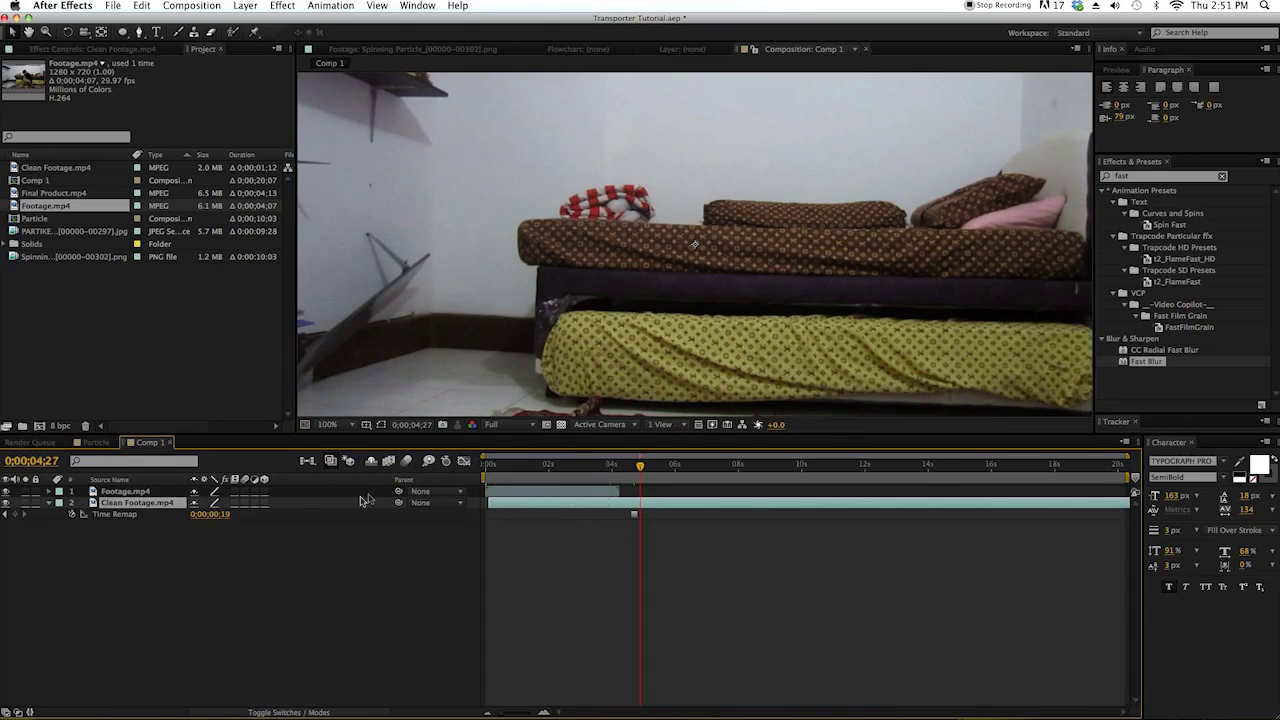
{"action": "left_click_drag", "start_coordinate": [707, 470], "coordinate": [473, 474]}
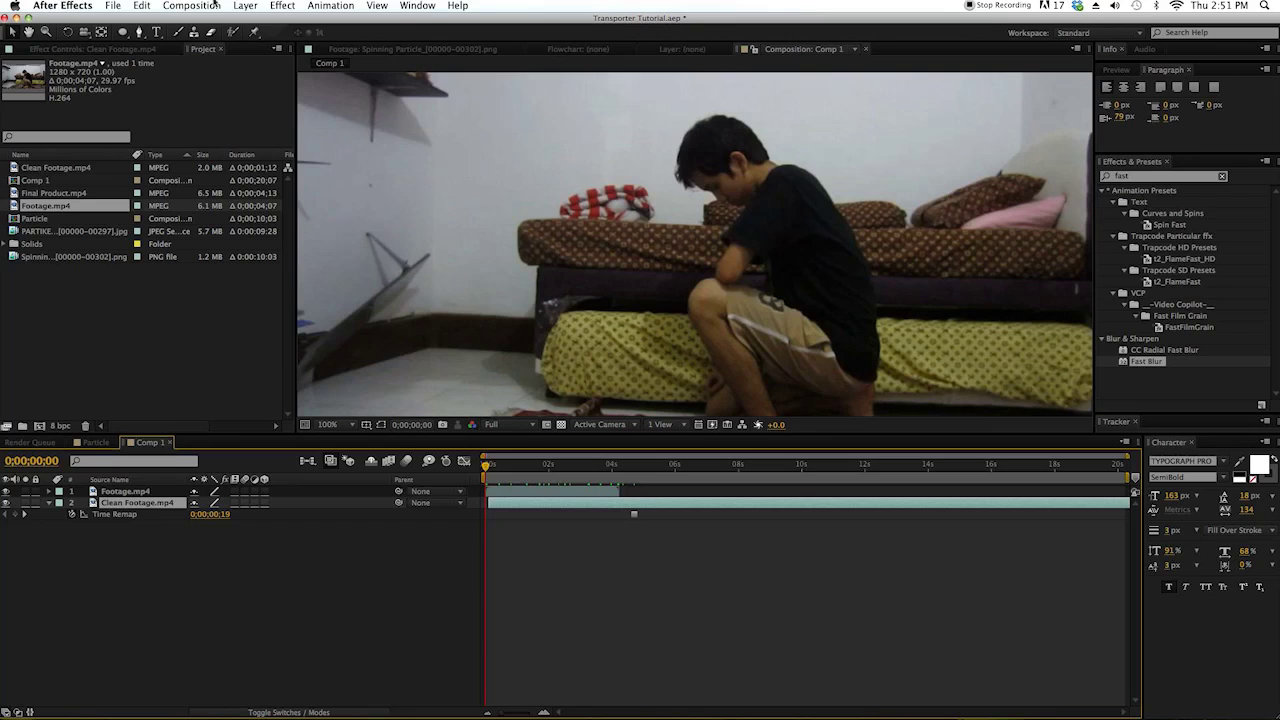
- Create a black 1280 × 720 solid named Particular at the top of Comp 1
{"action": "left_click", "coordinate": [245, 5]}
{"action": "mouse_move", "coordinate": [258, 24]}
{"action": "left_click", "coordinate": [430, 33]}
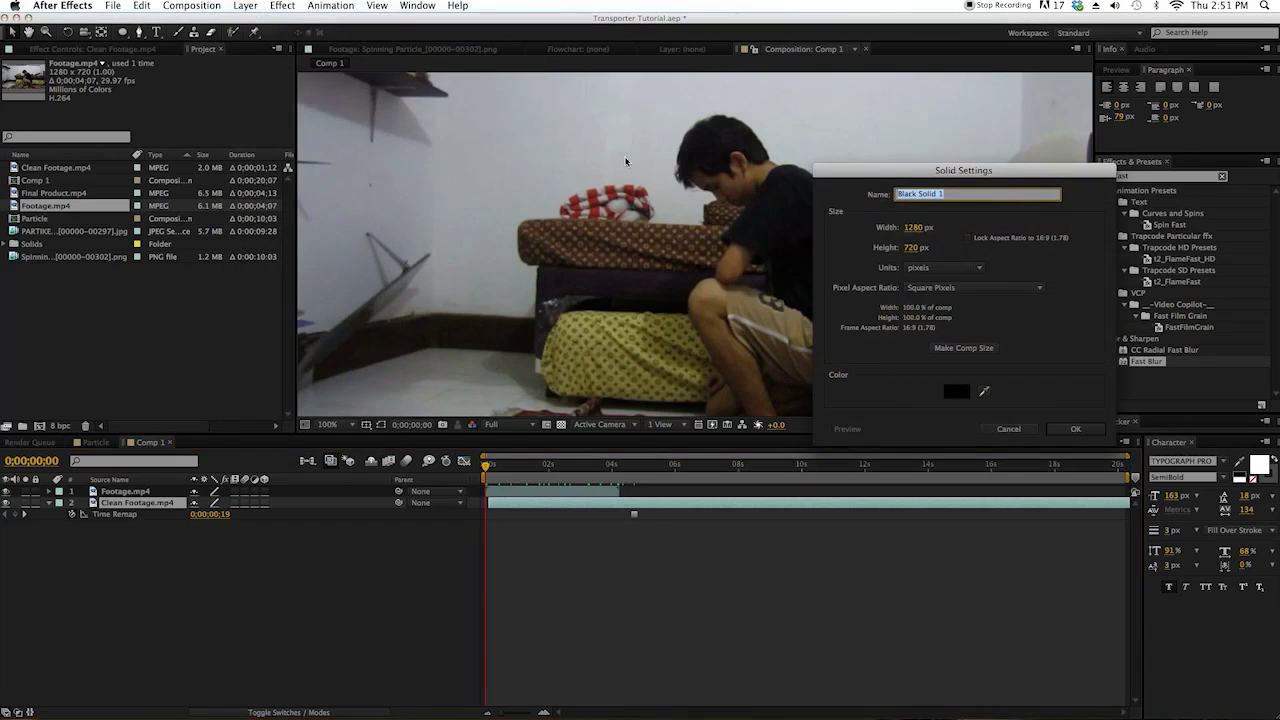
{"action": "type", "text": "Particular"}
{"action": "key", "text": "Return"}
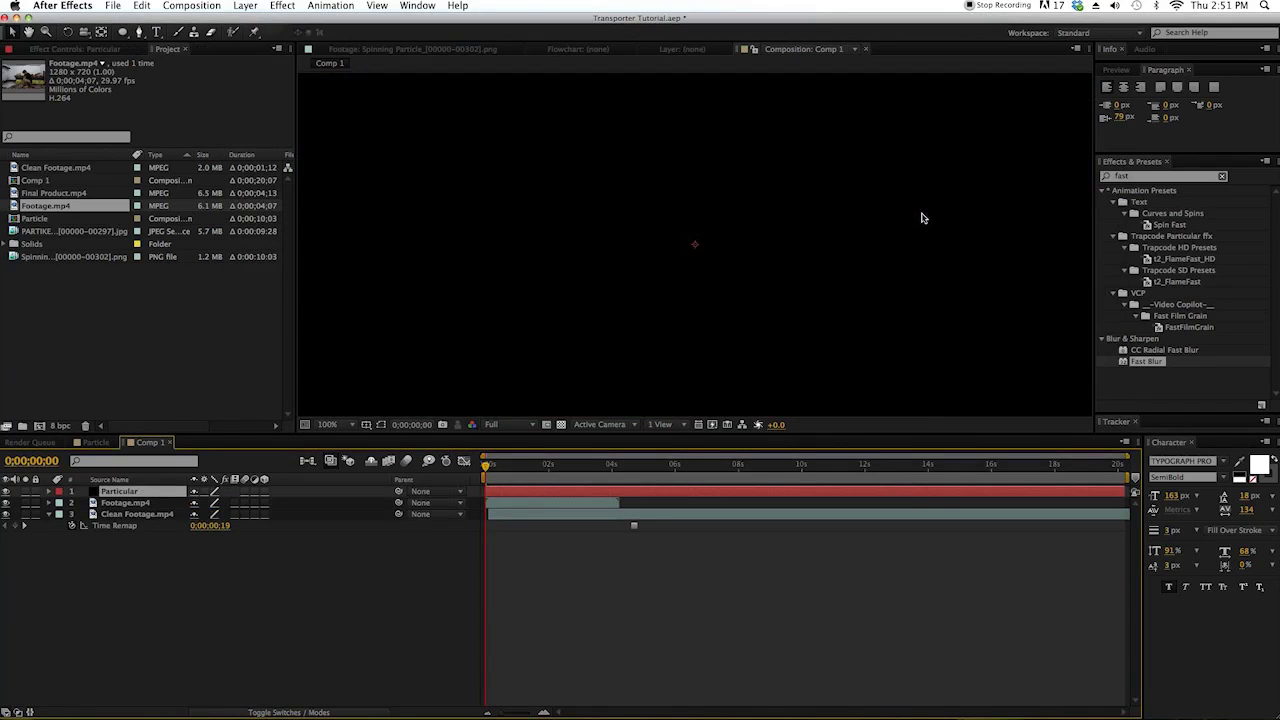
- Apply the Trapcode Particular effect to the Particular solid and preview the particles at 0;00;01;04
{"action": "left_click", "coordinate": [1153, 179]}
{"action": "left_click", "coordinate": [1153, 179]}
{"action": "type", "text": "particular"}
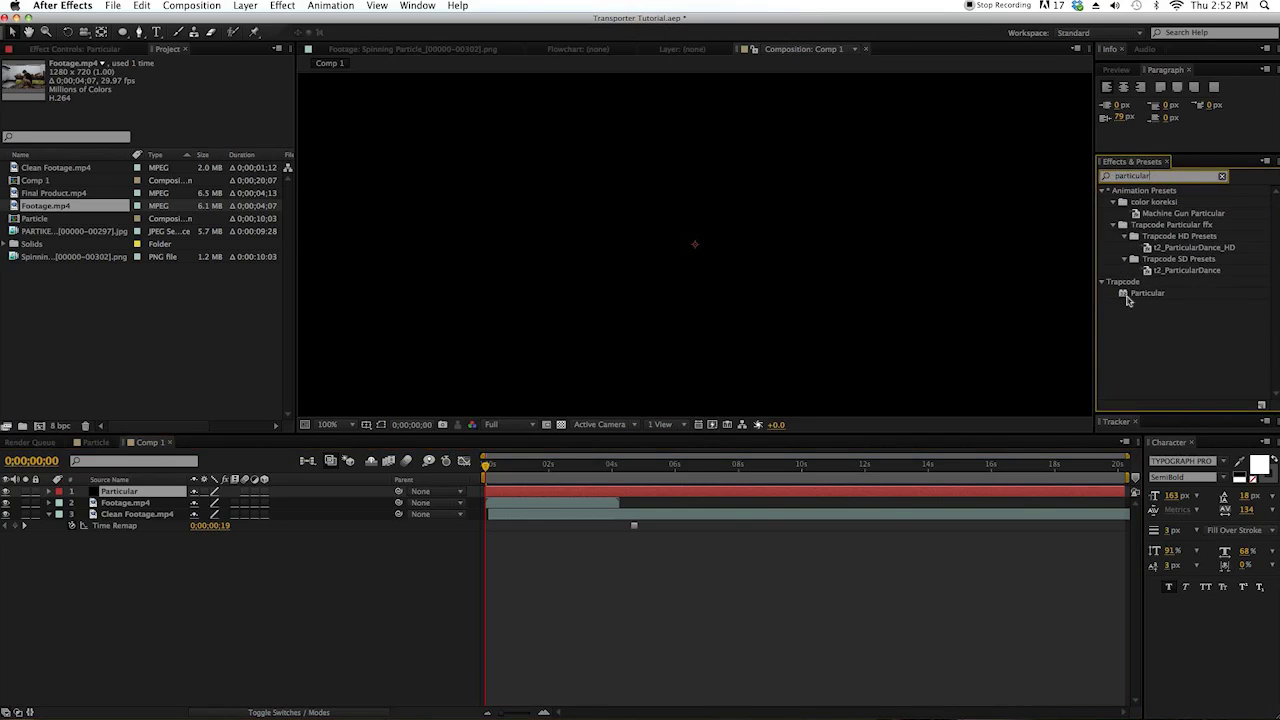
{"action": "left_click_drag", "start_coordinate": [1130, 295], "coordinate": [115, 493]}
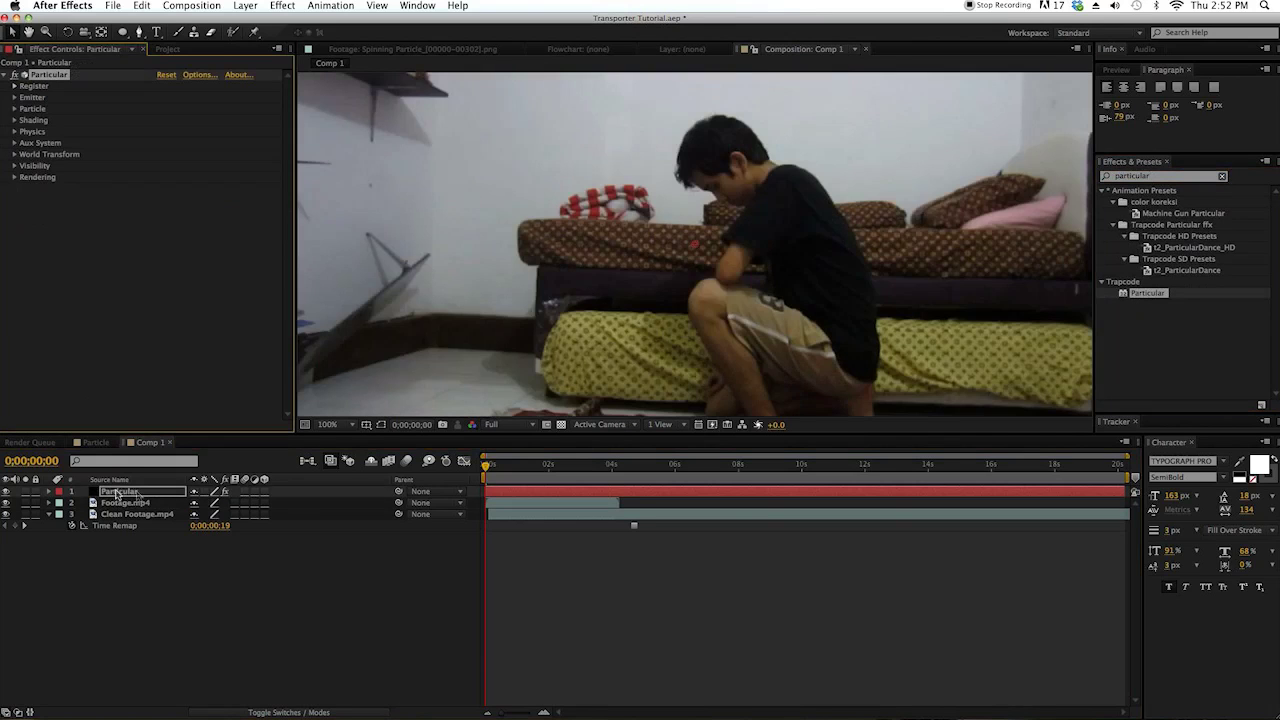
{"action": "mouse_move", "coordinate": [496, 467]}
{"action": "left_mouse_down"}
{"action": "mouse_move", "coordinate": [552, 468]}
{"action": "mouse_move", "coordinate": [500, 468]}
{"action": "mouse_move", "coordinate": [521, 470]}
{"action": "left_mouse_up"}
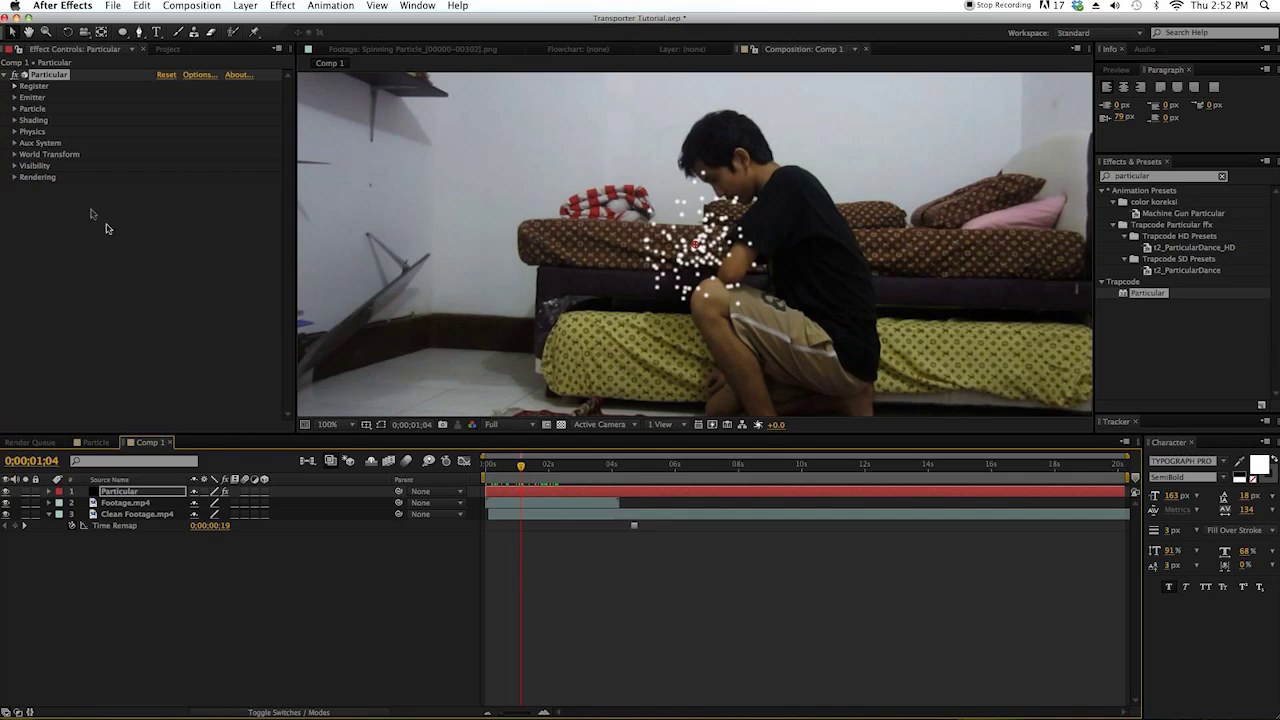
- Place the Particular emitter on the man's torso at about 775, 376 and set the emitter type to Box
{"action": "left_click", "coordinate": [14, 97]}
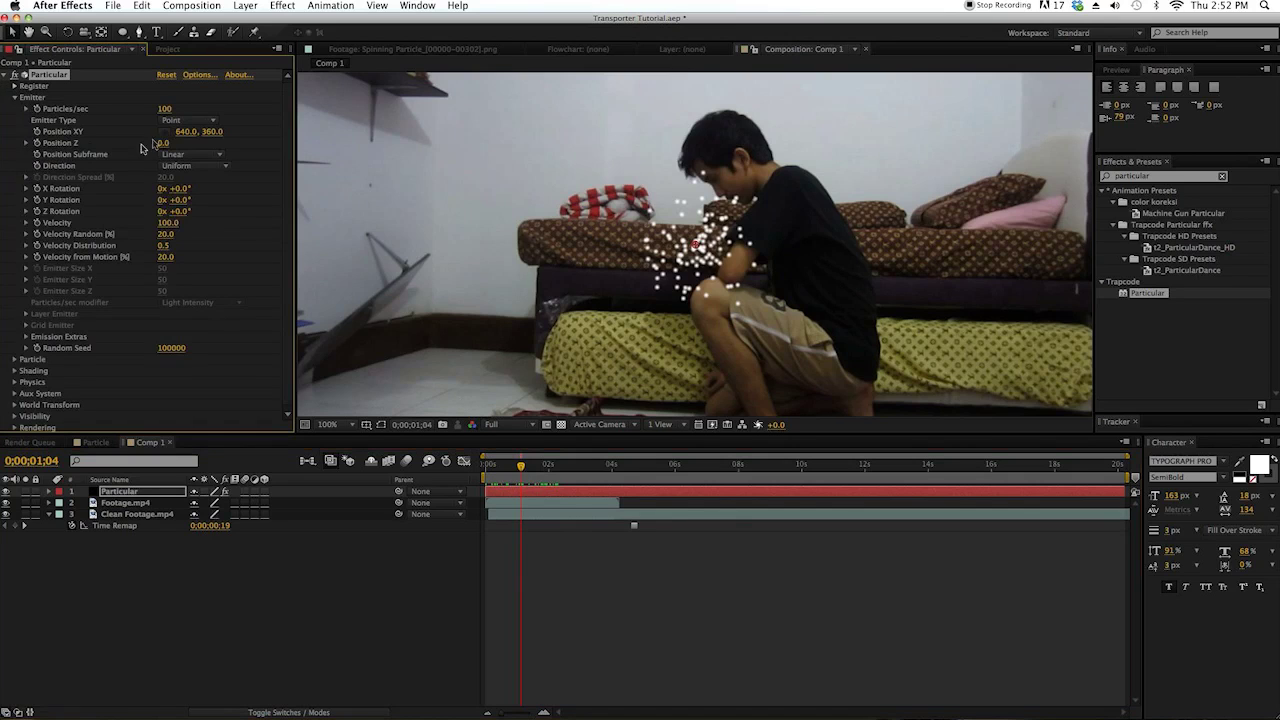
{"action": "left_click_drag", "start_coordinate": [695, 244], "coordinate": [785, 259]}
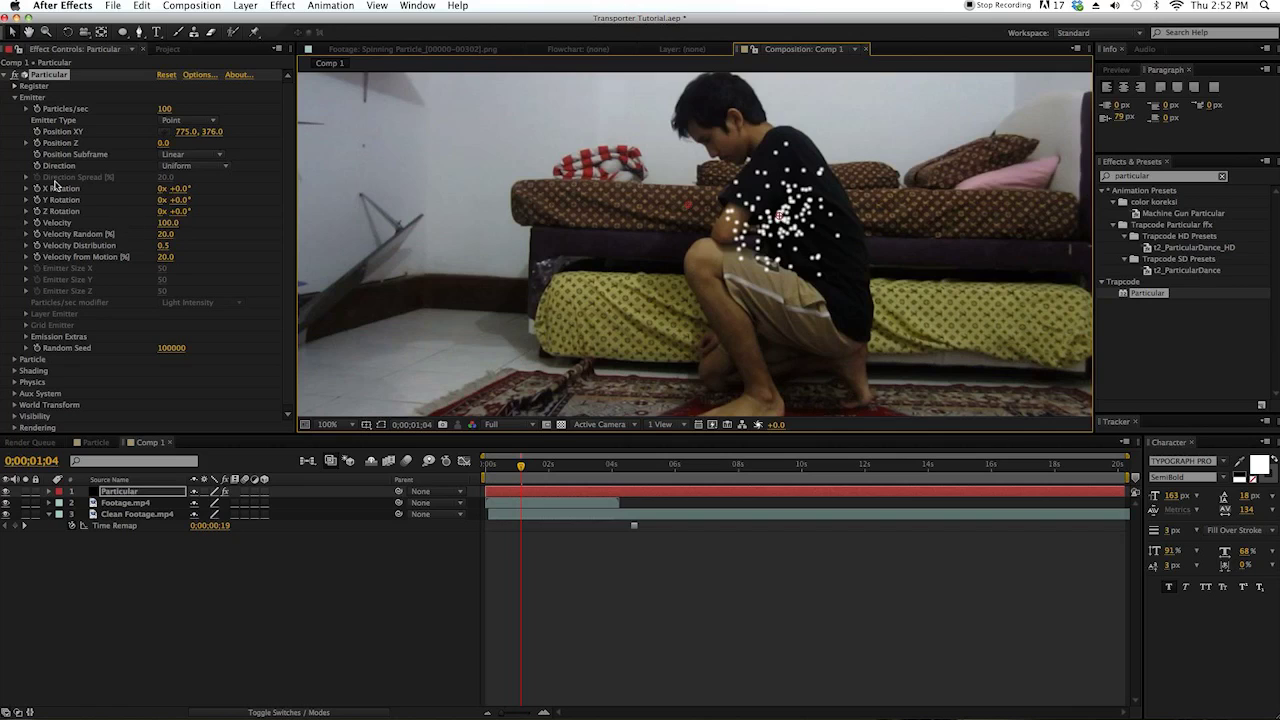
{"action": "left_click", "coordinate": [207, 119]}
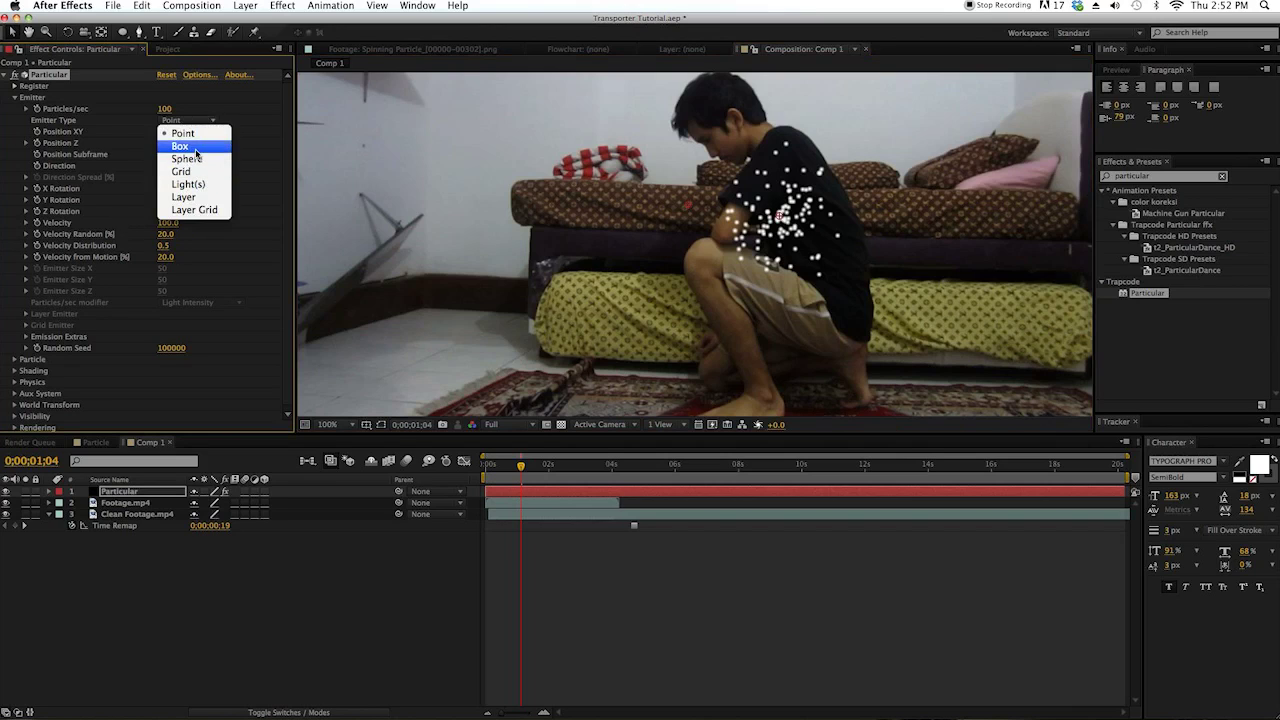
{"action": "left_click", "coordinate": [196, 150]}
- Set Emitter Size X and Z to 0 and Emitter Size Y to 430
{"action": "left_click", "coordinate": [163, 291]}
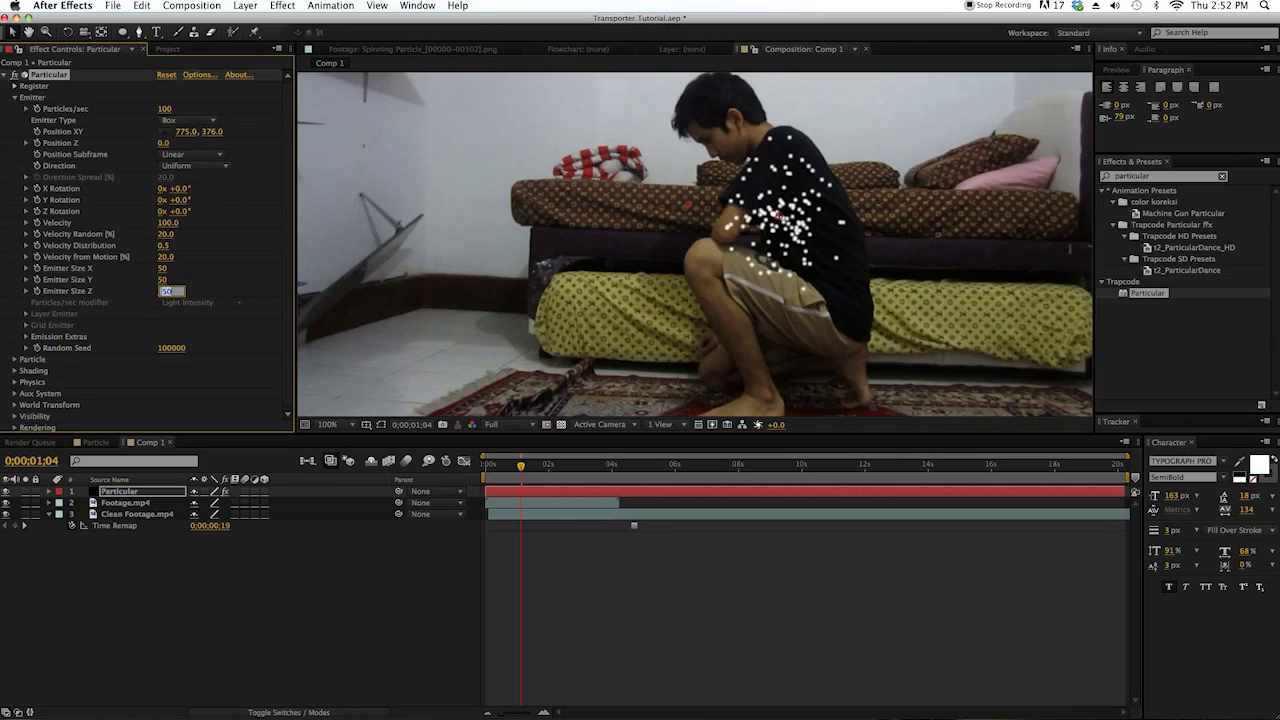
{"action": "type", "text": "0"}
{"action": "key", "text": "Return"}
{"action": "left_click", "coordinate": [162, 269]}
{"action": "type", "text": "0"}
{"action": "key", "text": "Return"}
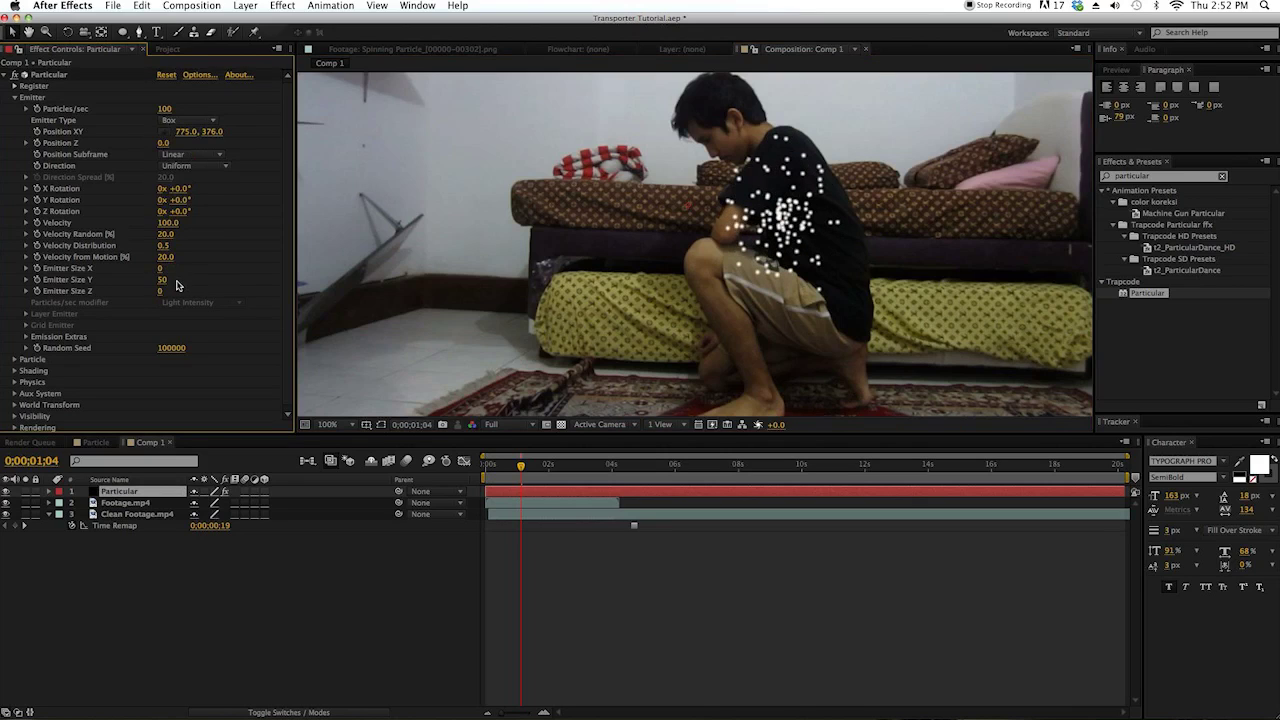
{"action": "left_click_drag", "start_coordinate": [166, 287], "coordinate": [382, 248]}
- Set the emitter's Velocity, Velocity Random and Velocity from Motion to 0
{"action": "left_click", "coordinate": [166, 236]}
{"action": "type", "text": "0"}
{"action": "key", "text": "Return"}
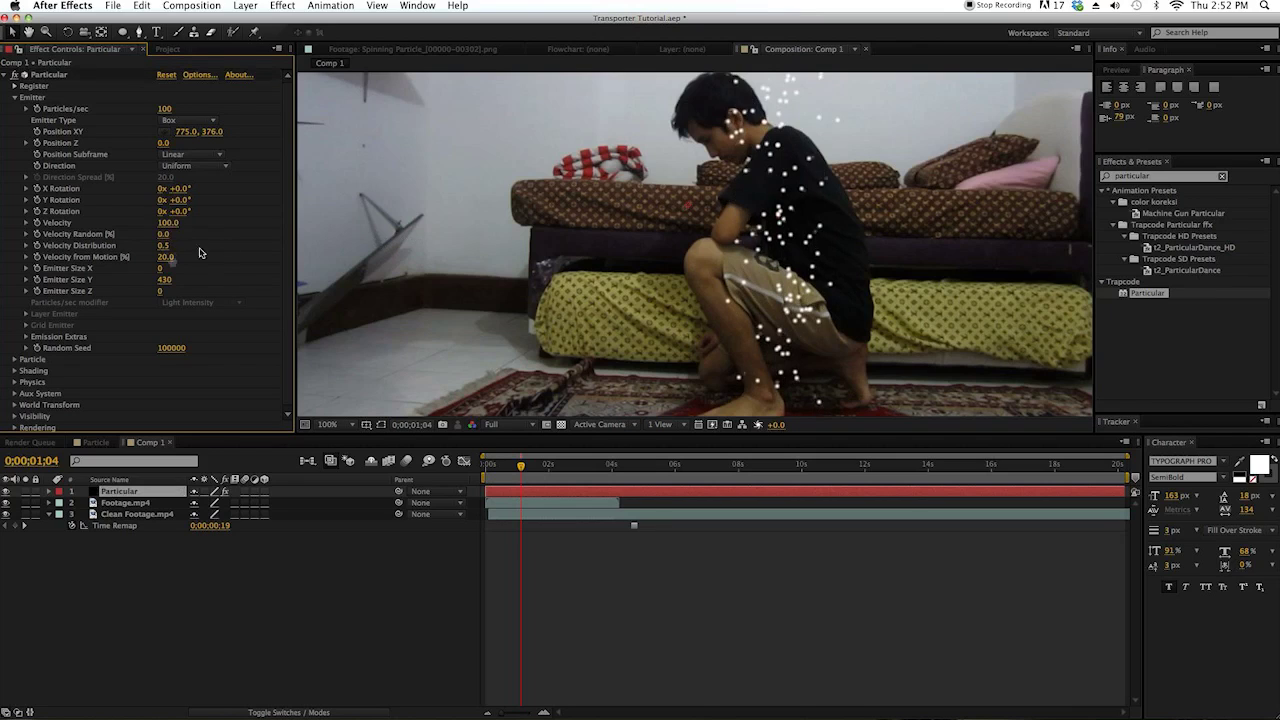
{"action": "left_click", "coordinate": [165, 257]}
{"action": "type", "text": "0"}
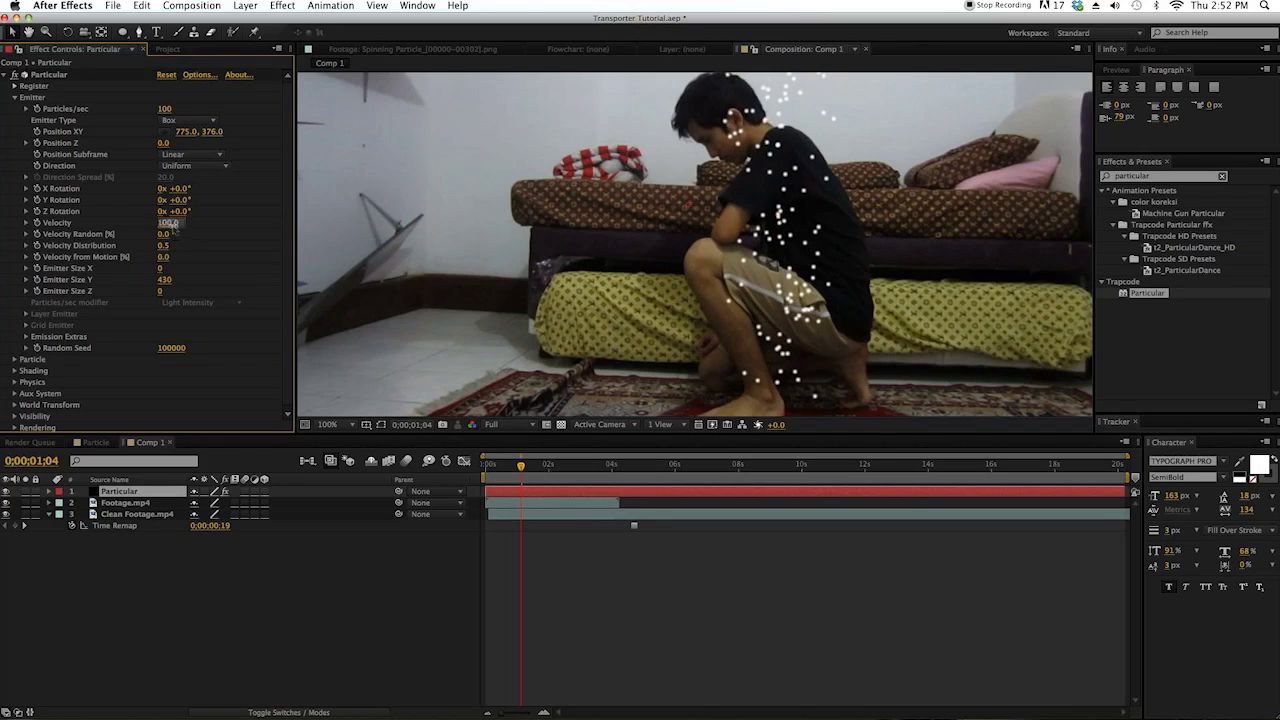
{"action": "key", "text": "Return"}
- Reposition the emitter to about 766, 431 and set Emitter Size Y to 548 so the particle line spans the man's height
{"action": "left_click_drag", "start_coordinate": [619, 246], "coordinate": [708, 220]}
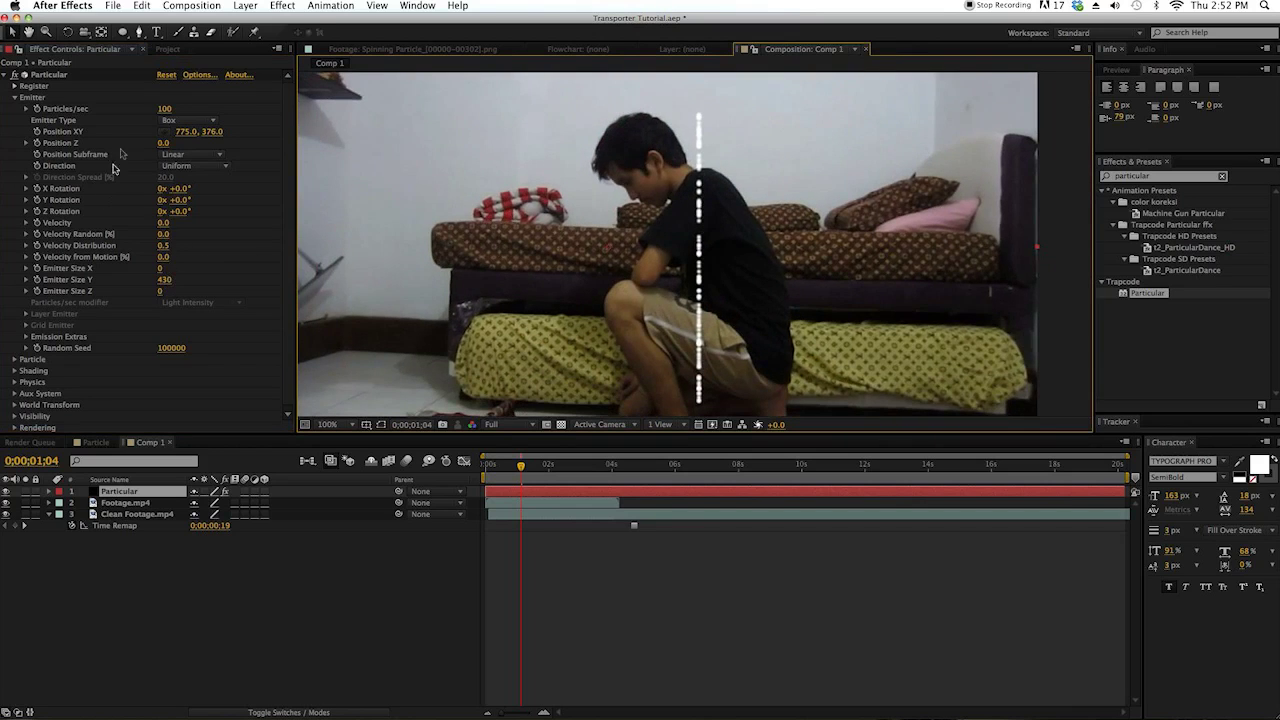
{"action": "left_click", "coordinate": [168, 133]}
{"action": "left_click", "coordinate": [695, 289]}
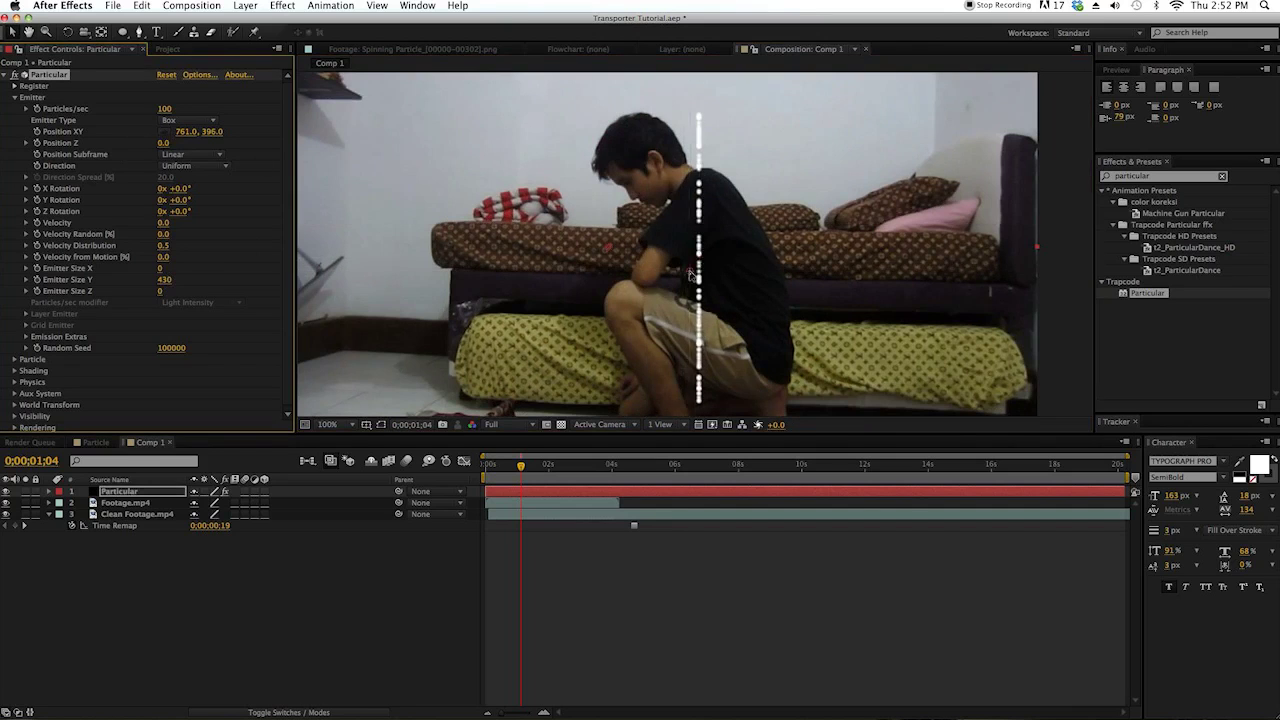
{"action": "left_click_drag", "start_coordinate": [695, 289], "coordinate": [690, 192]}
{"action": "key", "text": "space"}
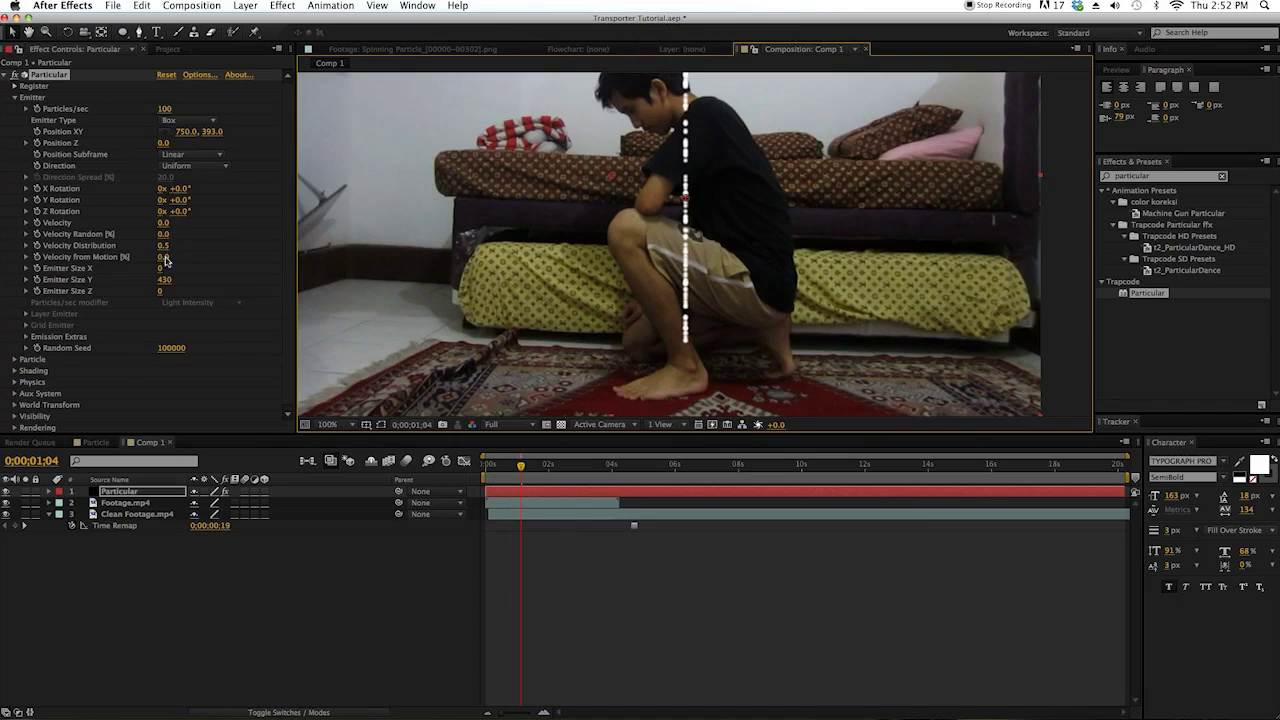
{"action": "left_click_drag", "start_coordinate": [165, 280], "coordinate": [242, 277]}
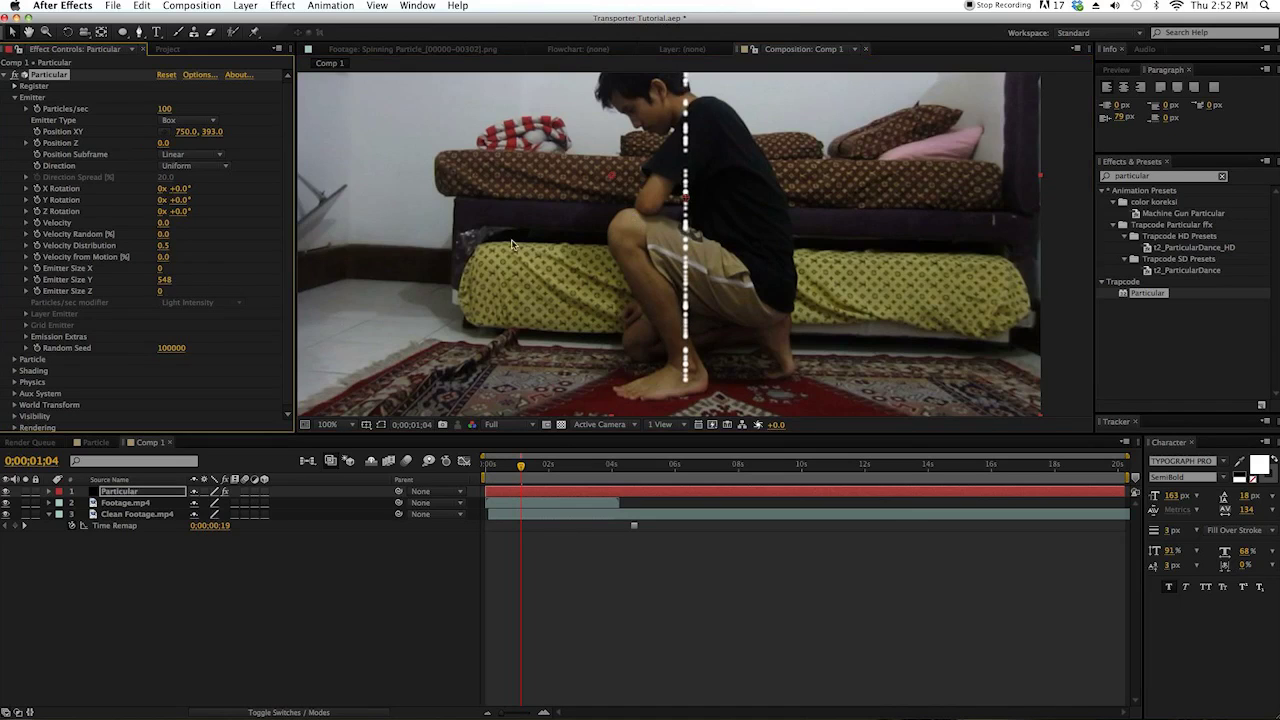
{"action": "key", "text": "comma"}
{"action": "key", "text": "comma"}
{"action": "left_click_drag", "start_coordinate": [687, 226], "coordinate": [697, 238]}
{"action": "scroll", "coordinate": [110, 350], "scroll_direction": "down", "scroll_amount": 1}
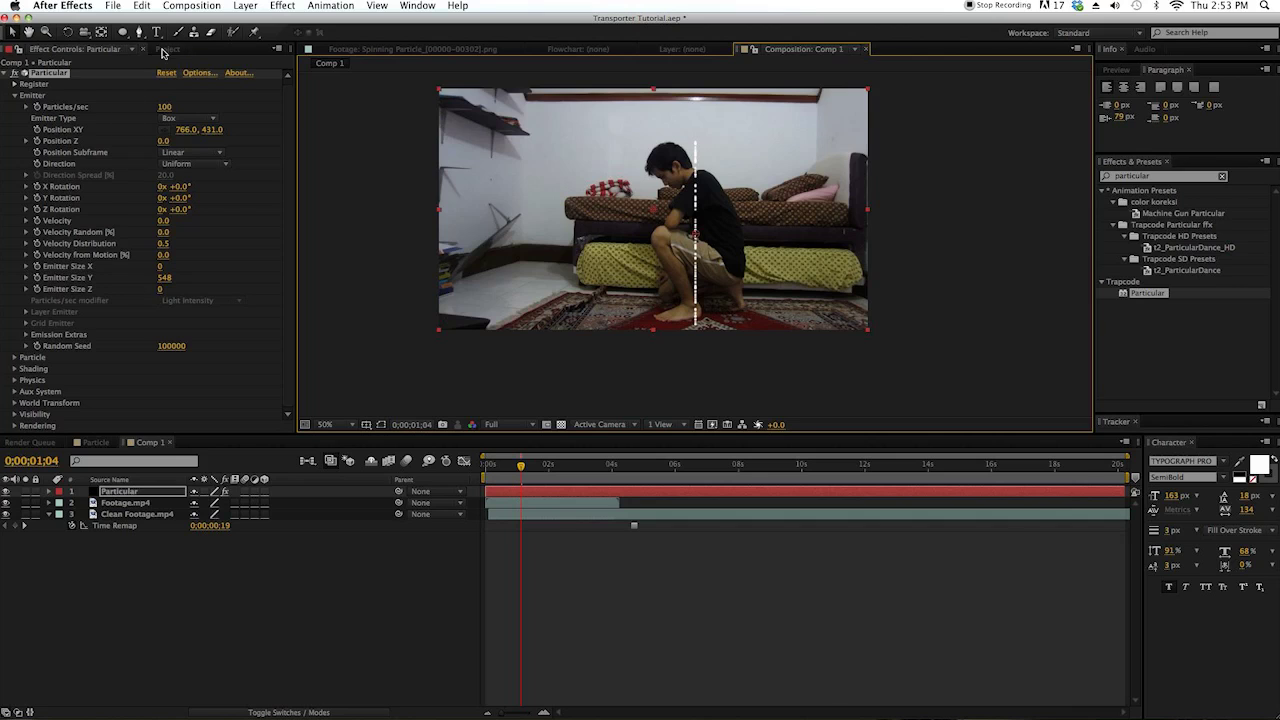
- Create a new composition from the Spinning Particle PNG sequence
{"action": "left_click", "coordinate": [163, 52]}
{"action": "double_click", "coordinate": [32, 256]}
{"action": "left_click_drag", "start_coordinate": [331, 390], "coordinate": [304, 393]}
{"action": "left_click", "coordinate": [115, 492]}
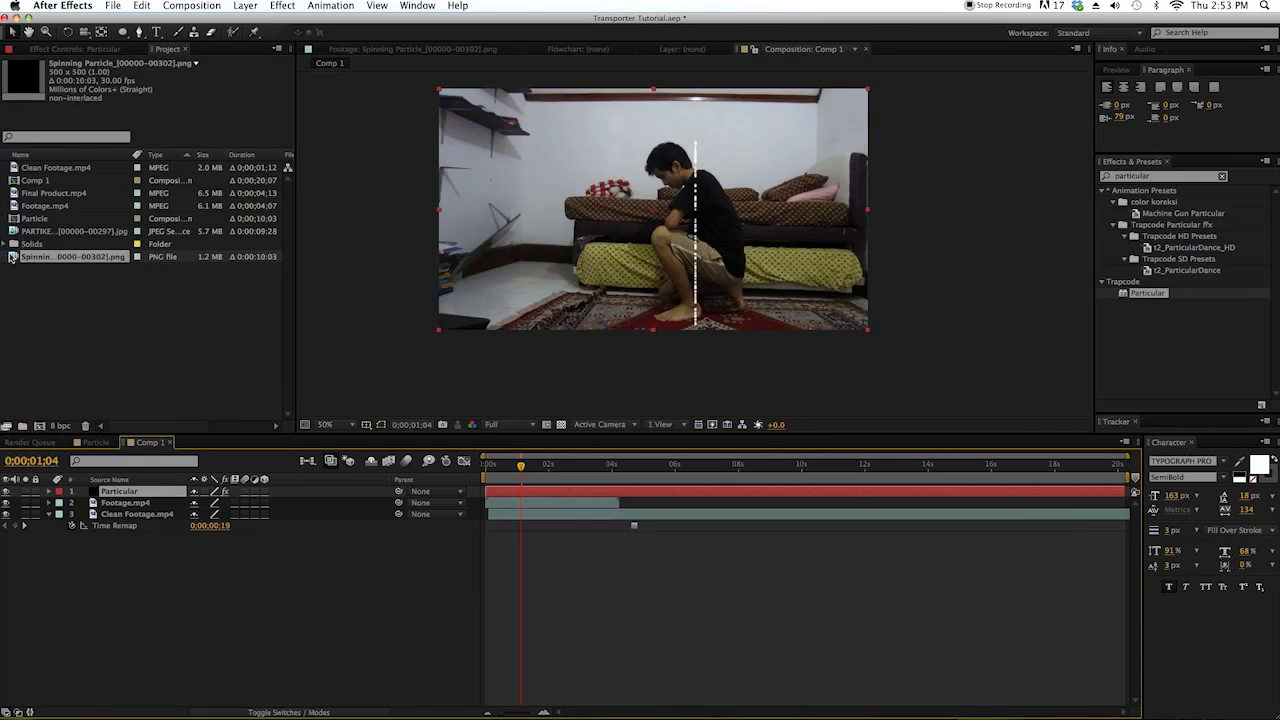
{"action": "left_click", "coordinate": [13, 257]}
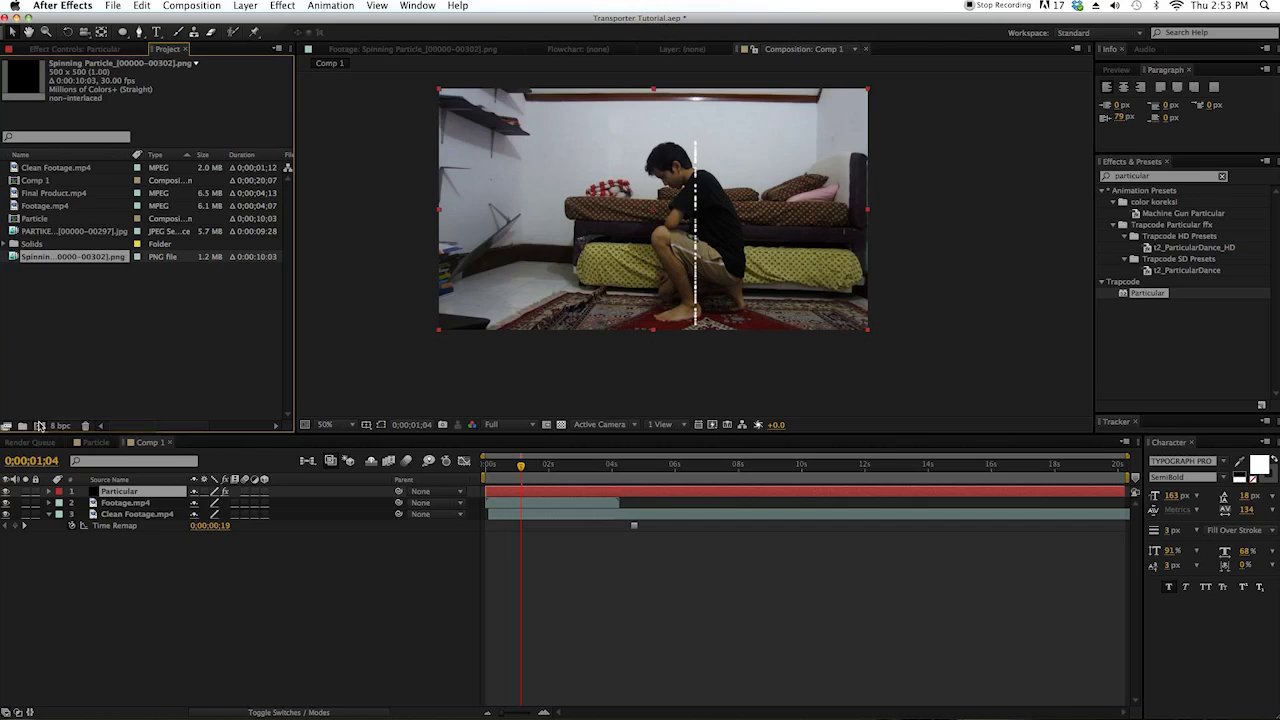
{"action": "left_click", "coordinate": [40, 426]}
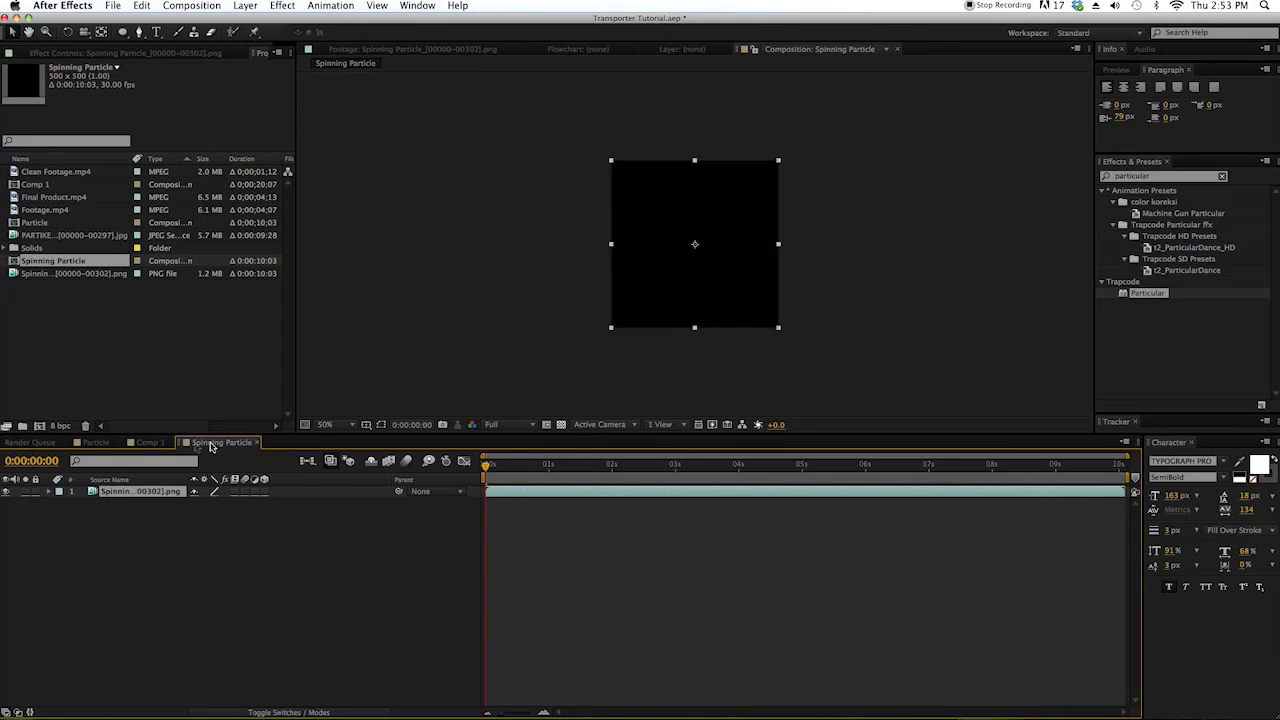
- Add the Spinning Particle composition to Comp 1 above the Particular layer and hide it
{"action": "left_click", "coordinate": [137, 443]}
{"action": "left_click_drag", "start_coordinate": [36, 260], "coordinate": [130, 491]}
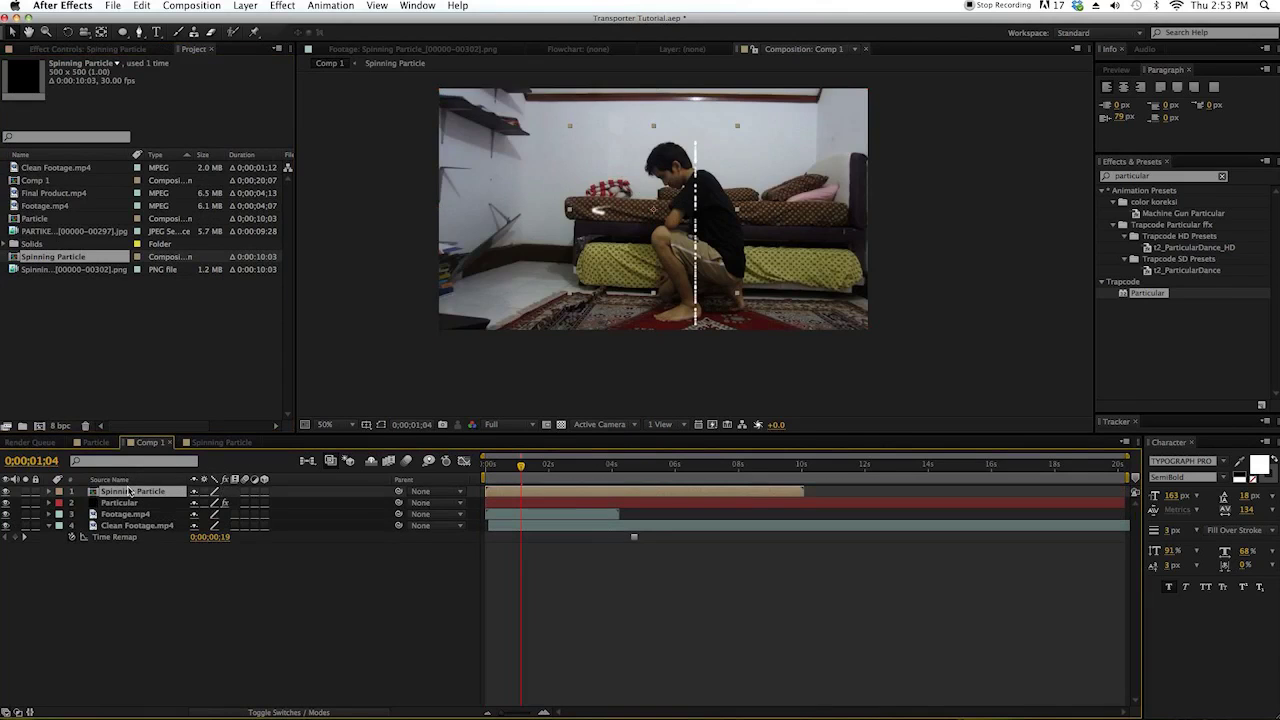
{"action": "left_click", "coordinate": [7, 491]}
- Change the Particular layer's Particle Type to Sprite
{"action": "left_click", "coordinate": [121, 502]}
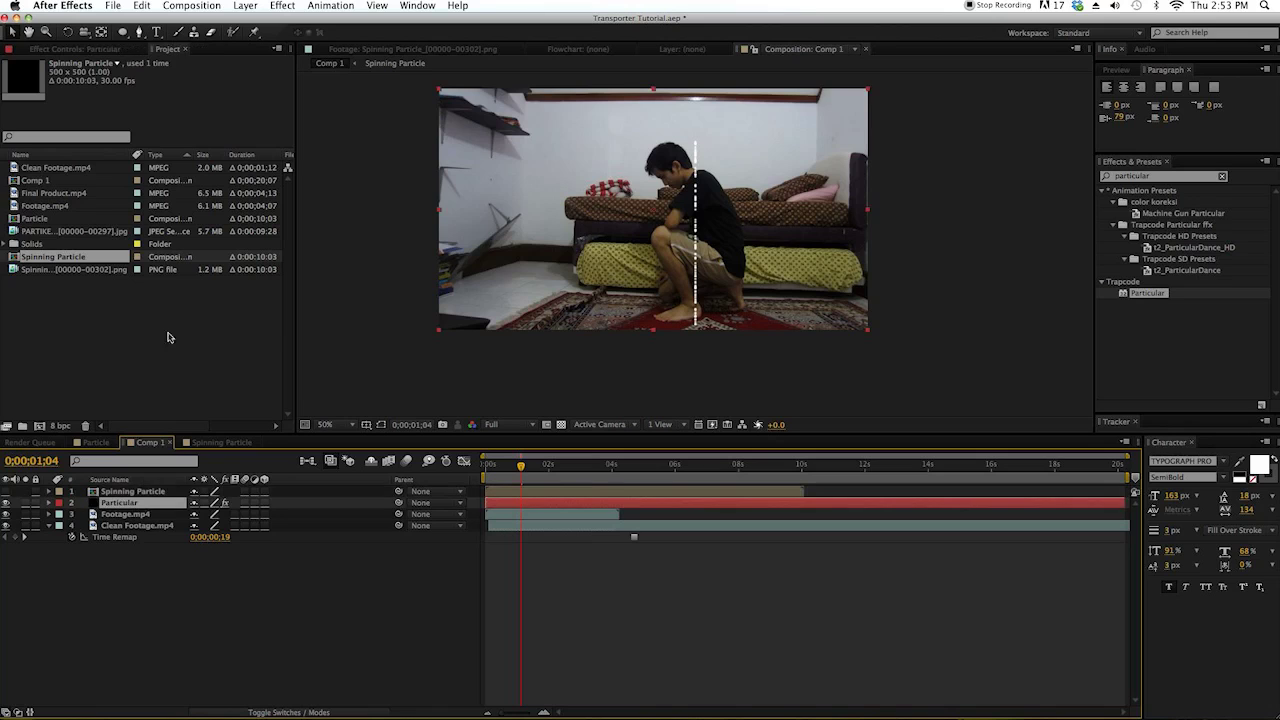
{"action": "left_click", "coordinate": [93, 49]}
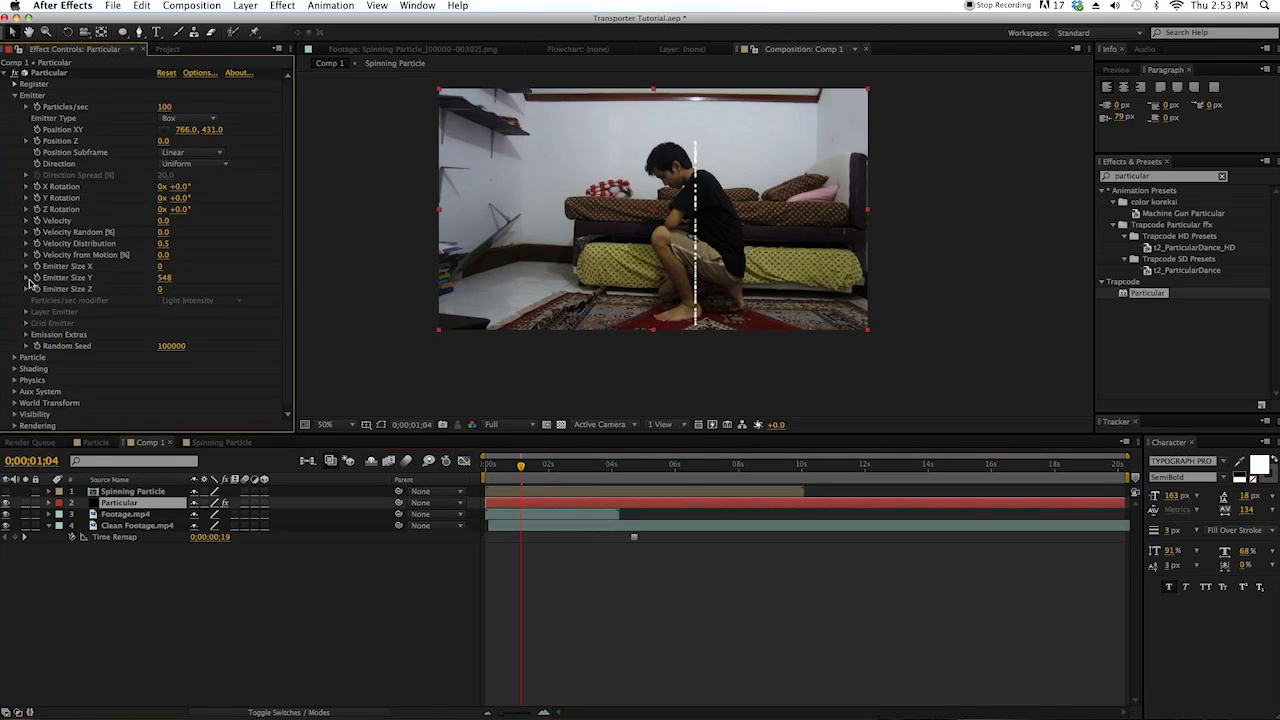
{"action": "left_click", "coordinate": [14, 358]}
{"action": "scroll", "coordinate": [60, 340], "scroll_direction": "down", "scroll_amount": 5}
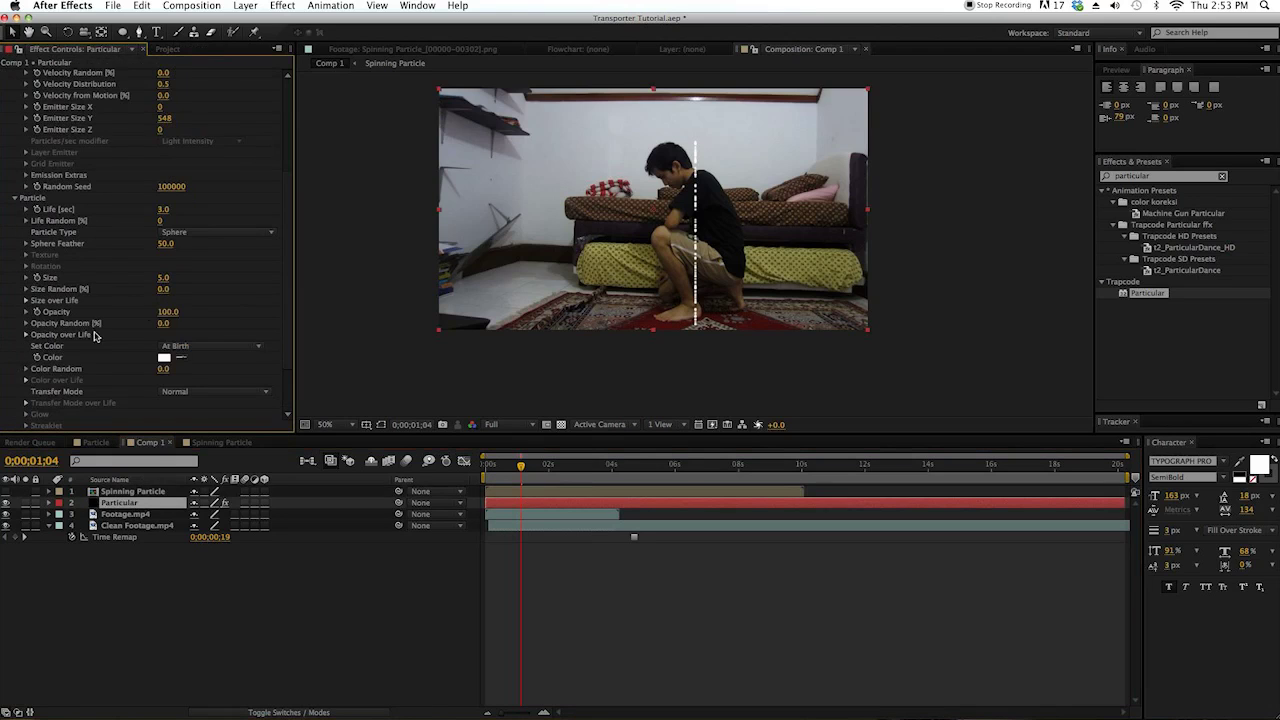
{"action": "left_click", "coordinate": [198, 234]}
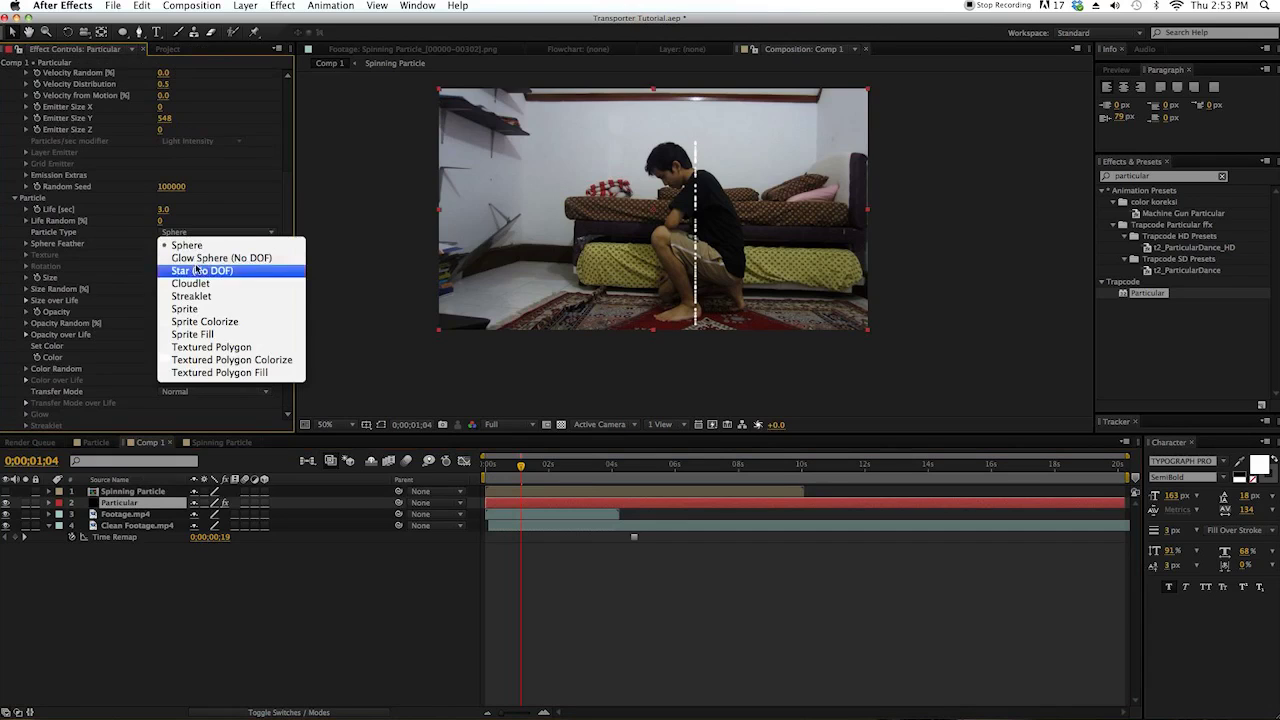
{"action": "left_click", "coordinate": [213, 314]}
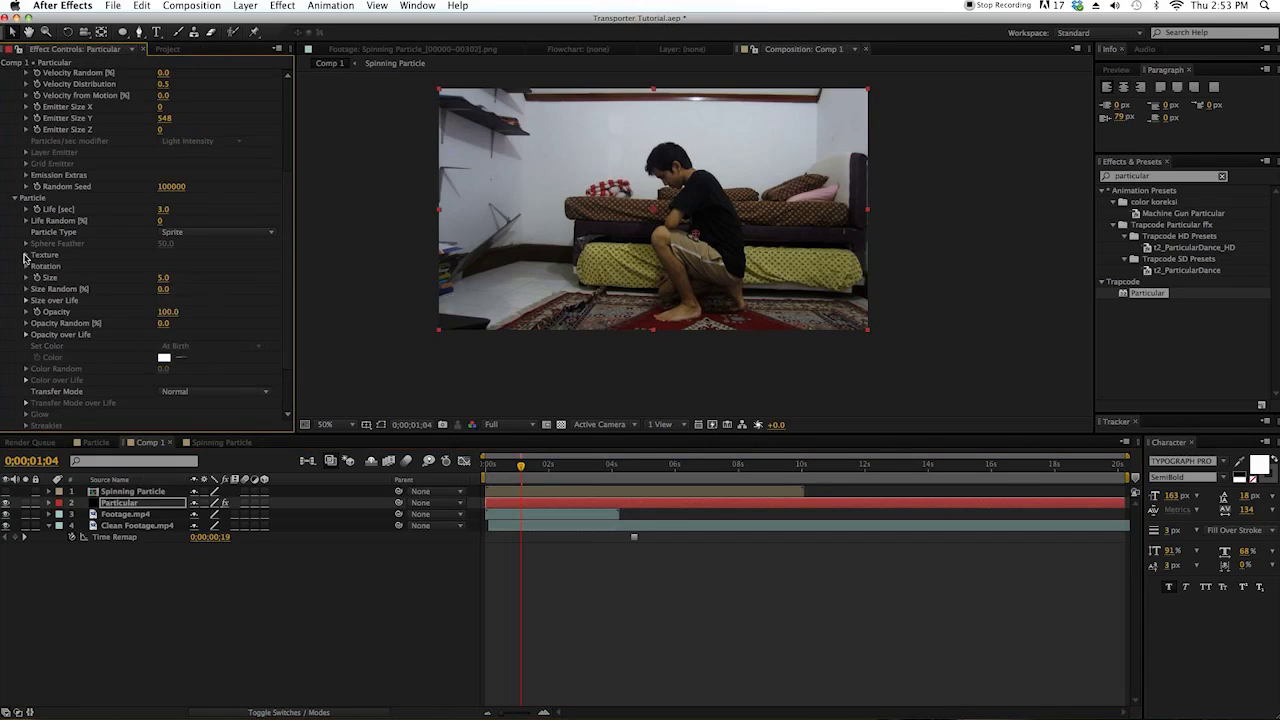
- Assign the Spinning Particle layer as the sprite texture and dismiss the layer size warning
{"action": "left_click", "coordinate": [25, 255]}
{"action": "left_click", "coordinate": [220, 268]}
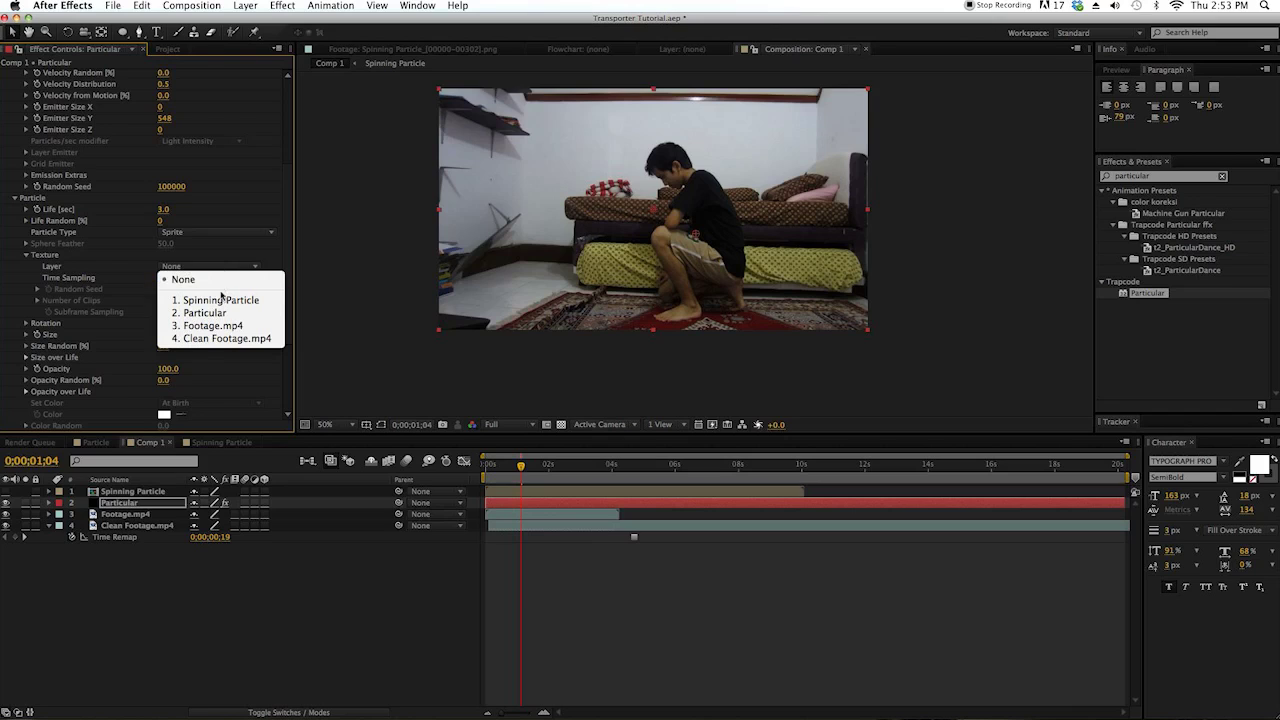
{"action": "left_click", "coordinate": [221, 300]}
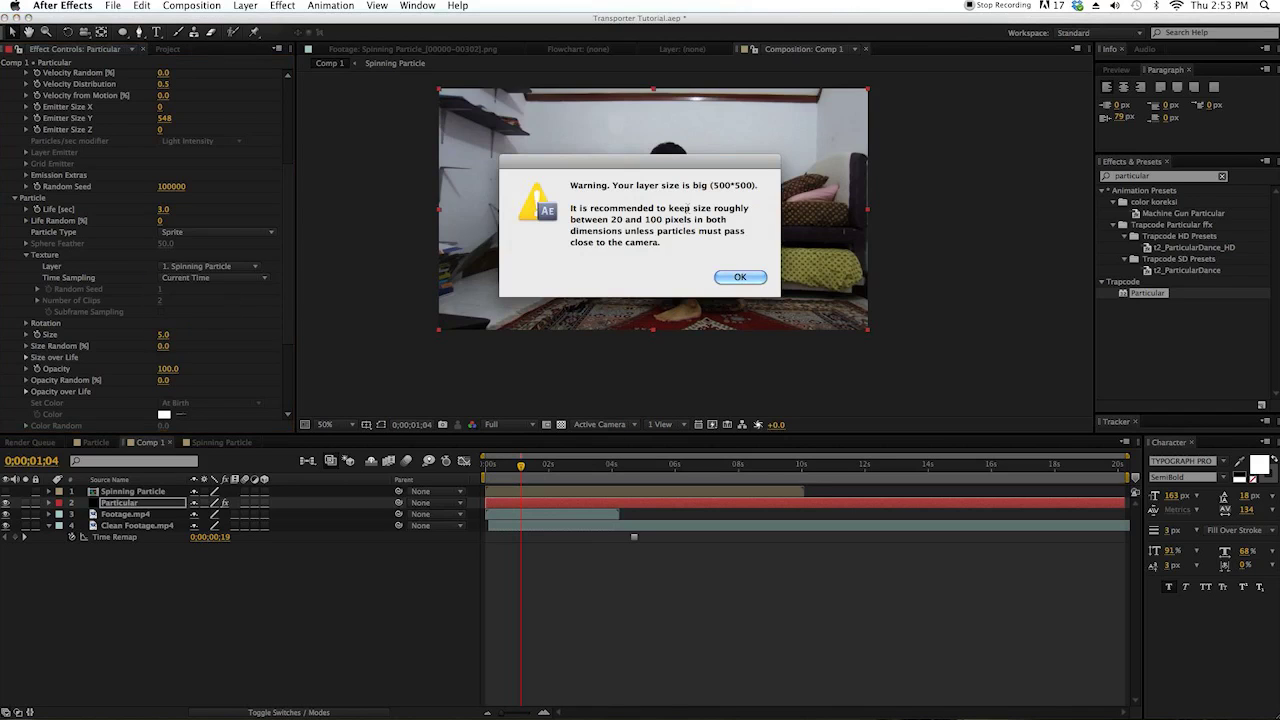
{"action": "left_click_drag", "start_coordinate": [684, 185], "coordinate": [758, 187]}
{"action": "left_click_drag", "start_coordinate": [625, 219], "coordinate": [695, 232]}
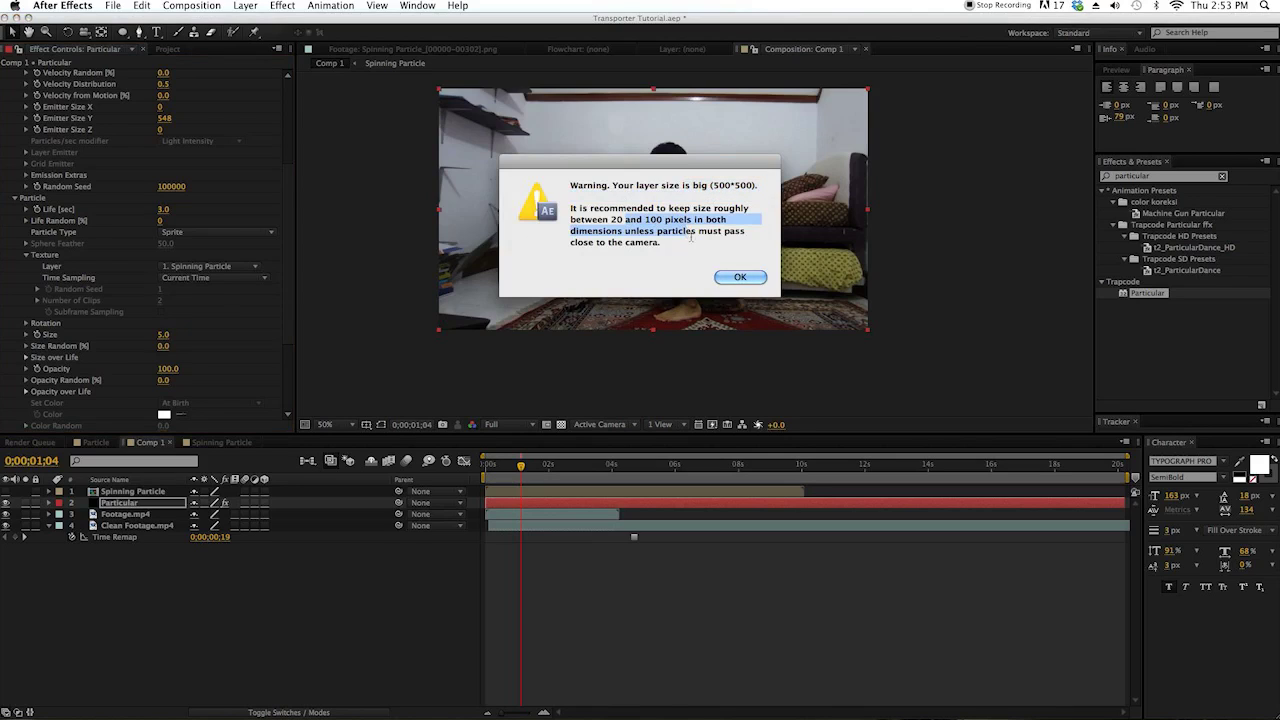
{"action": "left_click", "coordinate": [738, 277]}
- Resize the Spinning Particle composition to 100 × 100 px
{"action": "left_click", "coordinate": [205, 442]}
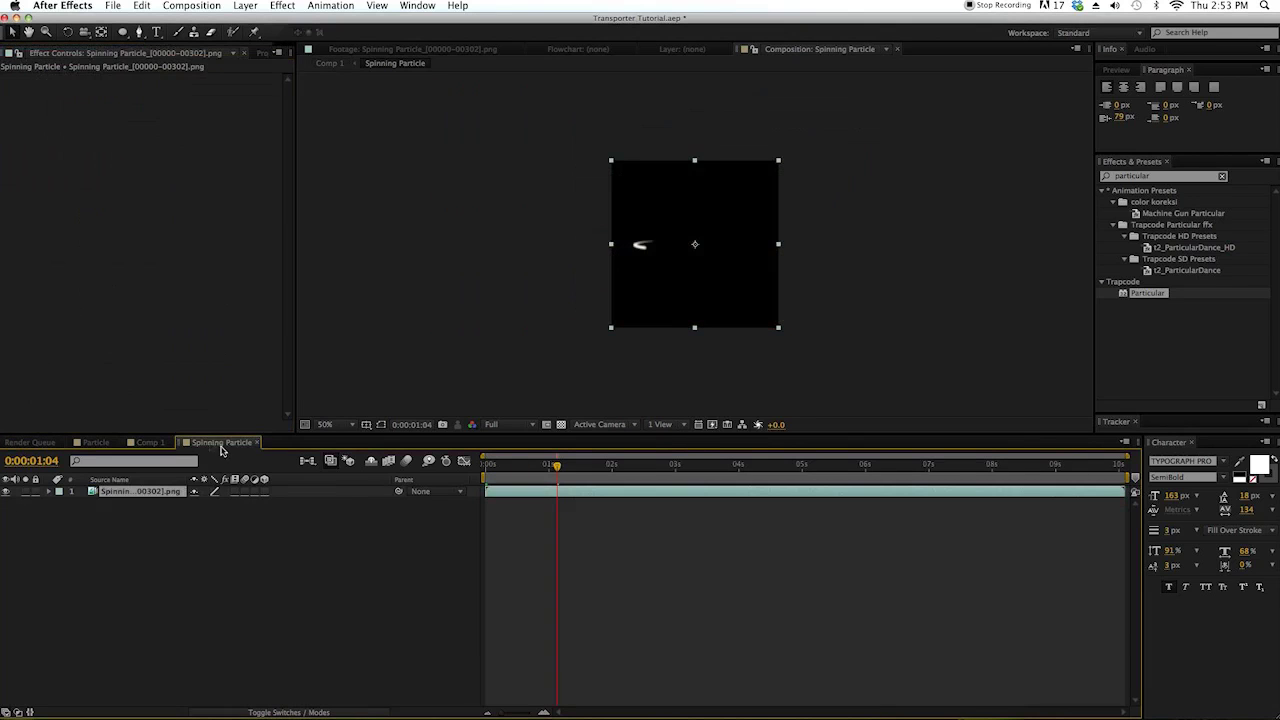
{"action": "right_click", "coordinate": [220, 446]}
{"action": "left_click", "coordinate": [300, 520]}
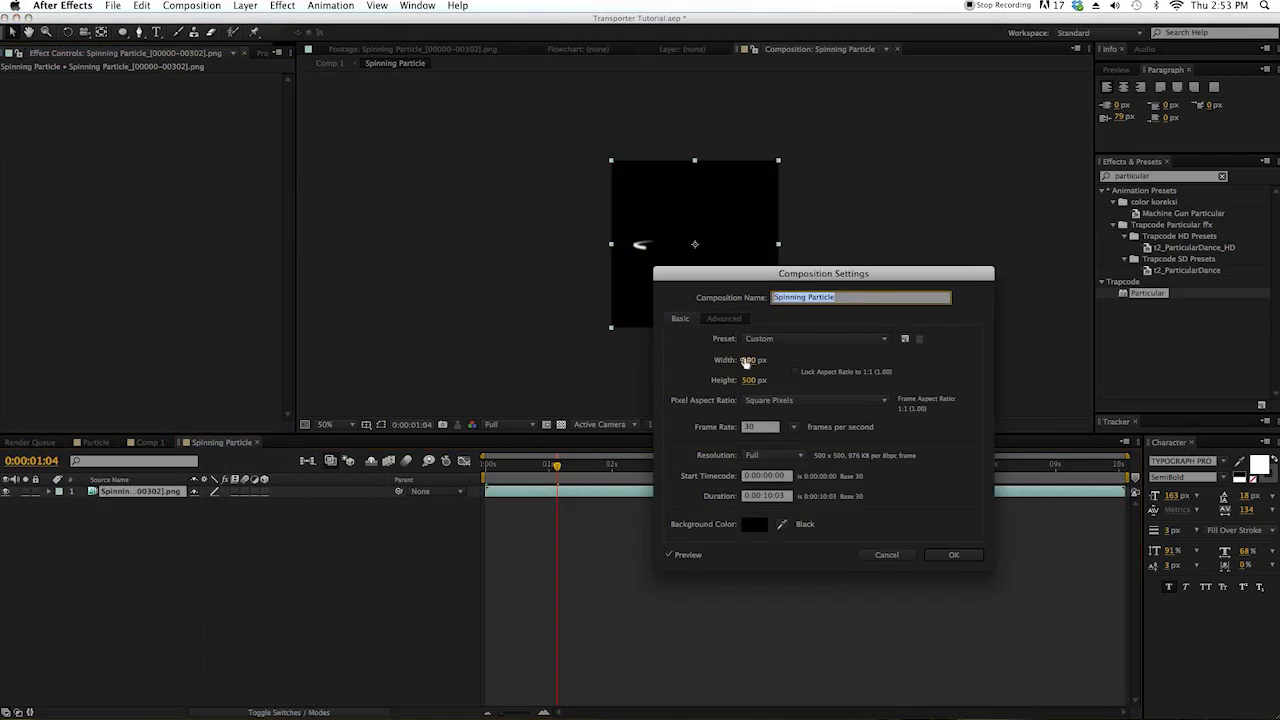
{"action": "left_click", "coordinate": [746, 361]}
{"action": "type", "text": "100"}
{"action": "left_click", "coordinate": [752, 380]}
{"action": "type", "text": "100"}
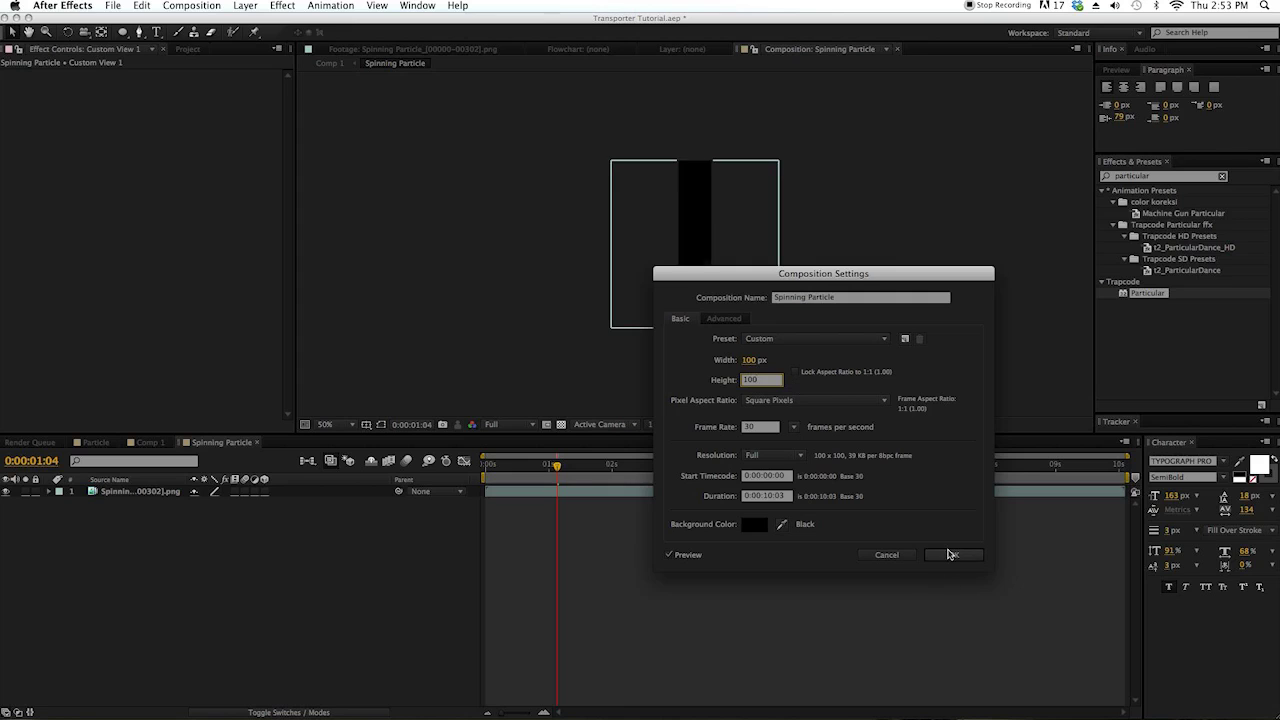
{"action": "left_click", "coordinate": [950, 554]}
- Set the Spinning Particle composition's width and height to 200 px each
{"action": "scroll", "coordinate": [726, 331], "scroll_direction": "up", "scroll_amount": 2}
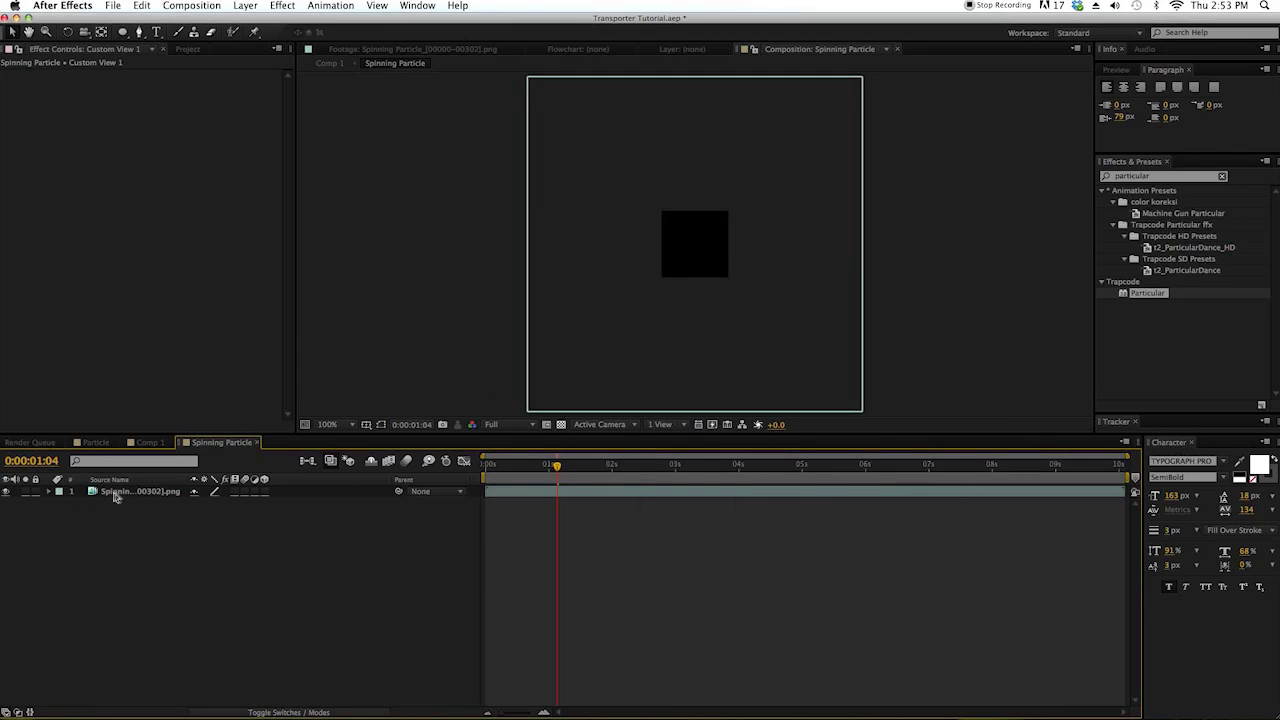
{"action": "right_click", "coordinate": [219, 443]}
{"action": "left_click", "coordinate": [250, 517]}
{"action": "left_click", "coordinate": [768, 360]}
{"action": "type", "text": "200"}
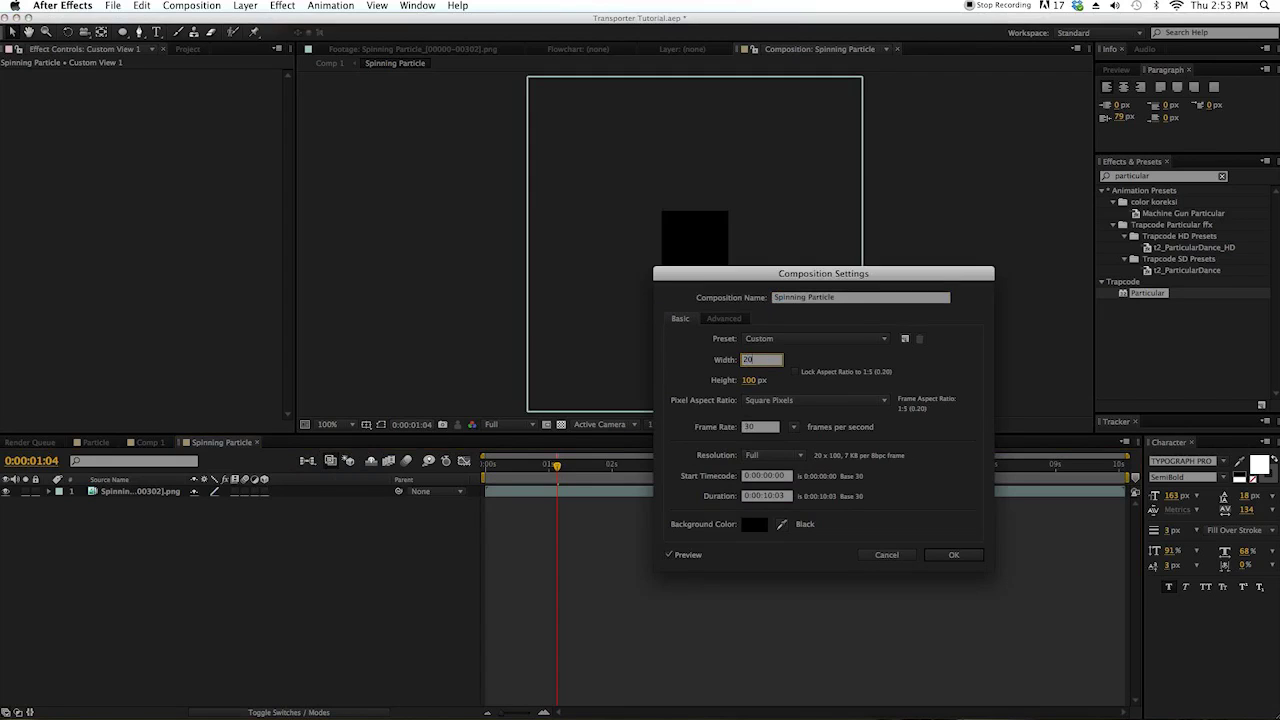
{"action": "left_click", "coordinate": [751, 380]}
{"action": "type", "text": "200"}
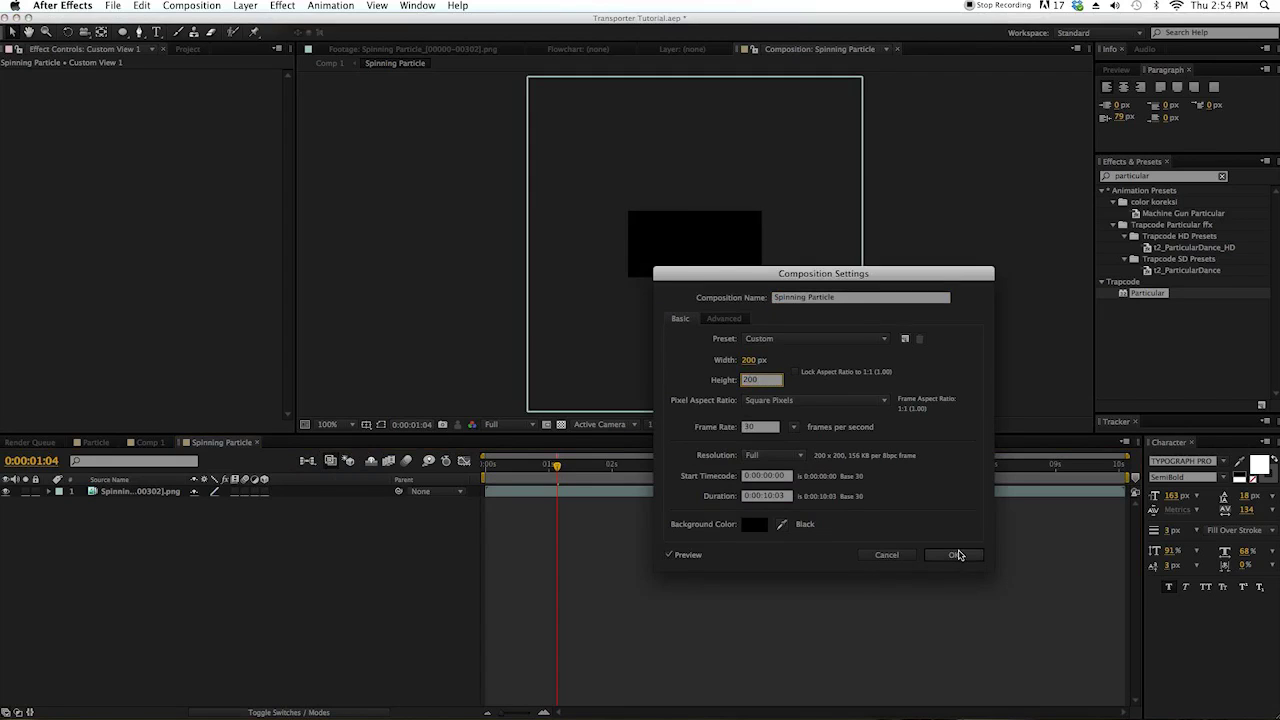
{"action": "key", "text": "Return"}
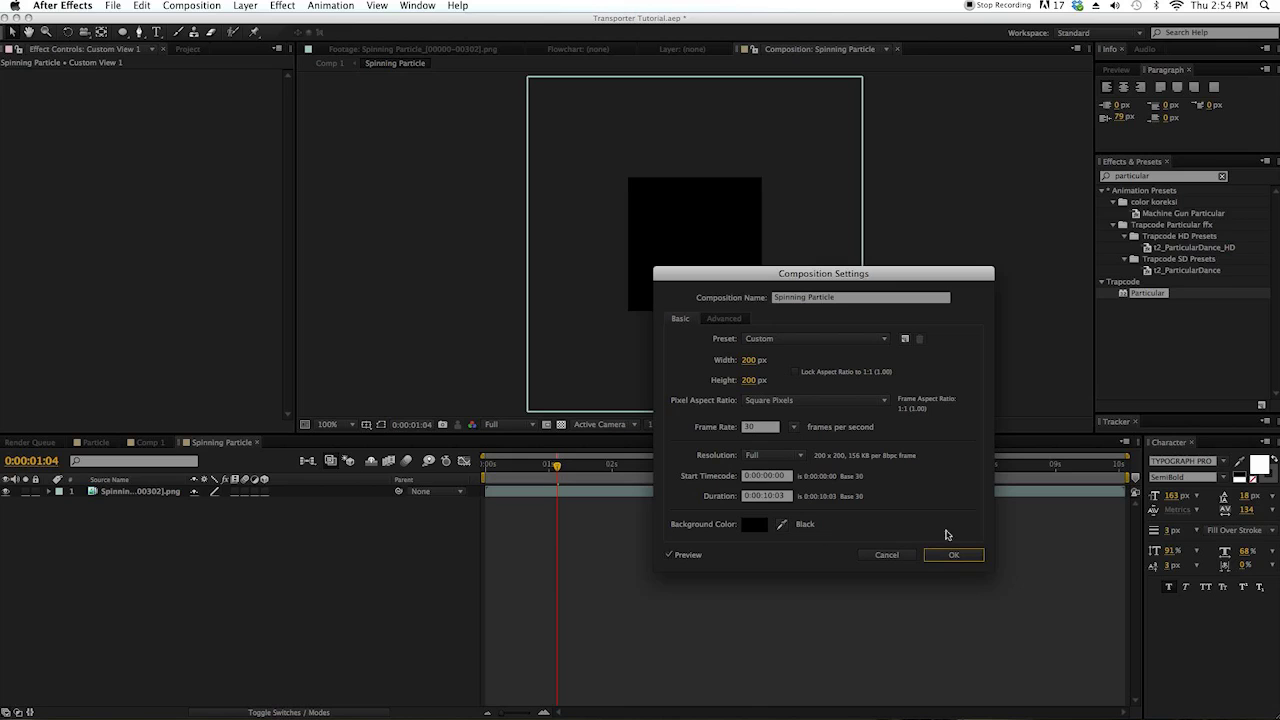
{"action": "left_click", "coordinate": [952, 555]}
- Fit the PNG sequence layer to the Spinning Particle composition's size and scrub through the animation
{"action": "left_click", "coordinate": [150, 491]}
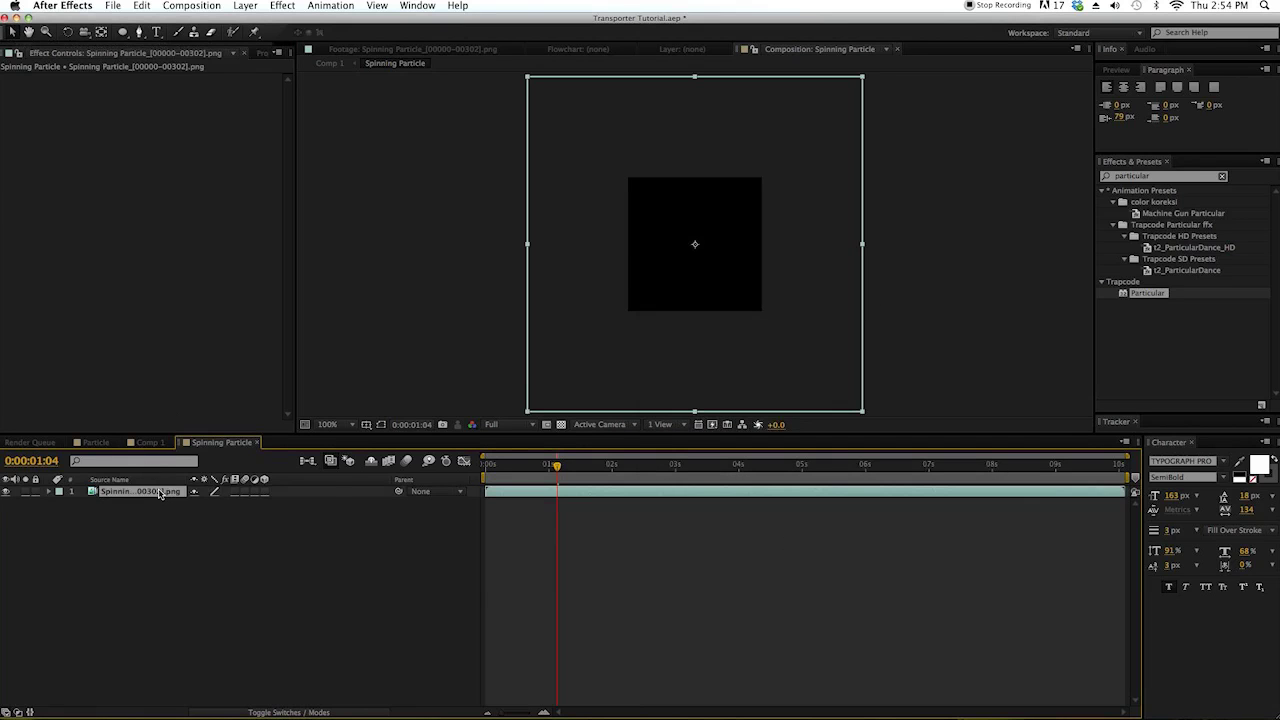
{"action": "right_click", "coordinate": [155, 492]}
{"action": "mouse_move", "coordinate": [259, 375]}
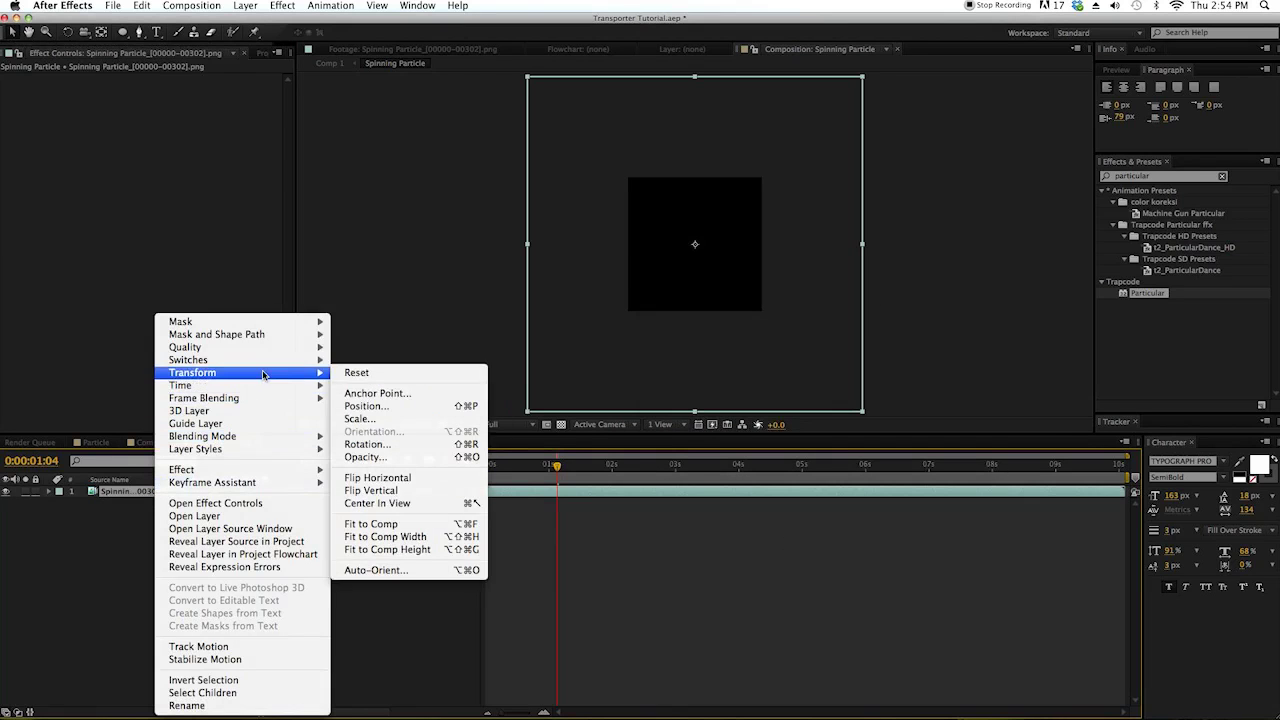
{"action": "left_click", "coordinate": [371, 524]}
{"action": "key", "text": "period"}
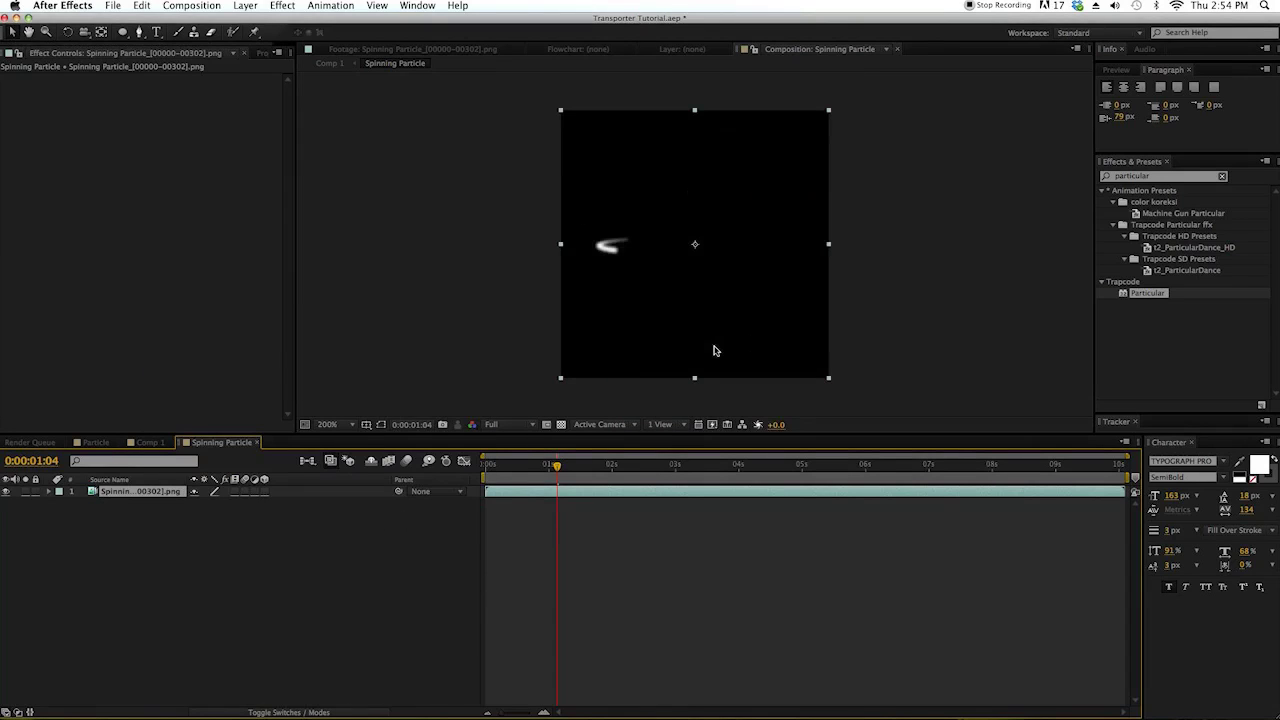
{"action": "left_click_drag", "start_coordinate": [595, 465], "coordinate": [643, 467]}
- Return to Comp 1, review the Particular texture settings and check the sprite particles up to 0;00;03;03
{"action": "left_click", "coordinate": [160, 442]}
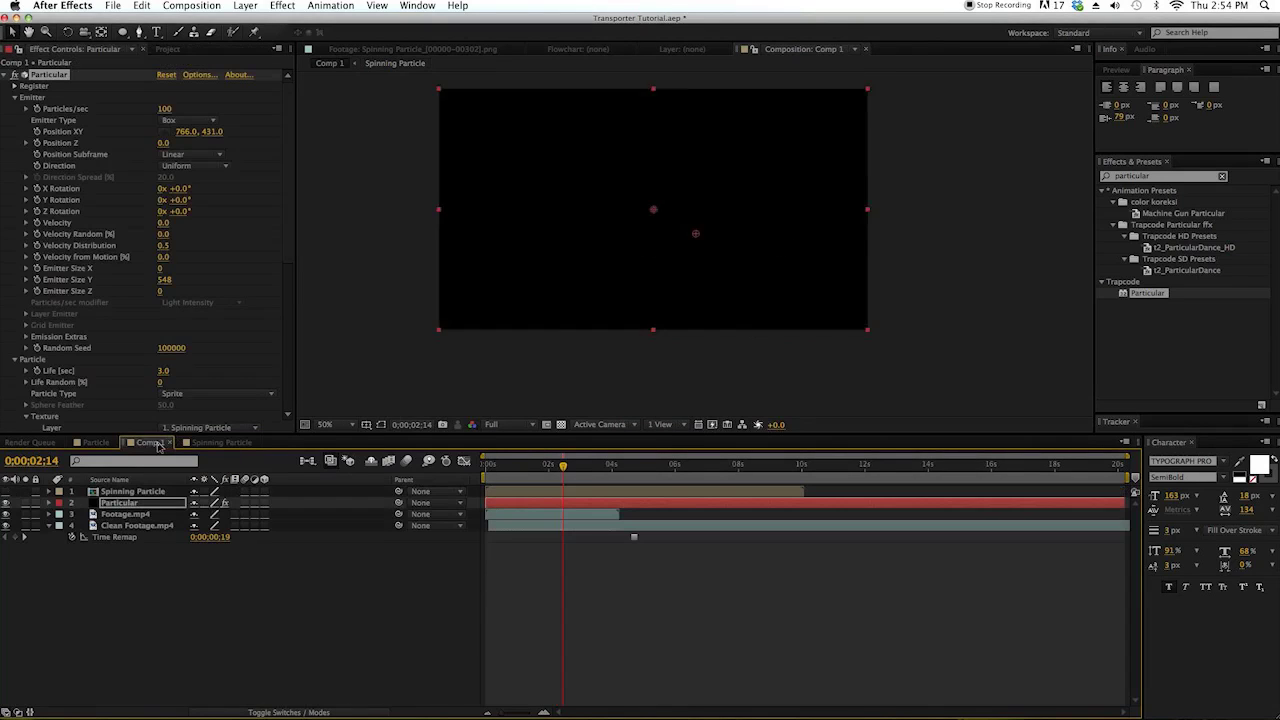
{"action": "scroll", "coordinate": [204, 389], "scroll_direction": "down", "scroll_amount": 1}
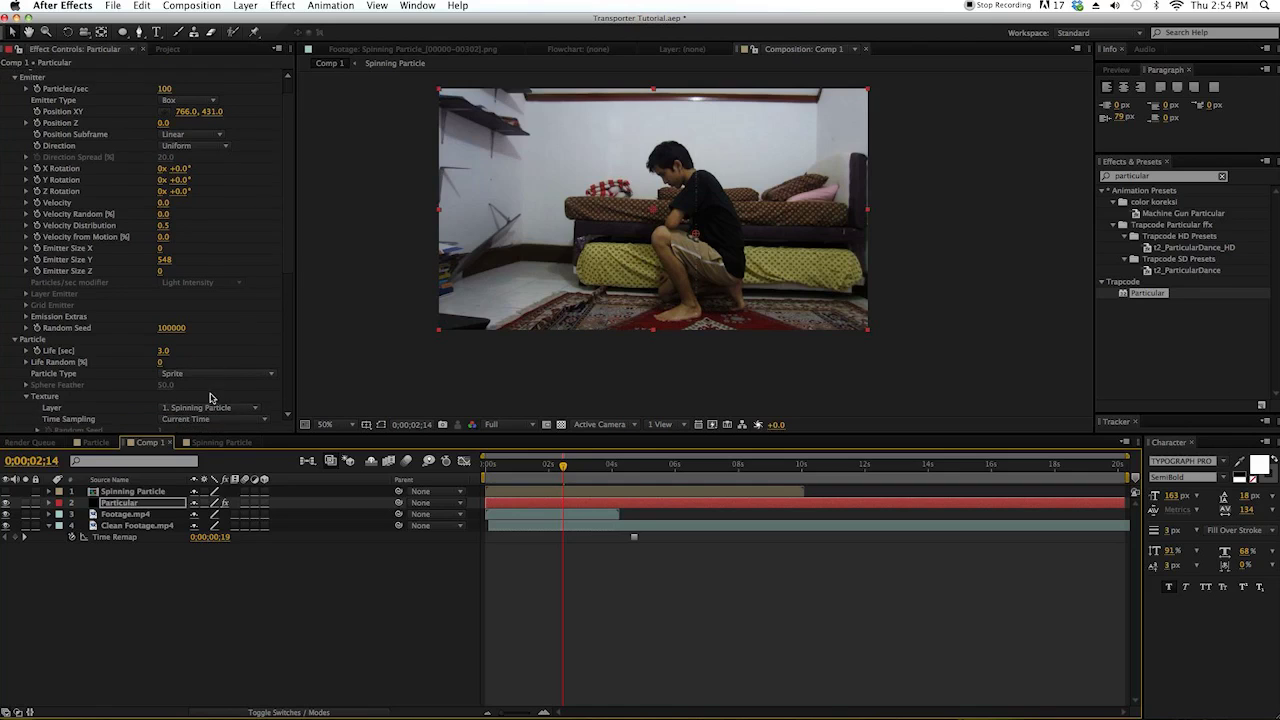
{"action": "left_click", "coordinate": [236, 408]}
{"action": "left_click", "coordinate": [239, 420]}
{"action": "left_click", "coordinate": [239, 409]}
{"action": "left_click", "coordinate": [236, 442]}
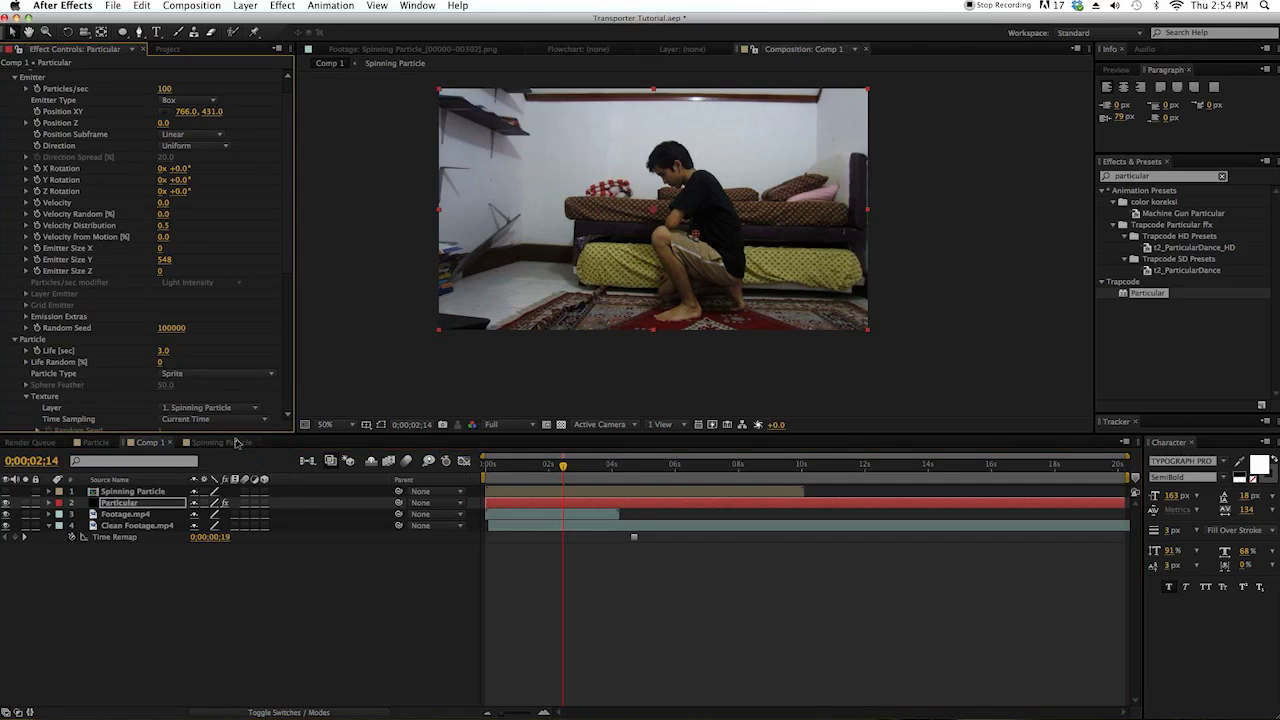
{"action": "mouse_move", "coordinate": [564, 467]}
{"action": "left_mouse_down"}
{"action": "mouse_move", "coordinate": [539, 467]}
{"action": "mouse_move", "coordinate": [597, 467]}
{"action": "mouse_move", "coordinate": [571, 467]}
{"action": "mouse_move", "coordinate": [583, 467]}
{"action": "left_mouse_up"}
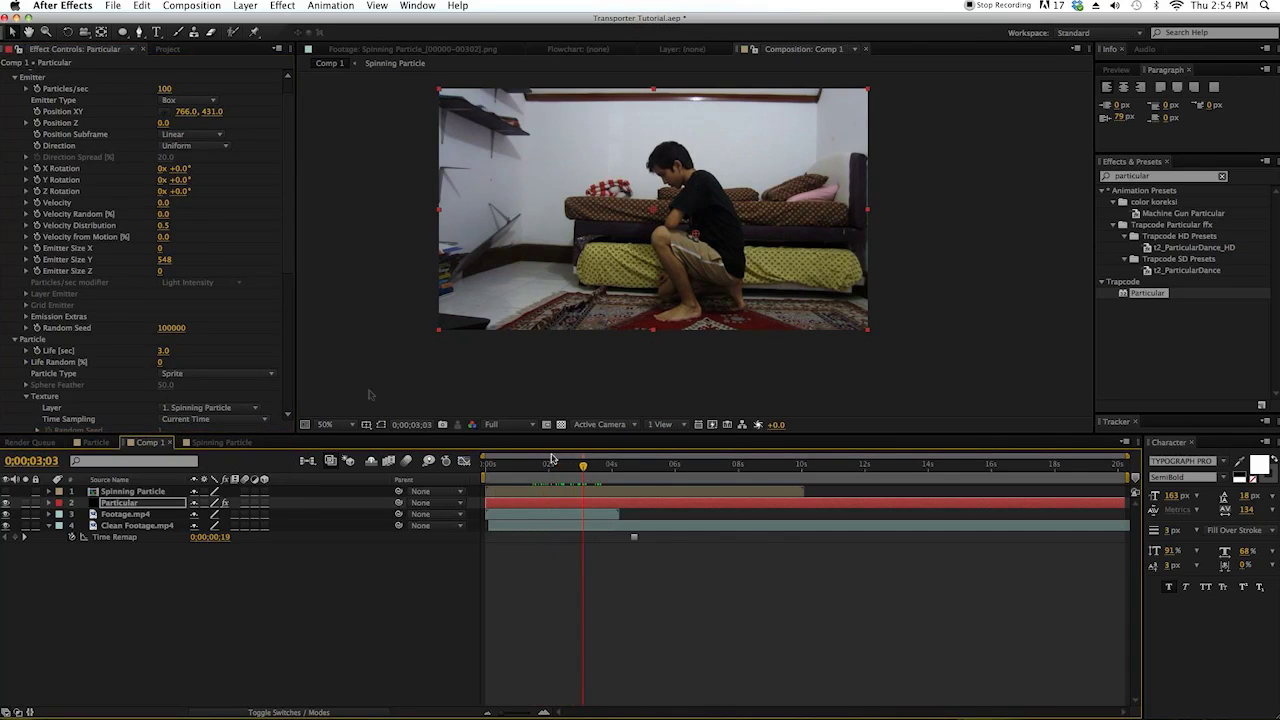
{"action": "scroll", "coordinate": [48, 287], "scroll_direction": "down", "scroll_amount": 3}
{"action": "scroll", "coordinate": [88, 212], "scroll_direction": "up", "scroll_amount": 3}
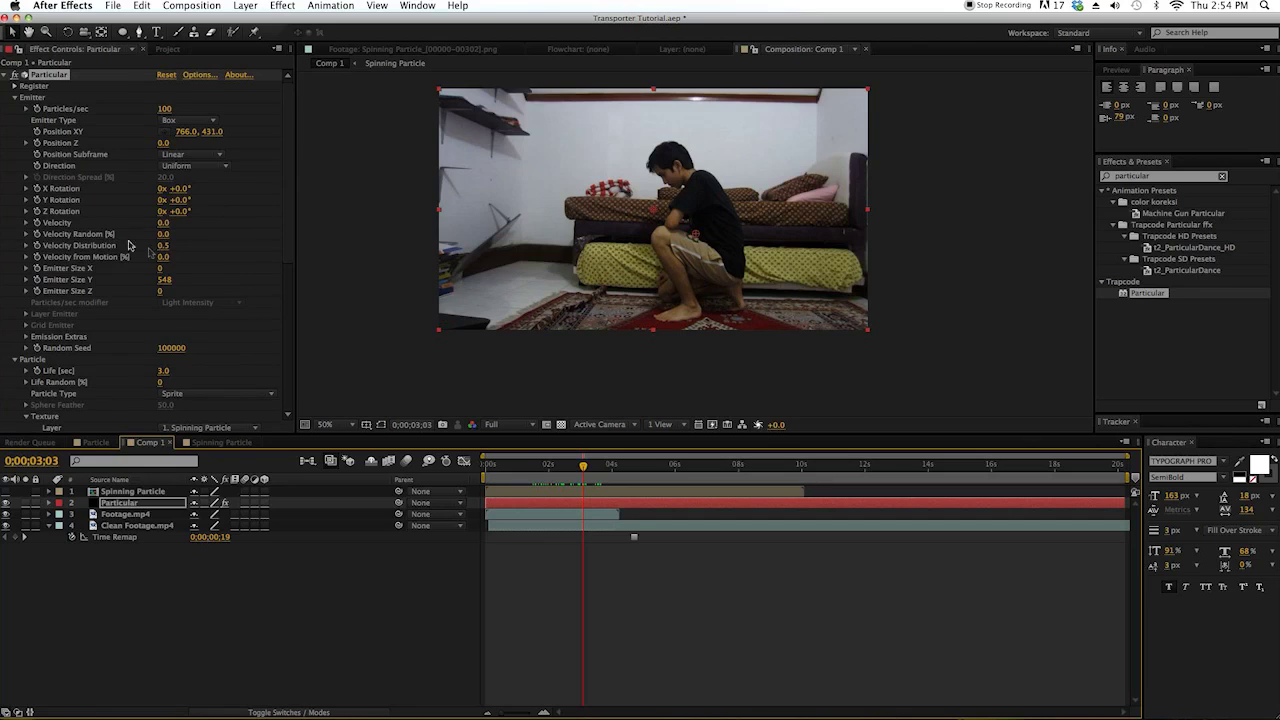
- Set the particle Size to 170 and check the spinning sprites back to about 0;00;02;12
{"action": "scroll", "coordinate": [140, 256], "scroll_direction": "down", "scroll_amount": 5}
{"action": "left_click", "coordinate": [165, 296]}
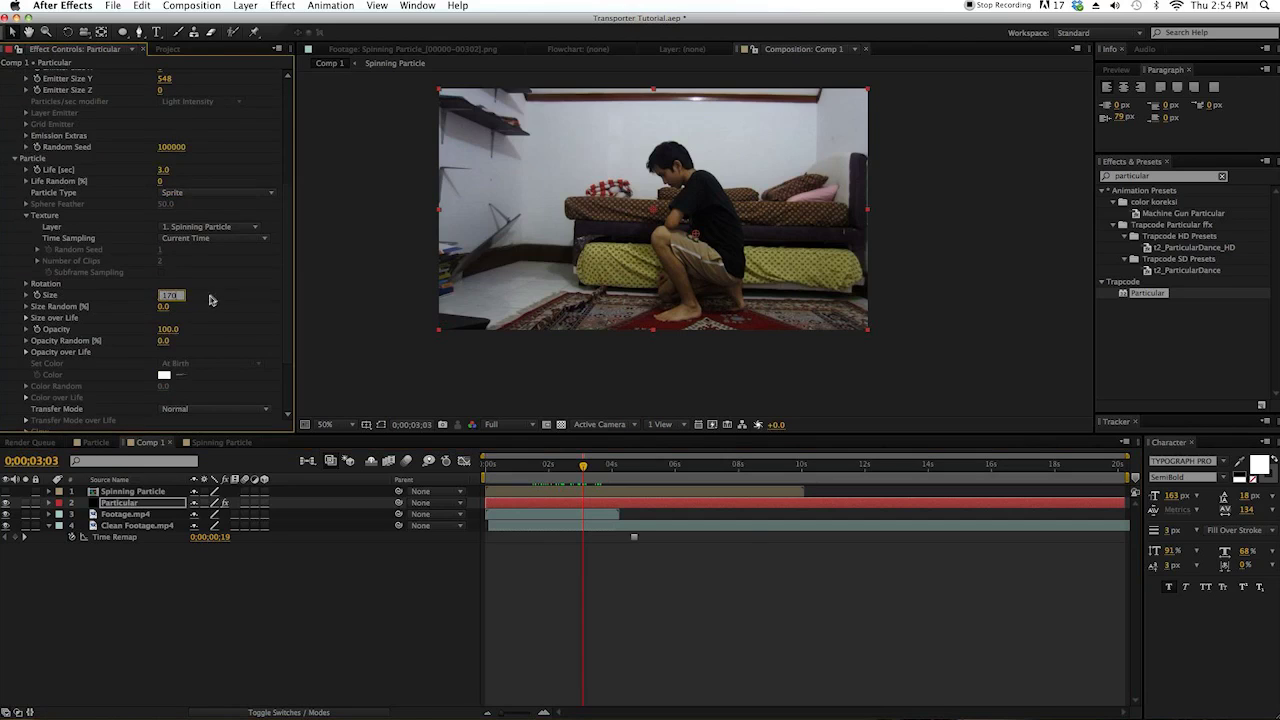
{"action": "key", "text": "Return"}
{"action": "left_click", "coordinate": [592, 474]}
{"action": "left_click_drag", "start_coordinate": [602, 476], "coordinate": [561, 477]}
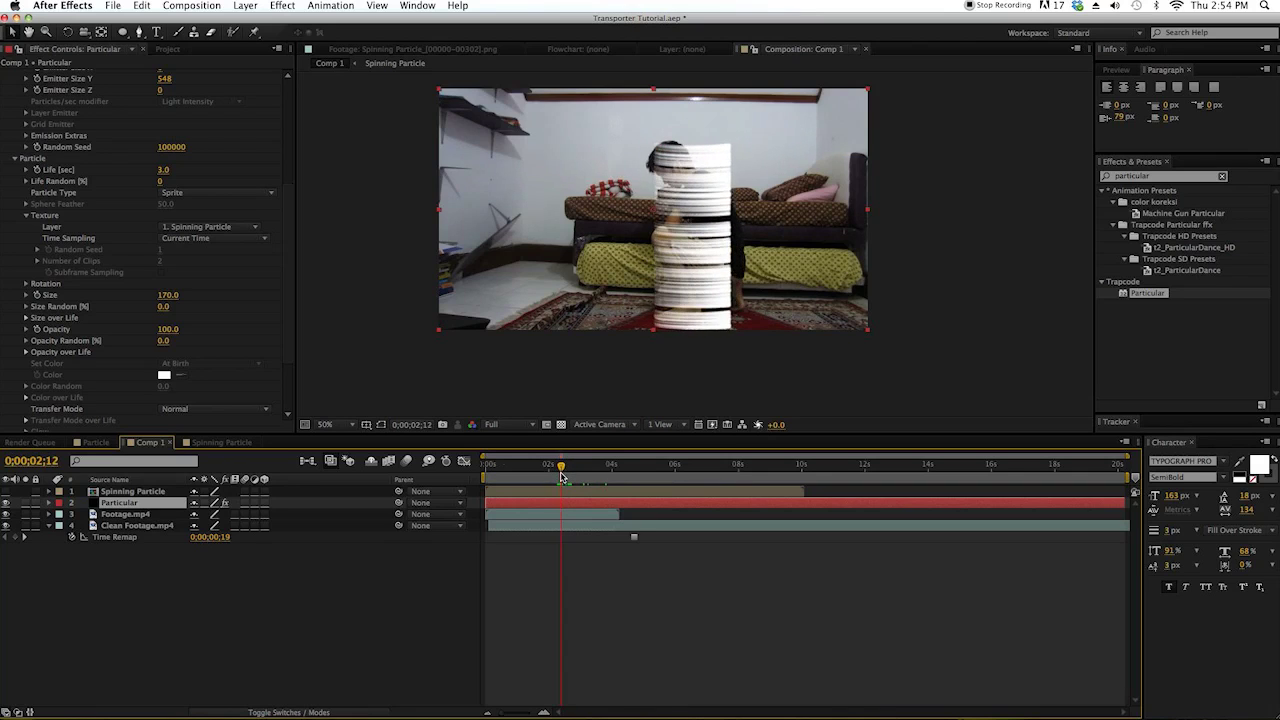
- Lower the composition preview resolution to Third and go to about 0;00;02;05
{"action": "left_click", "coordinate": [495, 425]}
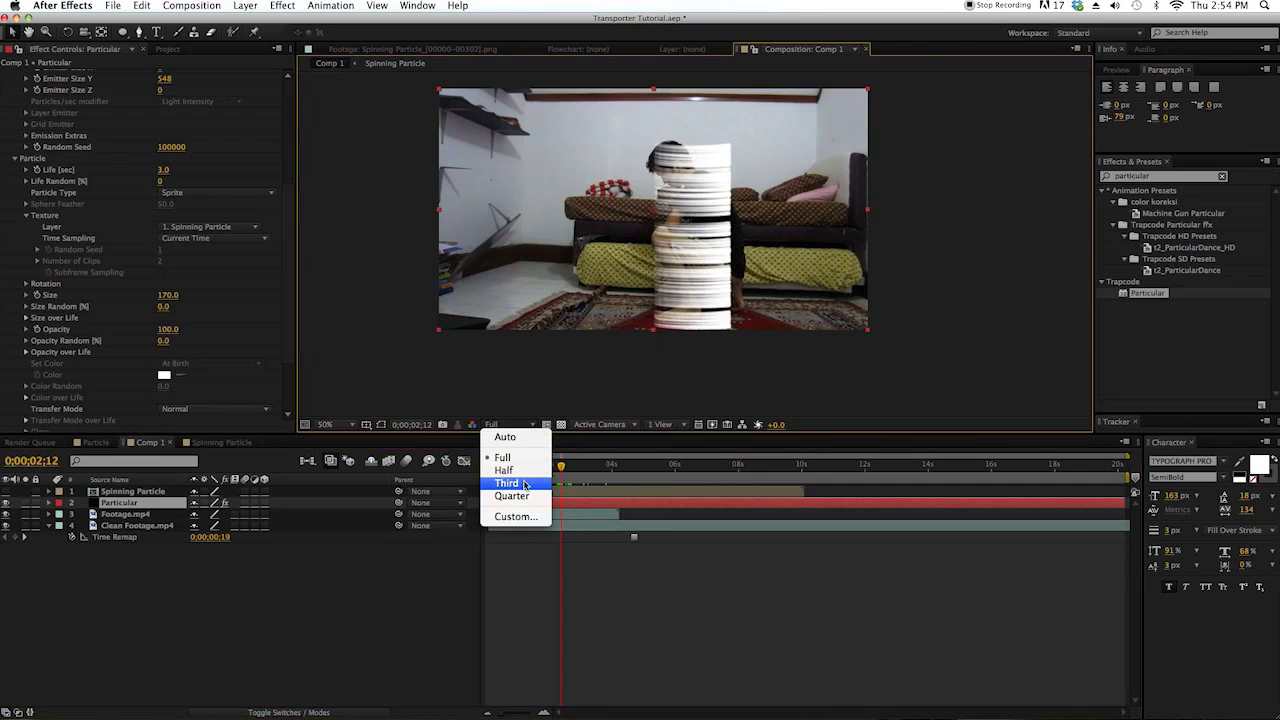
{"action": "left_click", "coordinate": [524, 484]}
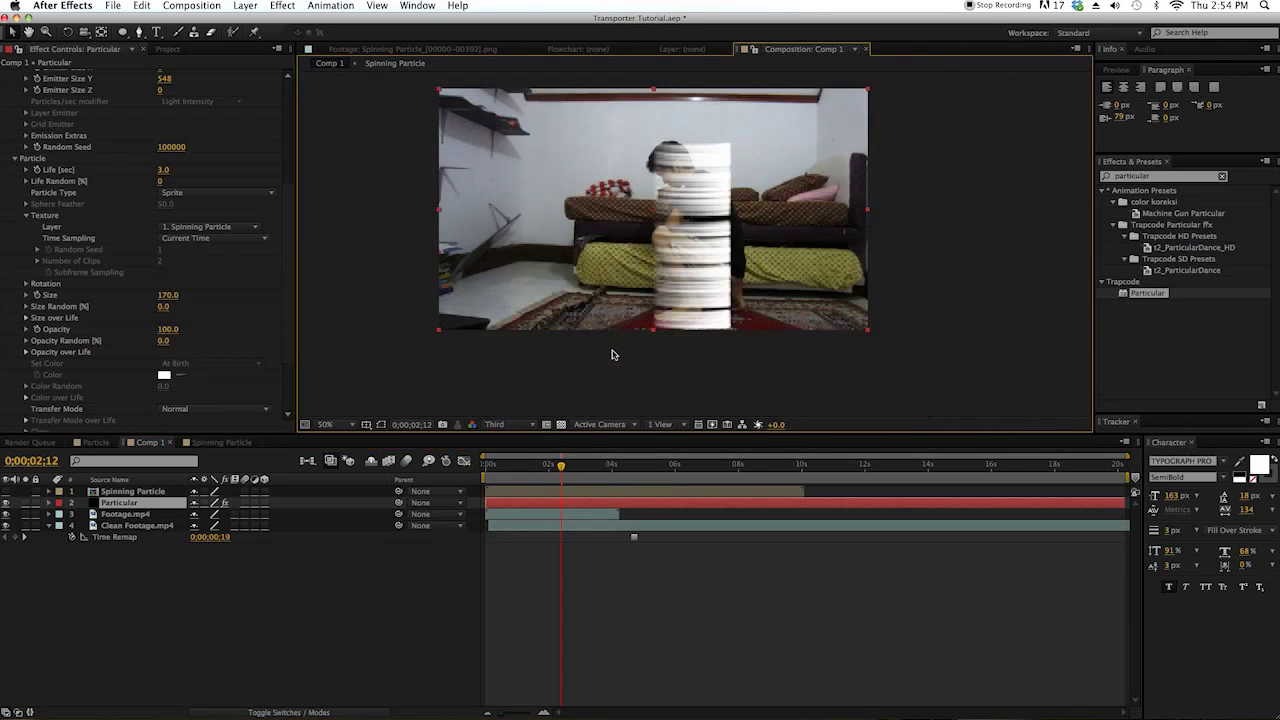
{"action": "left_click_drag", "start_coordinate": [561, 466], "coordinate": [552, 469]}
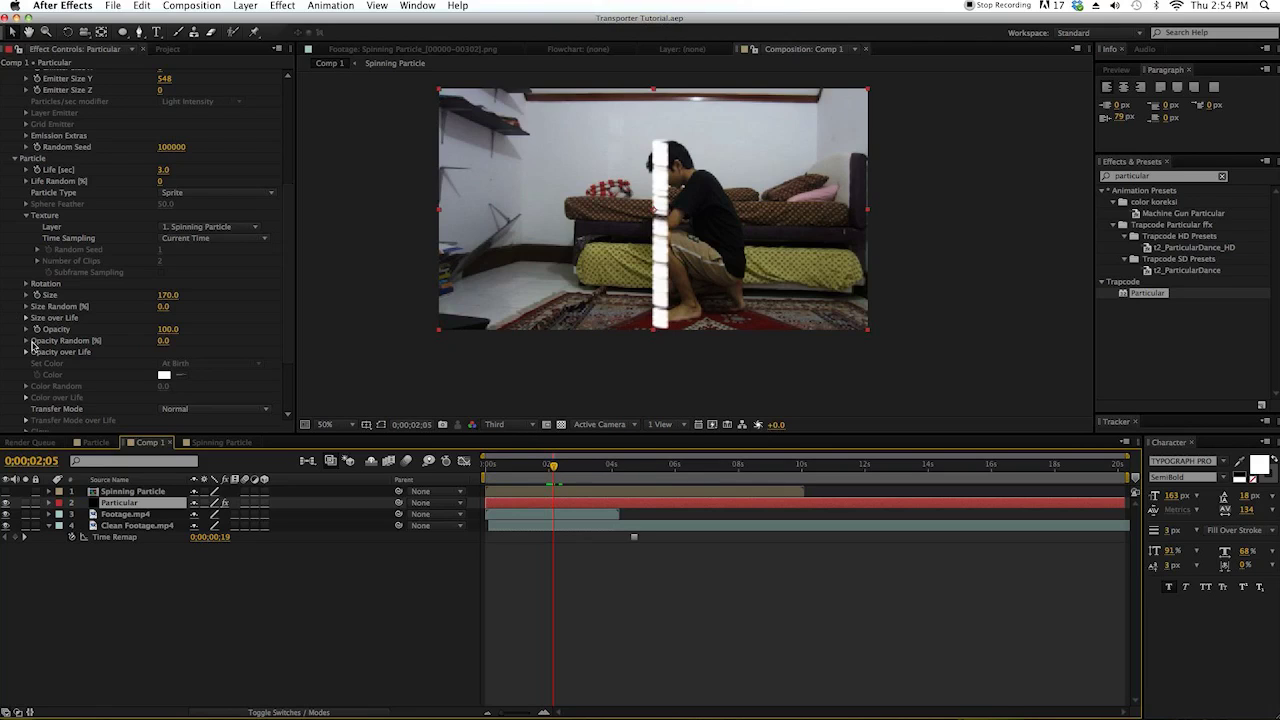
- Apply a descending linear ramp to both the Opacity over Life and Size over Life curves
{"action": "left_click", "coordinate": [26, 351]}
{"action": "left_click", "coordinate": [210, 381]}
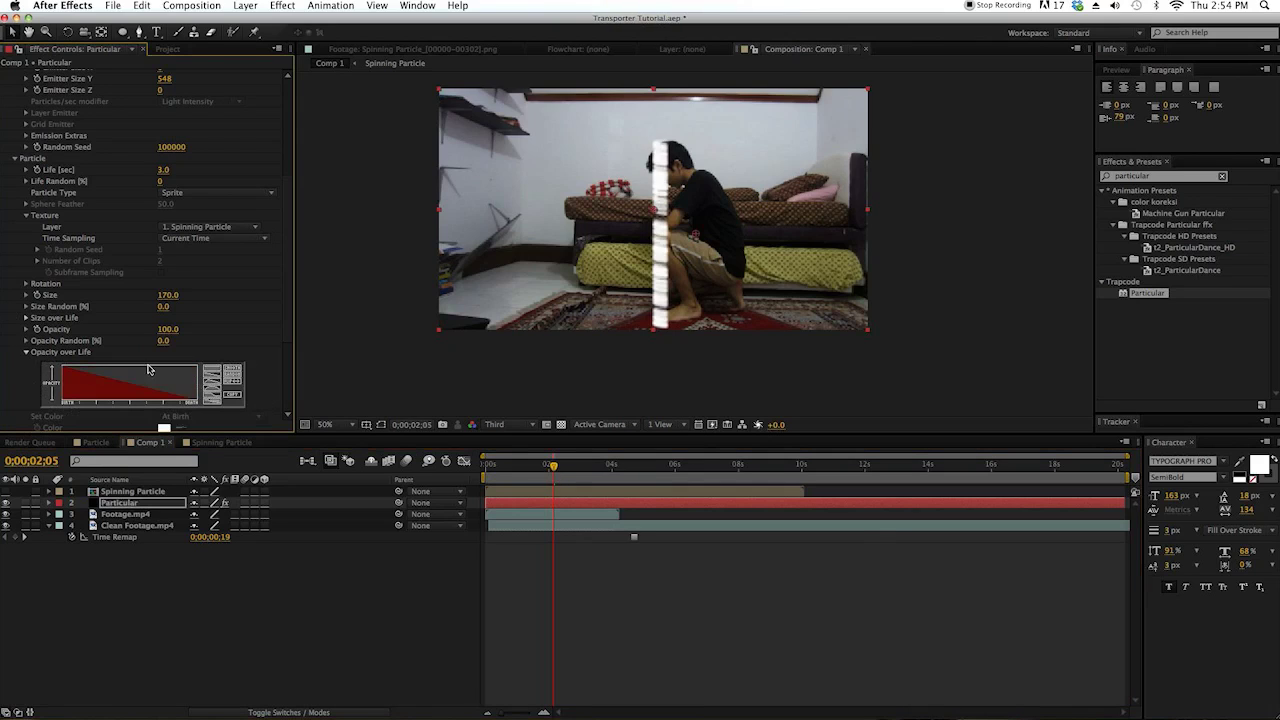
{"action": "scroll", "coordinate": [37, 372], "scroll_direction": "down", "scroll_amount": 3}
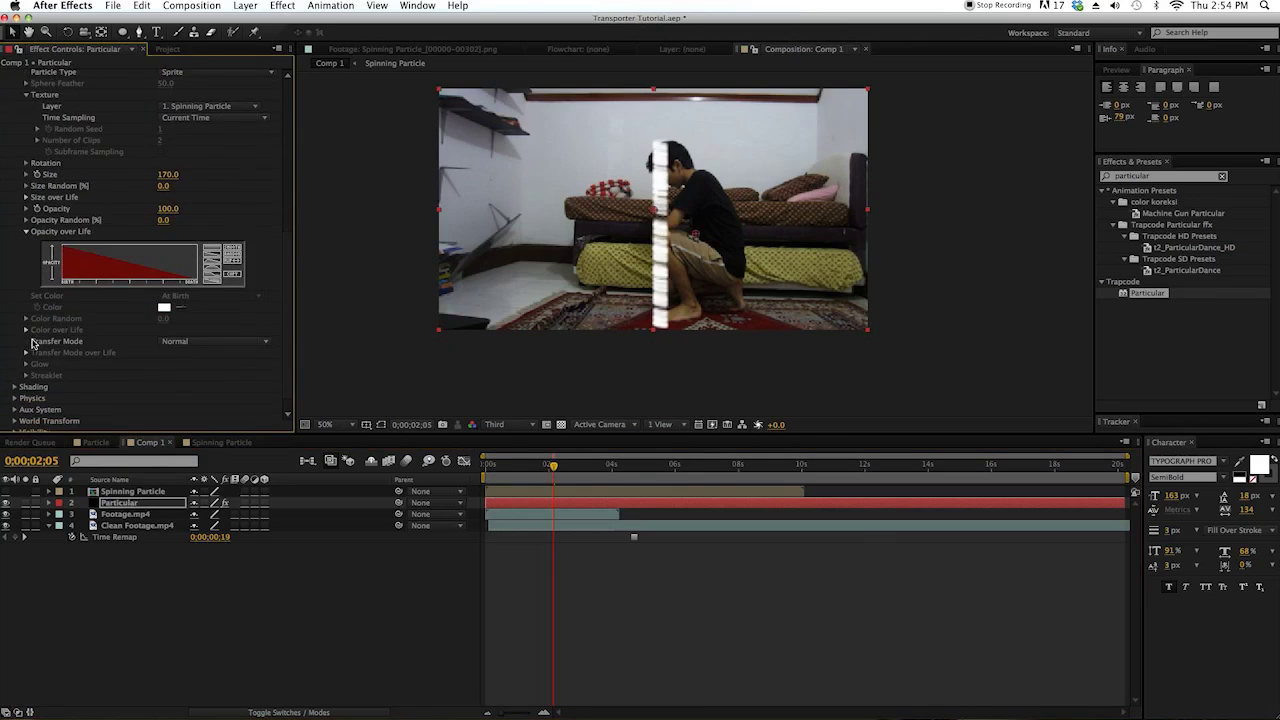
{"action": "scroll", "coordinate": [32, 334], "scroll_direction": "up", "scroll_amount": 1}
{"action": "left_click", "coordinate": [27, 238]}
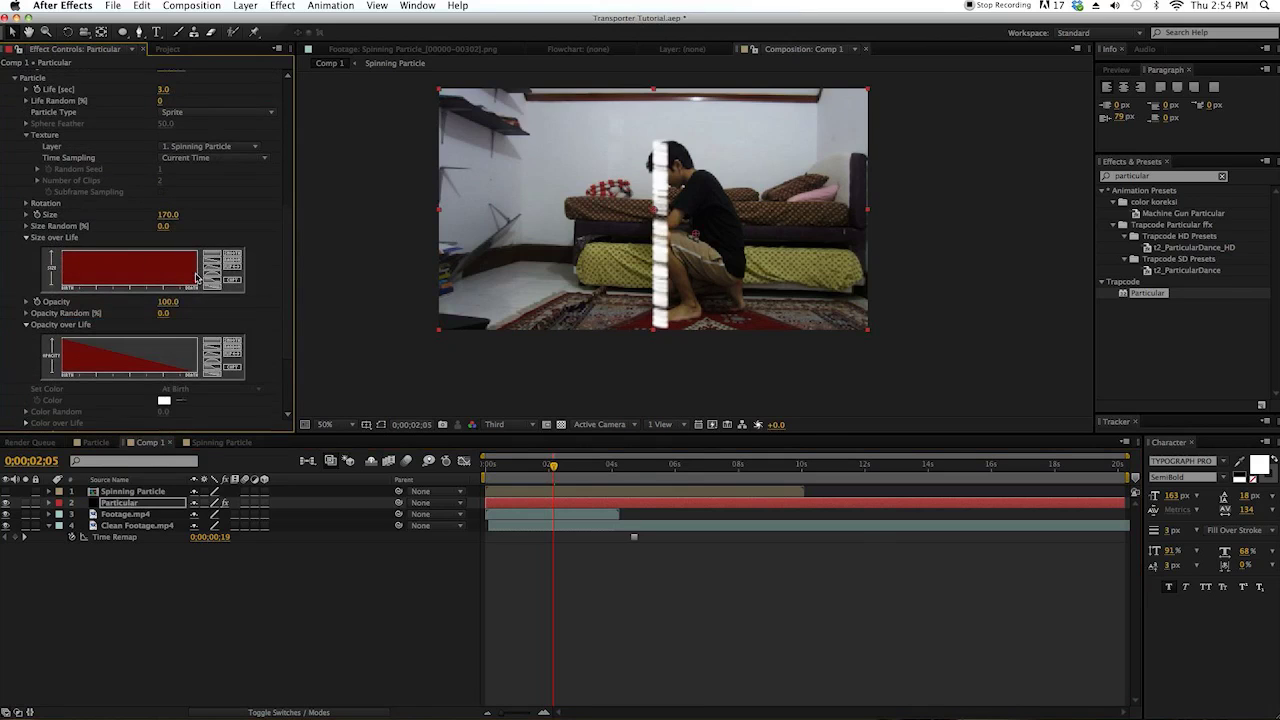
{"action": "left_click", "coordinate": [212, 262]}
- Move to about 0;00;02;14 and set the particles' Size Random to 28%
{"action": "left_click", "coordinate": [563, 470]}
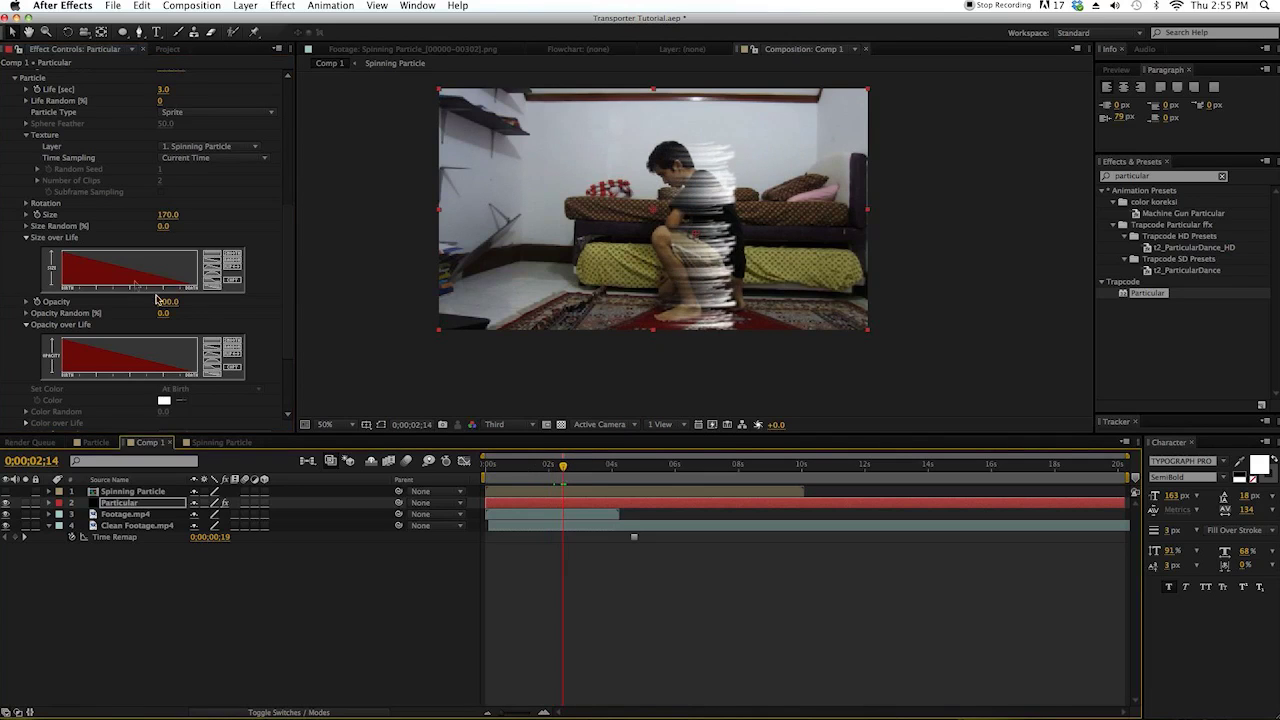
{"action": "scroll", "coordinate": [157, 300], "scroll_direction": "up", "scroll_amount": 3}
{"action": "mouse_move", "coordinate": [165, 278]}
{"action": "left_mouse_down"}
{"action": "mouse_move", "coordinate": [212, 276]}
{"action": "mouse_move", "coordinate": [185, 278]}
{"action": "left_mouse_up"}
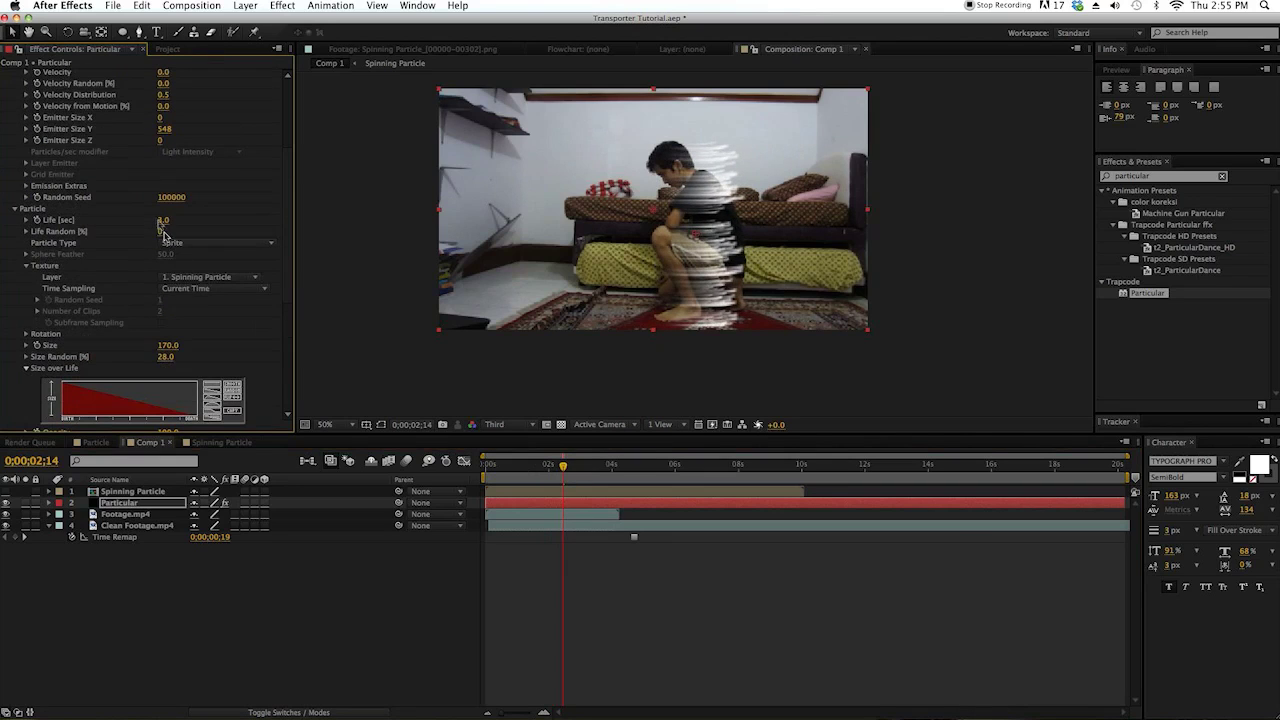
- Set the particle Life to 2 seconds and Life Random to about 89%
{"action": "left_click", "coordinate": [165, 221]}
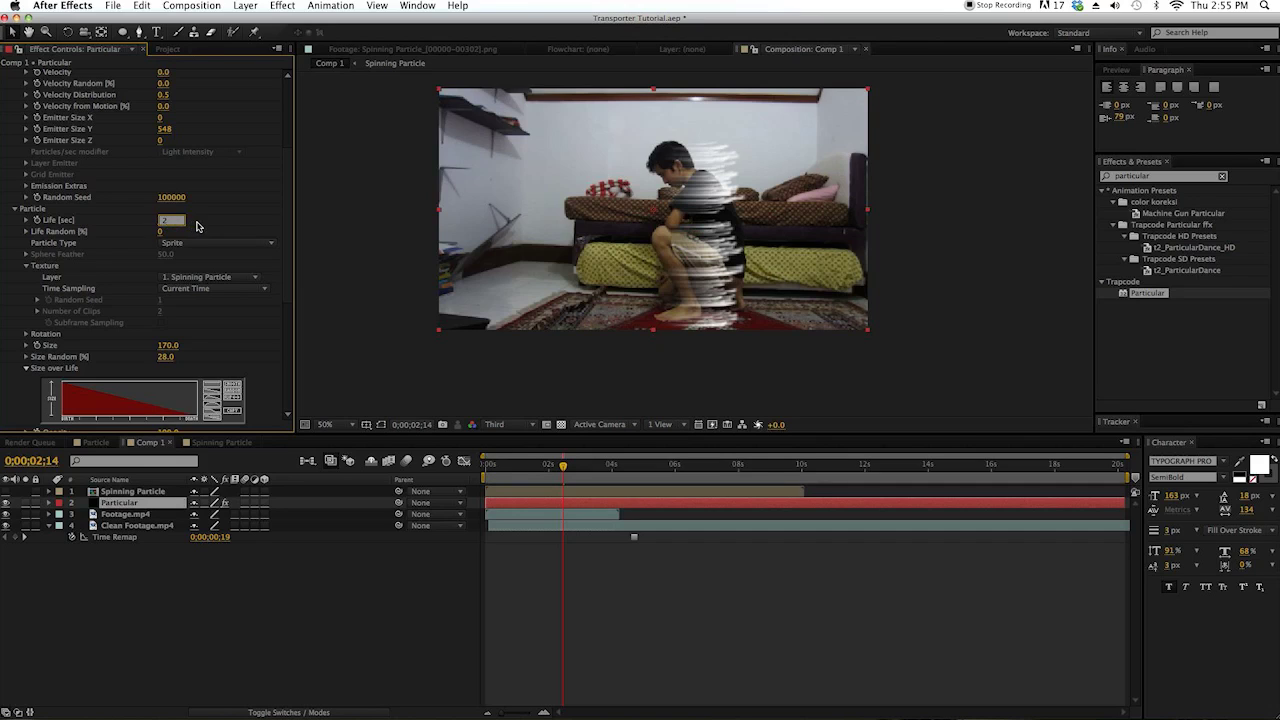
{"action": "key", "text": "Return"}
{"action": "left_click_drag", "start_coordinate": [158, 233], "coordinate": [217, 231]}
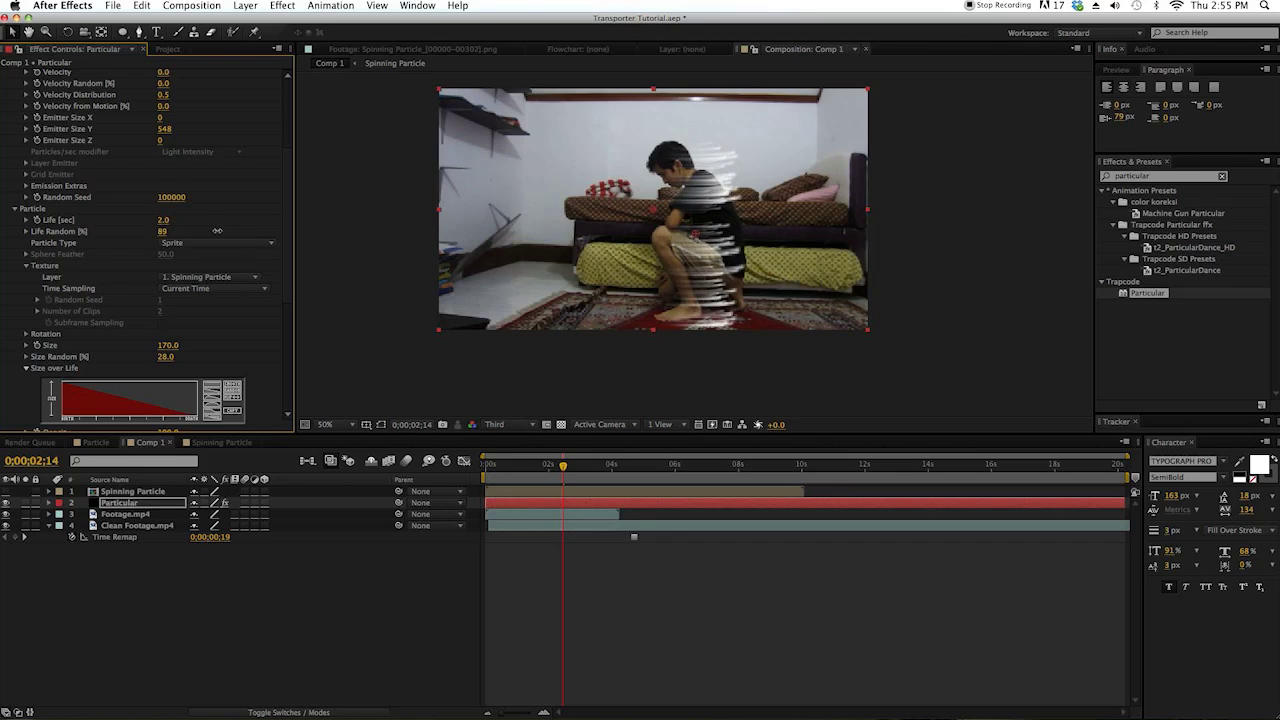
- Set the sprite texture's Time Sampling to Start at Birth – Loop and go to about 0;00;02;05
{"action": "mouse_move", "coordinate": [564, 472]}
{"action": "left_mouse_down"}
{"action": "mouse_move", "coordinate": [546, 472]}
{"action": "mouse_move", "coordinate": [561, 472]}
{"action": "left_mouse_up"}
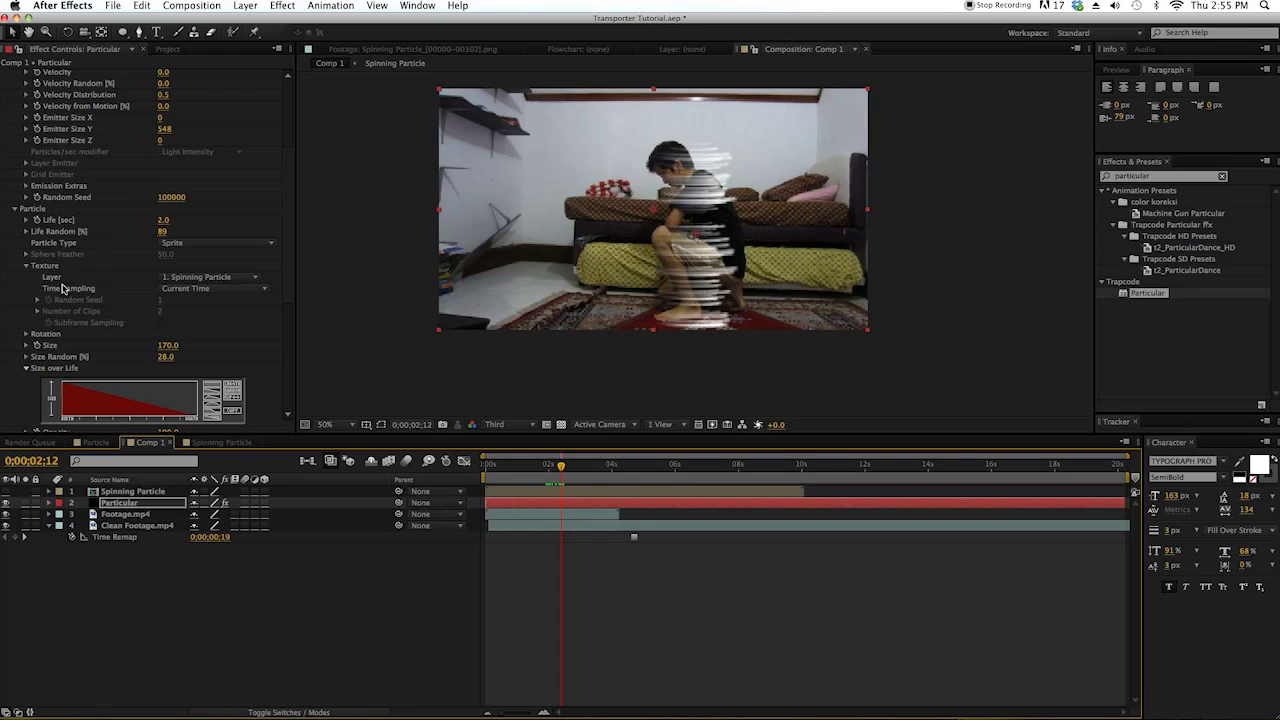
{"action": "left_click", "coordinate": [185, 289]}
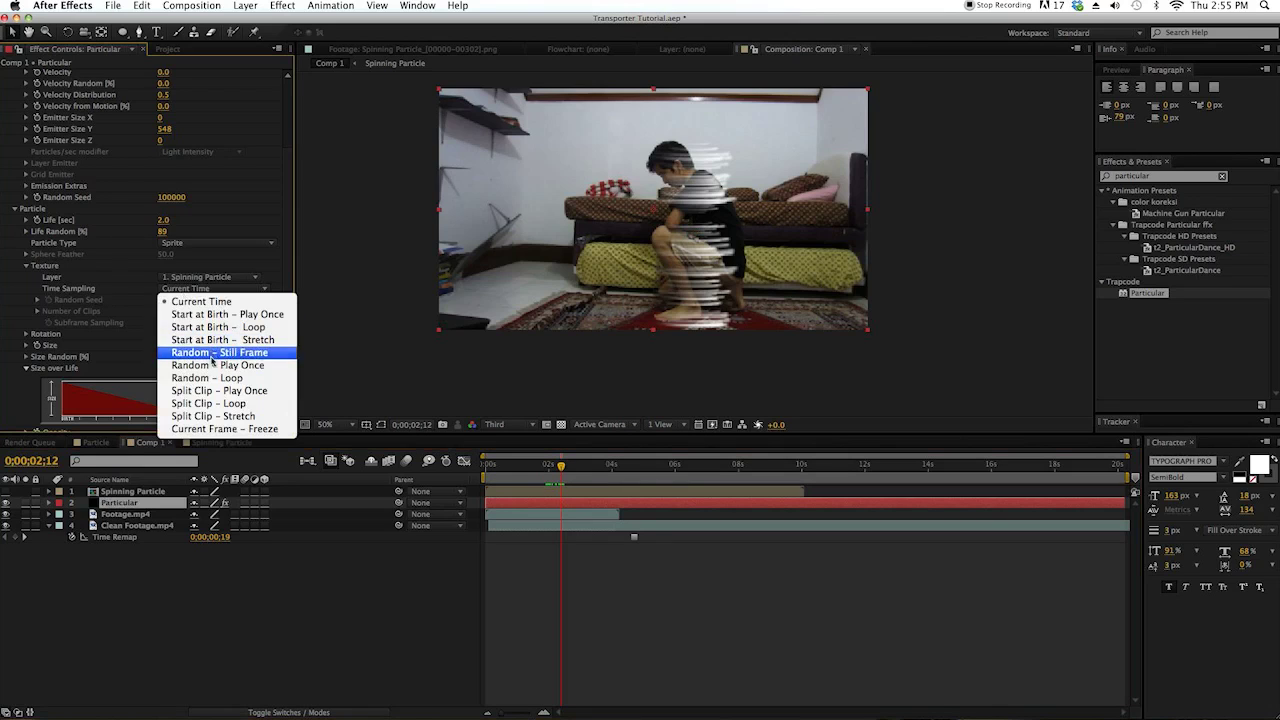
{"action": "left_click", "coordinate": [205, 327]}
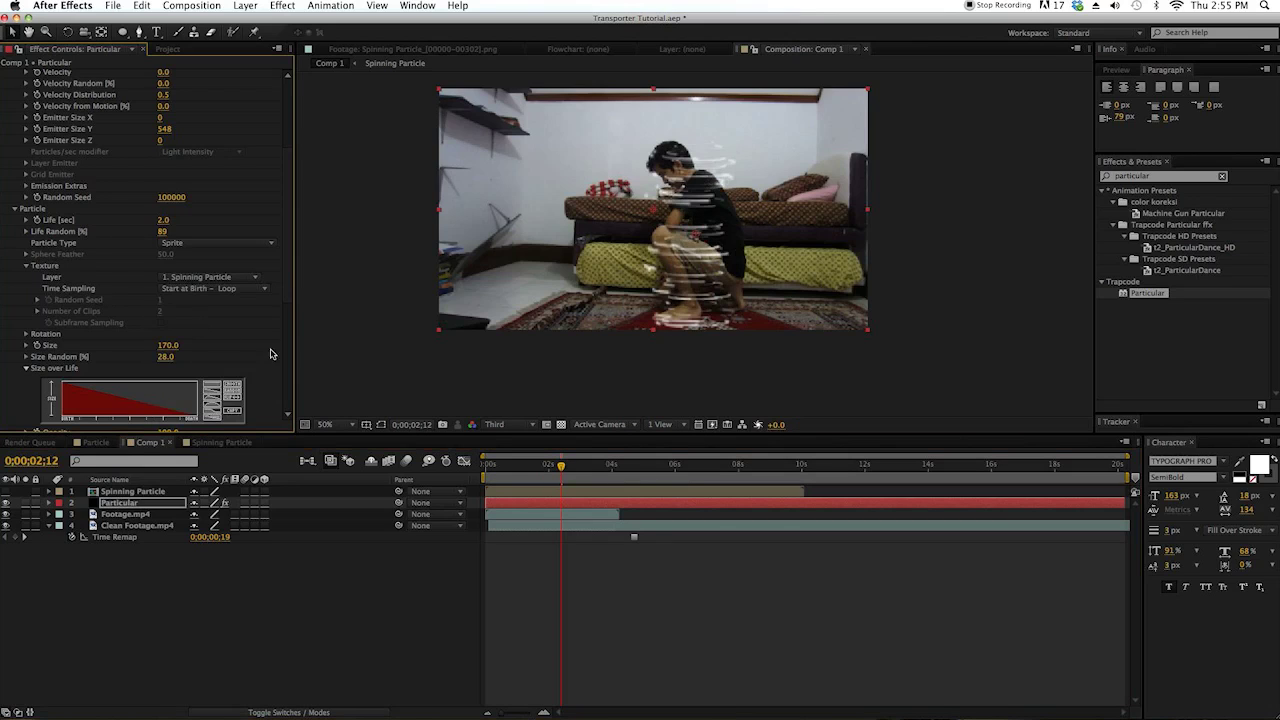
{"action": "mouse_move", "coordinate": [561, 466]}
{"action": "left_mouse_down"}
{"action": "mouse_move", "coordinate": [491, 470]}
{"action": "mouse_move", "coordinate": [594, 470]}
{"action": "mouse_move", "coordinate": [550, 478]}
{"action": "left_mouse_up"}
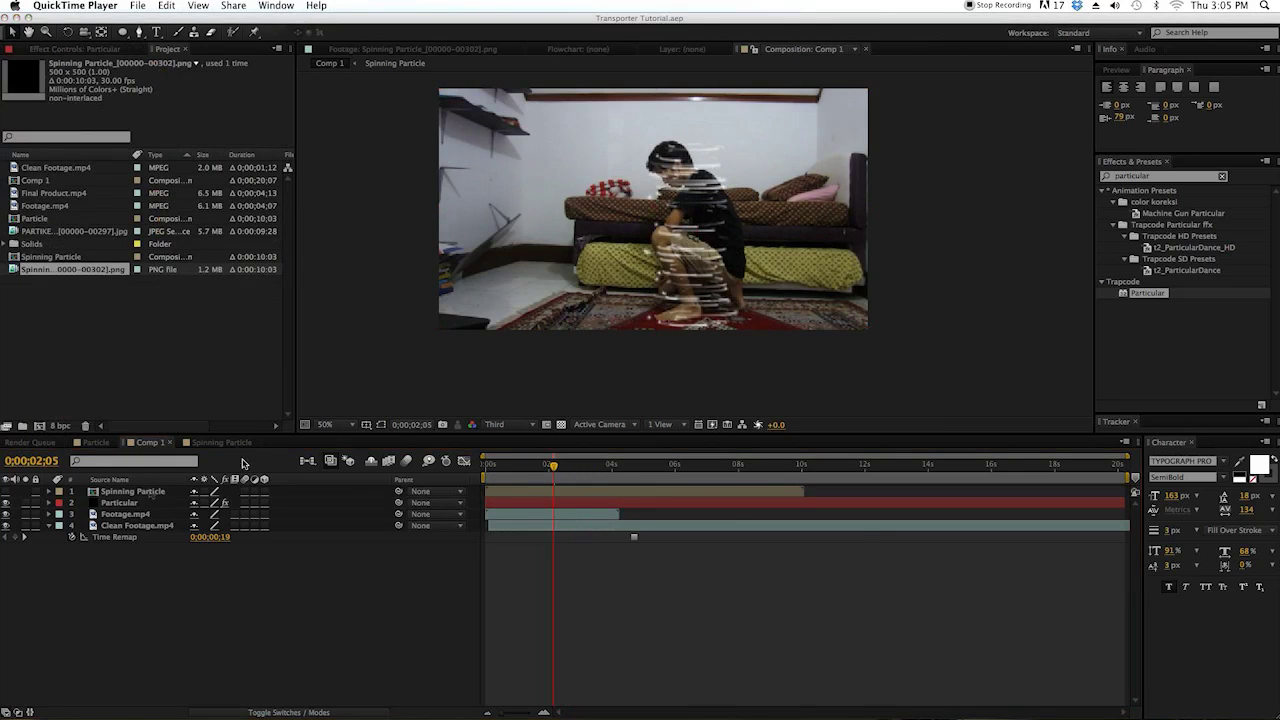
- Enable keyframing for Particles/sec on the Particular layer at the first frame and set its value to 20
{"action": "left_click", "coordinate": [92, 503]}
{"action": "left_click", "coordinate": [99, 504]}
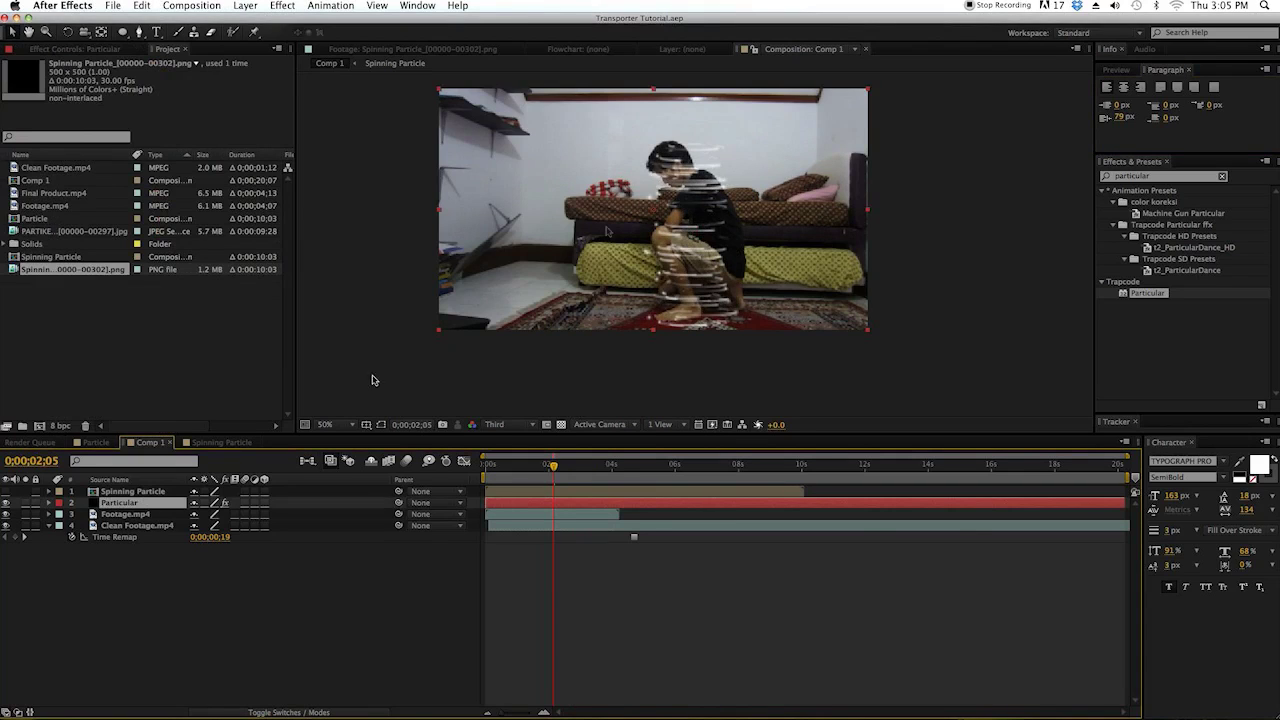
{"action": "left_click_drag", "start_coordinate": [698, 231], "coordinate": [732, 231]}
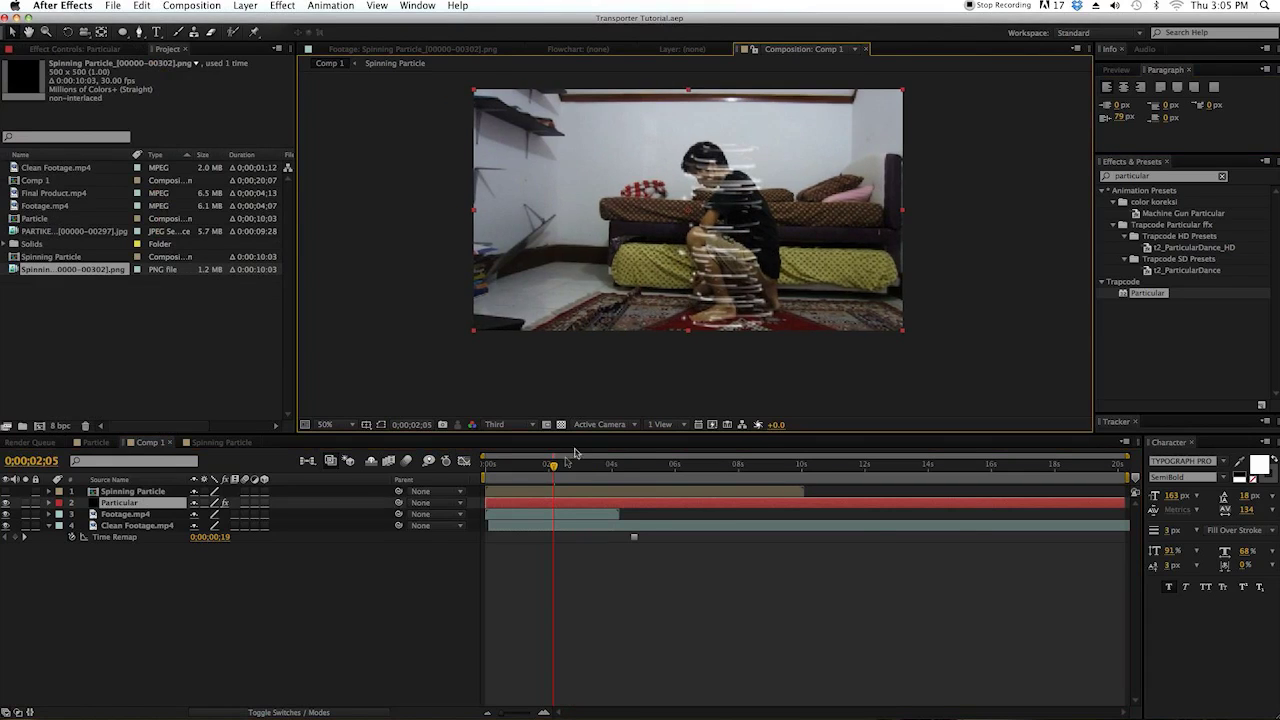
{"action": "left_click_drag", "start_coordinate": [537, 472], "coordinate": [475, 474]}
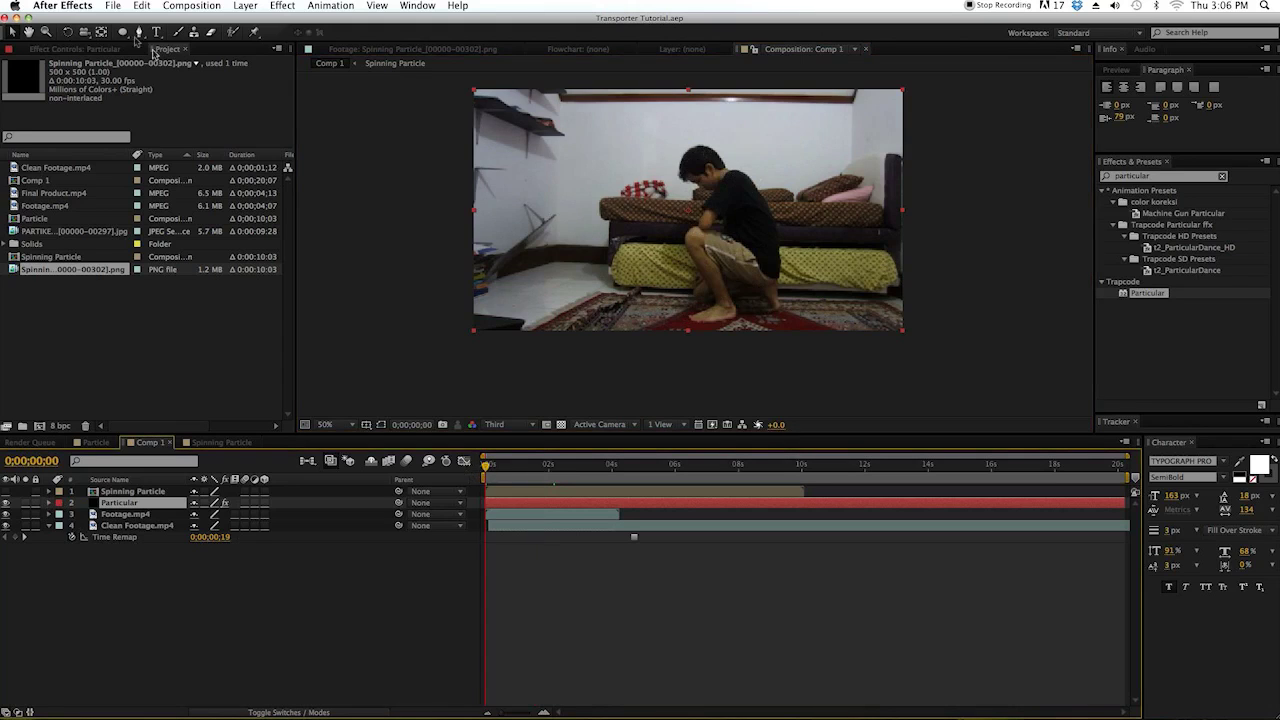
{"action": "left_click", "coordinate": [100, 49]}
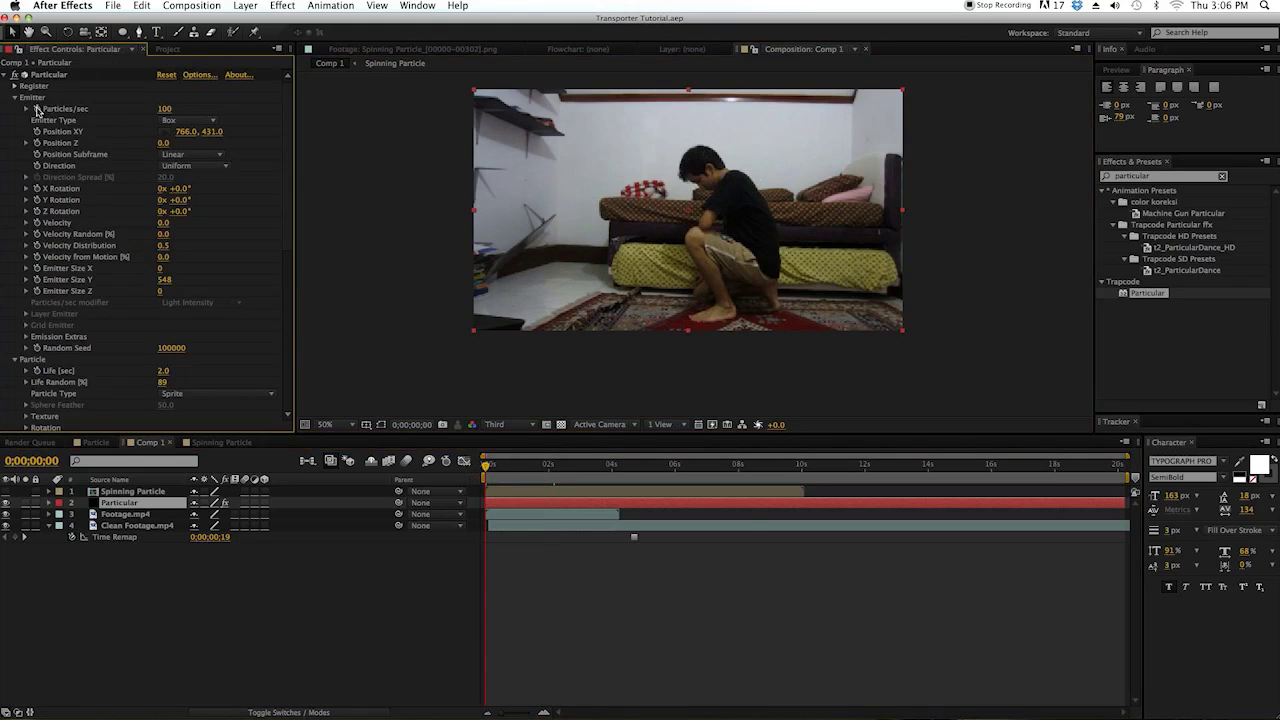
{"action": "left_click", "coordinate": [37, 109]}
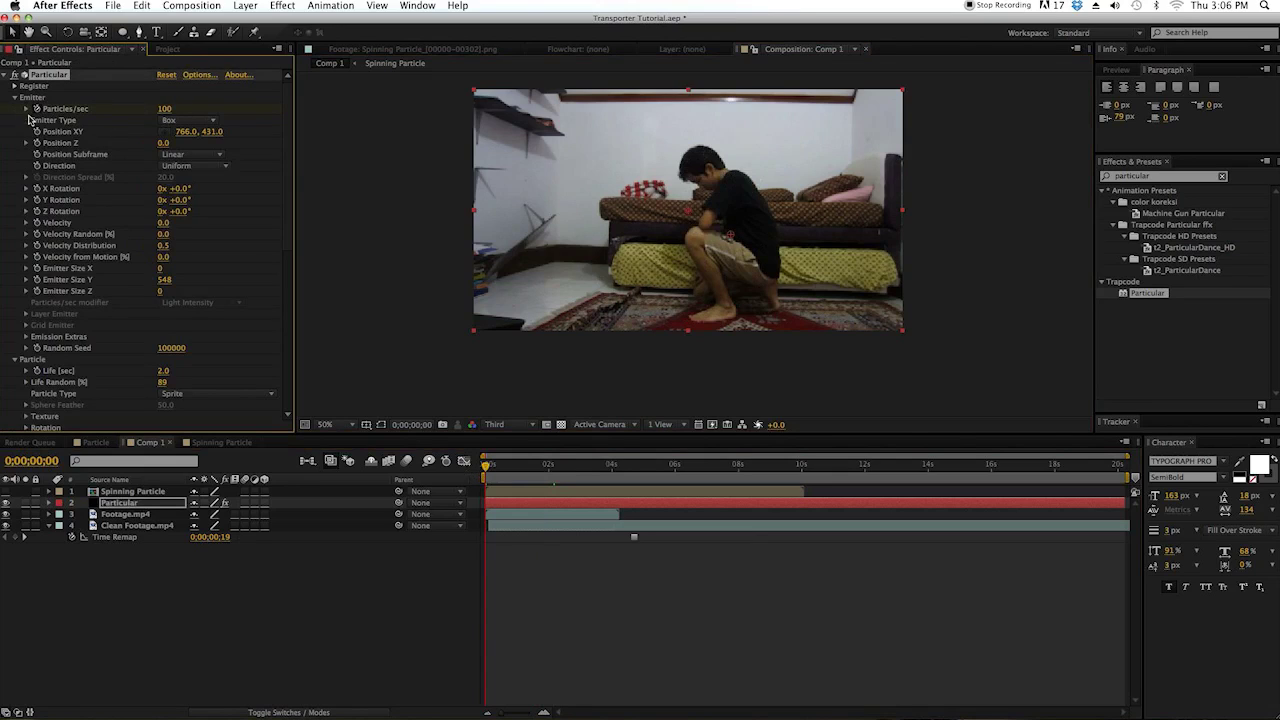
{"action": "key", "text": "u"}
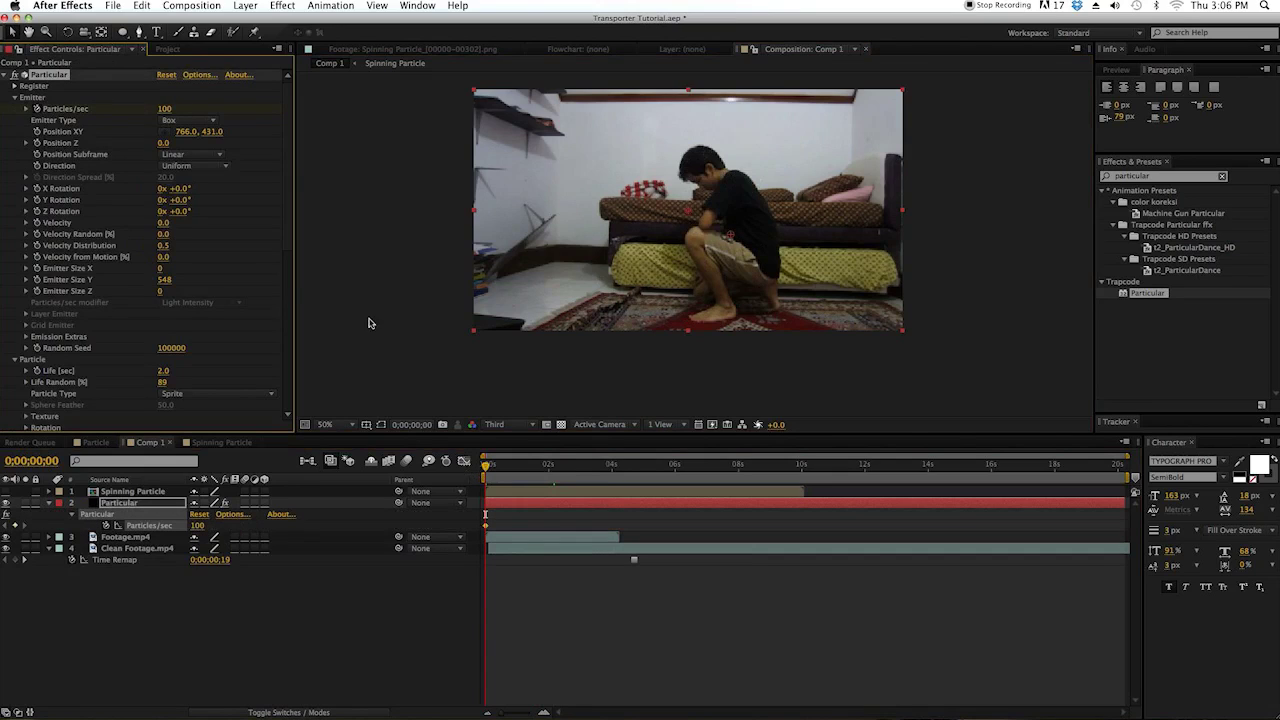
{"action": "left_click", "coordinate": [164, 108]}
{"action": "key", "text": "Return"}
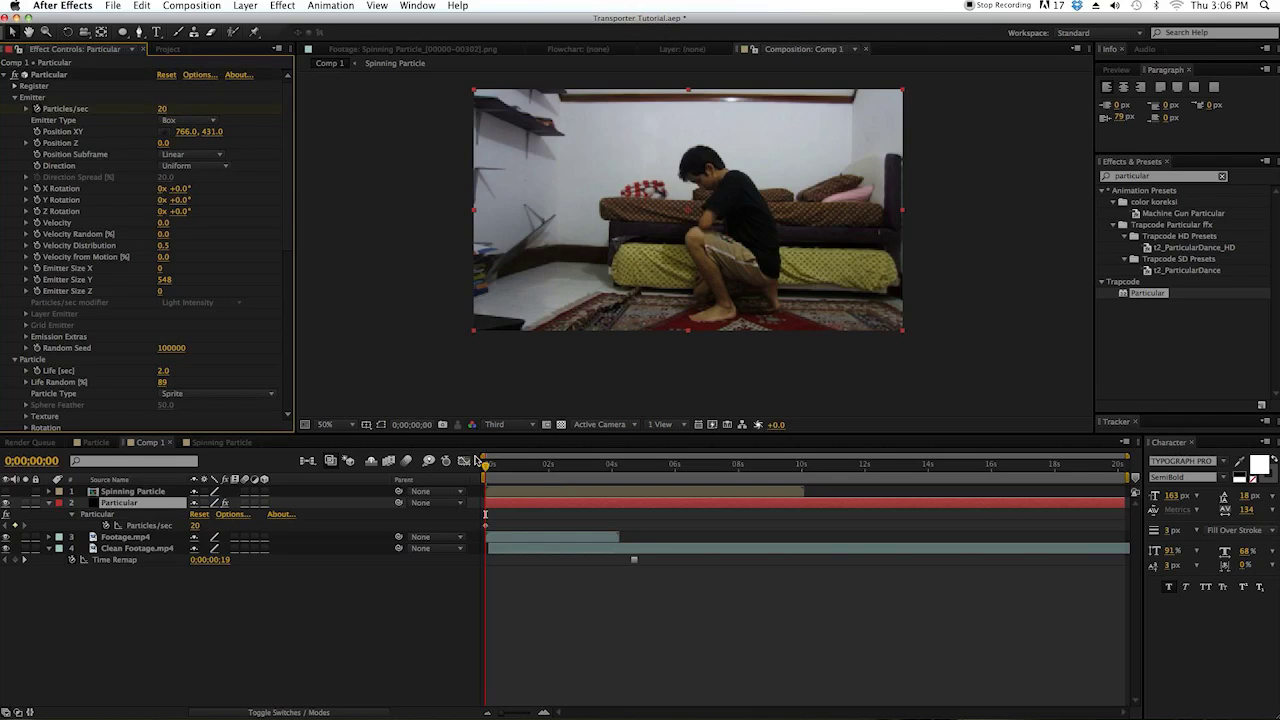
- Switch the composition's time display to frame numbers and go to frame 43
{"action": "left_click_drag", "start_coordinate": [498, 467], "coordinate": [510, 468]}
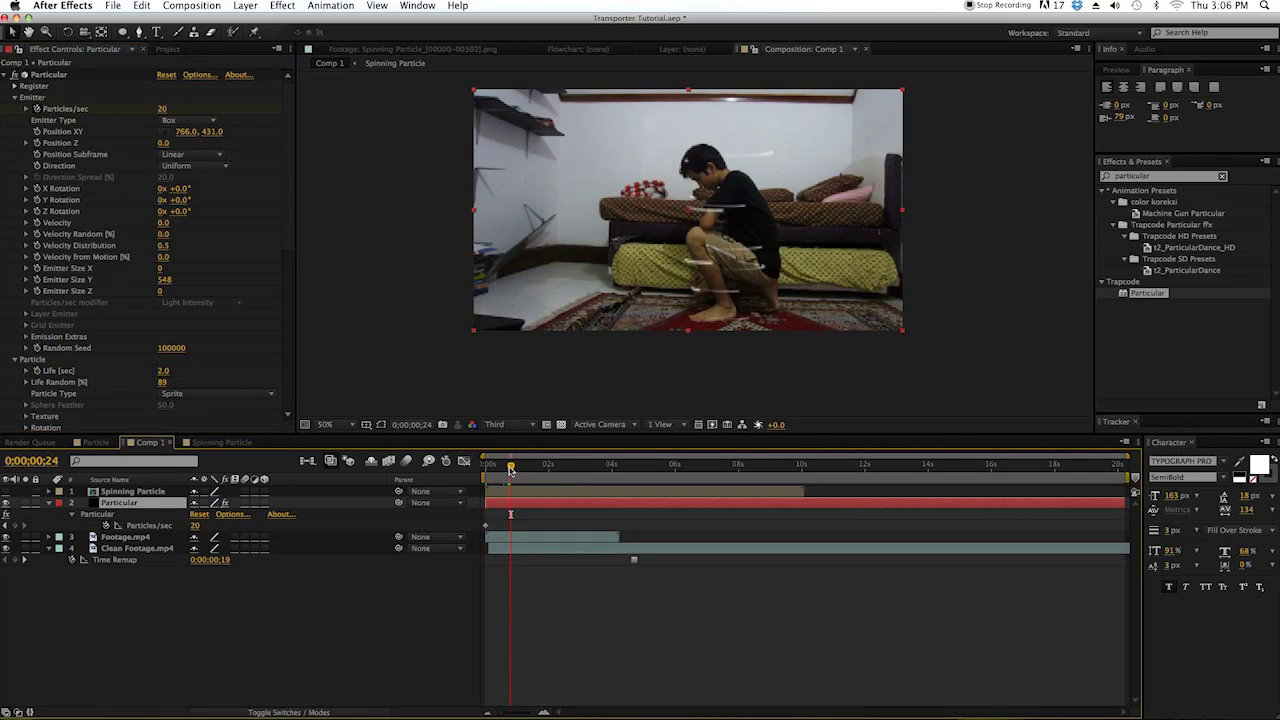
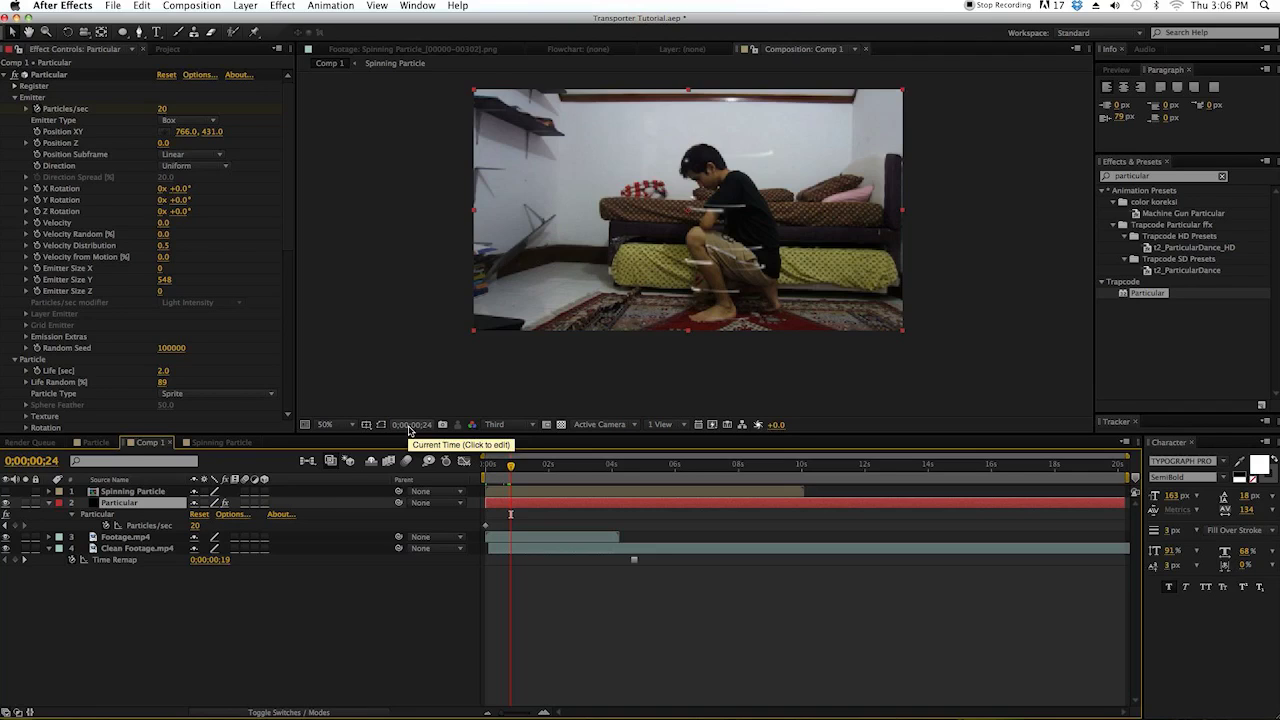
{"action": "left_click", "coordinate": [408, 428], "text": "super"}
{"action": "left_click_drag", "start_coordinate": [511, 468], "coordinate": [533, 470]}
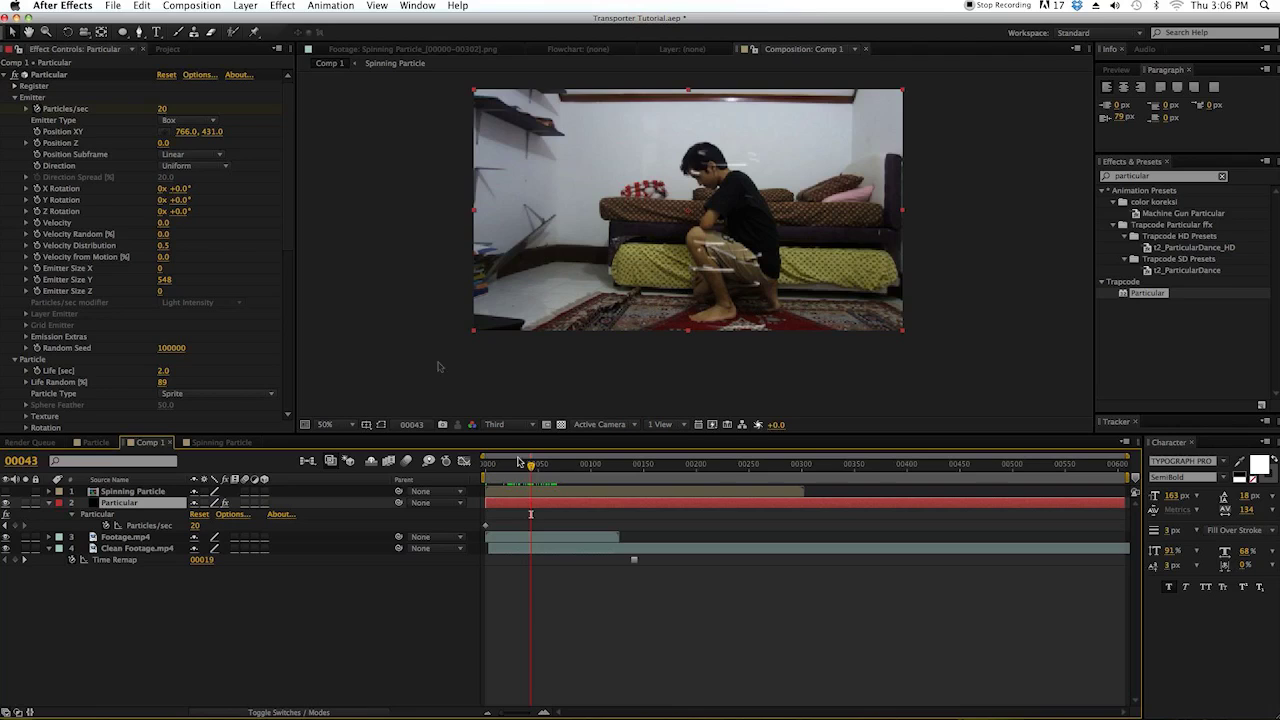
- Add a Particles/sec keyframe with a value of 300 at frame 43
{"action": "left_click", "coordinate": [163, 109]}
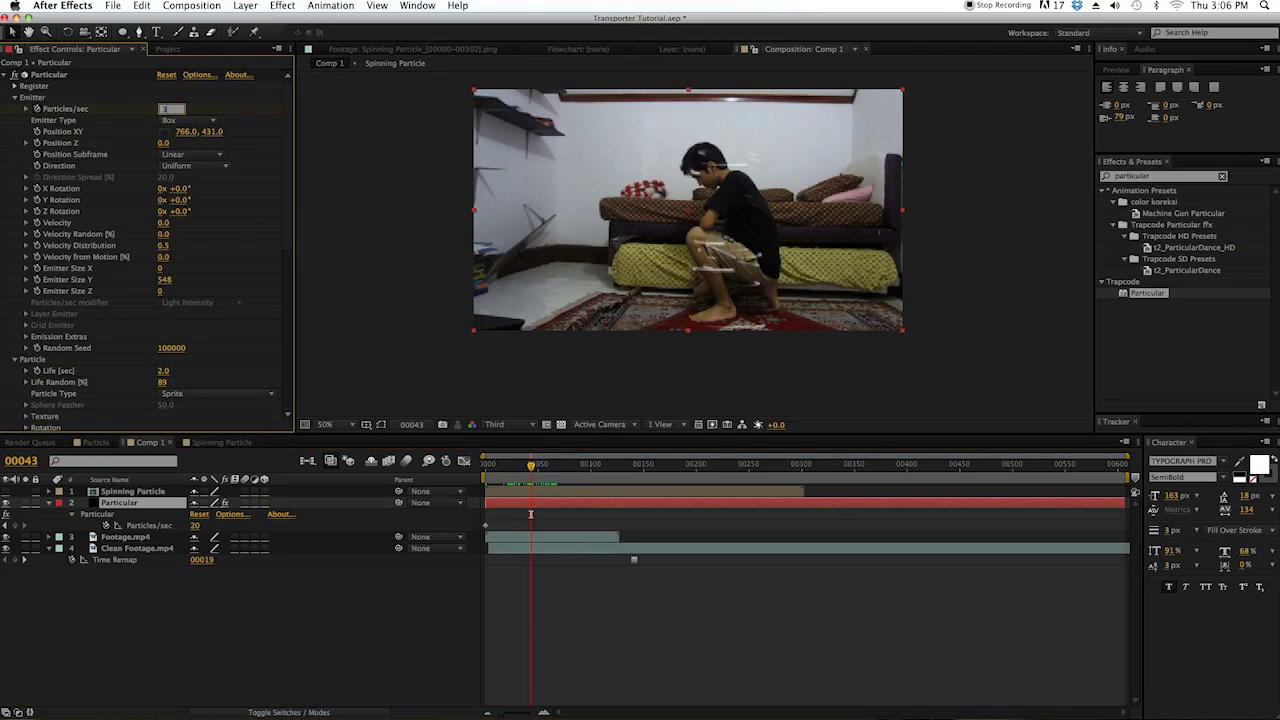
{"action": "type", "text": "30"}
{"action": "key", "text": "Return"}
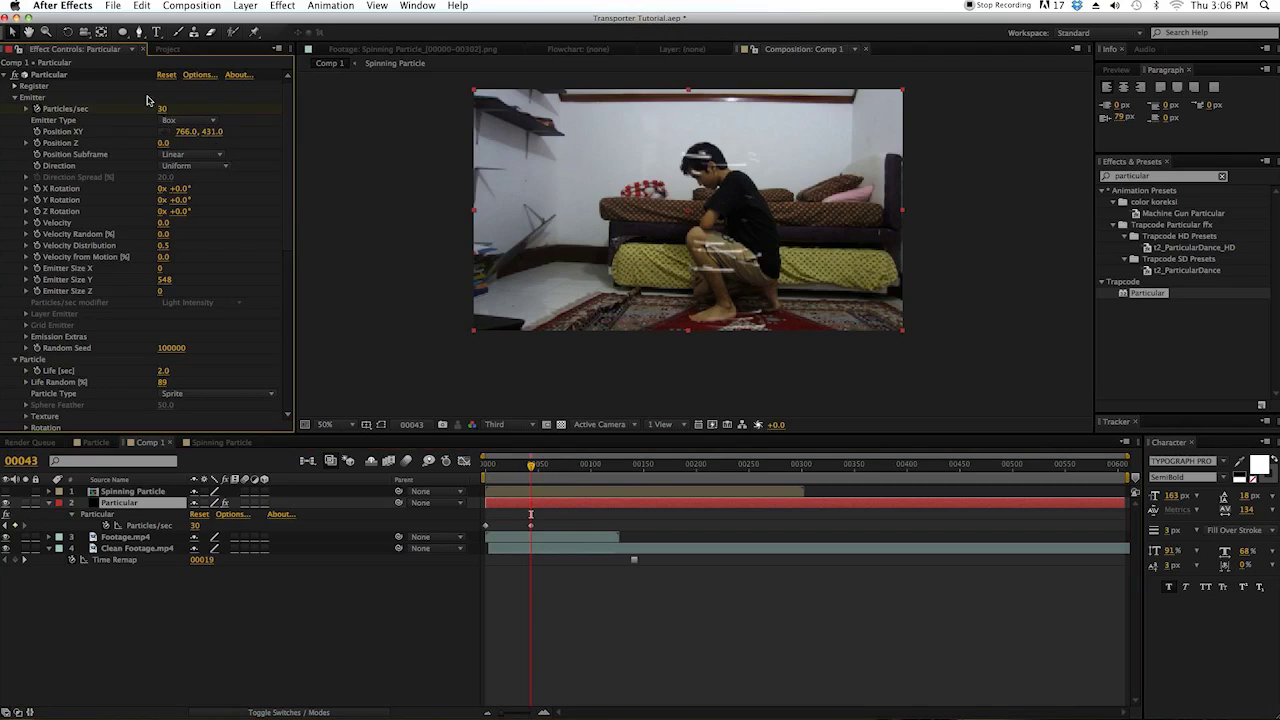
{"action": "left_click", "coordinate": [163, 110]}
{"action": "type", "text": "300"}
{"action": "key", "text": "Return"}
- Add Particles/sec keyframes of 300 at frame 67 and 0 at frame 89
{"action": "left_click_drag", "start_coordinate": [571, 475], "coordinate": [557, 471]}
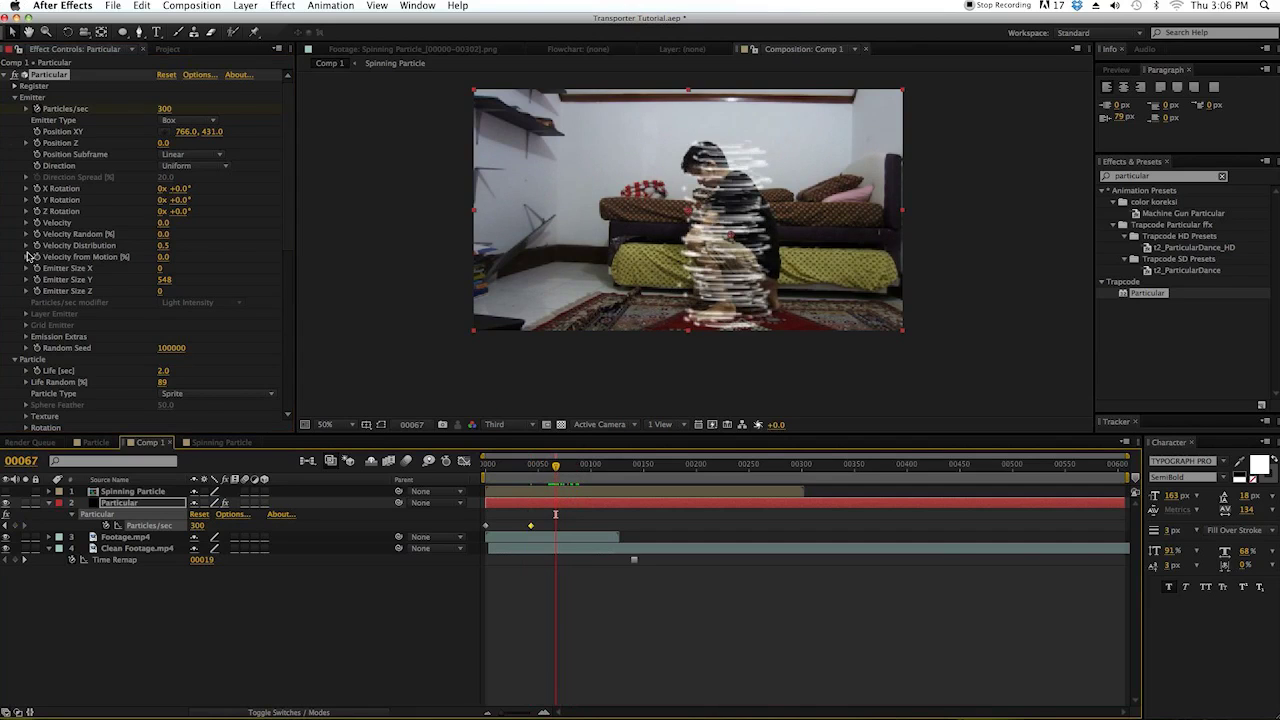
{"action": "left_click", "coordinate": [14, 525]}
{"action": "left_click", "coordinate": [577, 467]}
{"action": "mouse_move", "coordinate": [577, 467]}
{"action": "left_mouse_down"}
{"action": "mouse_move", "coordinate": [595, 467]}
{"action": "mouse_move", "coordinate": [579, 467]}
{"action": "left_mouse_up"}
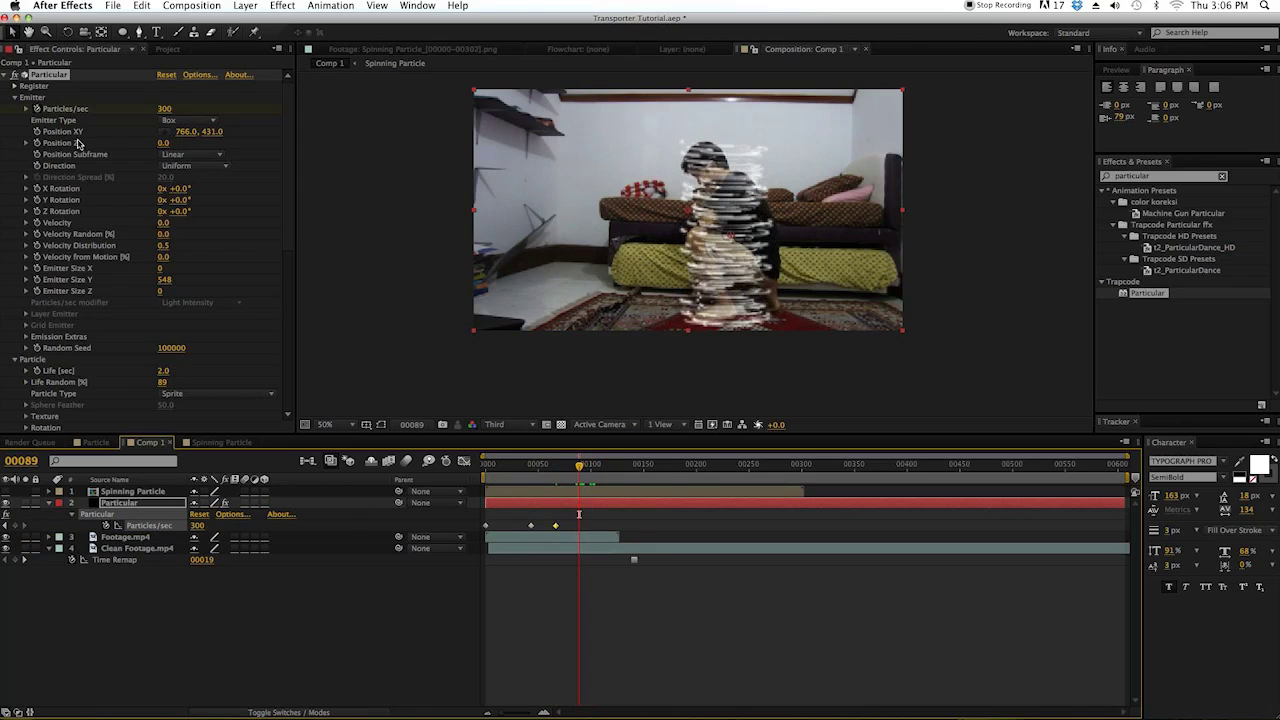
{"action": "left_click", "coordinate": [165, 108]}
{"action": "type", "text": "0"}
{"action": "key", "text": "Return"}
- Return to frame 0, show the preview options and shorten the work area to end just after the Footage.mp4 layer
{"action": "key", "text": "Home"}
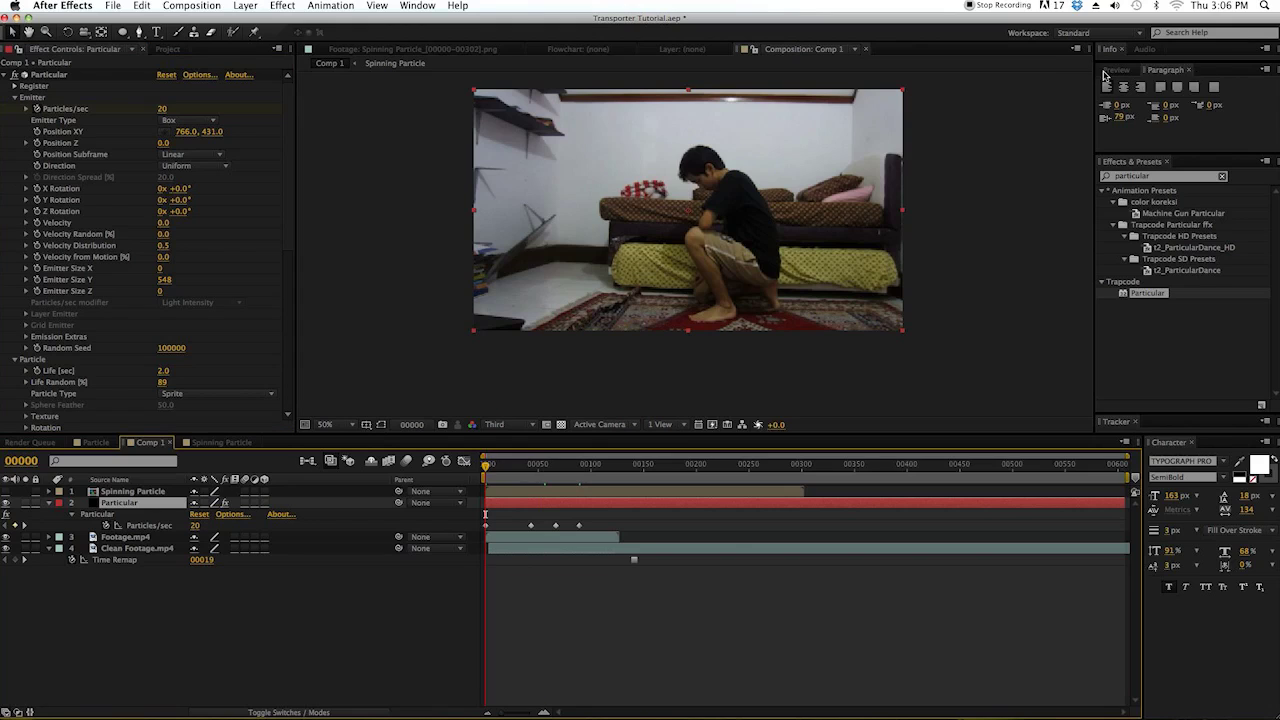
{"action": "left_click", "coordinate": [1112, 70]}
{"action": "left_click_drag", "start_coordinate": [1127, 477], "coordinate": [948, 477]}
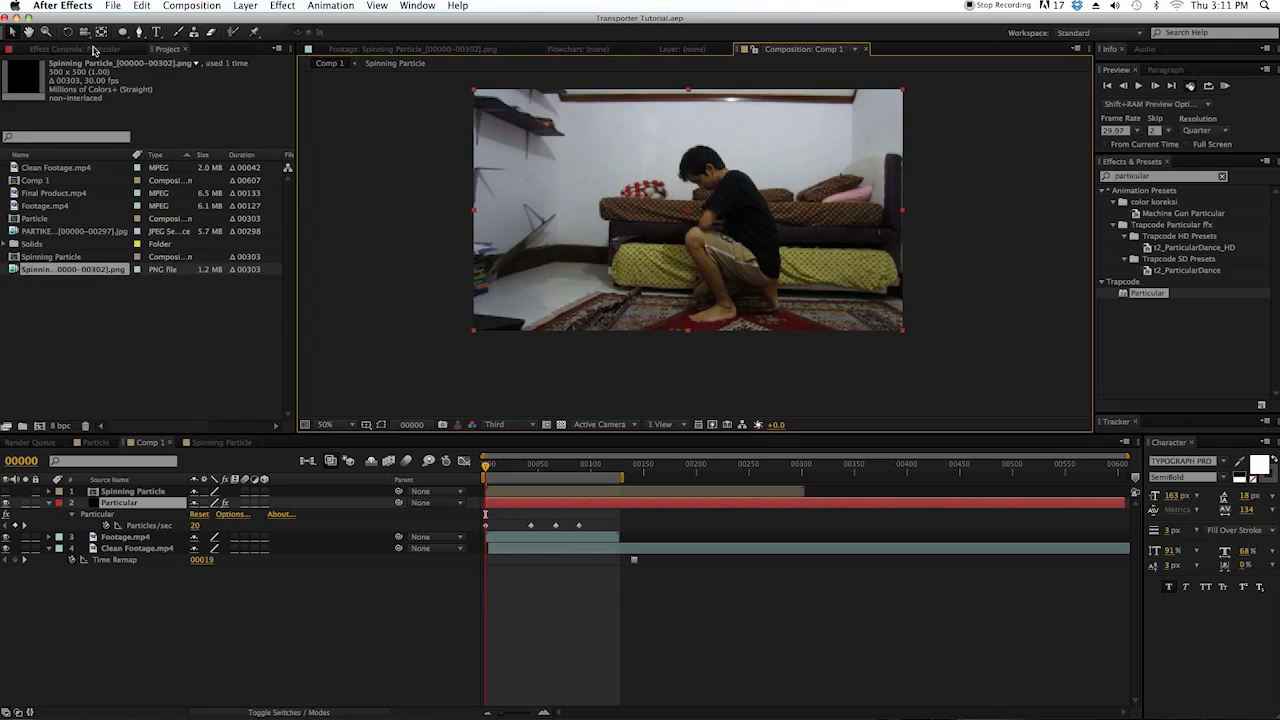
- Set the particle Life to 1 second and scrub to frame 90 to check the particles
{"action": "left_click", "coordinate": [93, 50]}
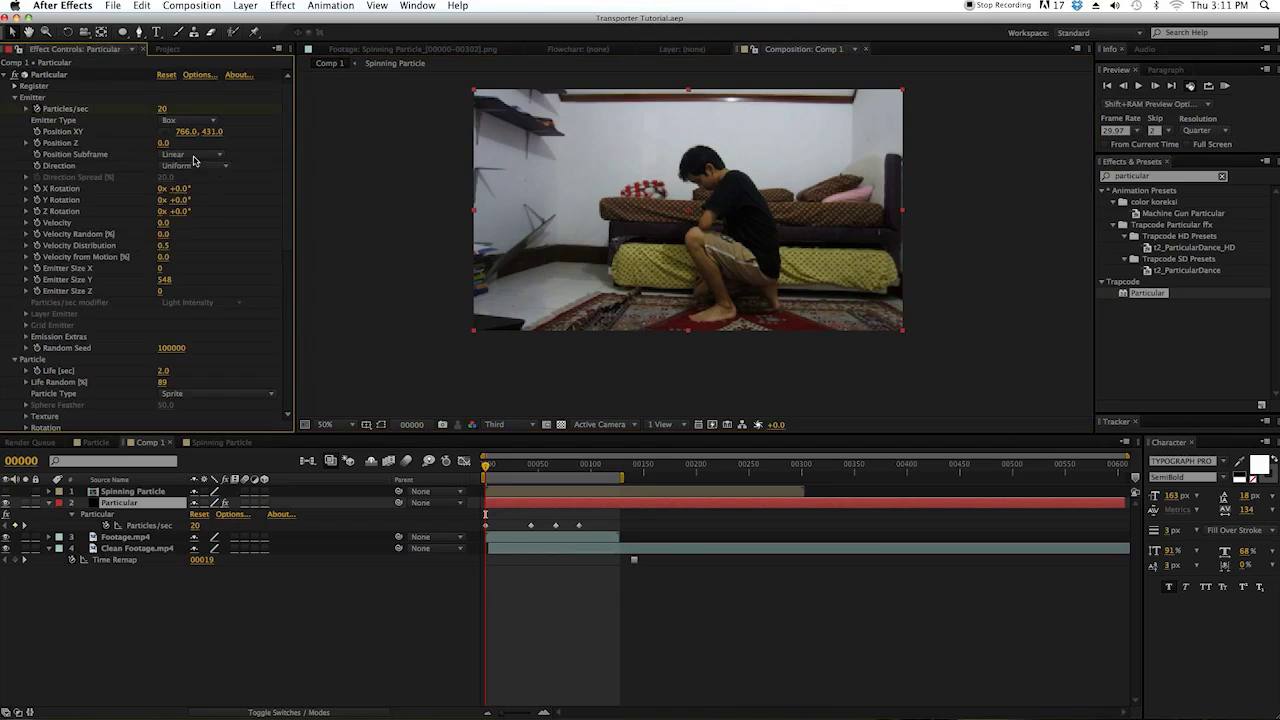
{"action": "scroll", "coordinate": [235, 170], "scroll_direction": "down", "scroll_amount": 2}
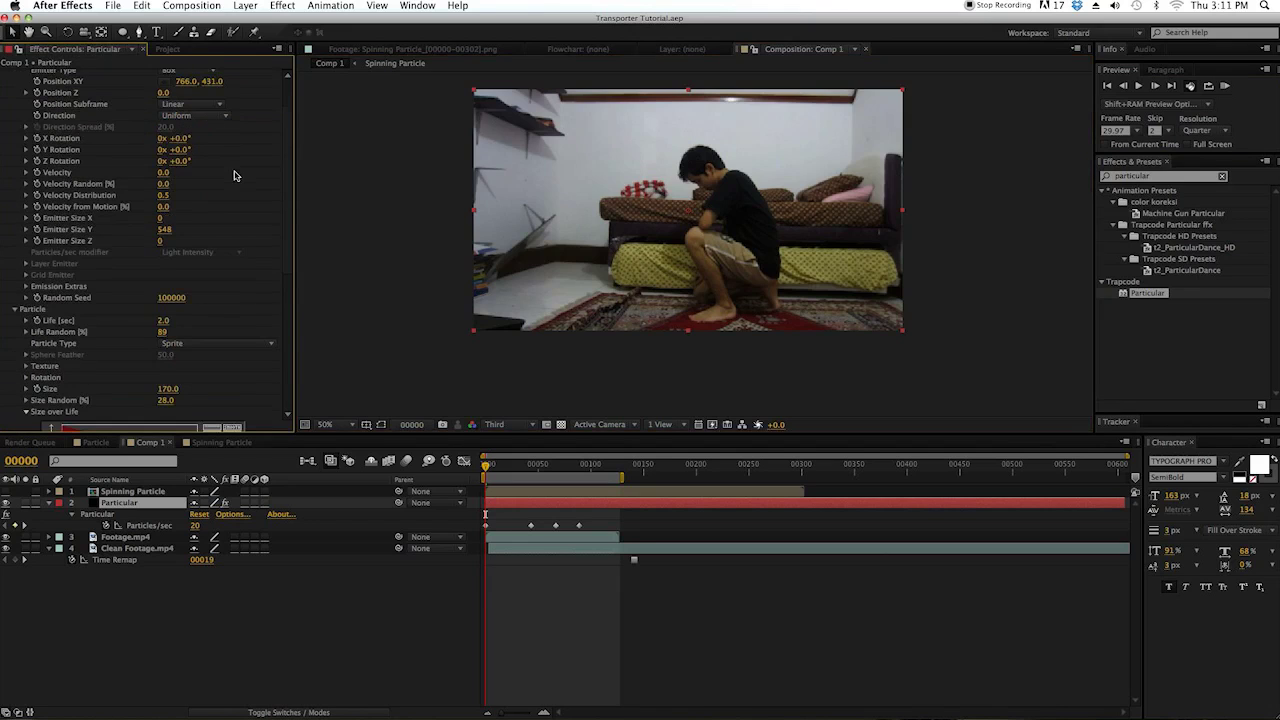
{"action": "left_click", "coordinate": [163, 320]}
{"action": "type", "text": "1"}
{"action": "key", "text": "Return"}
{"action": "left_click", "coordinate": [549, 470]}
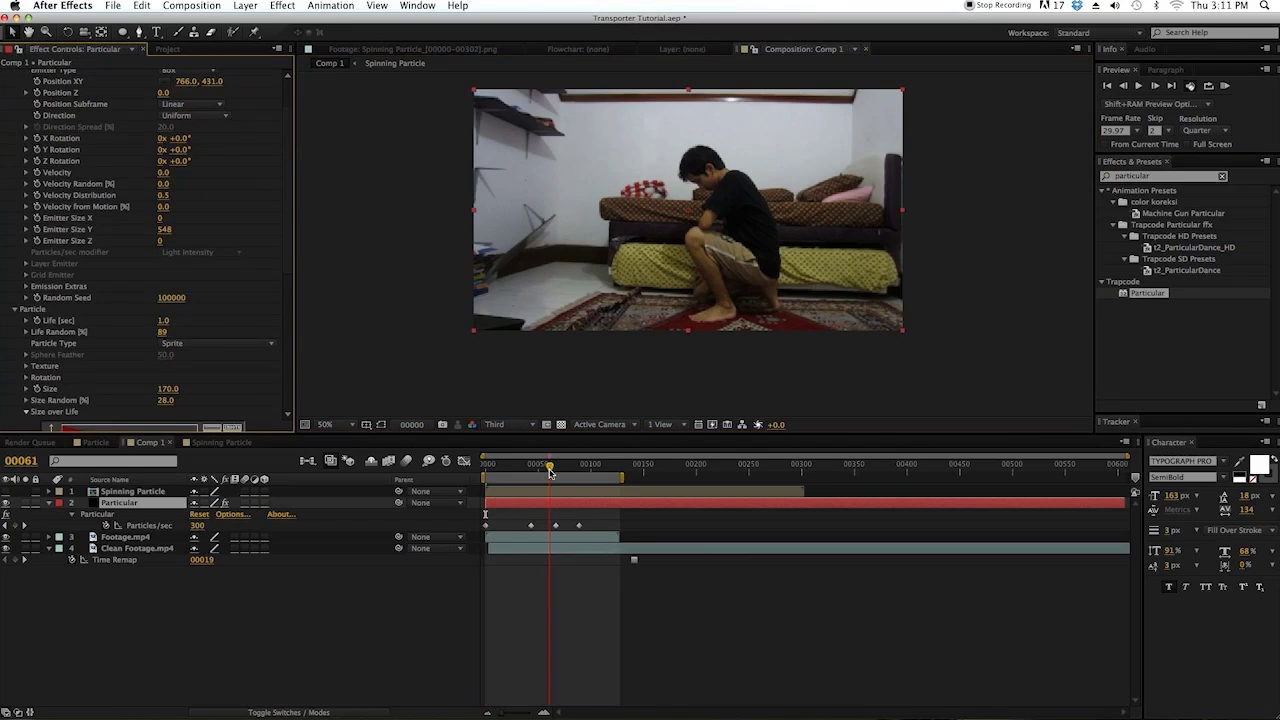
{"action": "left_click", "coordinate": [573, 468]}
{"action": "mouse_move", "coordinate": [586, 468]}
{"action": "left_mouse_down"}
{"action": "mouse_move", "coordinate": [605, 468]}
{"action": "mouse_move", "coordinate": [582, 468]}
{"action": "left_mouse_up"}
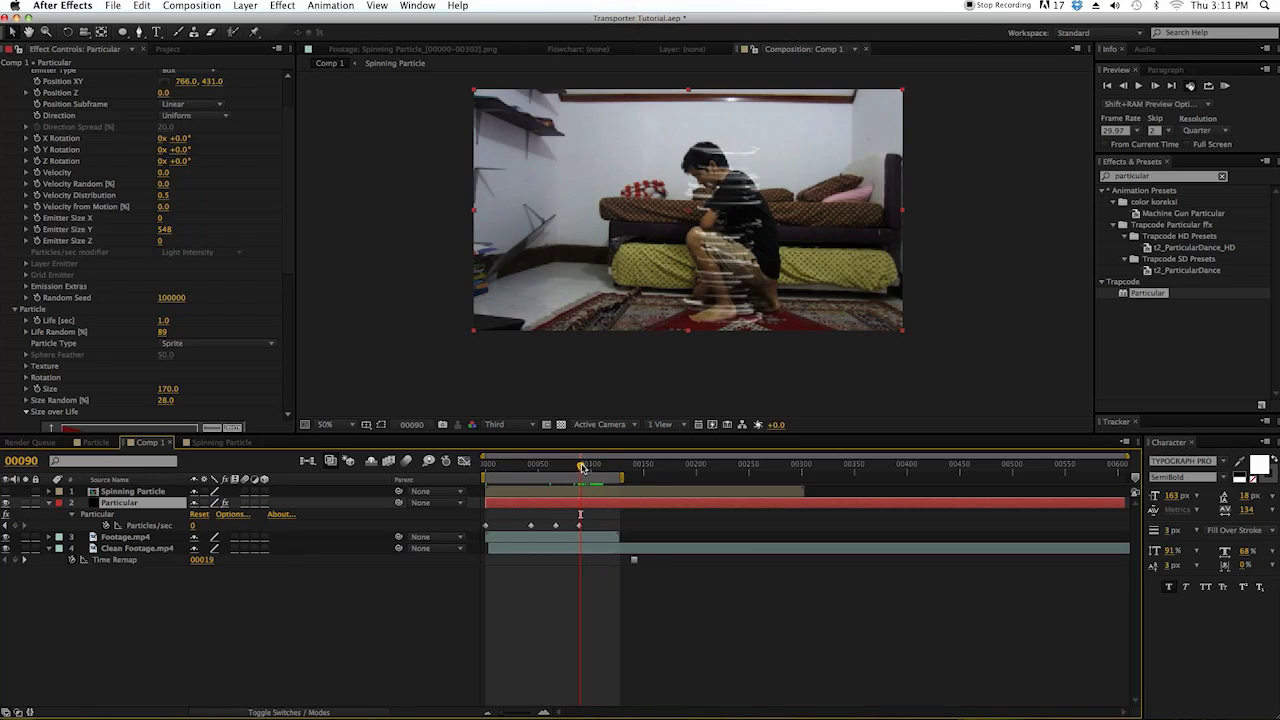
- Reposition the emitter on the crouching person at 790, 430 and set Emitter Size Y to 552 at frame 57
{"action": "scroll", "coordinate": [187, 139], "scroll_direction": "up", "scroll_amount": 2}
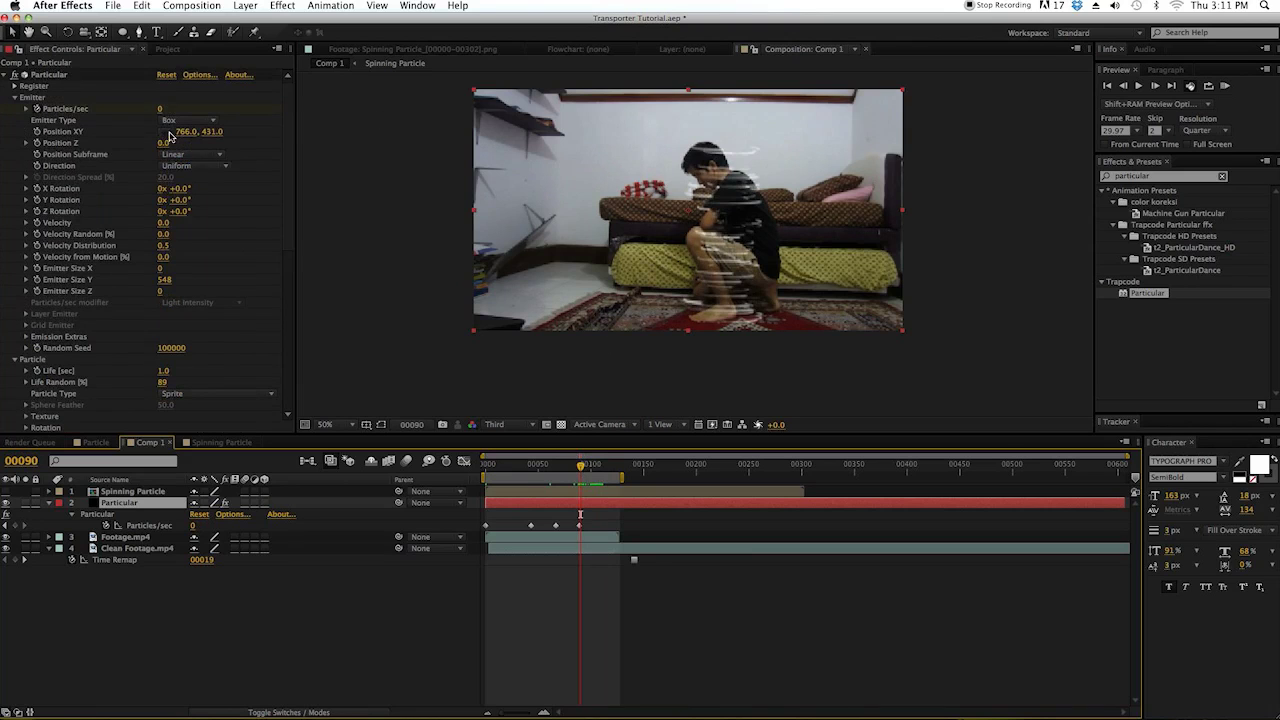
{"action": "left_click", "coordinate": [167, 132]}
{"action": "left_click", "coordinate": [730, 232]}
{"action": "left_click", "coordinate": [739, 240]}
{"action": "left_click_drag", "start_coordinate": [577, 474], "coordinate": [536, 468]}
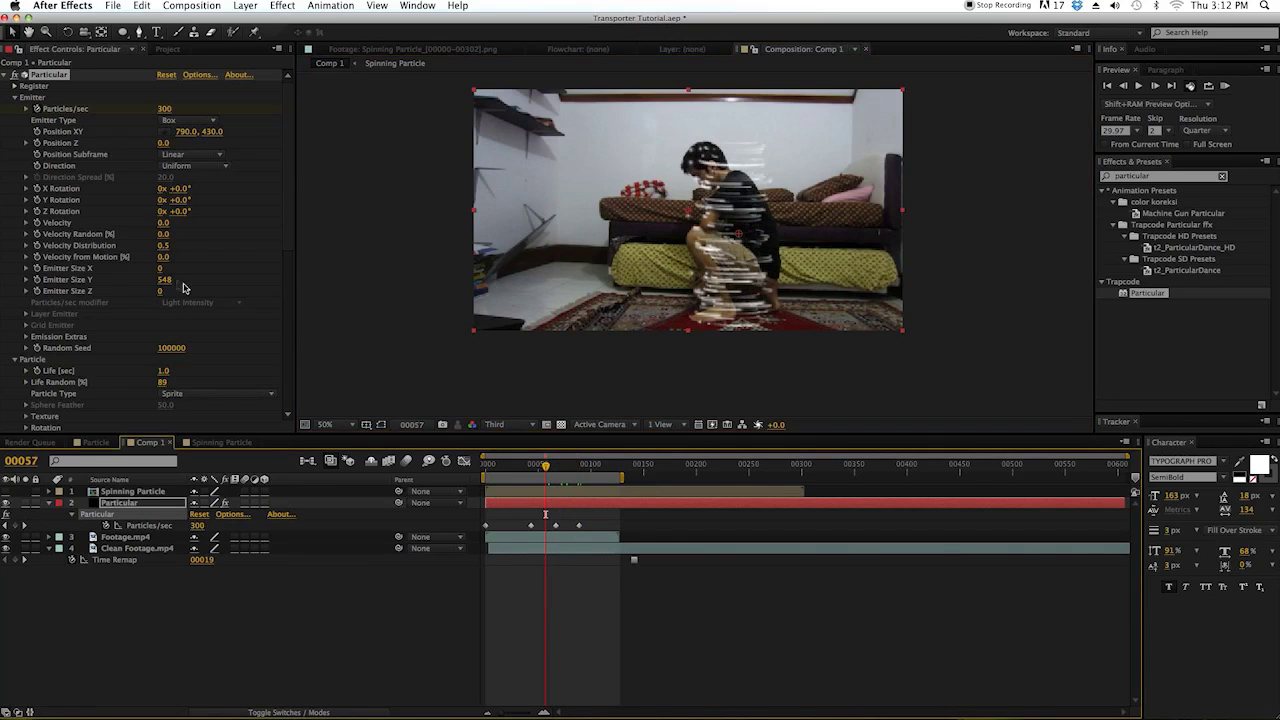
{"action": "left_click_drag", "start_coordinate": [164, 280], "coordinate": [164, 280]}
- Increase the particle Size to 221
{"action": "scroll", "coordinate": [196, 293], "scroll_direction": "down", "scroll_amount": 5}
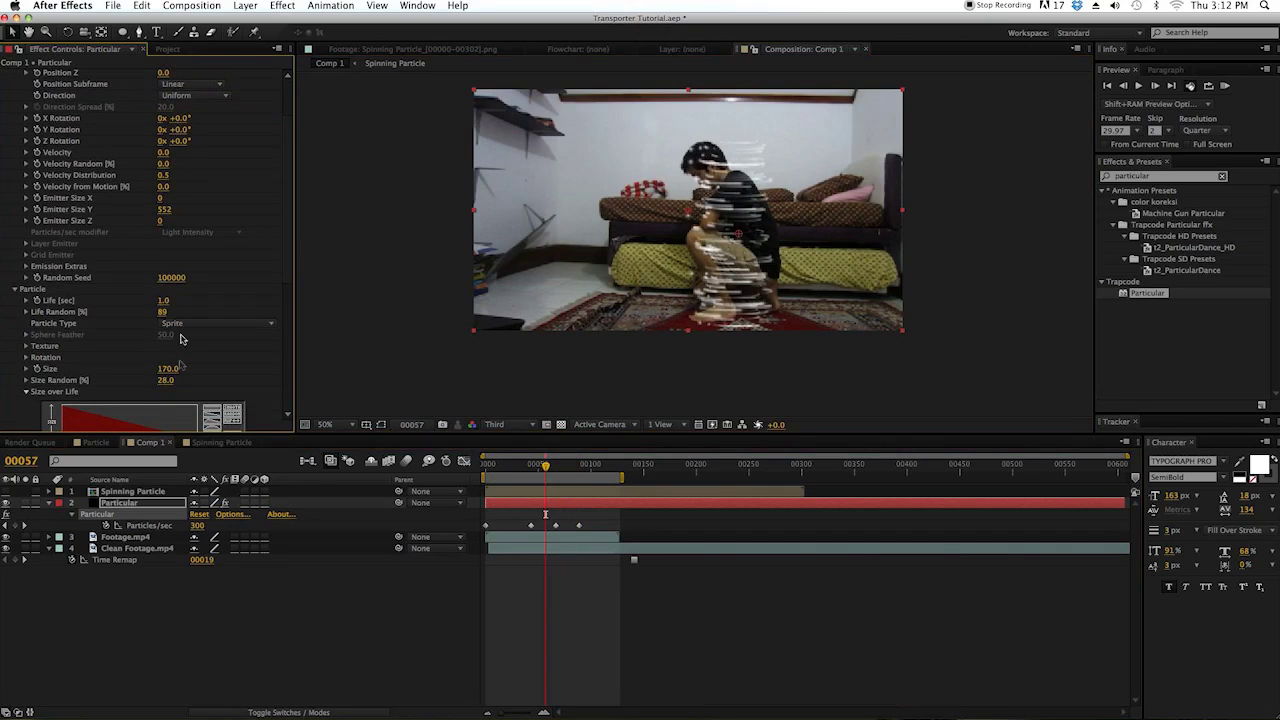
{"action": "left_click", "coordinate": [168, 369]}
{"action": "type", "text": "180"}
{"action": "key", "text": "Return"}
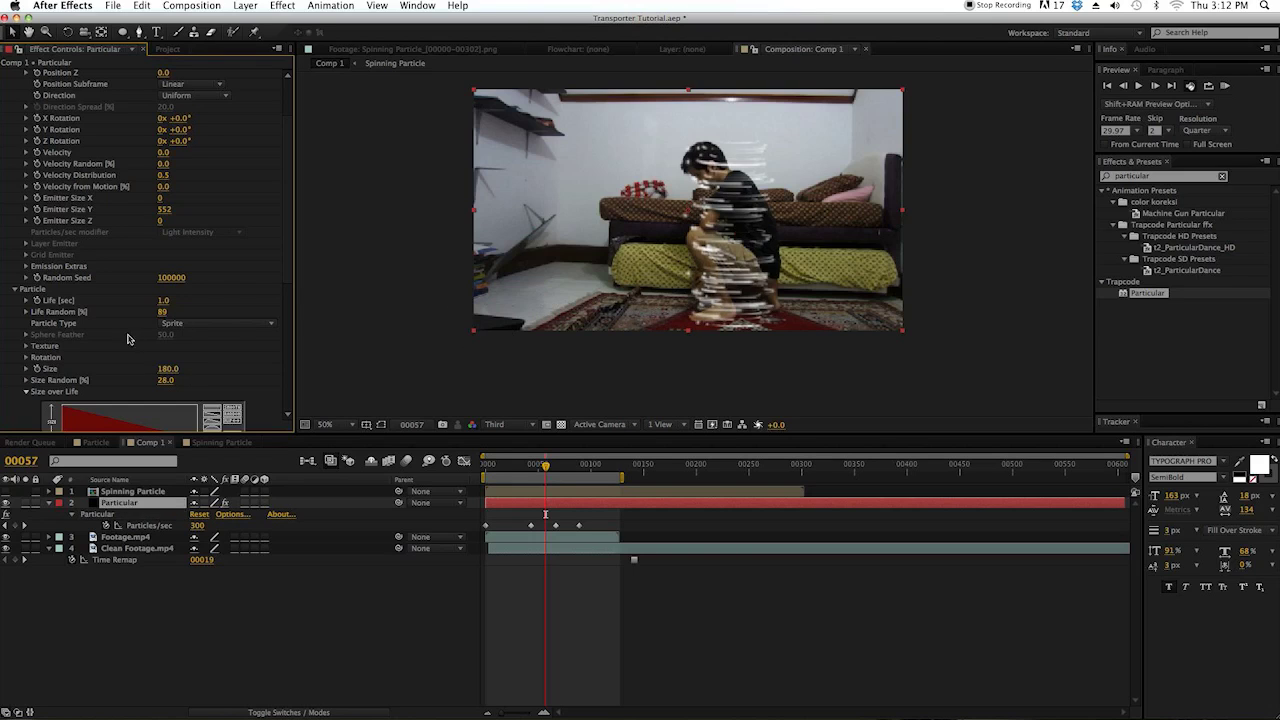
{"action": "left_click_drag", "start_coordinate": [168, 369], "coordinate": [198, 367]}
- Keyframe the Particular layer's Opacity at 100% on frame 90 and lower it at frame 100 to fade out the particles
{"action": "mouse_move", "coordinate": [562, 466]}
{"action": "left_mouse_down"}
{"action": "mouse_move", "coordinate": [623, 467]}
{"action": "mouse_move", "coordinate": [580, 467]}
{"action": "left_mouse_up"}
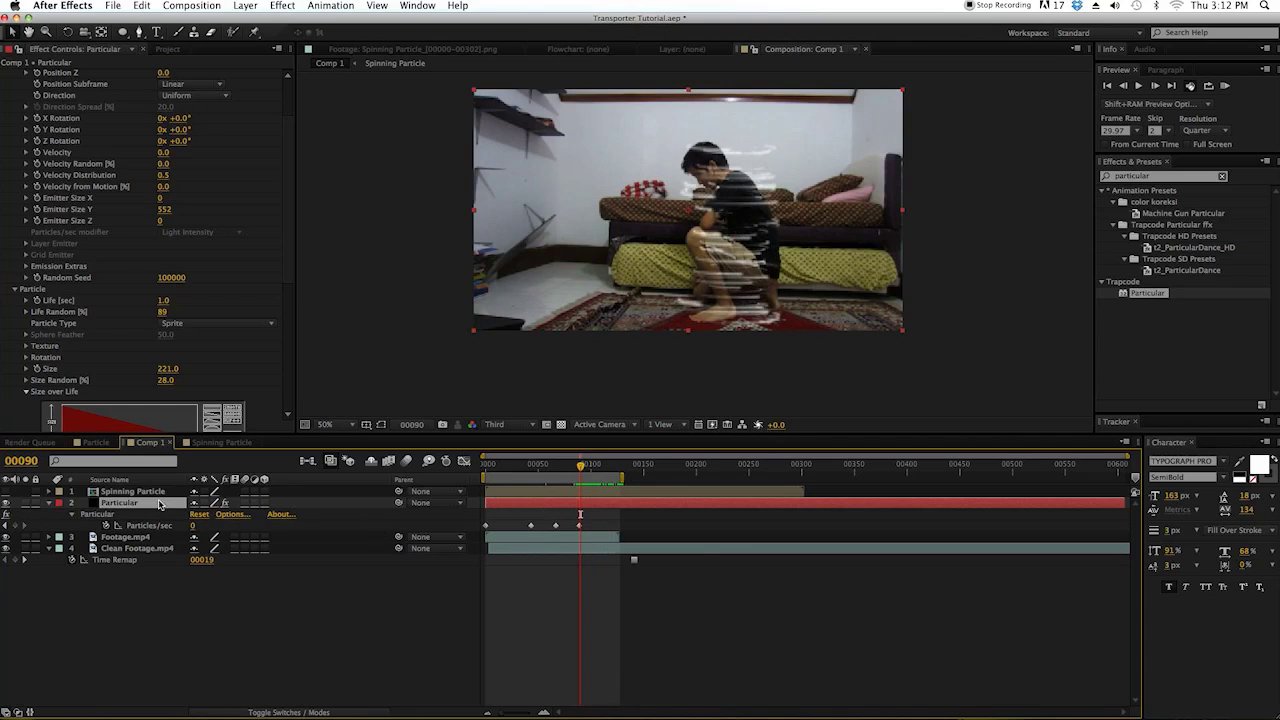
{"action": "key", "text": "t"}
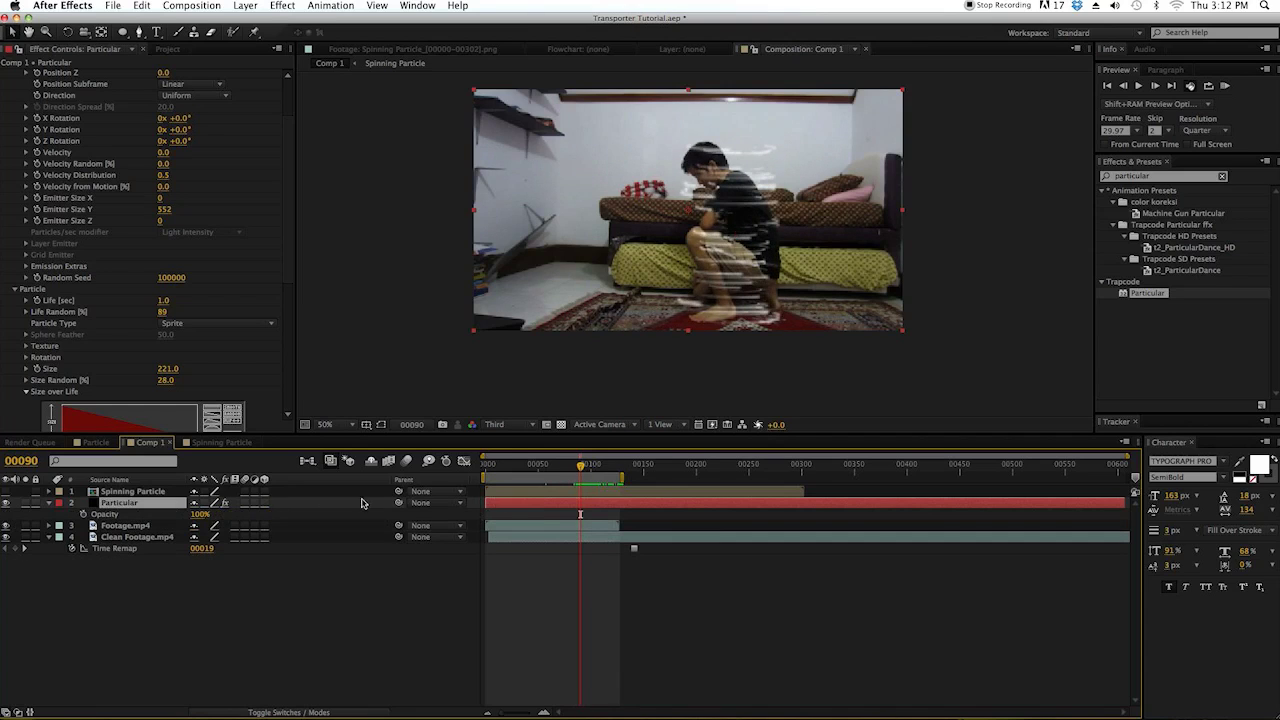
{"action": "left_click", "coordinate": [82, 514]}
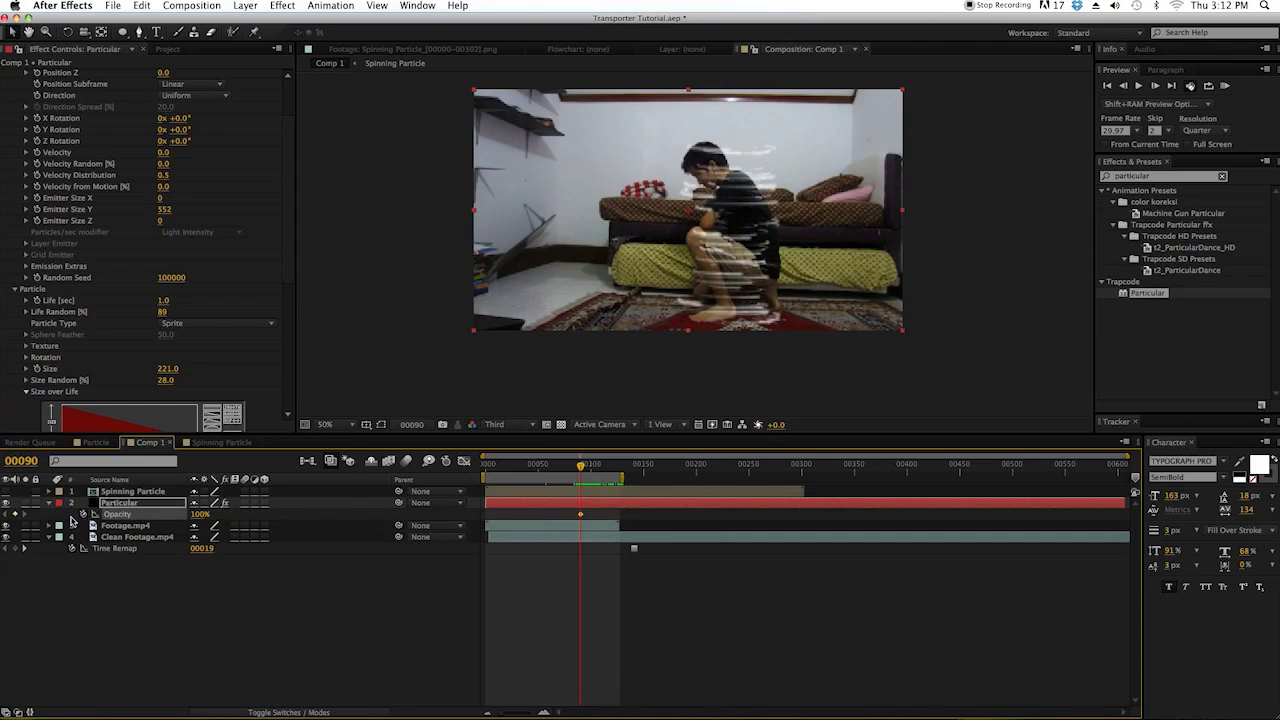
{"action": "left_click_drag", "start_coordinate": [587, 473], "coordinate": [595, 474]}
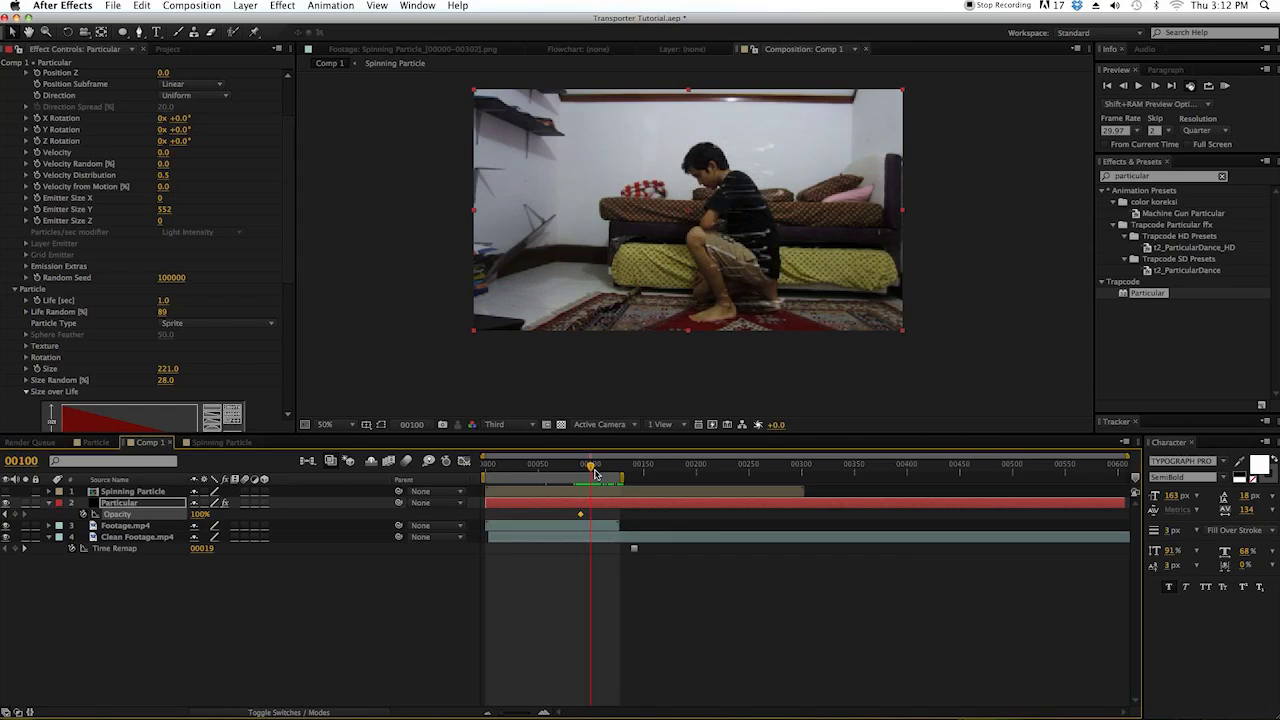
{"action": "left_click_drag", "start_coordinate": [200, 520], "coordinate": [150, 520]}
- Shift the Particular layer to start at frame 90, extend the work area to about frame 565 and scrub to frame 153
{"action": "left_click", "coordinate": [587, 469]}
{"action": "left_click_drag", "start_coordinate": [587, 469], "coordinate": [581, 470]}
{"action": "left_click_drag", "start_coordinate": [499, 503], "coordinate": [1082, 477]}
{"action": "left_click", "coordinate": [585, 468]}
{"action": "left_click_drag", "start_coordinate": [586, 471], "coordinate": [649, 481]}
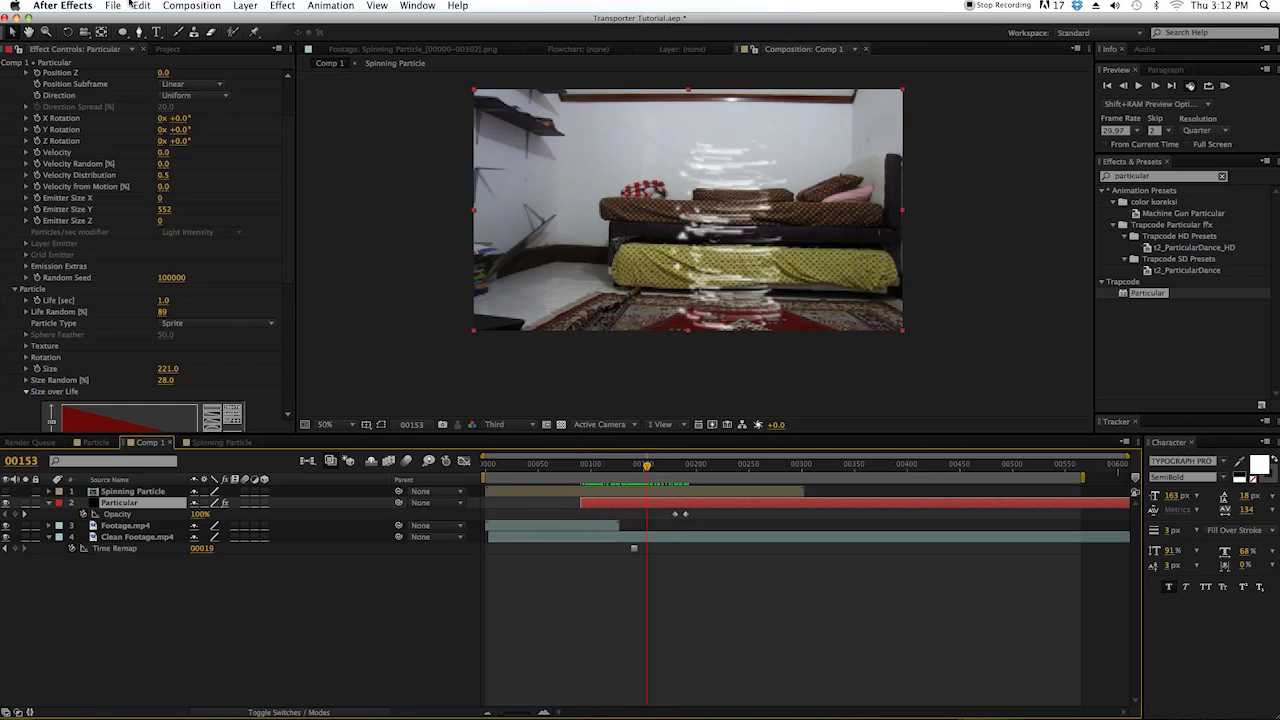
- Create a white solid named Energy at the default 1280 x 720 size and place it directly below the Particular layer
{"action": "left_click", "coordinate": [245, 6]}
{"action": "mouse_move", "coordinate": [278, 22]}
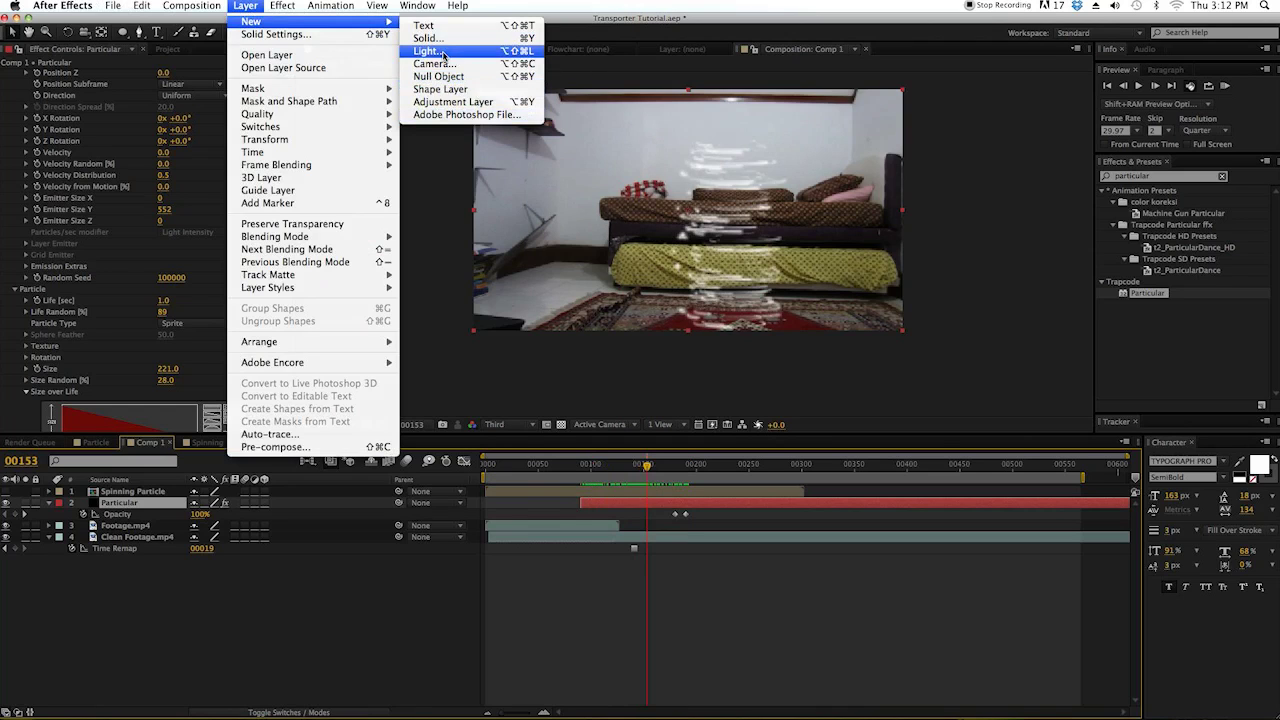
{"action": "left_click", "coordinate": [643, 194]}
{"action": "key", "text": "super+y"}
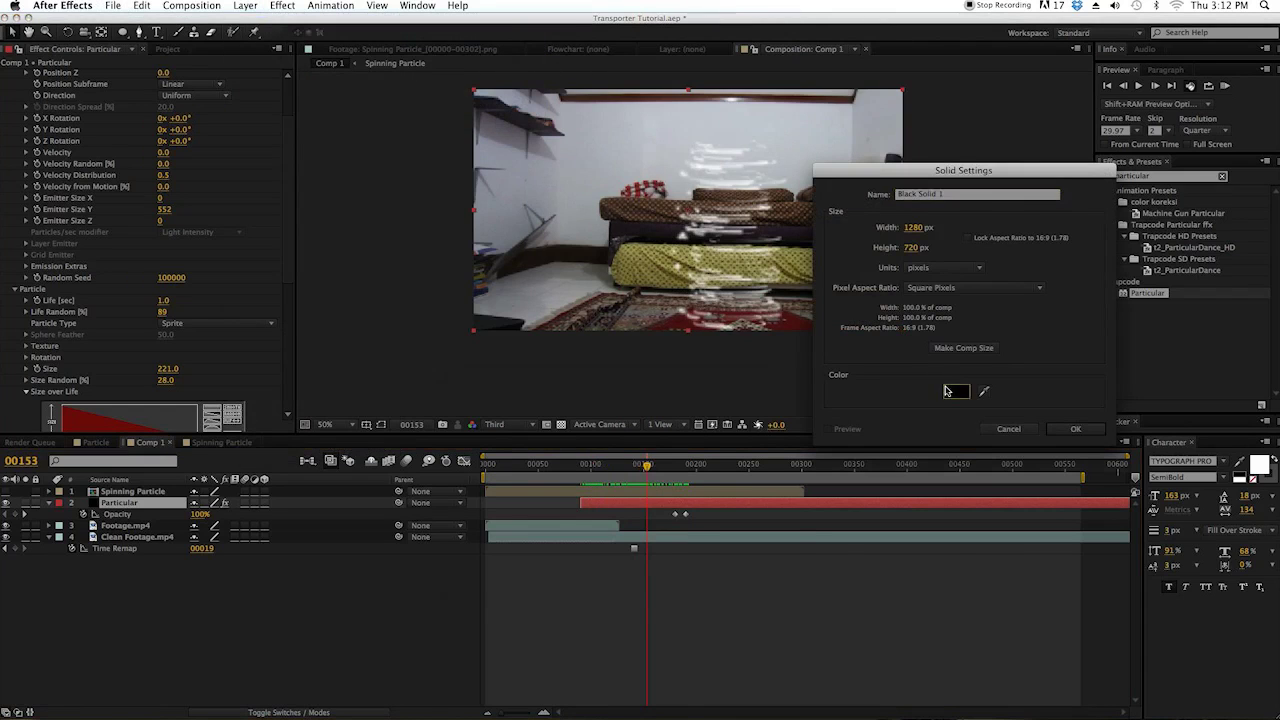
{"action": "left_click", "coordinate": [956, 391]}
{"action": "left_click", "coordinate": [750, 401]}
{"action": "triple_click", "coordinate": [975, 195]}
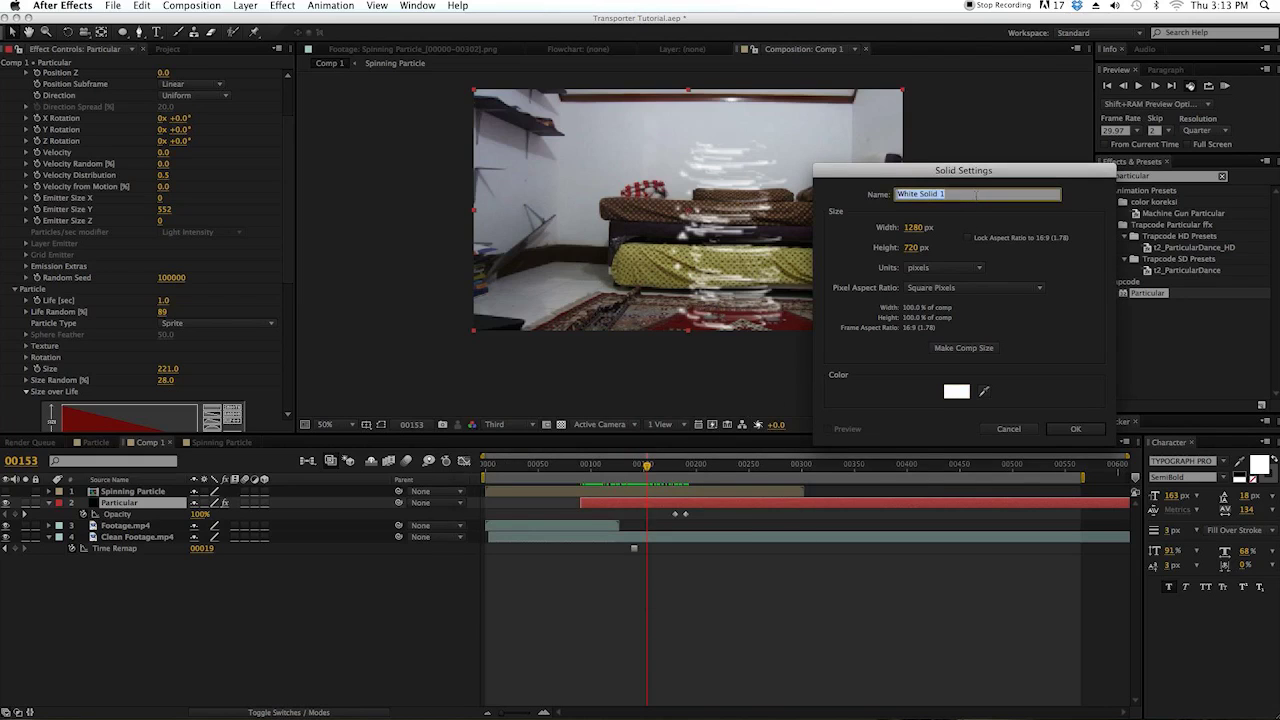
{"action": "type", "text": "Energy"}
{"action": "key", "text": "Return"}
{"action": "left_click_drag", "start_coordinate": [148, 496], "coordinate": [156, 526]}
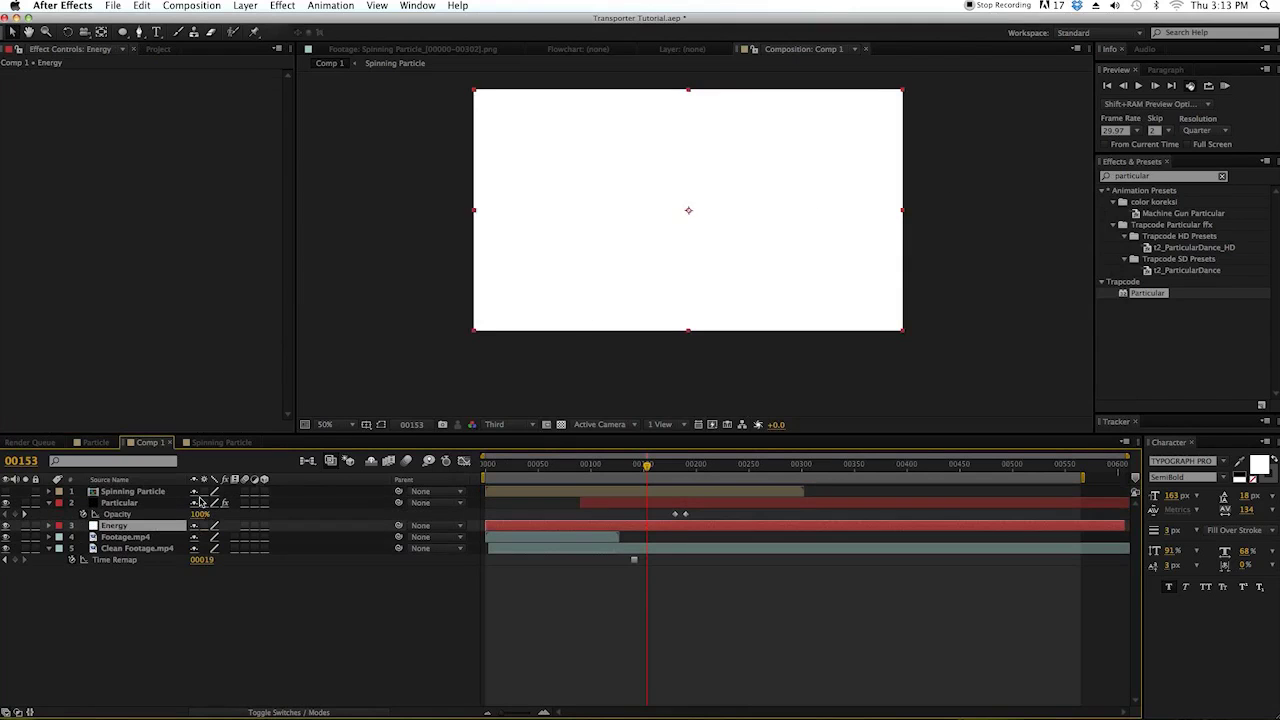
- Hide the Energy and Particular layers and go to frame 110, where the crouching person is visible
{"action": "left_click", "coordinate": [5, 526]}
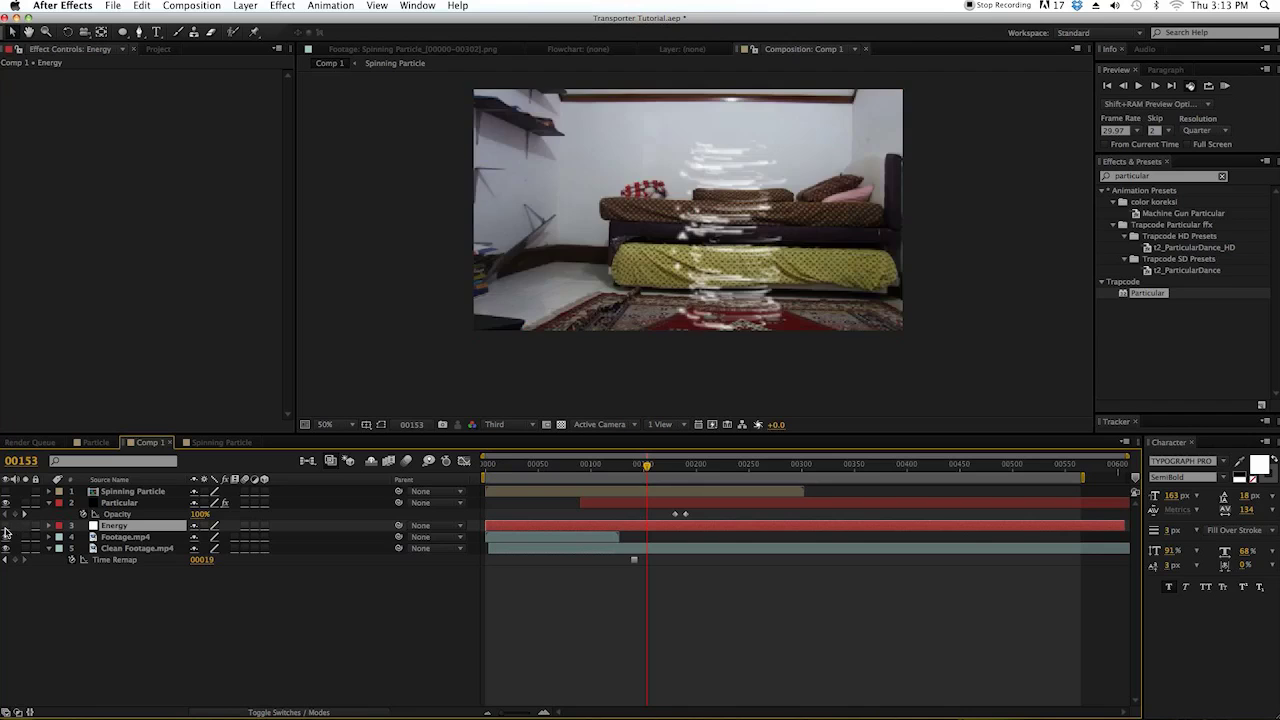
{"action": "left_click", "coordinate": [600, 466]}
{"action": "scroll", "coordinate": [677, 259], "scroll_direction": "up", "scroll_amount": 2}
{"action": "left_click", "coordinate": [6, 503]}
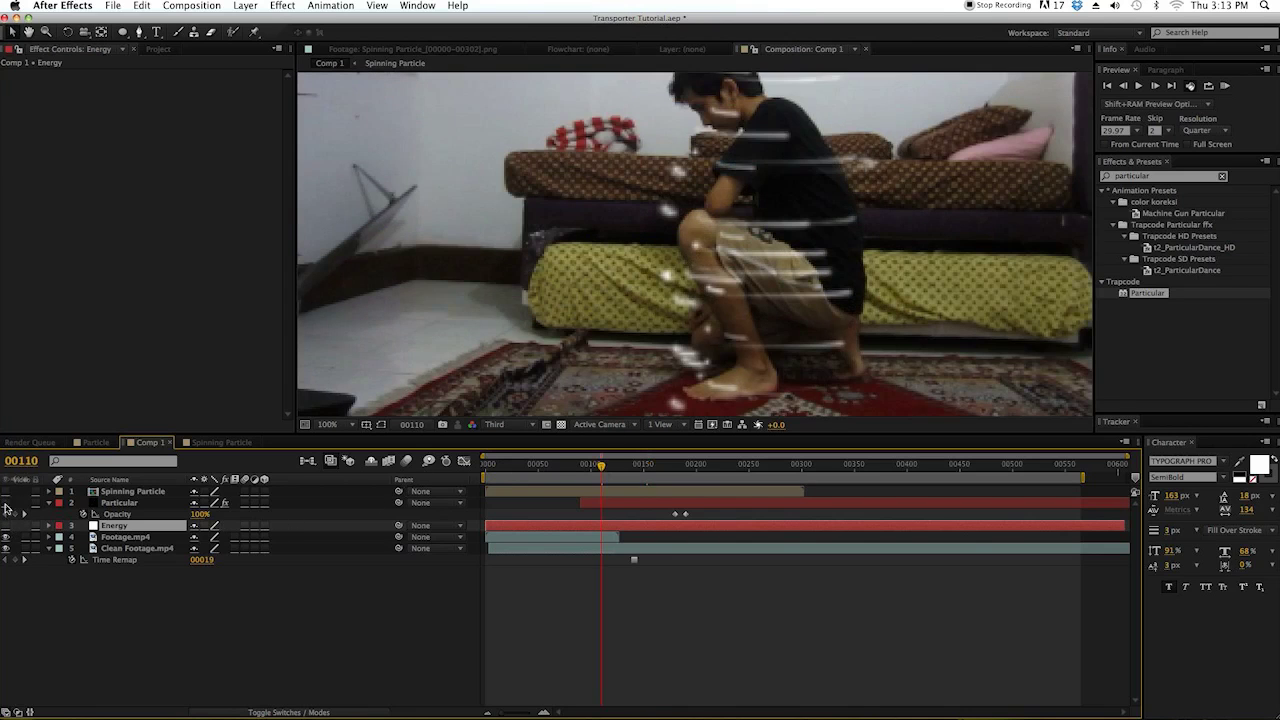
{"action": "left_click_drag", "start_coordinate": [760, 327], "coordinate": [757, 343]}
{"action": "scroll", "coordinate": [714, 316], "scroll_direction": "down", "scroll_amount": 2}
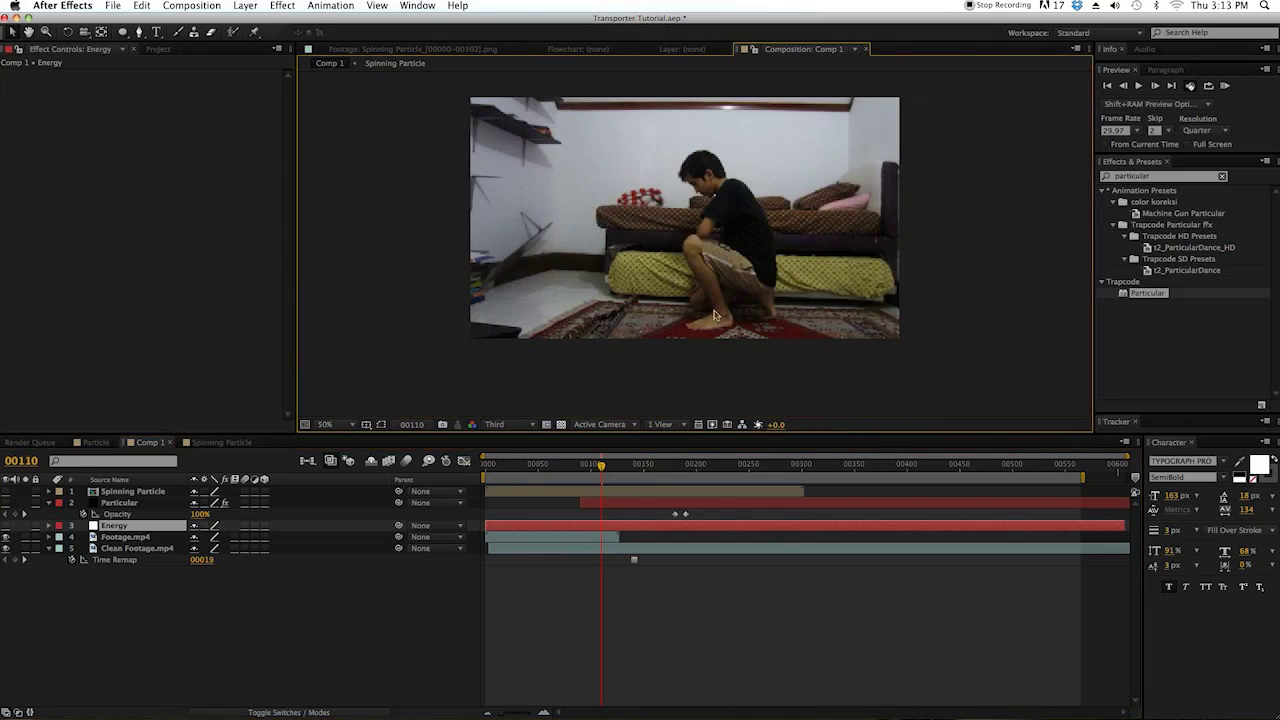
- Draw a closed Pen tool mask on the Energy layer around the crouching person's outline, and make the layer visible again
{"action": "left_click", "coordinate": [141, 32]}
{"action": "scroll", "coordinate": [630, 298], "scroll_direction": "up", "scroll_amount": 2}
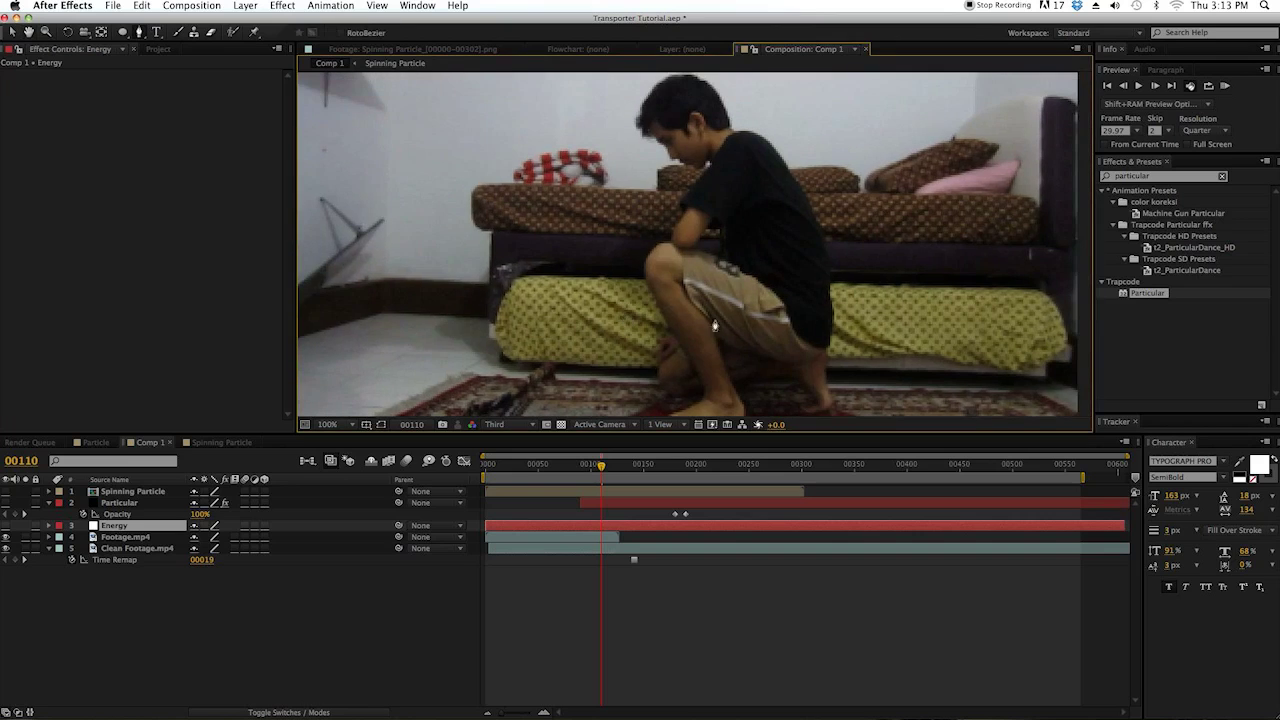
{"action": "scroll", "coordinate": [654, 390], "scroll_direction": "down", "scroll_amount": 1}
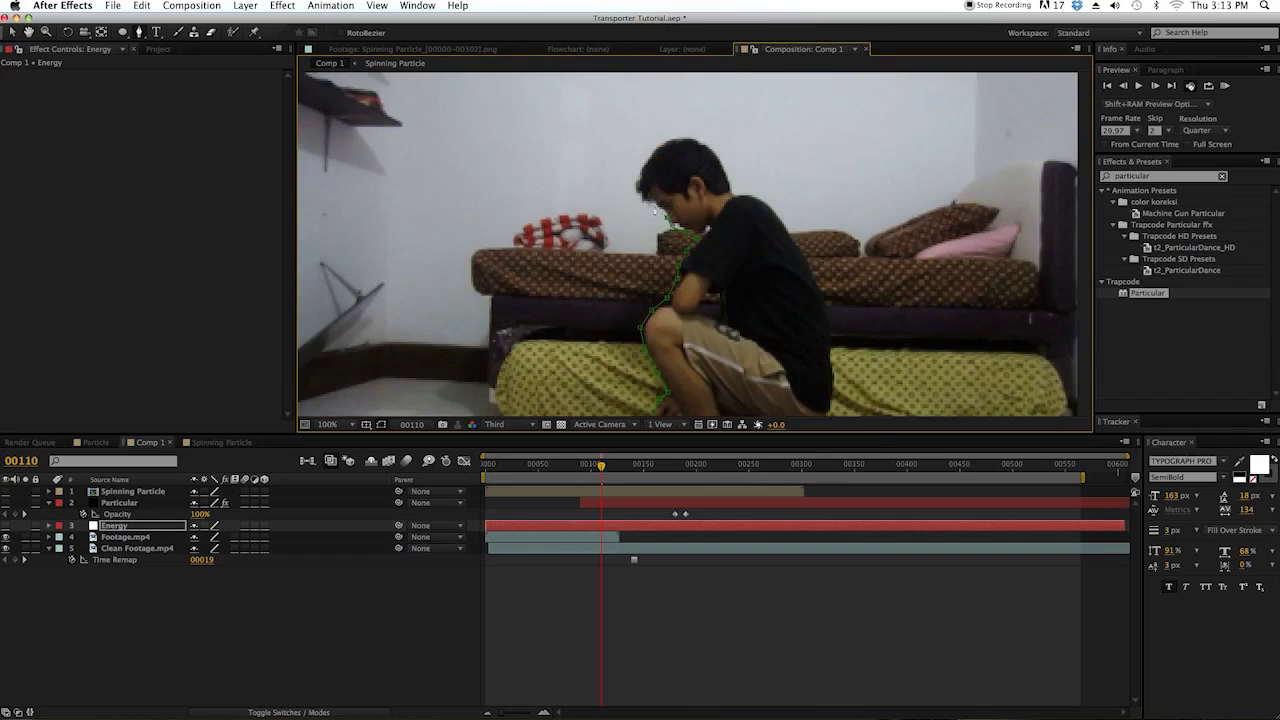
{"action": "left_click", "coordinate": [636, 182]}
{"action": "left_click", "coordinate": [652, 147]}
{"action": "left_click", "coordinate": [683, 135]}
{"action": "left_click", "coordinate": [716, 150]}
{"action": "left_click", "coordinate": [733, 188]}
{"action": "left_click", "coordinate": [765, 197]}
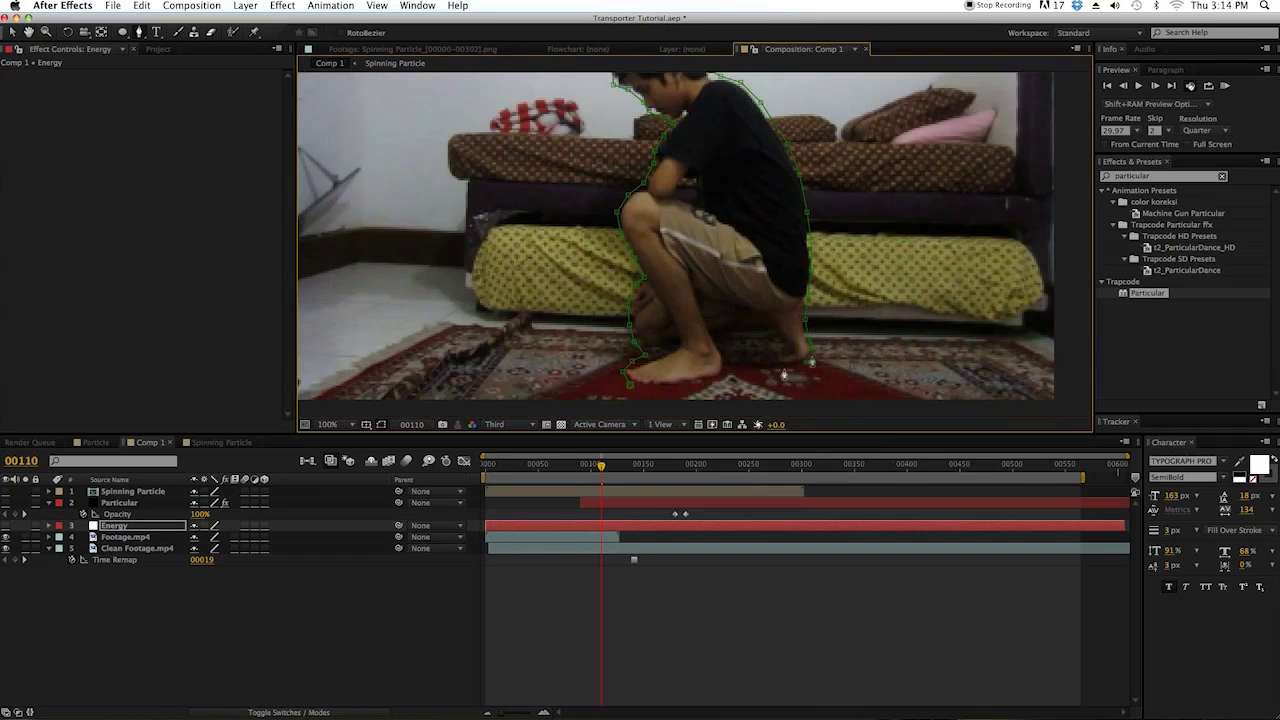
{"action": "scroll", "coordinate": [660, 258], "scroll_direction": "up", "scroll_amount": 1}
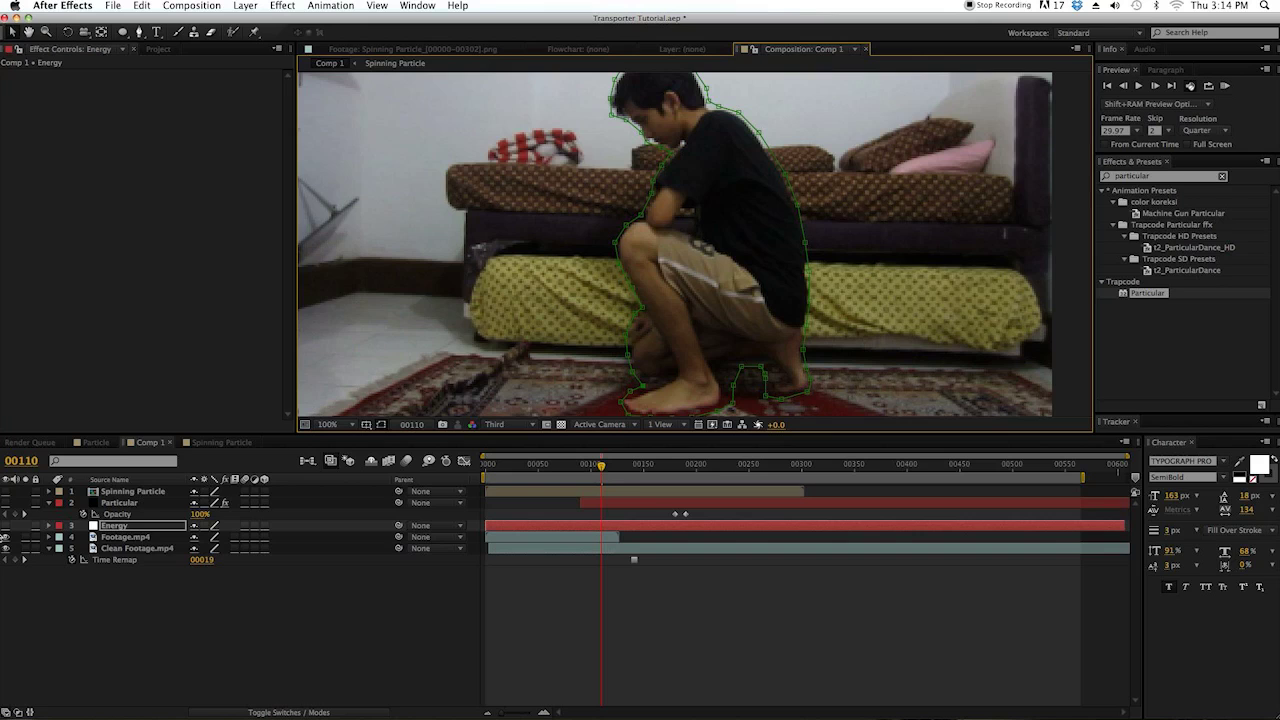
{"action": "left_click", "coordinate": [6, 527]}
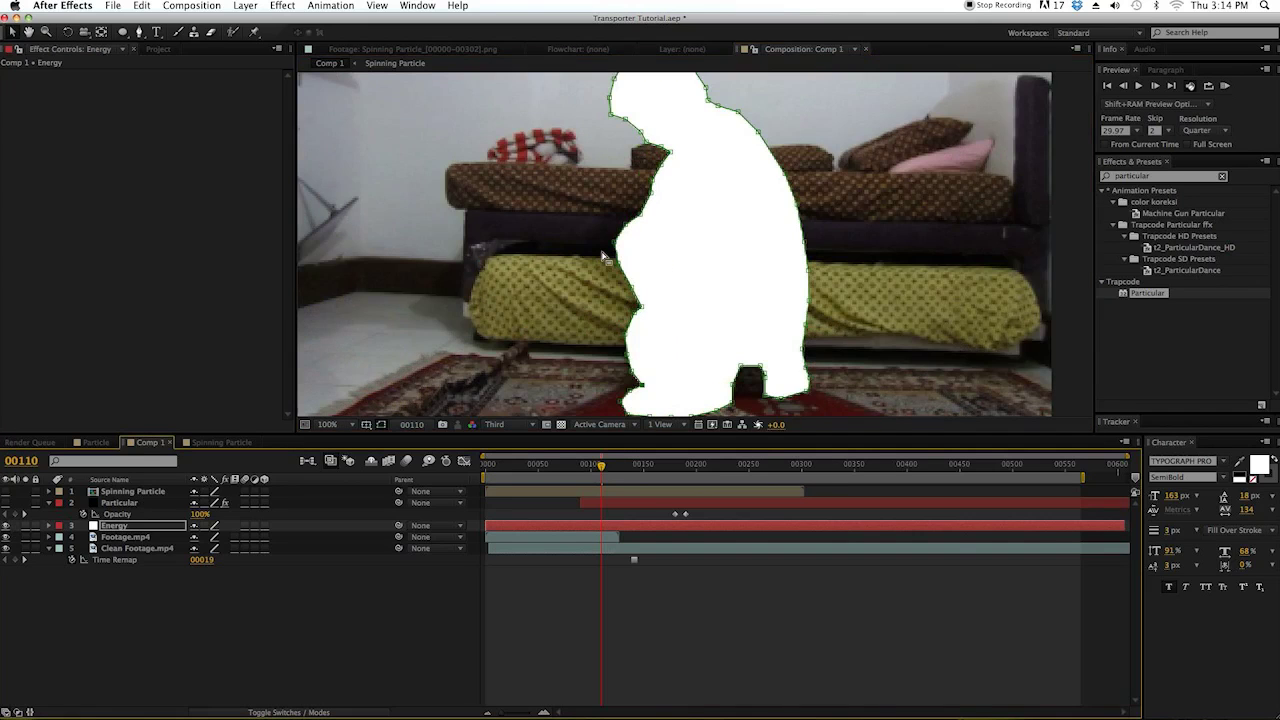
- Set the Energy mask's feather to 33 pixels and its expansion to 8 pixels
{"action": "left_click", "coordinate": [110, 526]}
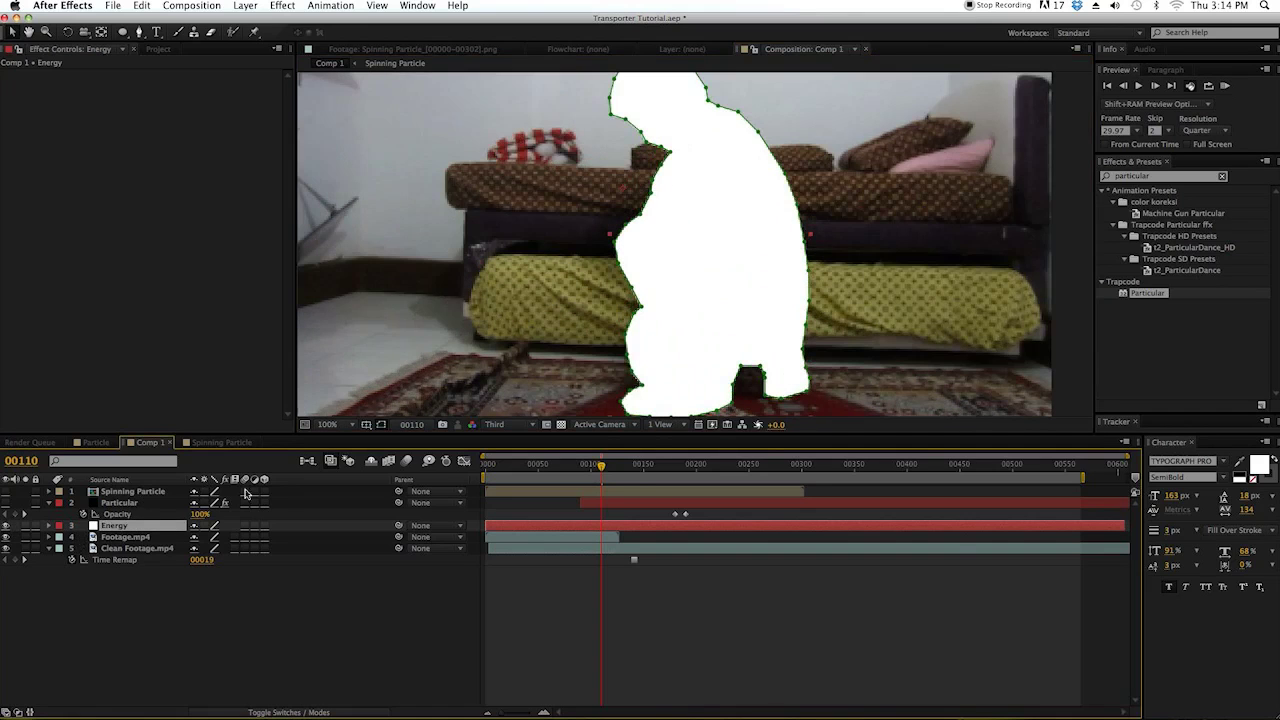
{"action": "key", "text": "f"}
{"action": "left_click_drag", "start_coordinate": [224, 549], "coordinate": [251, 546]}
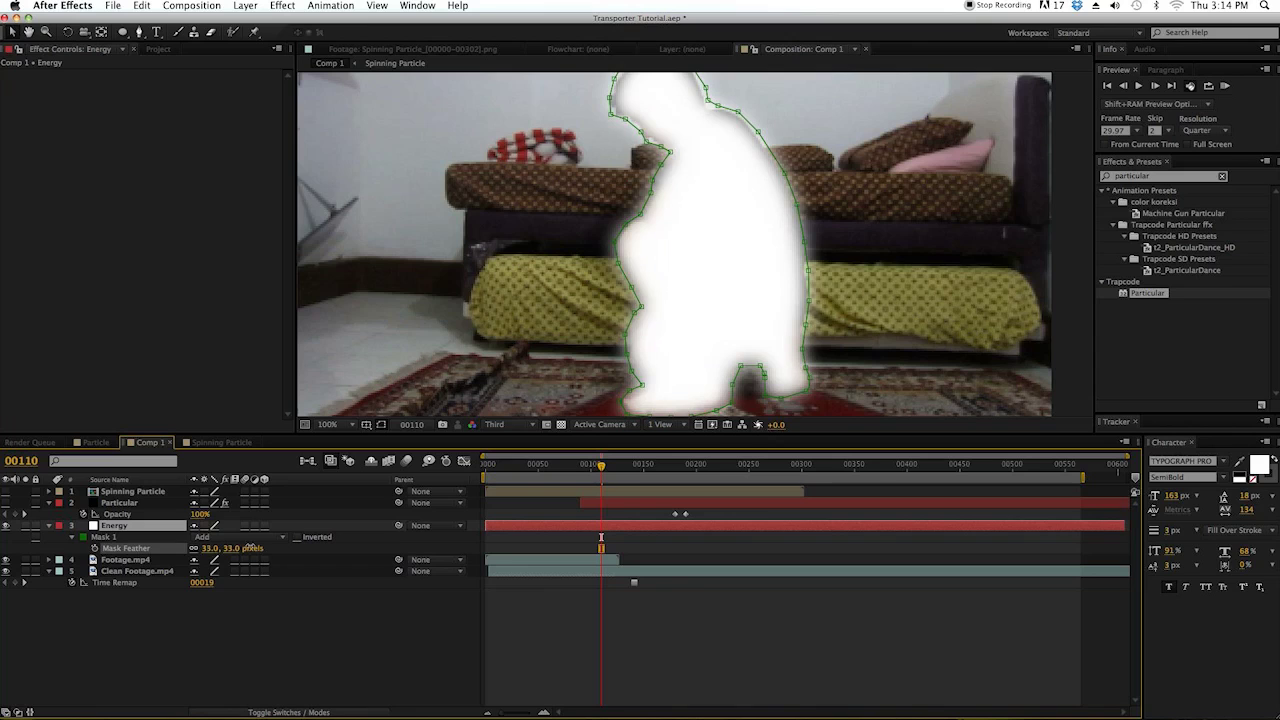
{"action": "key", "text": "m"}
{"action": "key", "text": "m"}
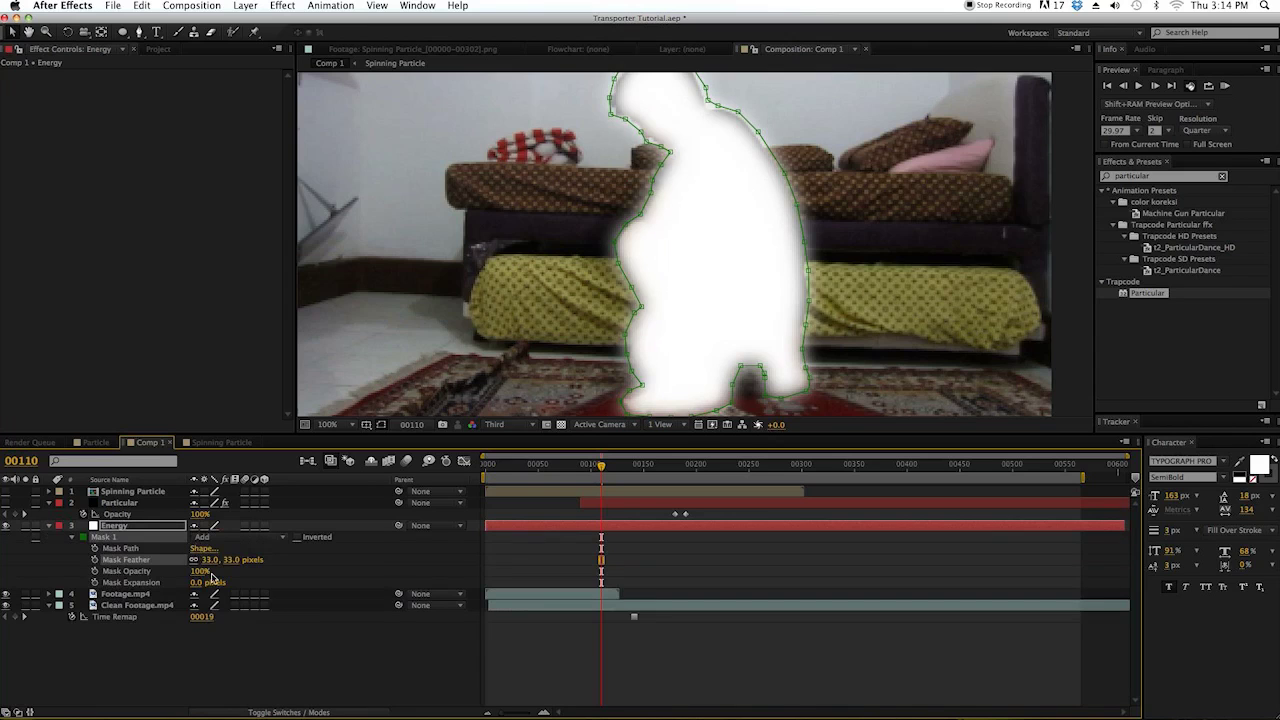
{"action": "left_click_drag", "start_coordinate": [195, 582], "coordinate": [200, 581]}
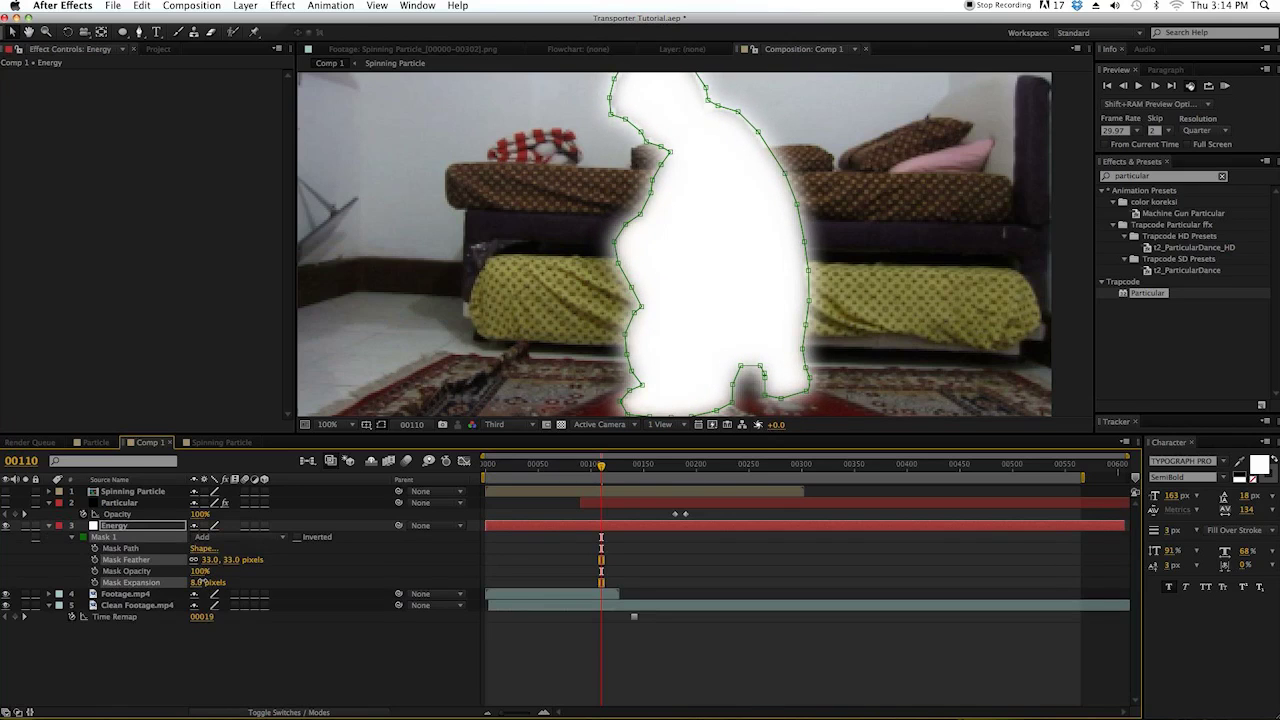
- Apply the Fractal Noise effect to the Energy layer and set its Fractal Type to Rocky
{"action": "scroll", "coordinate": [760, 370], "scroll_direction": "down", "scroll_amount": 2}
{"action": "scroll", "coordinate": [860, 320], "scroll_direction": "up", "scroll_amount": 2}
{"action": "left_click", "coordinate": [1159, 178]}
{"action": "left_click", "coordinate": [1159, 178]}
{"action": "type", "text": "frac"}
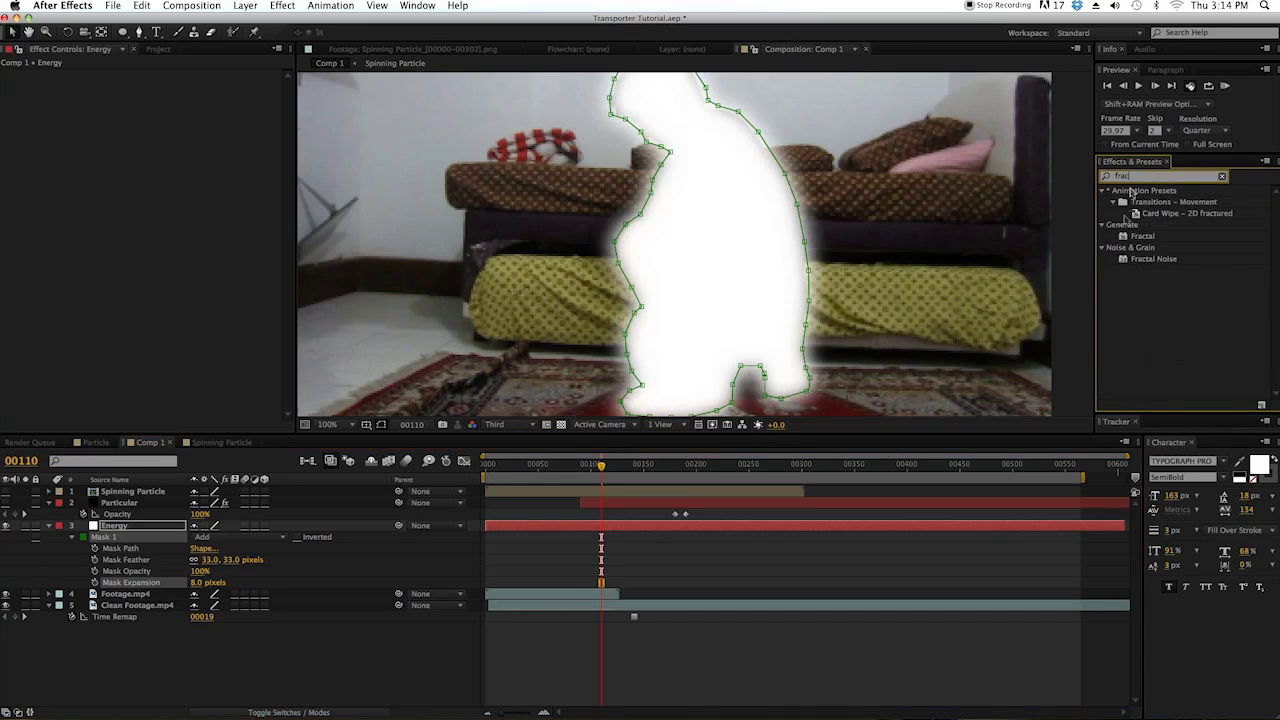
{"action": "left_click", "coordinate": [153, 589]}
{"action": "left_click_drag", "start_coordinate": [153, 589], "coordinate": [120, 527]}
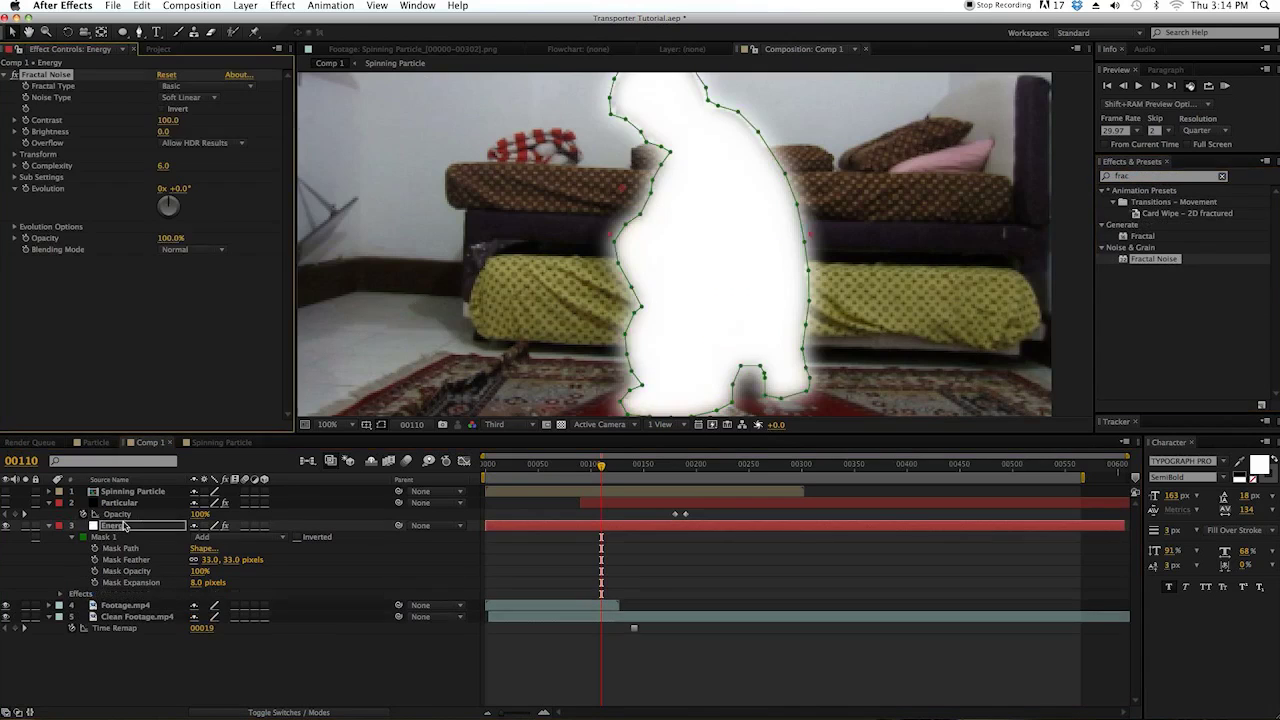
{"action": "left_click", "coordinate": [197, 96]}
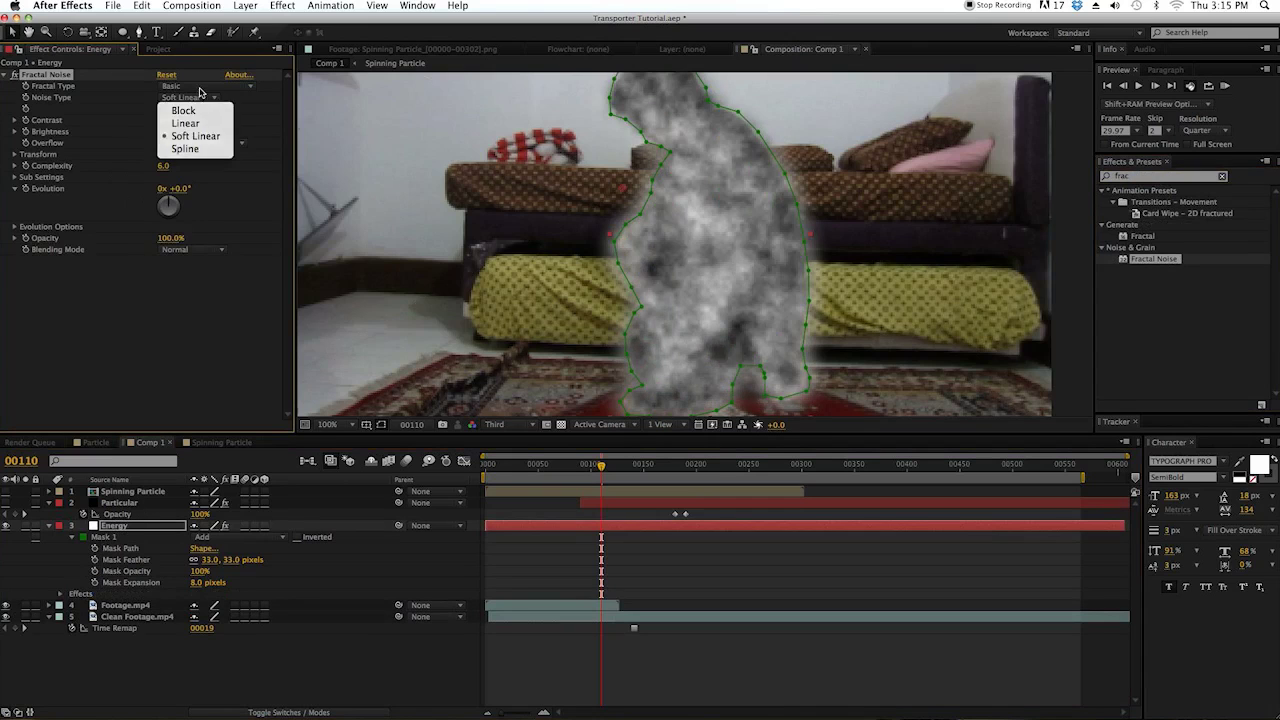
{"action": "left_click", "coordinate": [205, 86]}
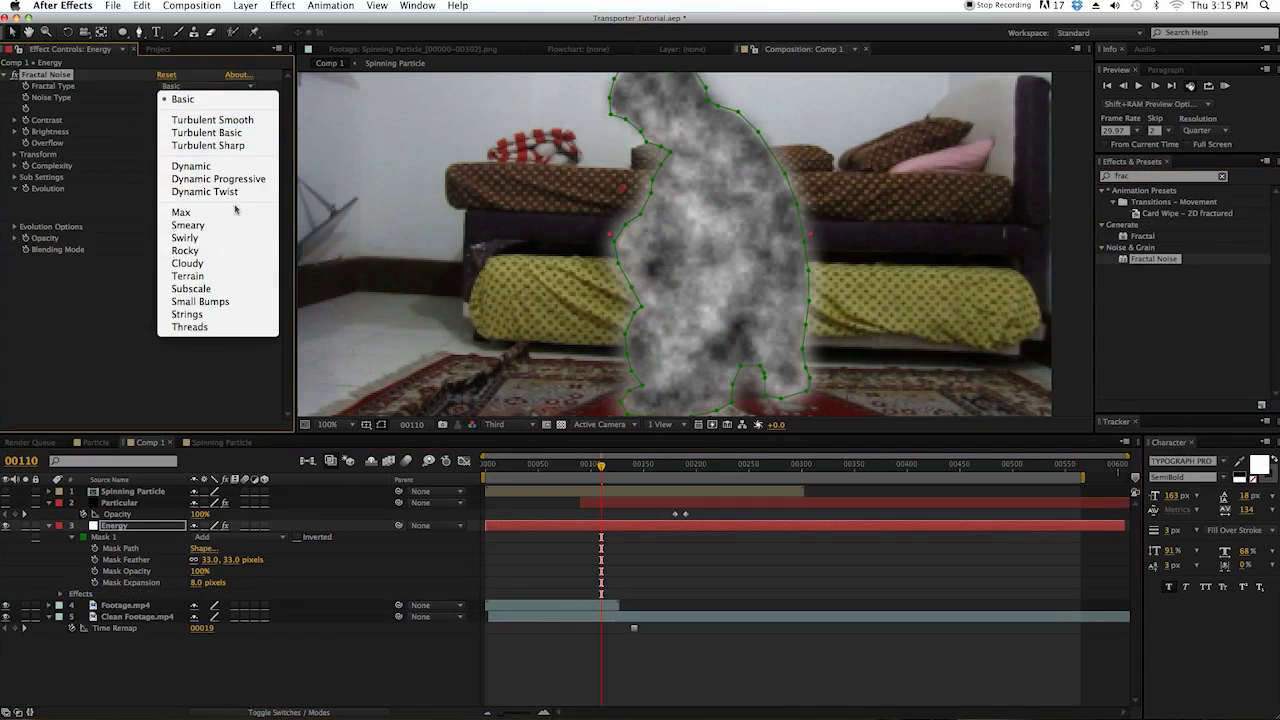
{"action": "left_click", "coordinate": [212, 251]}
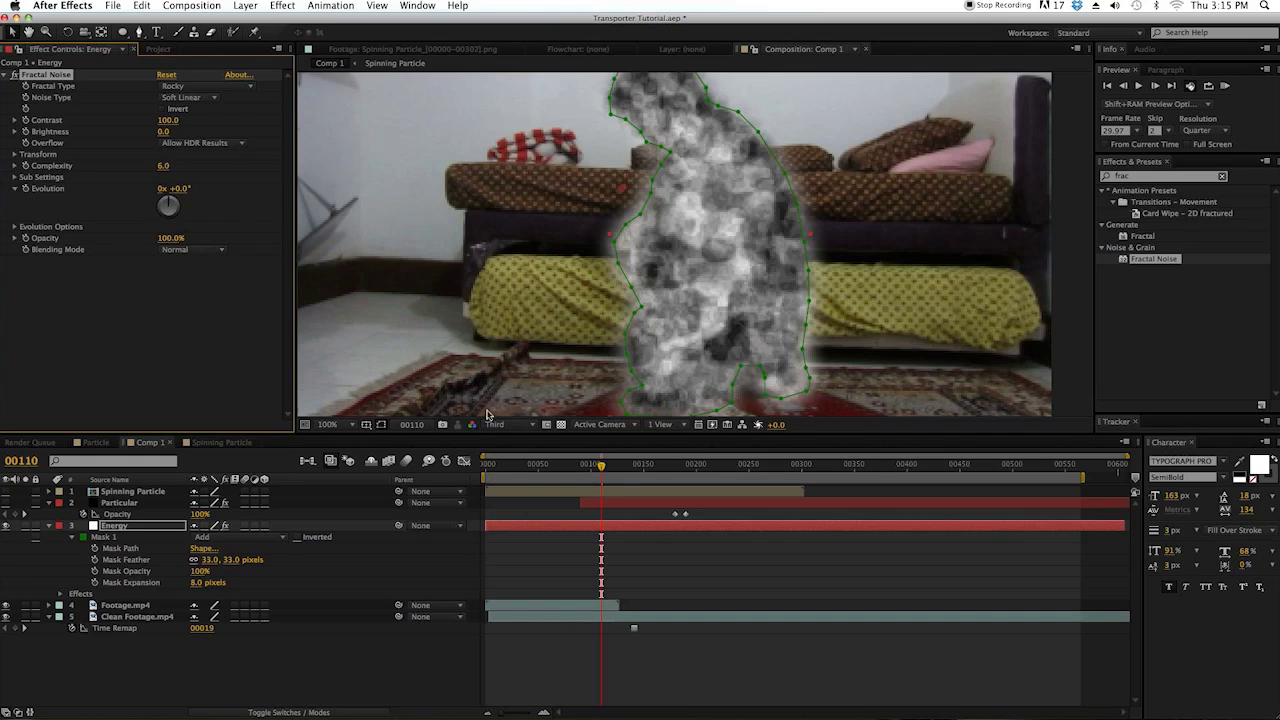
- Apply the Tint effect to the Energy layer and map black to a light cyan
{"action": "left_click", "coordinate": [1148, 177]}
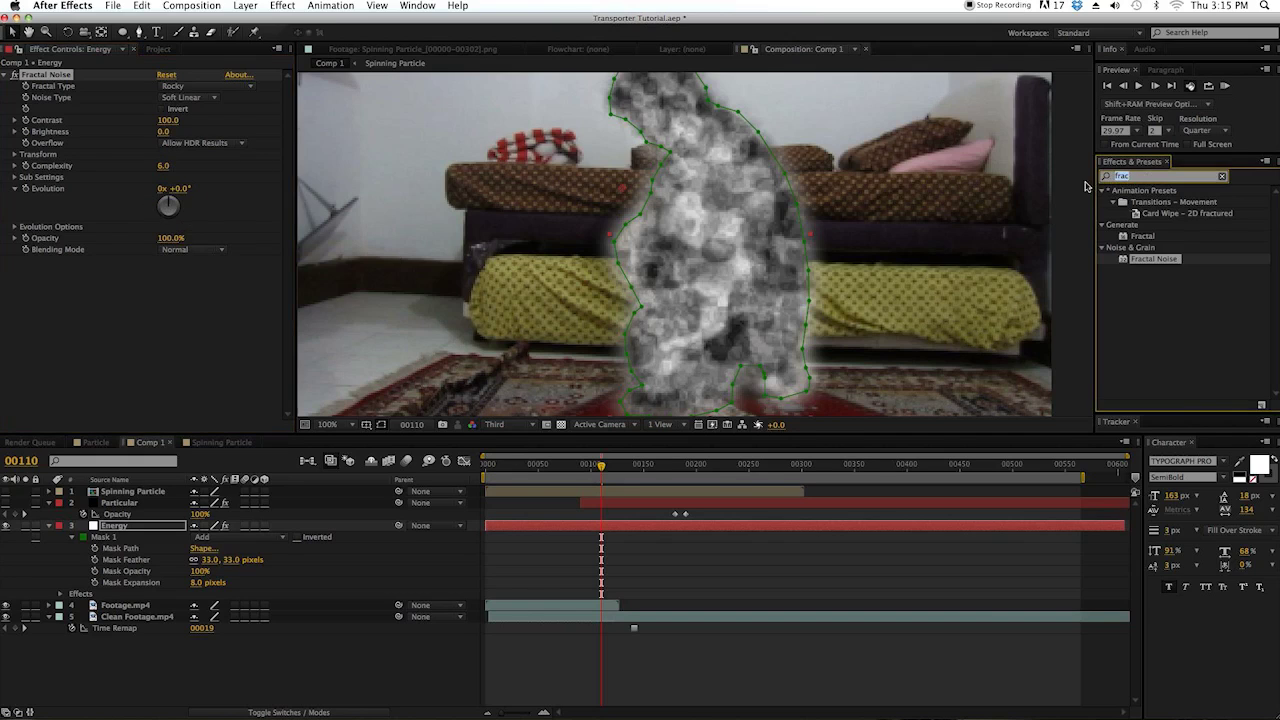
{"action": "type", "text": "tin"}
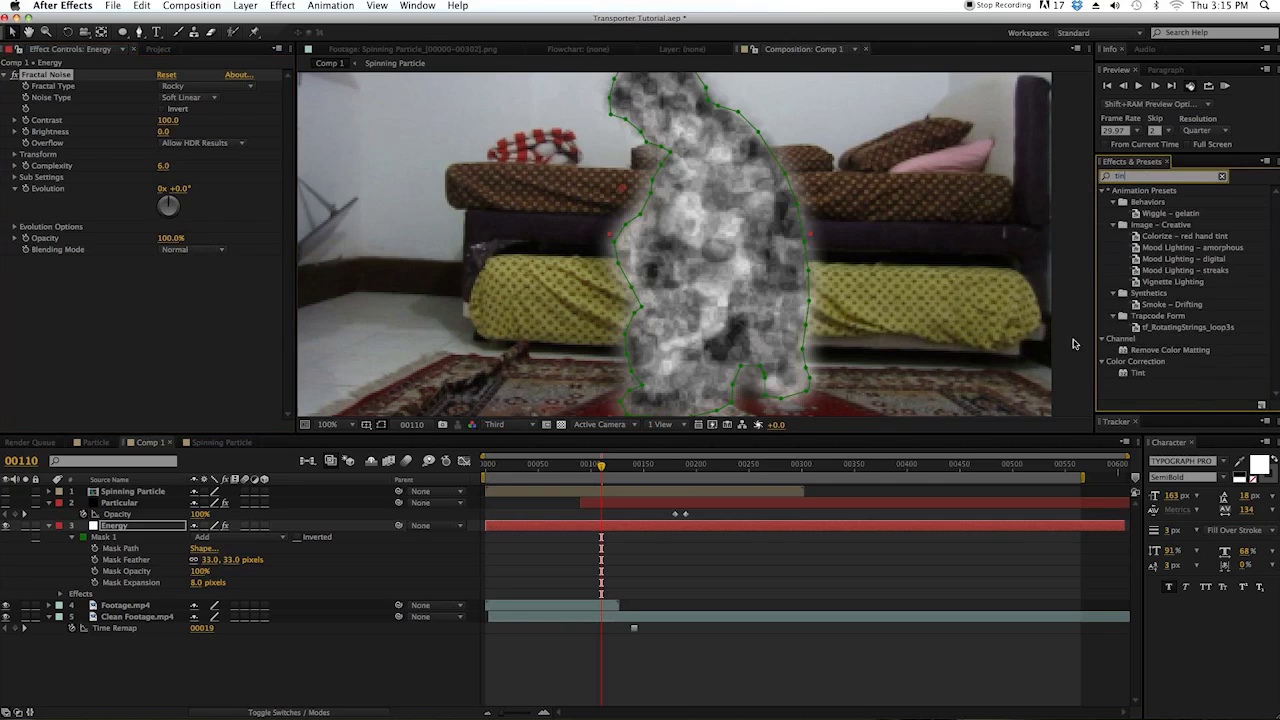
{"action": "left_click_drag", "start_coordinate": [1138, 372], "coordinate": [157, 356]}
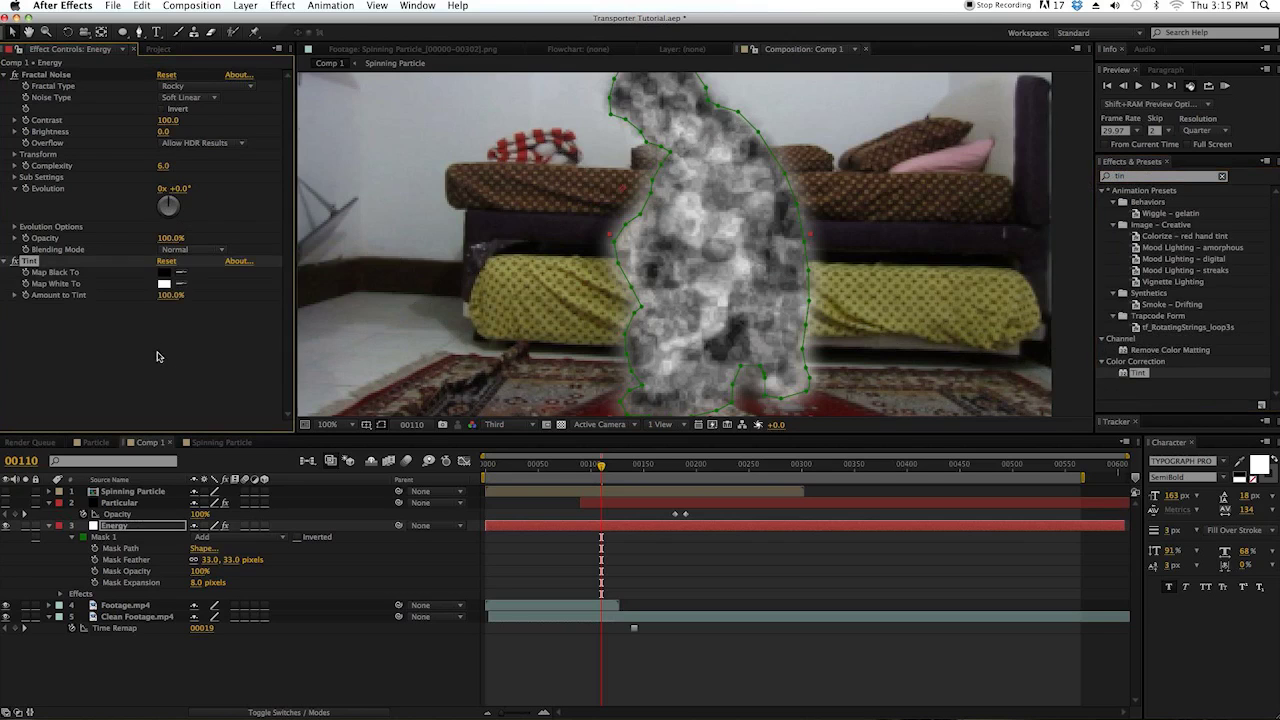
{"action": "left_click", "coordinate": [164, 273]}
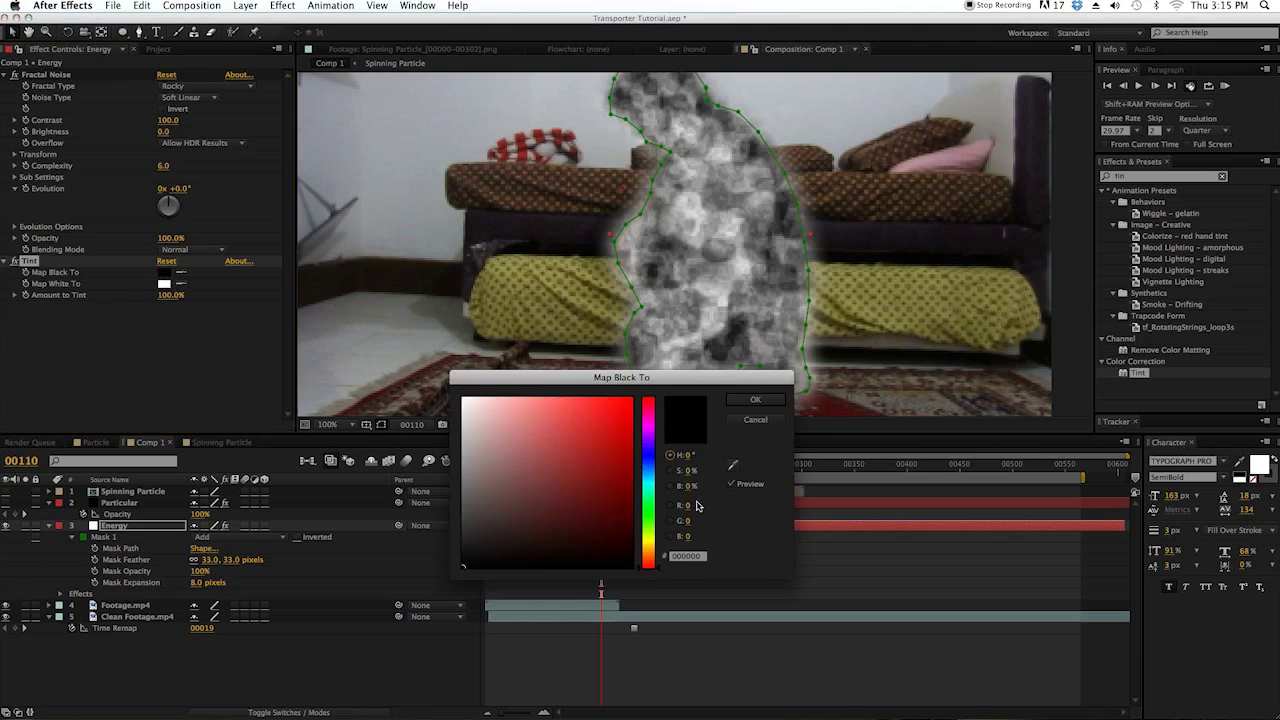
{"action": "left_click", "coordinate": [648, 484]}
{"action": "mouse_move", "coordinate": [542, 450]}
{"action": "left_mouse_down"}
{"action": "mouse_move", "coordinate": [538, 398]}
{"action": "mouse_move", "coordinate": [501, 380]}
{"action": "left_mouse_up"}
{"action": "left_click", "coordinate": [752, 399]}
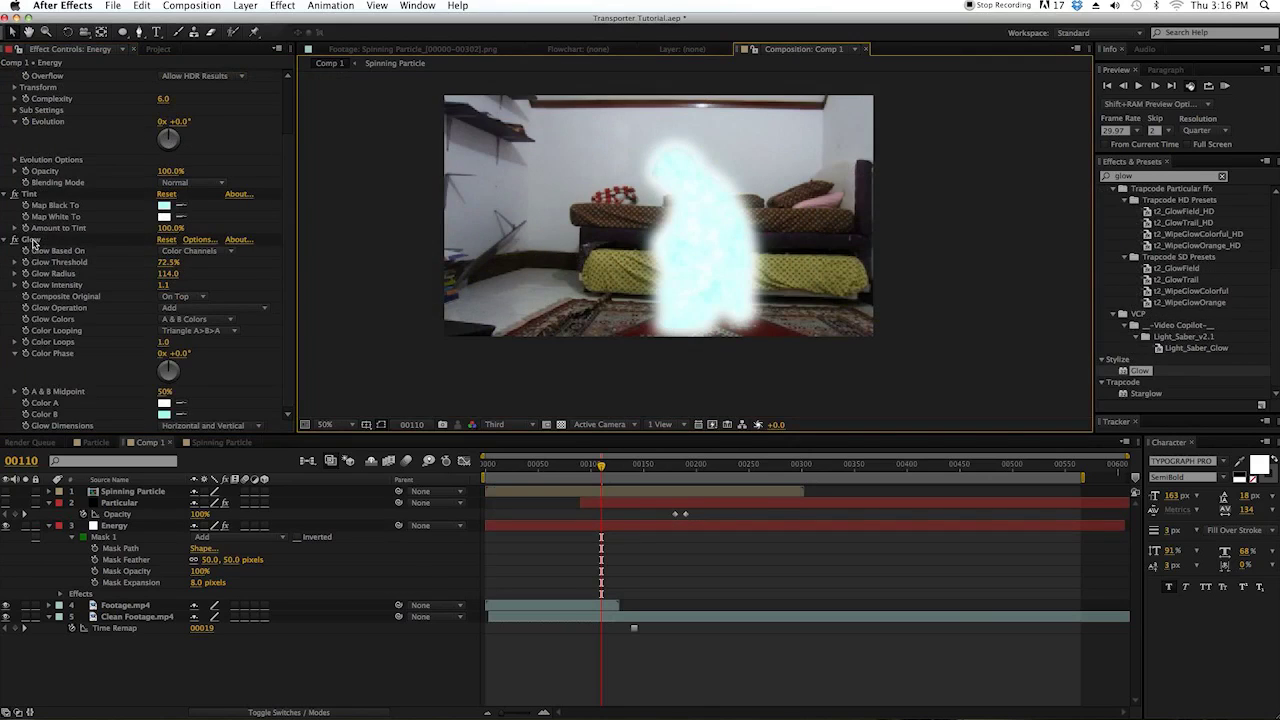
{"action": "left_click", "coordinate": [30, 240]}
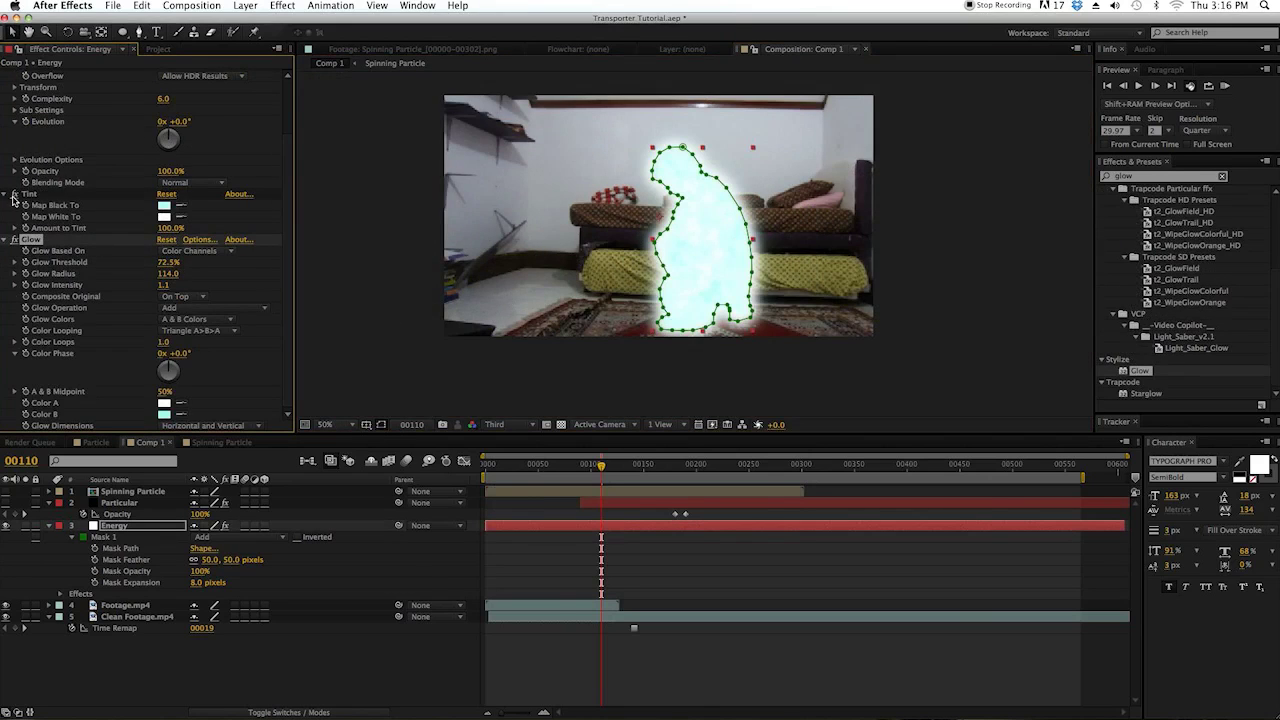
{"action": "key", "text": "period"}
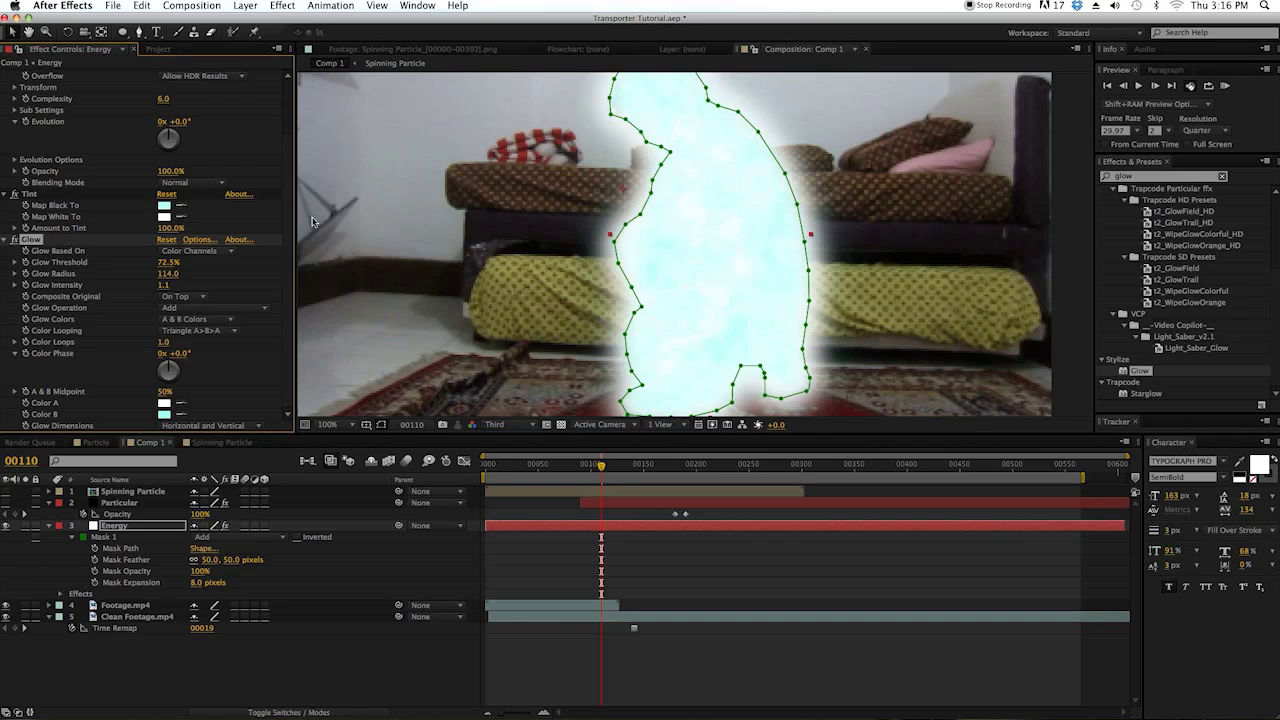
{"action": "key", "text": "comma"}
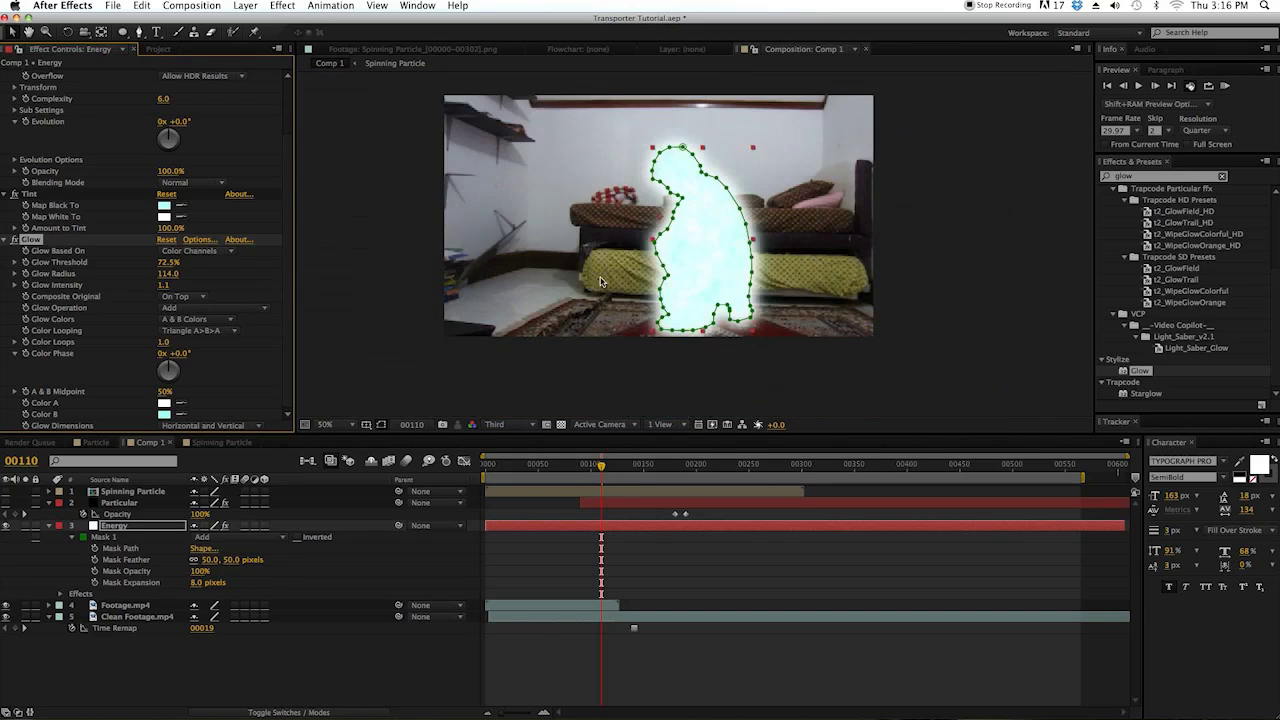
{"action": "left_click", "coordinate": [459, 392]}
{"action": "key", "text": "period"}
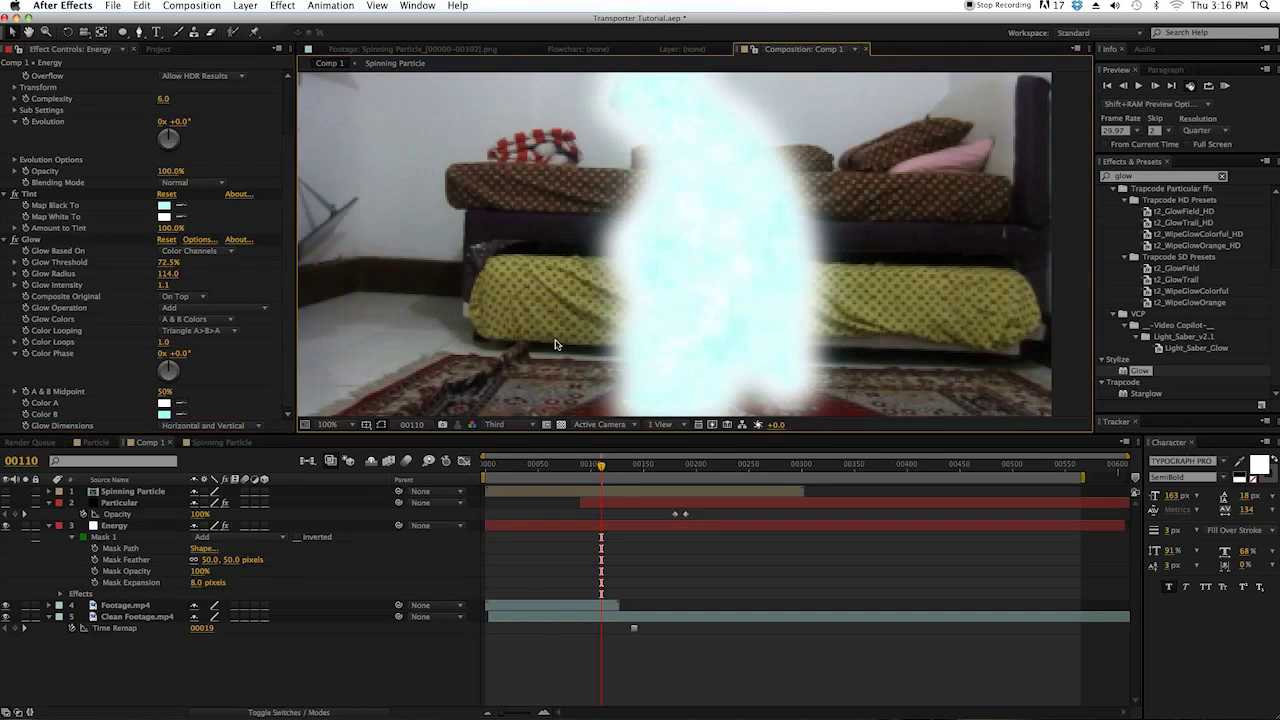
- Hide the Energy layer, show the Particular layer and move the current time to frame 117
{"action": "left_click", "coordinate": [6, 527]}
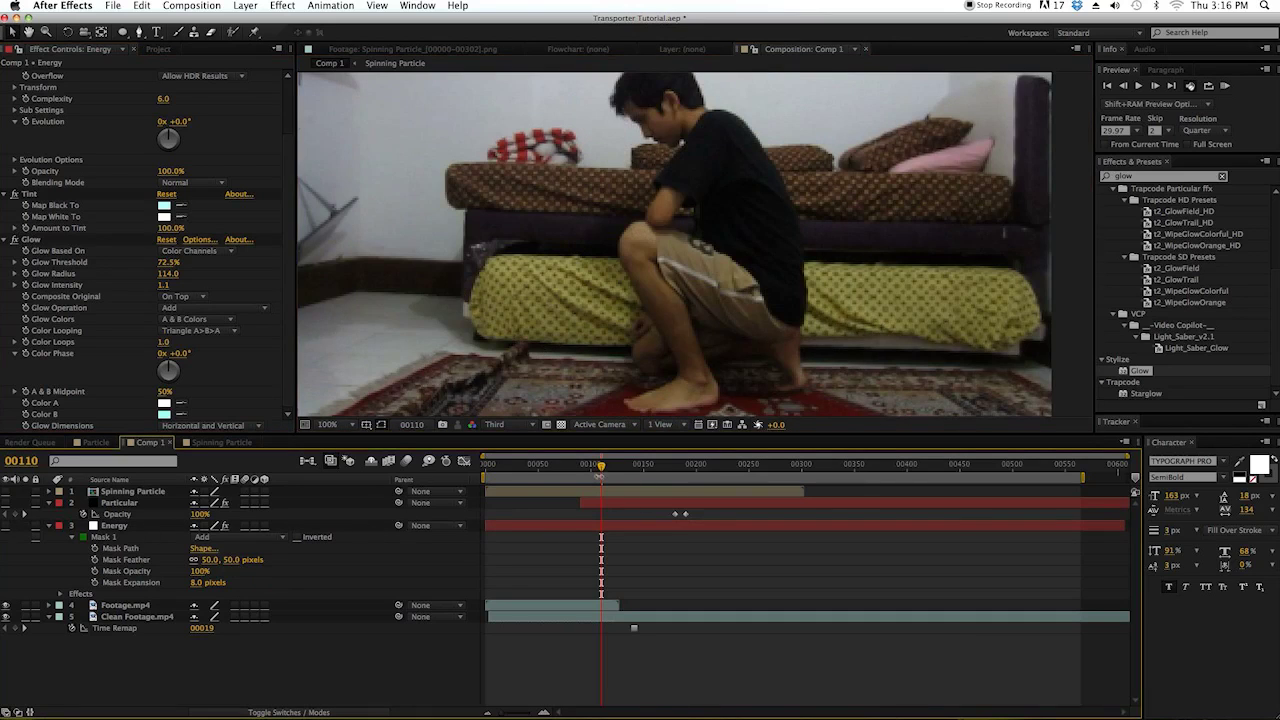
{"action": "left_click", "coordinate": [6, 502]}
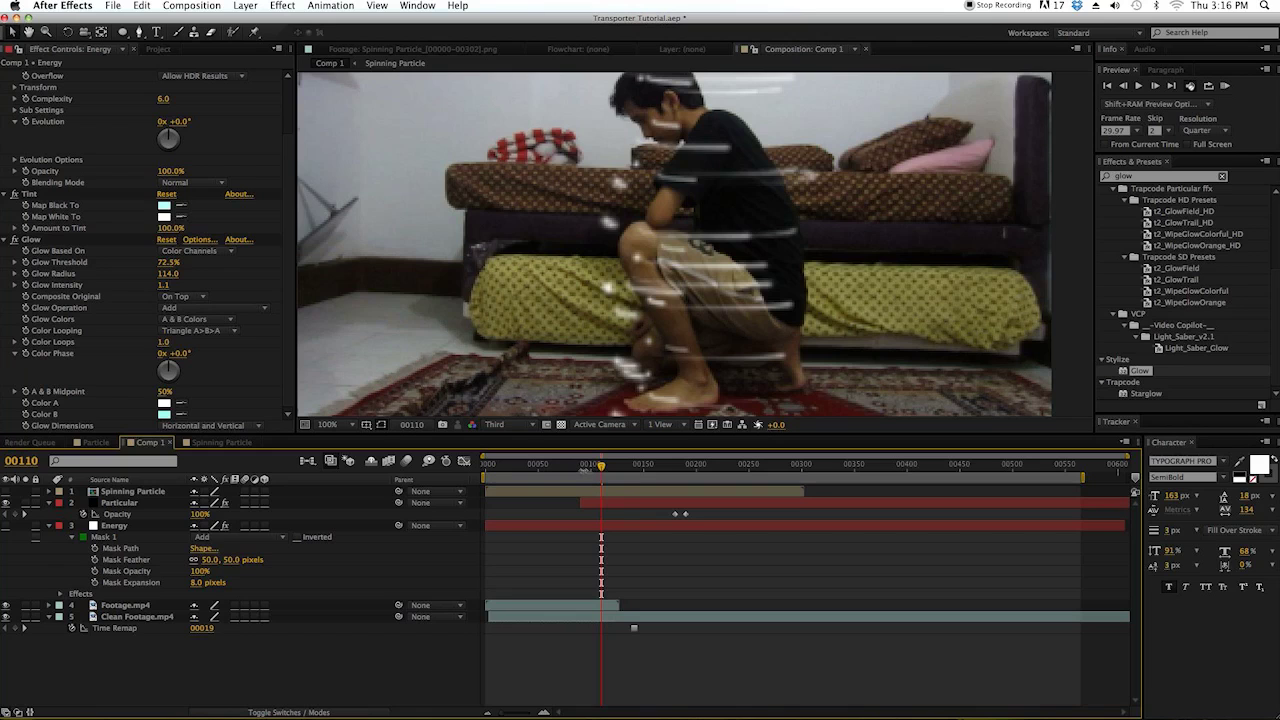
{"action": "mouse_move", "coordinate": [598, 470]}
{"action": "left_mouse_down"}
{"action": "mouse_move", "coordinate": [580, 470]}
{"action": "mouse_move", "coordinate": [605, 470]}
{"action": "left_mouse_up"}
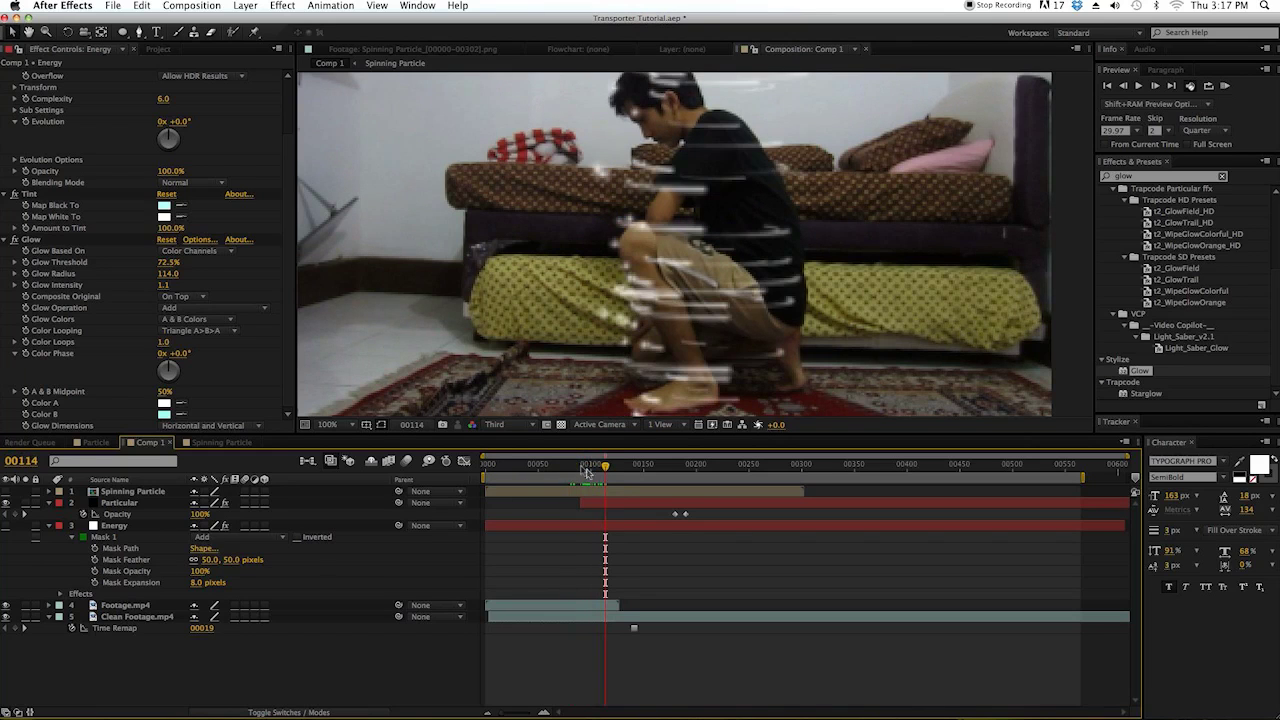
{"action": "left_click_drag", "start_coordinate": [604, 472], "coordinate": [608, 470]}
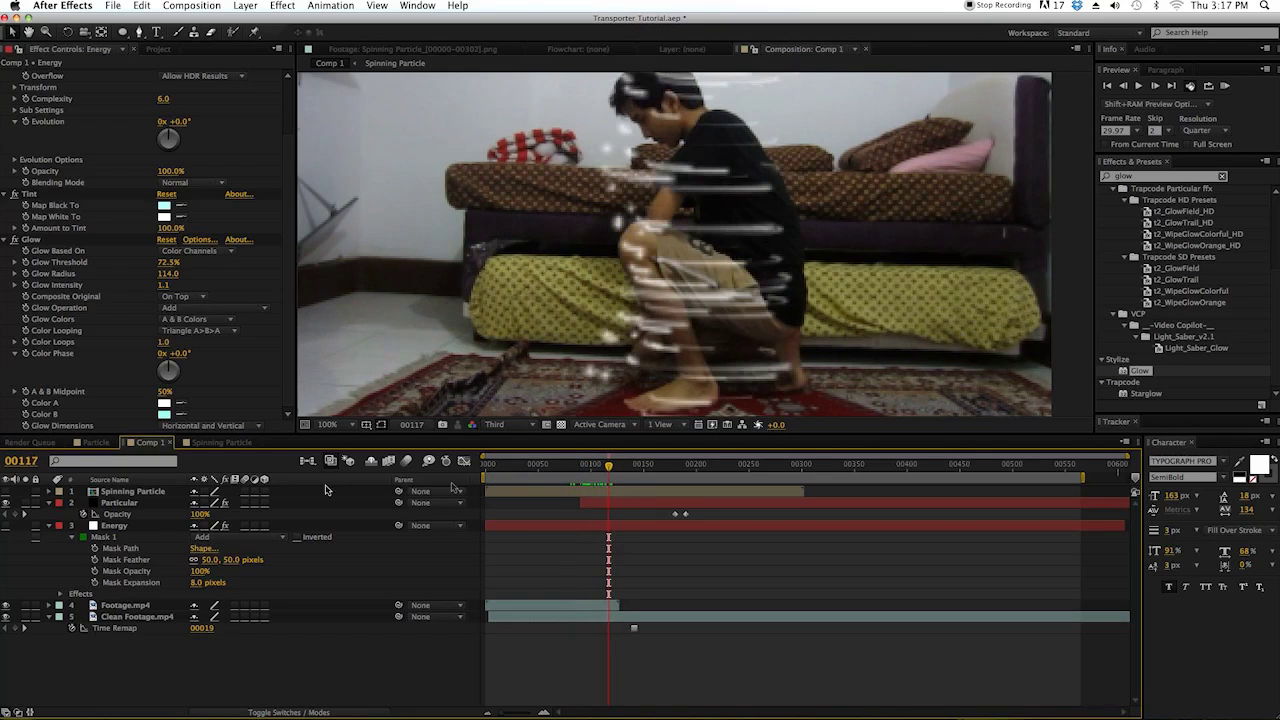
- Create a new deep red solid (740C0C) at comp size, named matte
{"action": "left_click", "coordinate": [244, 7]}
{"action": "mouse_move", "coordinate": [256, 22]}
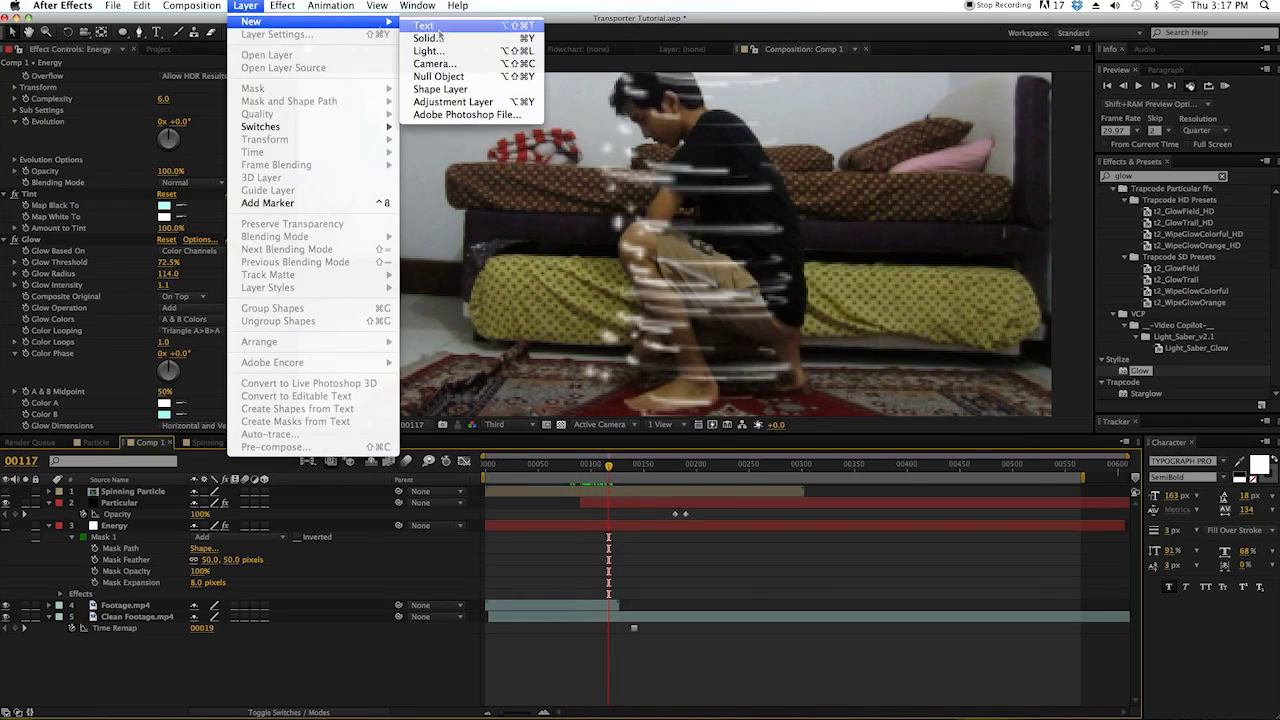
{"action": "left_click", "coordinate": [447, 40]}
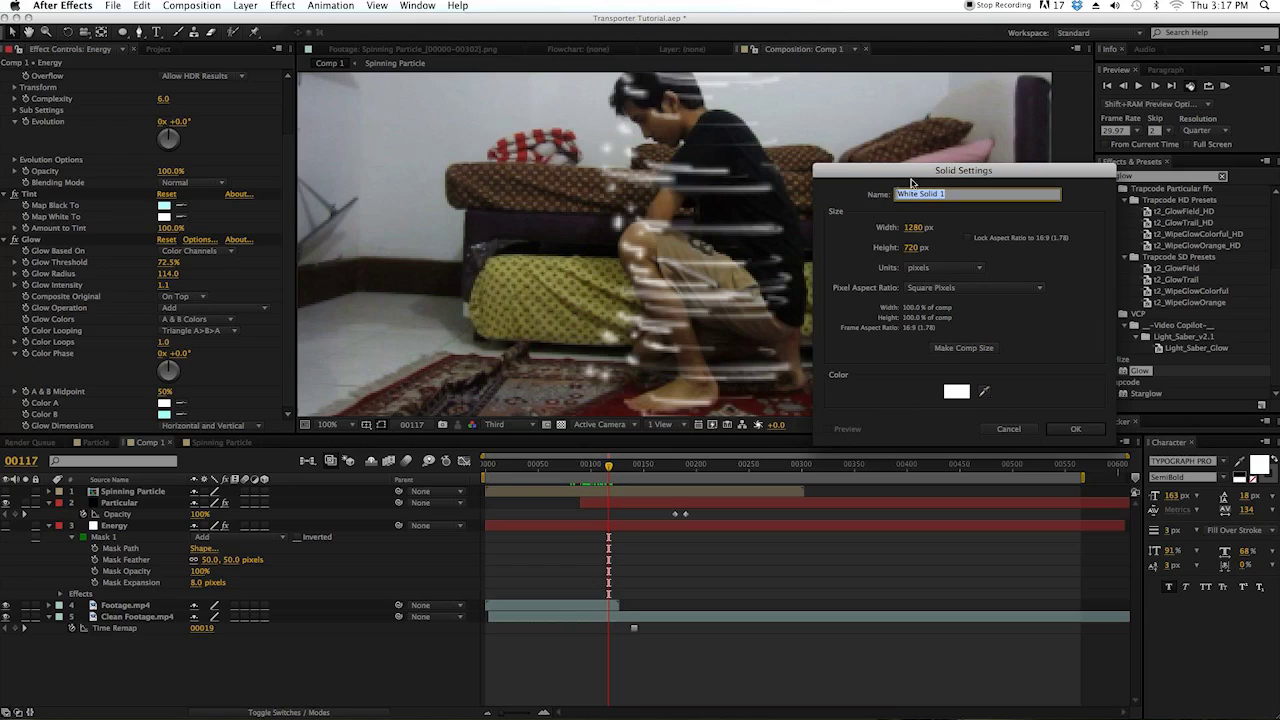
{"action": "left_click", "coordinate": [957, 392]}
{"action": "left_click_drag", "start_coordinate": [536, 537], "coordinate": [618, 489]}
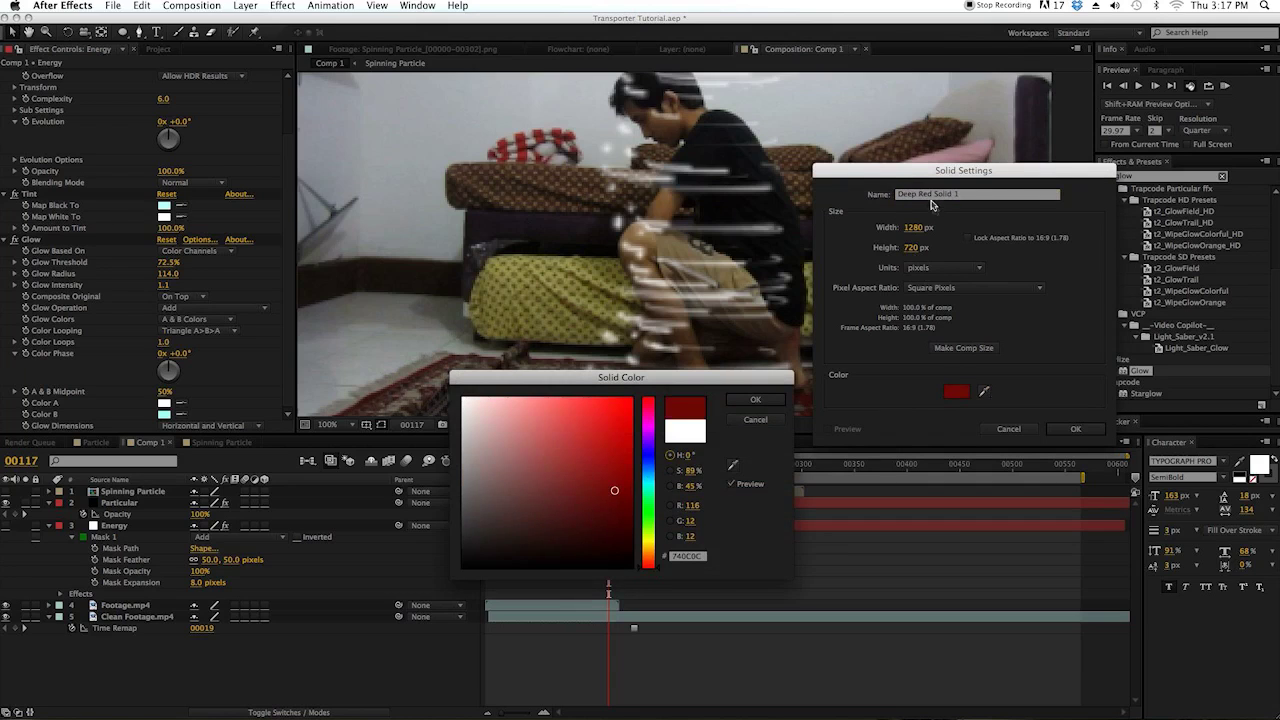
{"action": "left_click", "coordinate": [747, 404]}
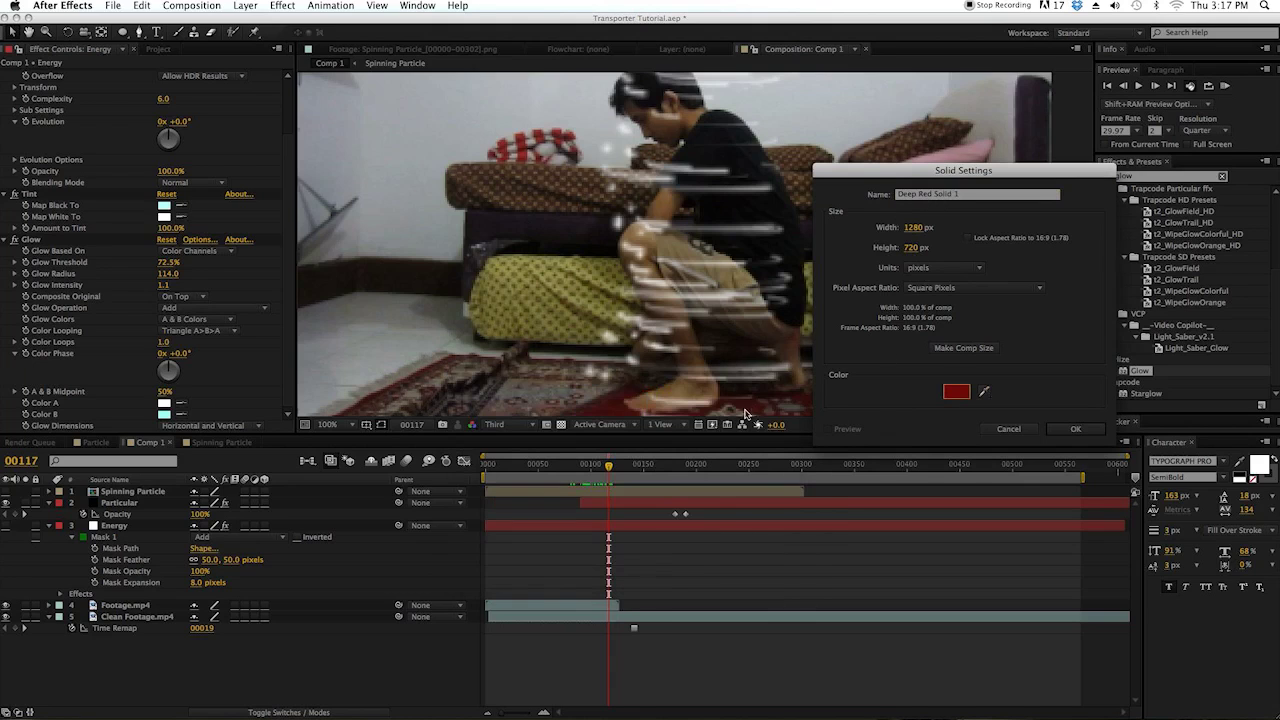
{"action": "triple_click", "coordinate": [928, 196]}
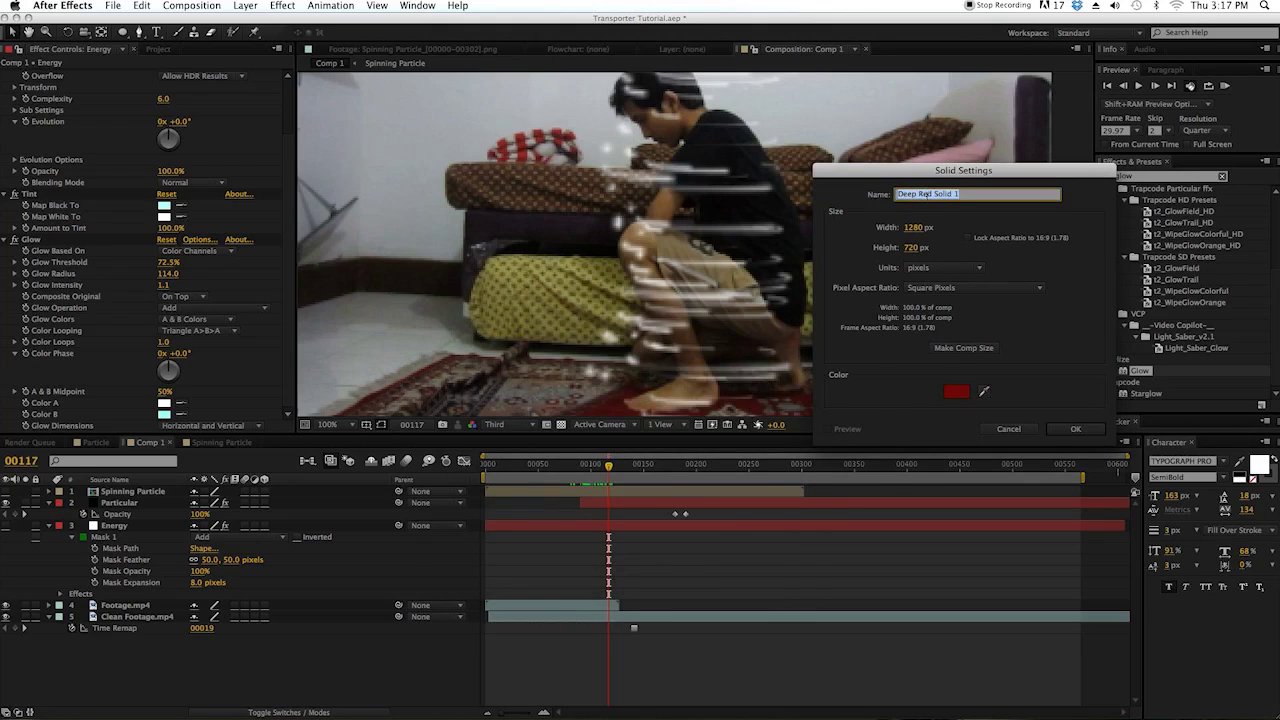
{"action": "type", "text": "matte"}
{"action": "key", "text": "Return"}
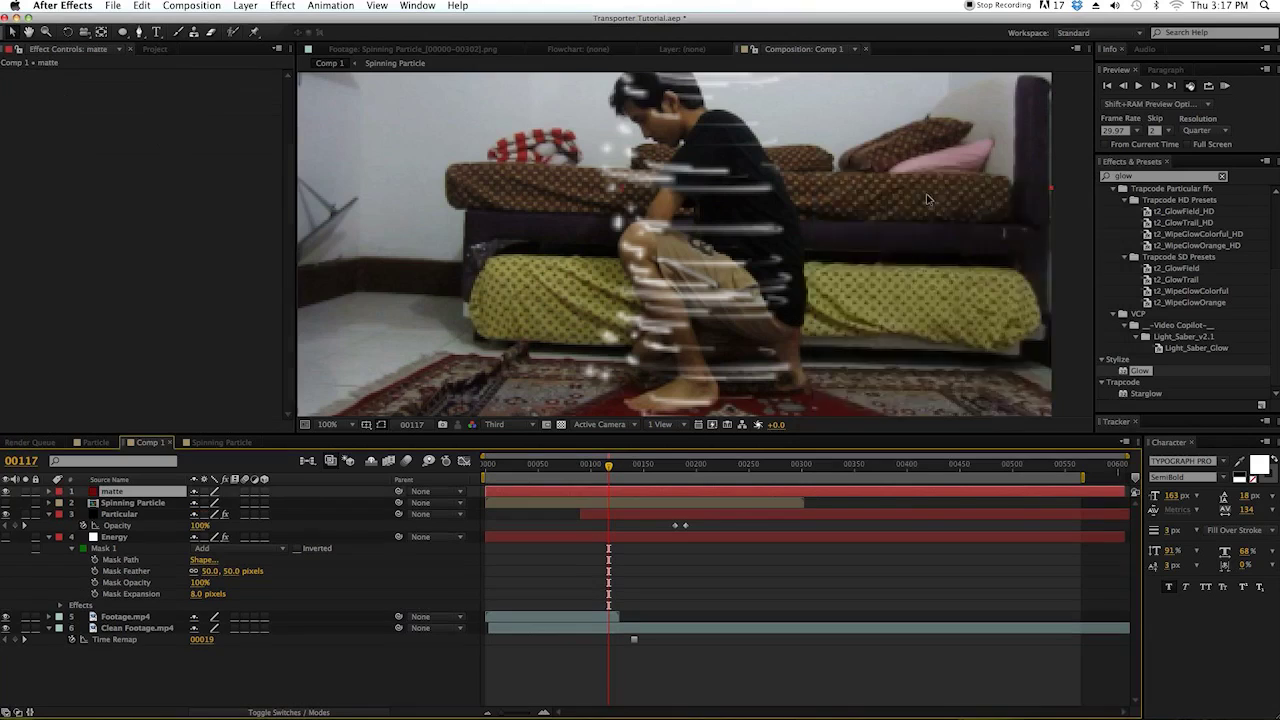
- Move the matte layer directly above the Energy layer in the stacking order
{"action": "left_click_drag", "start_coordinate": [150, 497], "coordinate": [147, 536]}
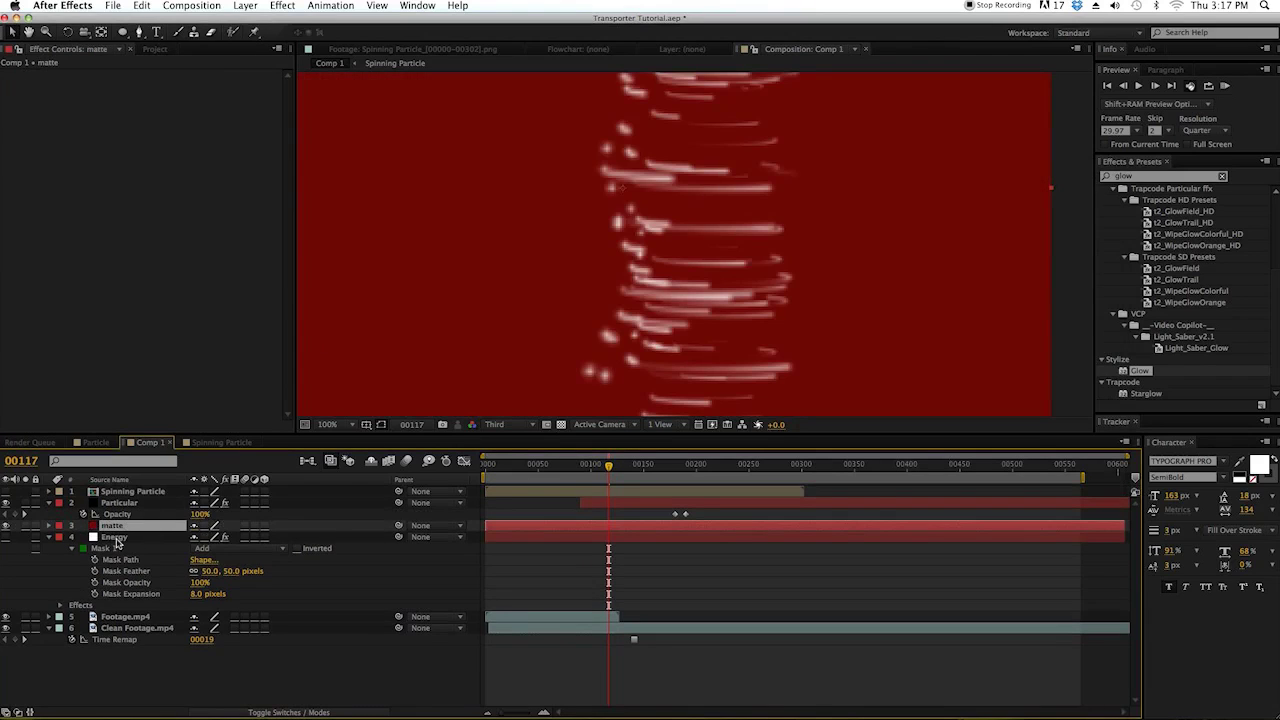
{"action": "left_click", "coordinate": [5, 527]}
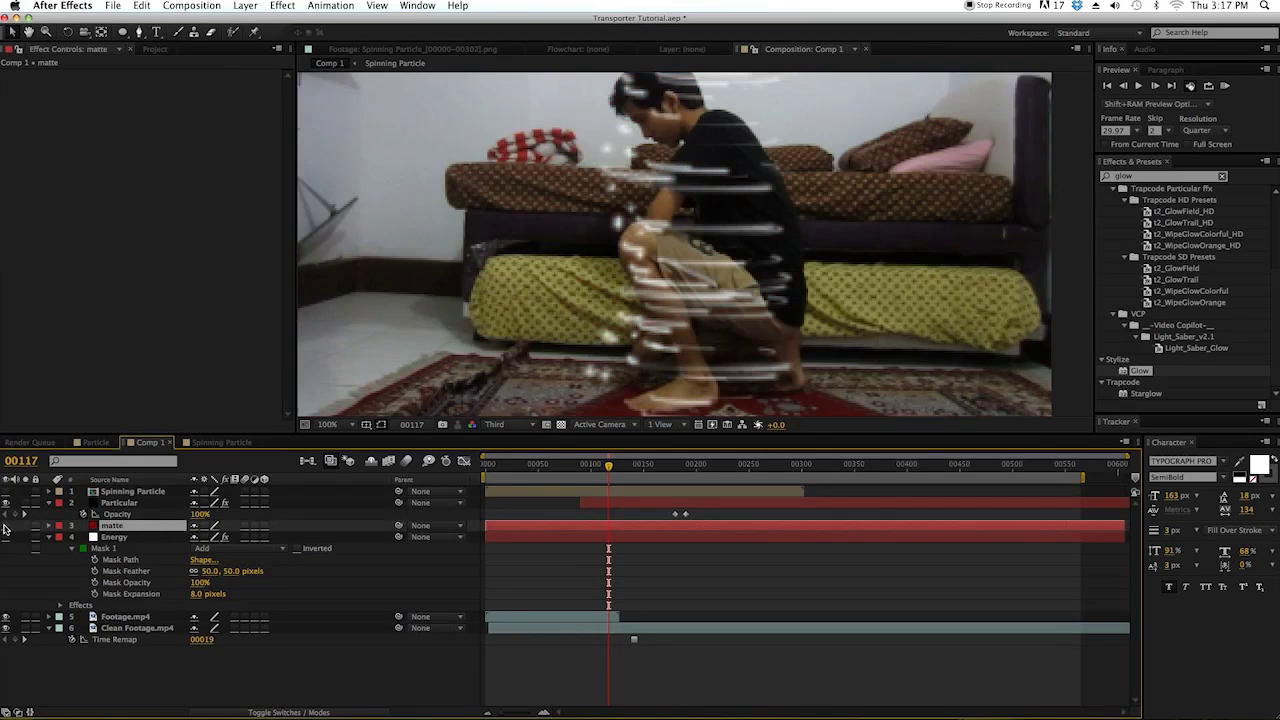
{"action": "left_click", "coordinate": [5, 526]}
- Apply the Fractal Noise effect to the matte layer and set its Fractal Type to Rocky
{"action": "left_click", "coordinate": [1176, 178]}
{"action": "type", "text": "fract"}
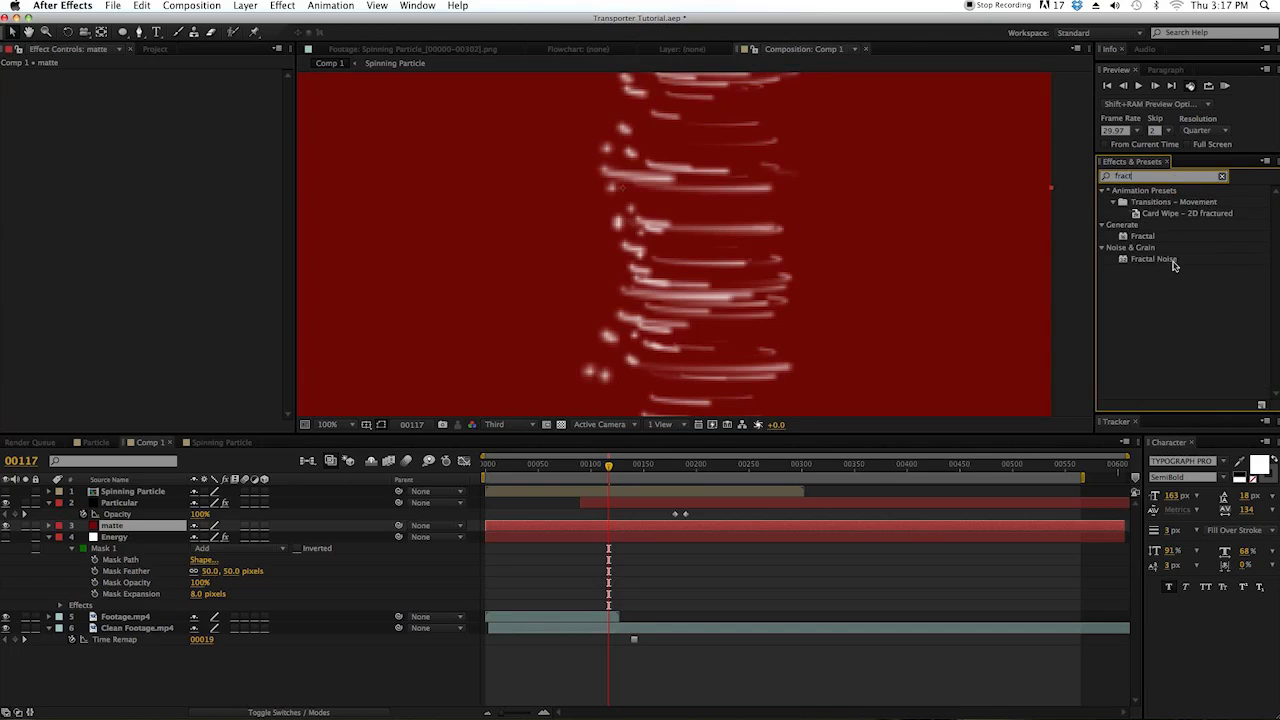
{"action": "left_click_drag", "start_coordinate": [1153, 259], "coordinate": [158, 533]}
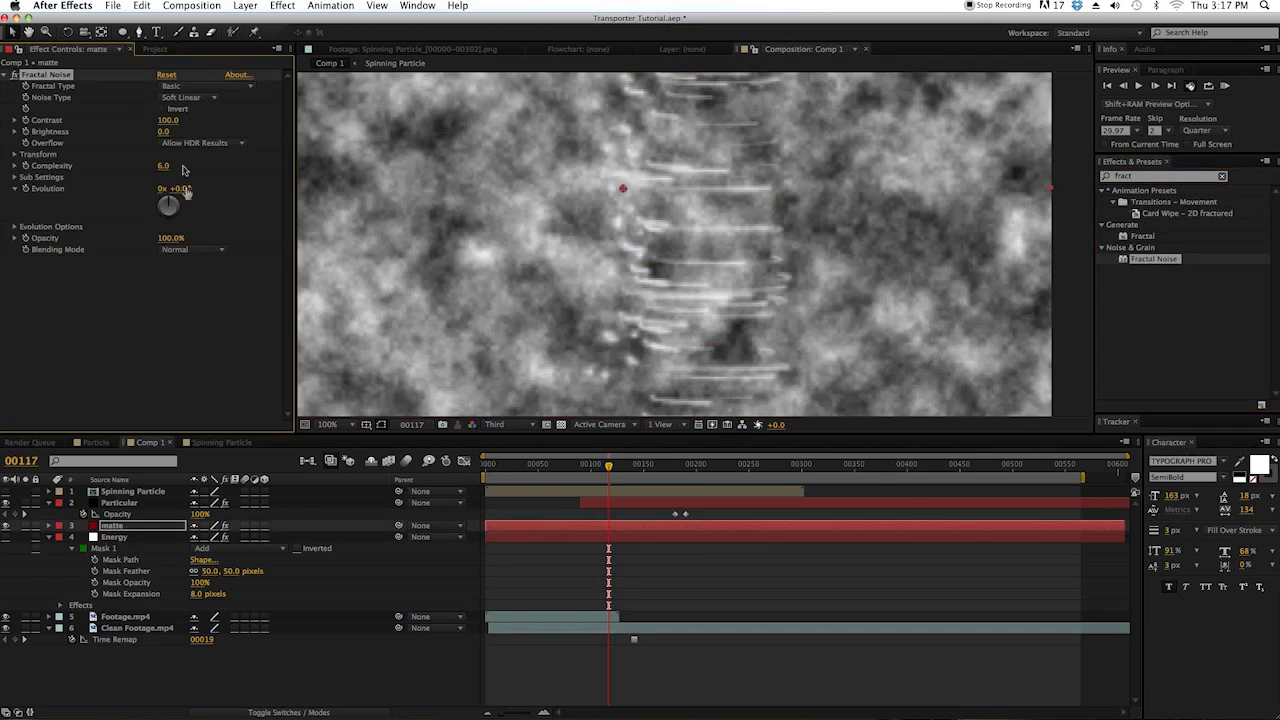
{"action": "left_click", "coordinate": [246, 87]}
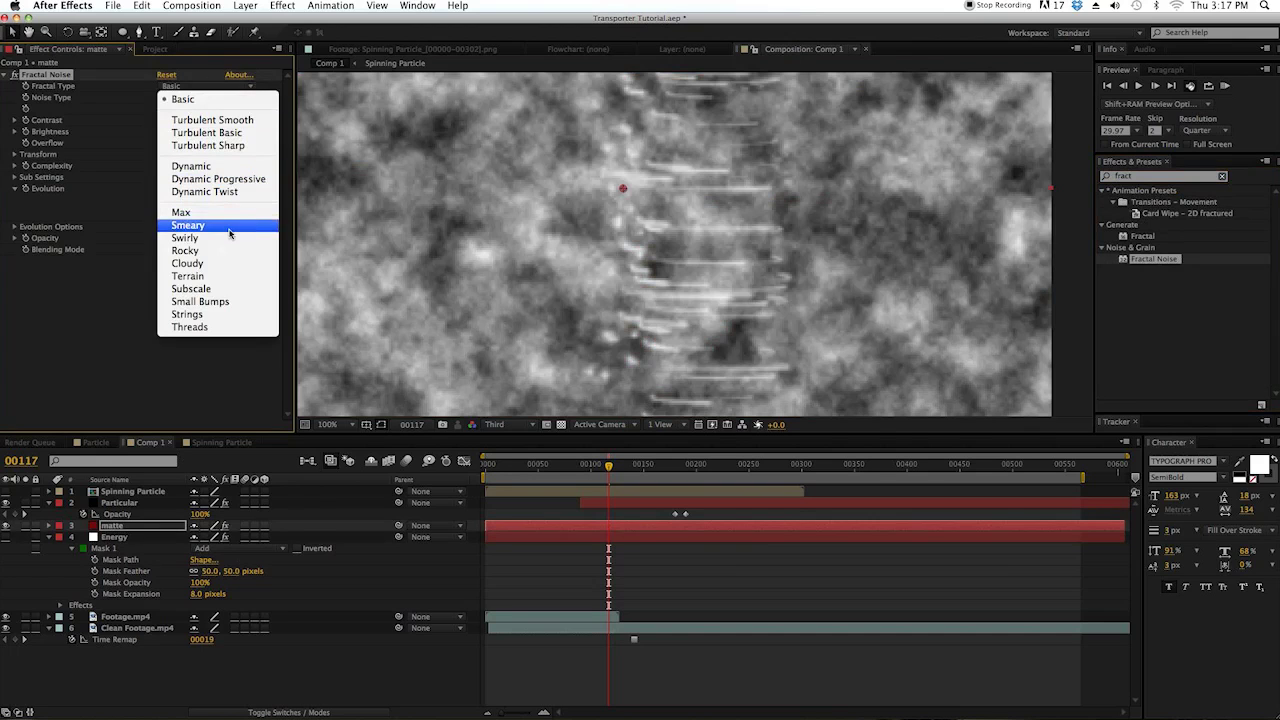
{"action": "left_click", "coordinate": [228, 251]}
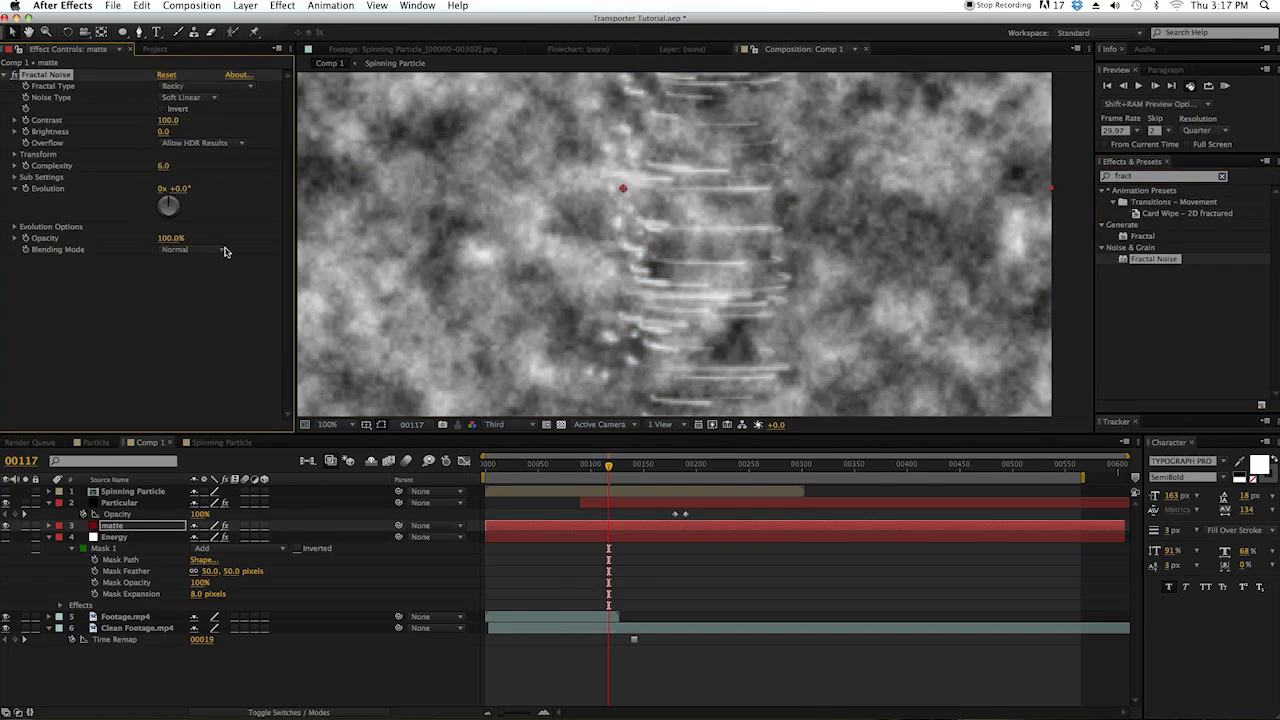
- Apply Fast Blur to the matte layer with a Blurriness of 11 and Repeat Edge Pixels enabled
{"action": "left_click", "coordinate": [1168, 180]}
{"action": "type", "text": "fast"}
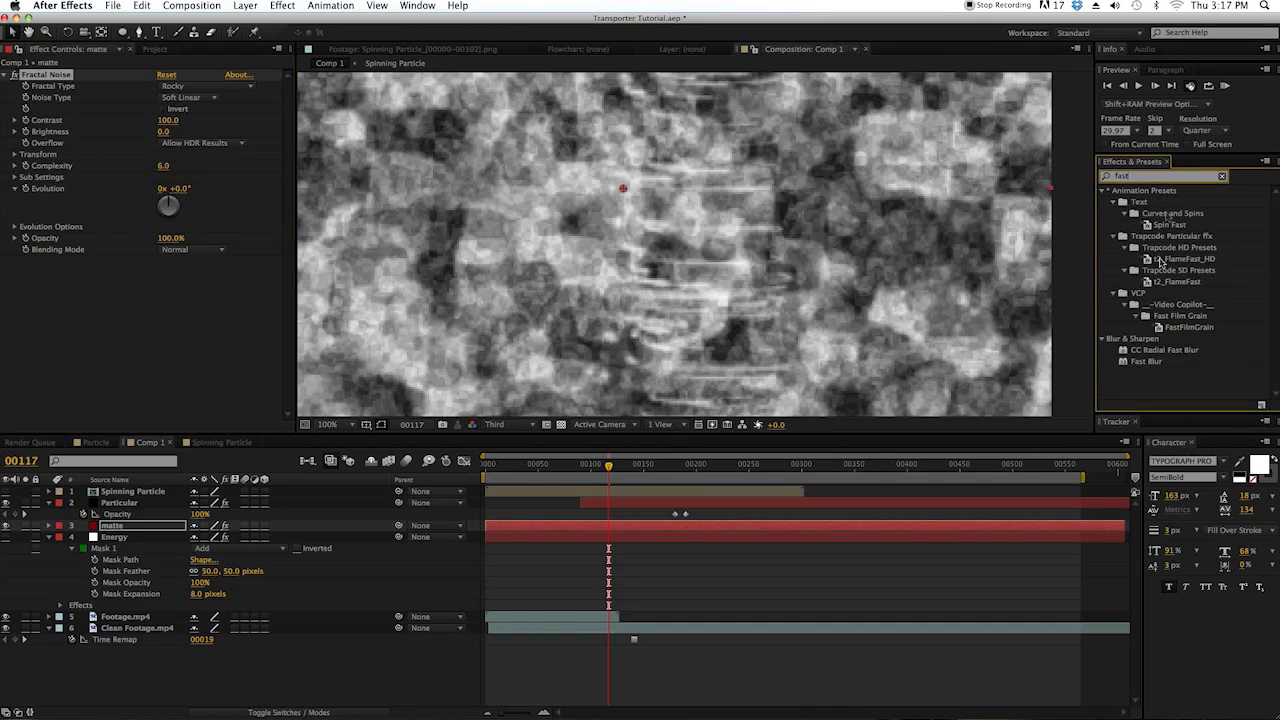
{"action": "left_click_drag", "start_coordinate": [1142, 362], "coordinate": [60, 350]}
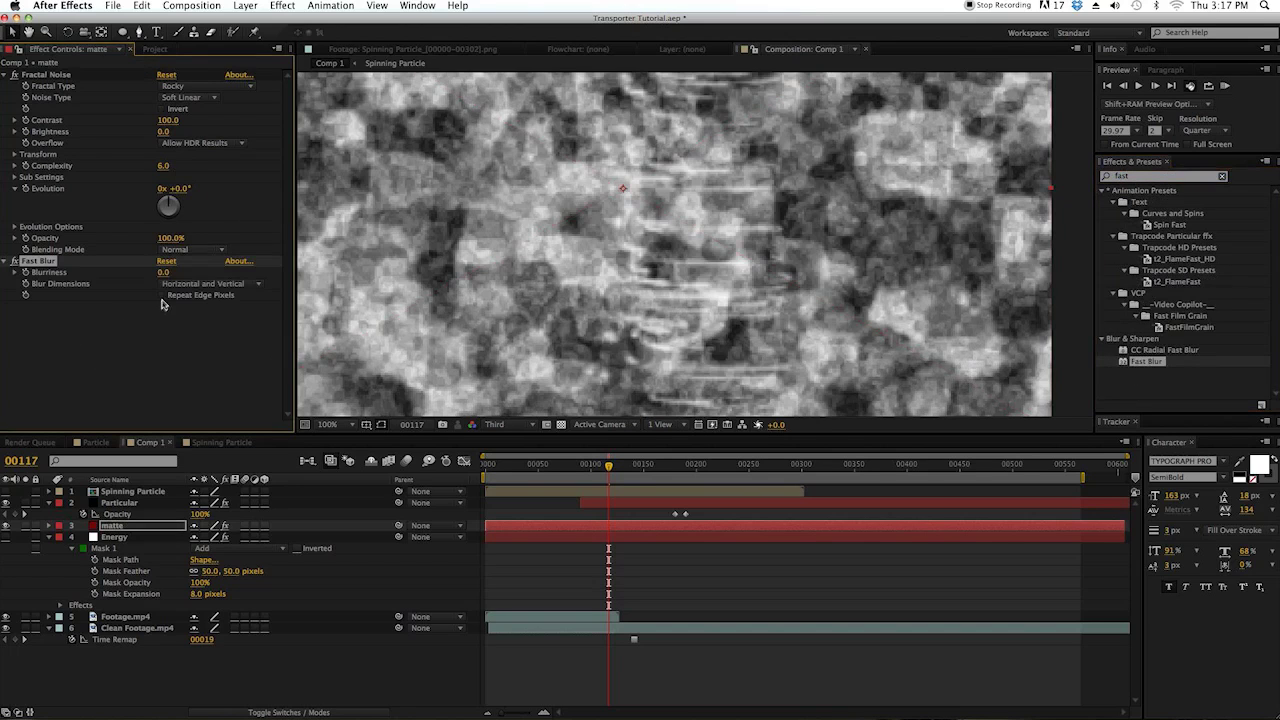
{"action": "left_click_drag", "start_coordinate": [165, 273], "coordinate": [172, 272]}
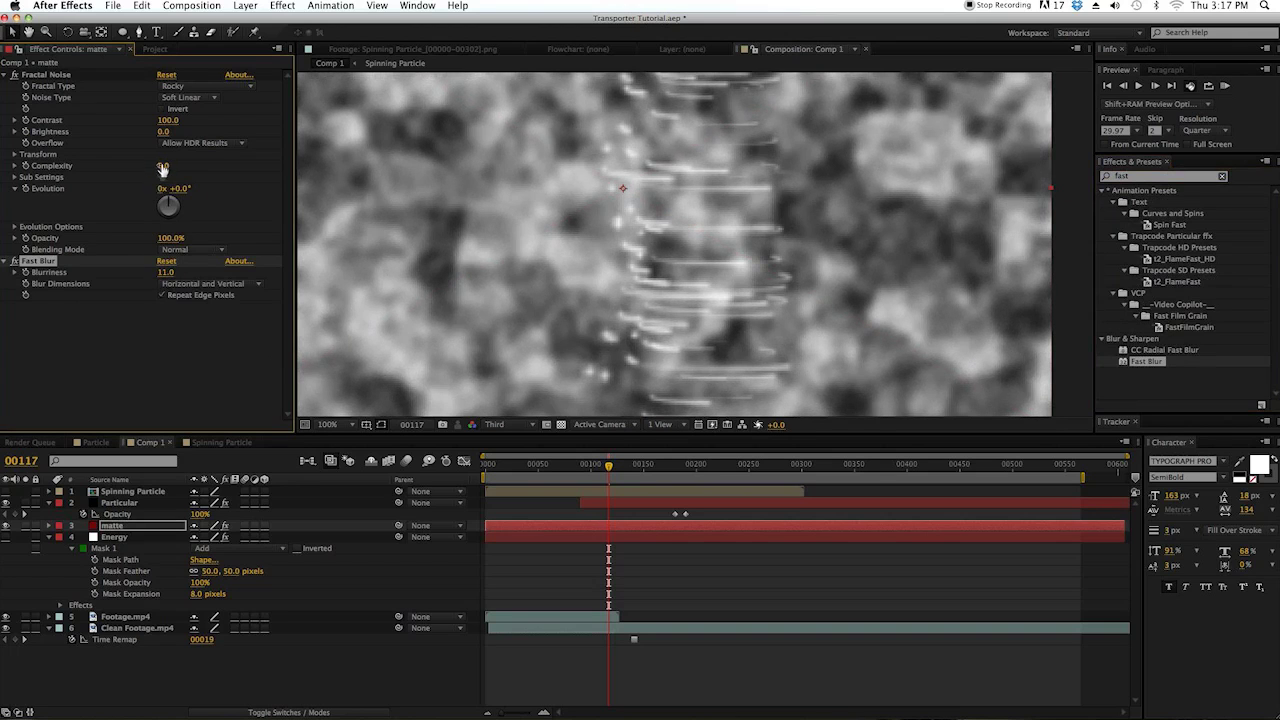
- Set the Scale in the matte's Fractal Noise transform to 24
{"action": "left_click", "coordinate": [16, 155]}
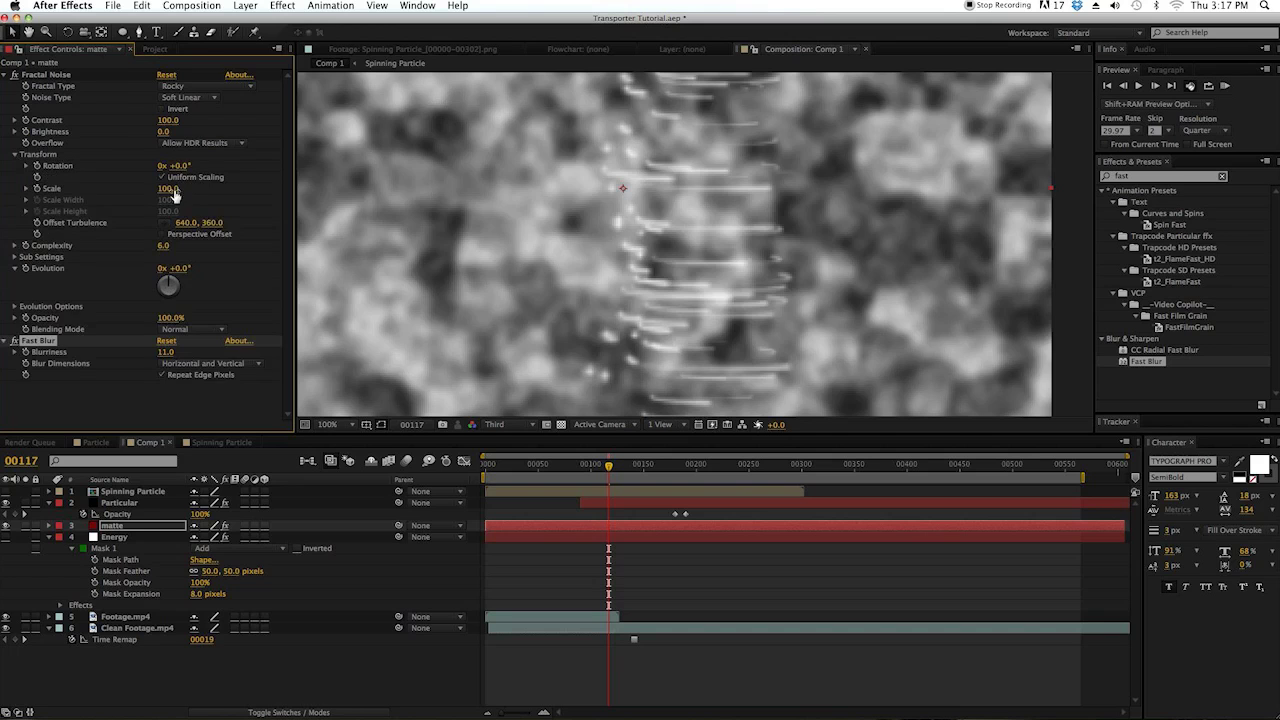
{"action": "left_click_drag", "start_coordinate": [170, 193], "coordinate": [120, 188]}
{"action": "key", "text": "comma"}
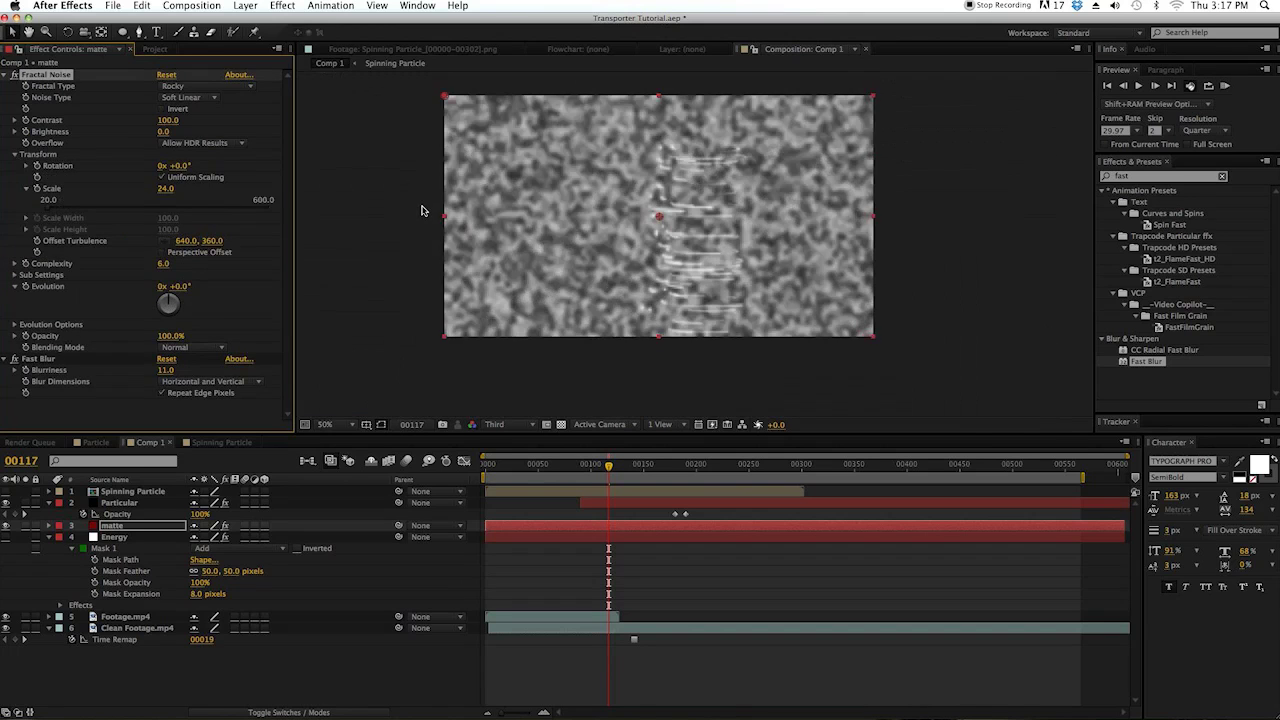
- At frame 106, set the matte's Fractal Noise Brightness to -100 and start keyframing it
{"action": "left_click", "coordinate": [5, 526]}
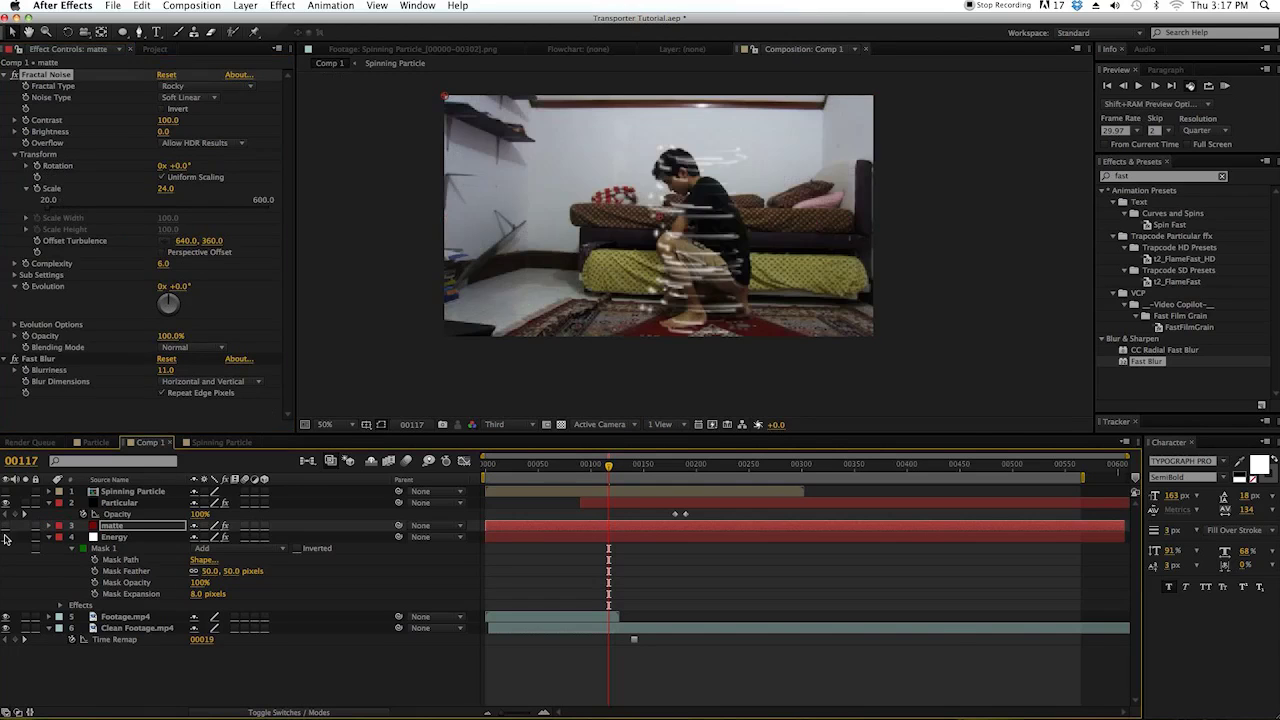
{"action": "left_click", "coordinate": [5, 526]}
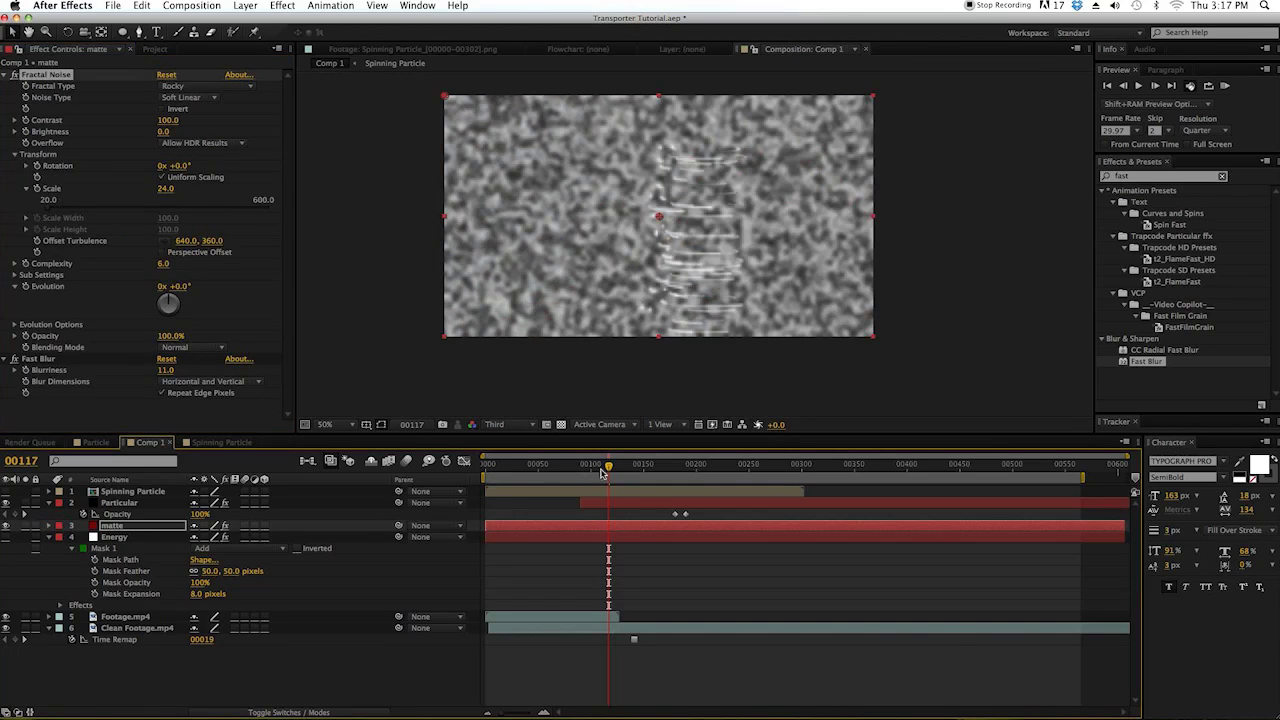
{"action": "left_click", "coordinate": [5, 526]}
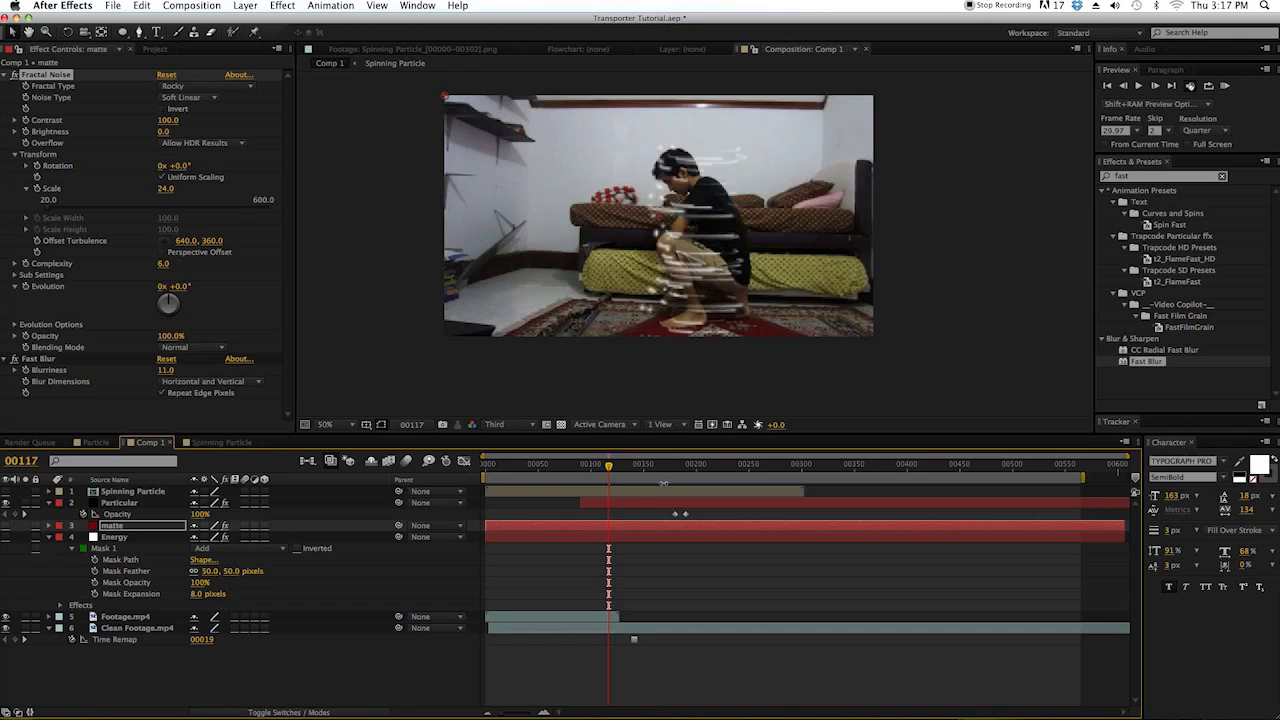
{"action": "mouse_move", "coordinate": [612, 474]}
{"action": "left_mouse_down"}
{"action": "mouse_move", "coordinate": [583, 476]}
{"action": "mouse_move", "coordinate": [680, 487]}
{"action": "mouse_move", "coordinate": [584, 487]}
{"action": "mouse_move", "coordinate": [597, 490]}
{"action": "left_mouse_up"}
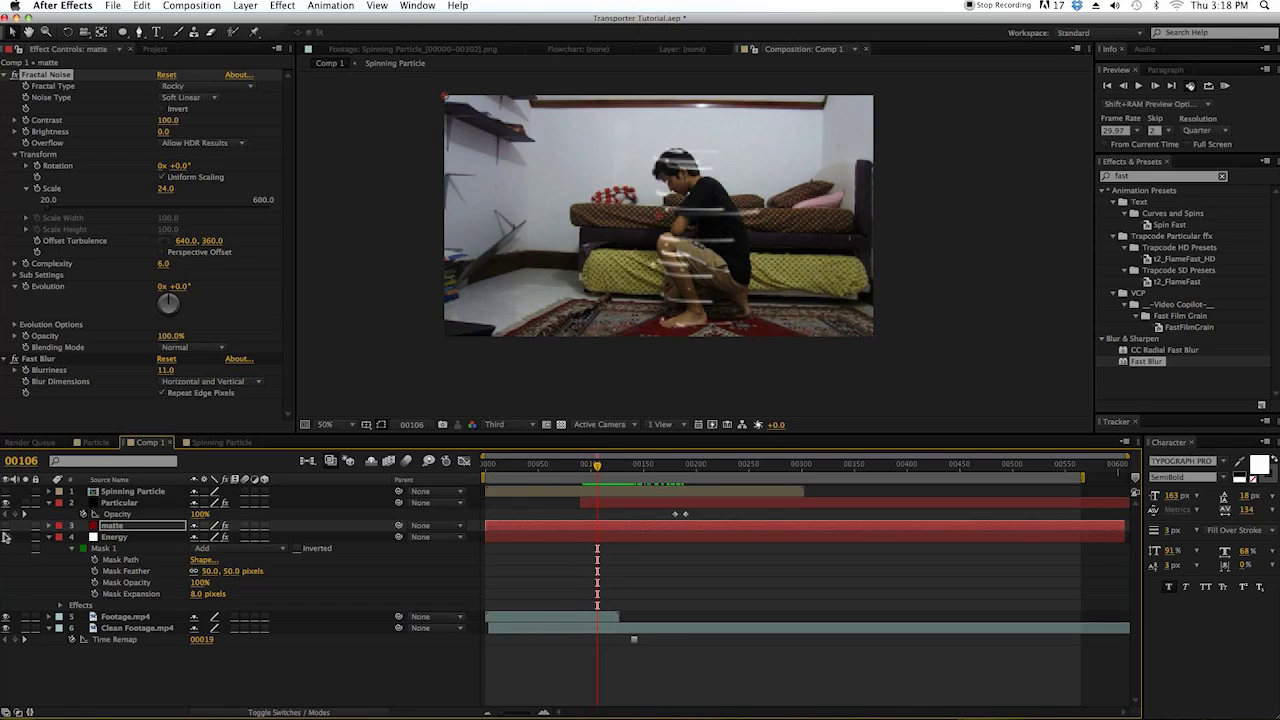
{"action": "left_click", "coordinate": [5, 526]}
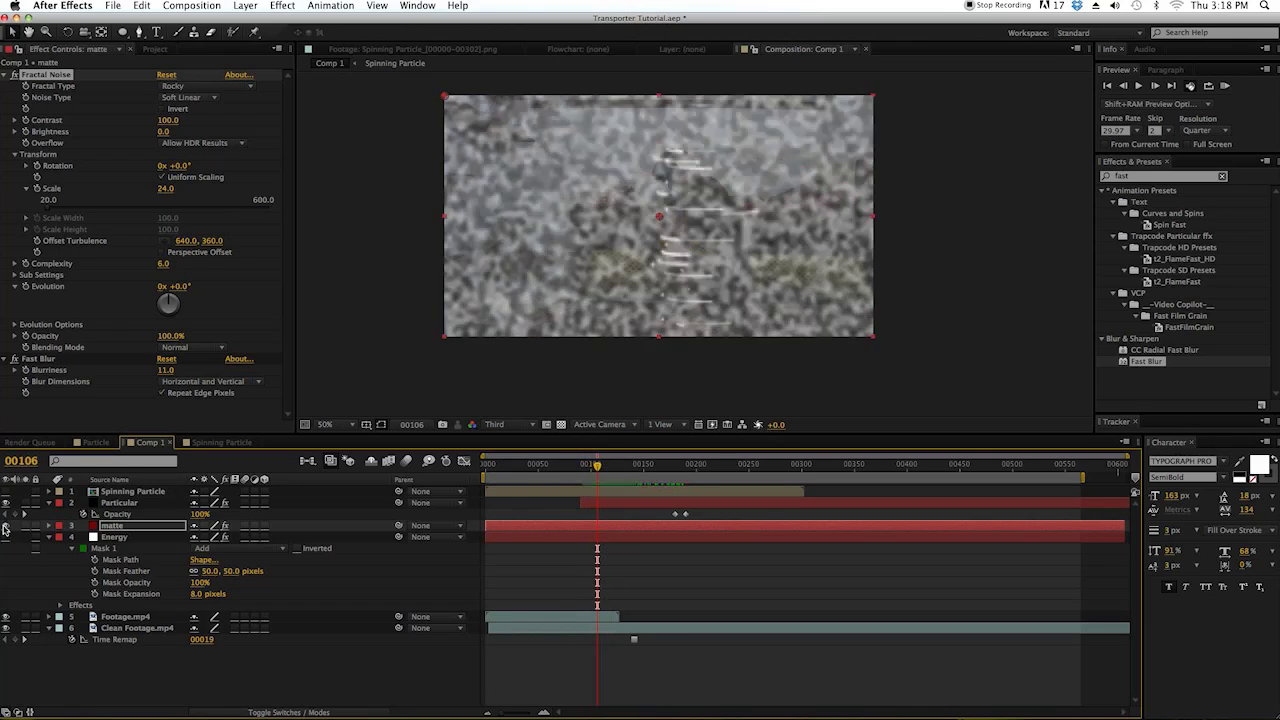
{"action": "left_click", "coordinate": [165, 133]}
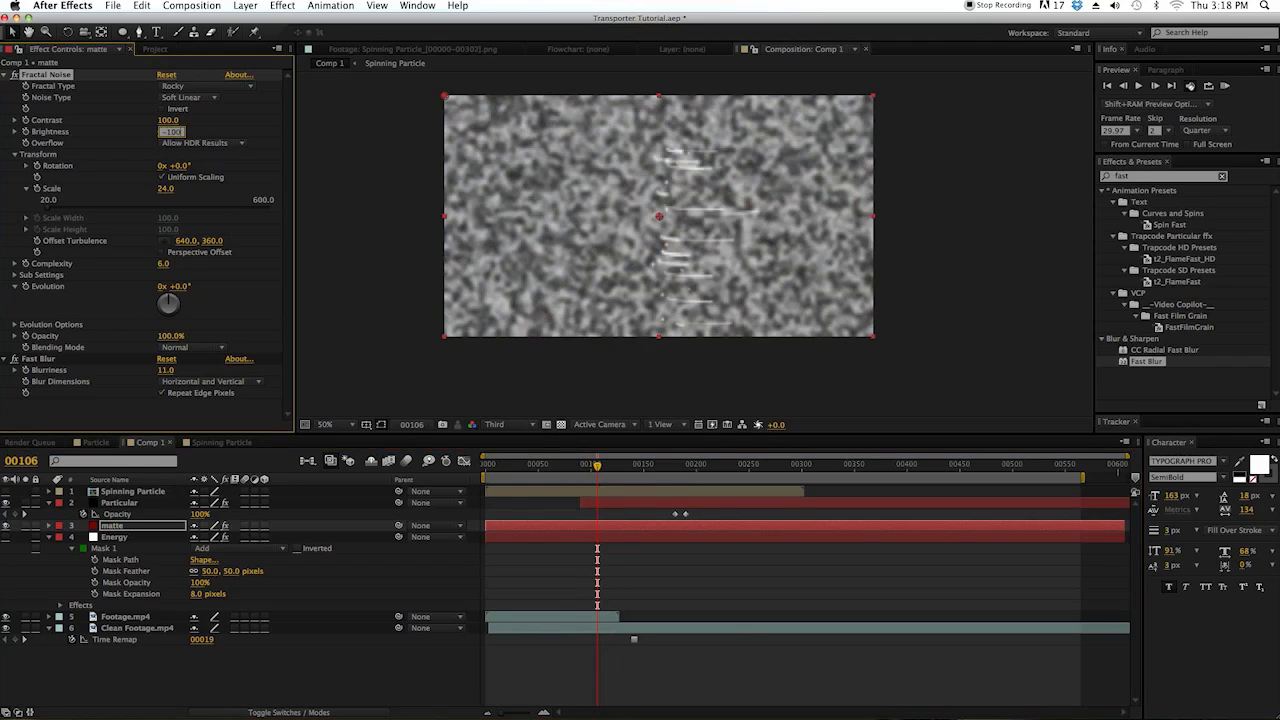
{"action": "type", "text": "-100"}
{"action": "key", "text": "Return"}
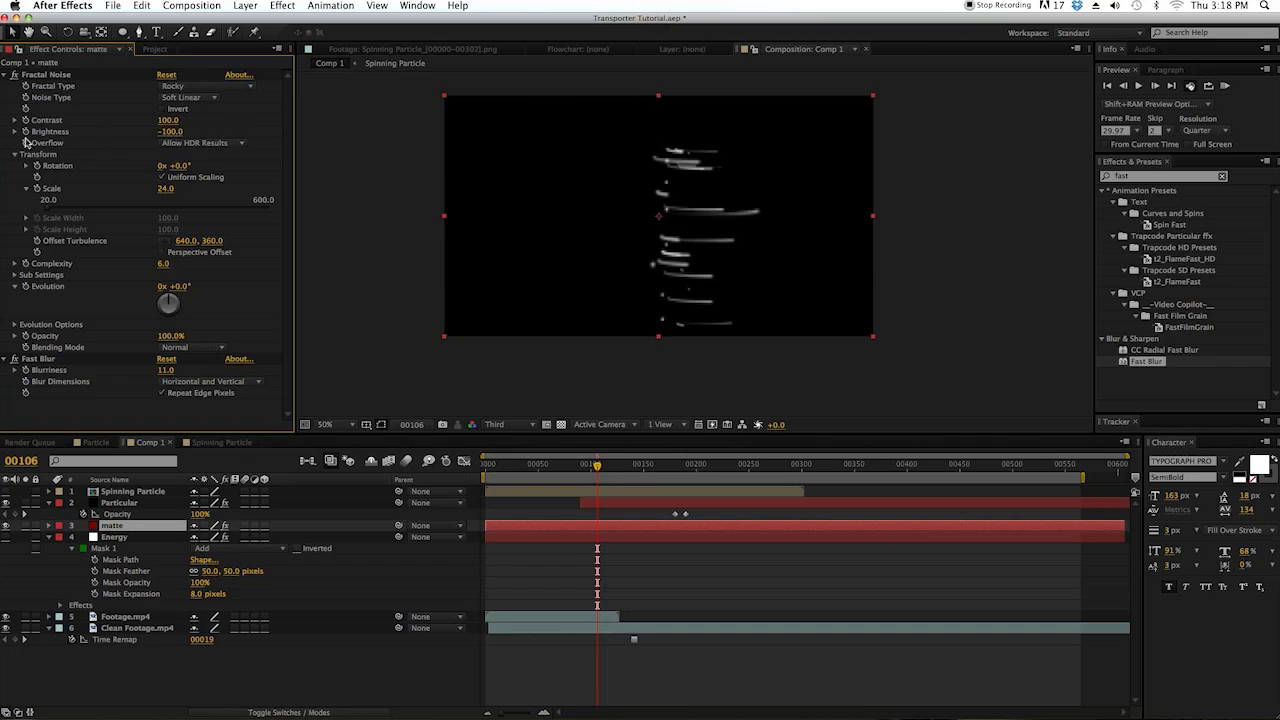
{"action": "key", "text": "Return"}
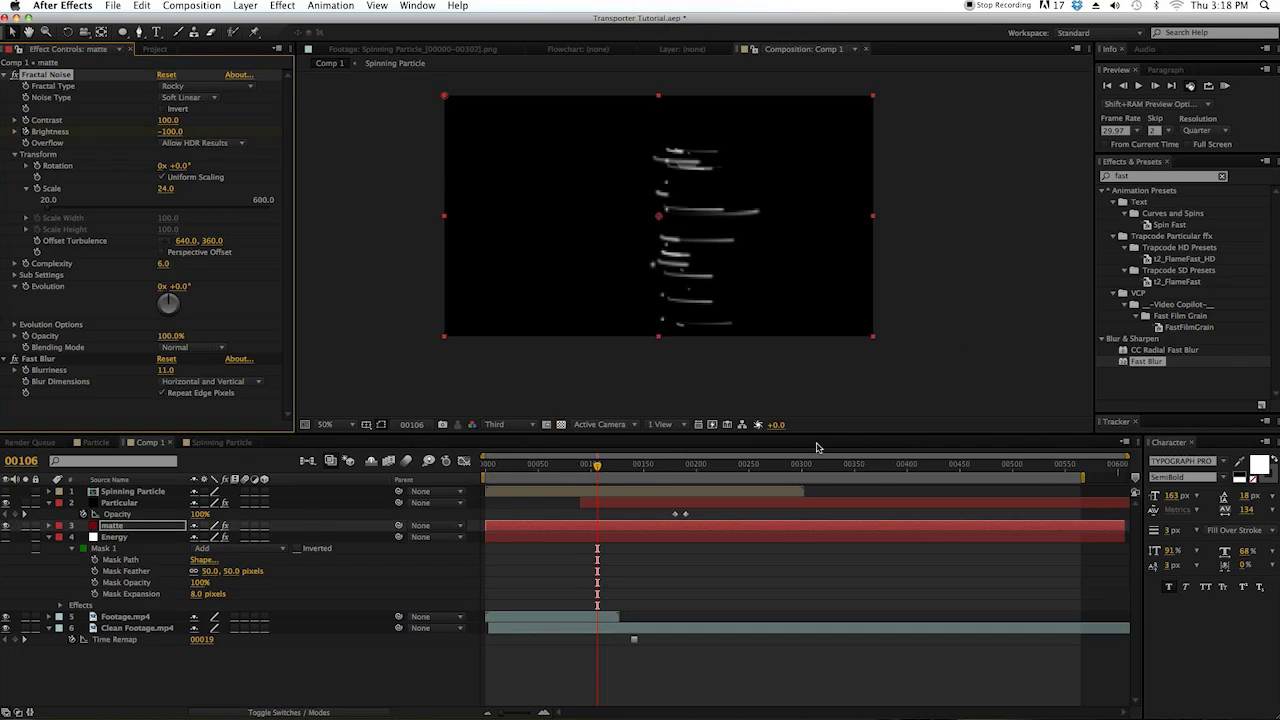
- Advance five frames to frame 111 and keyframe the matte's Fractal Noise Brightness at 100
{"action": "left_click", "coordinate": [1155, 86]}
{"action": "left_click", "coordinate": [1155, 86]}
{"action": "left_click", "coordinate": [1155, 86]}
{"action": "left_click", "coordinate": [1155, 86]}
{"action": "left_click", "coordinate": [1155, 86]}
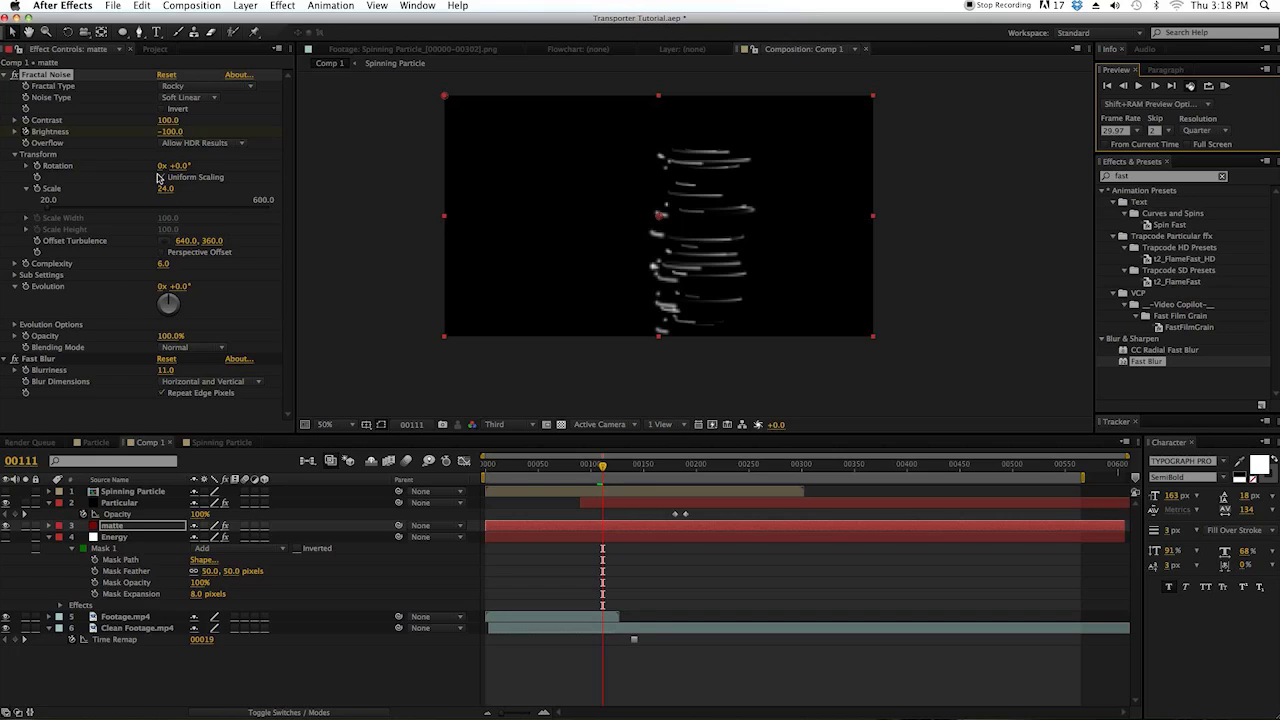
{"action": "left_click", "coordinate": [172, 131]}
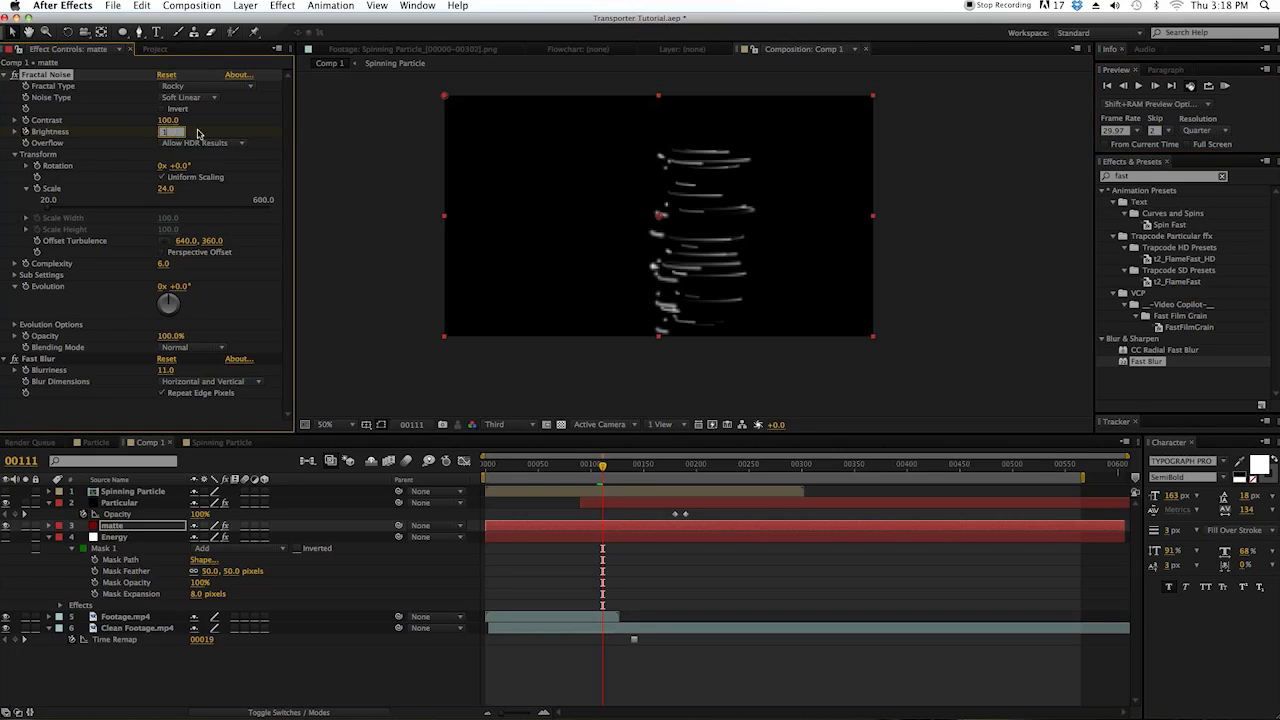
{"action": "key", "text": "Return"}
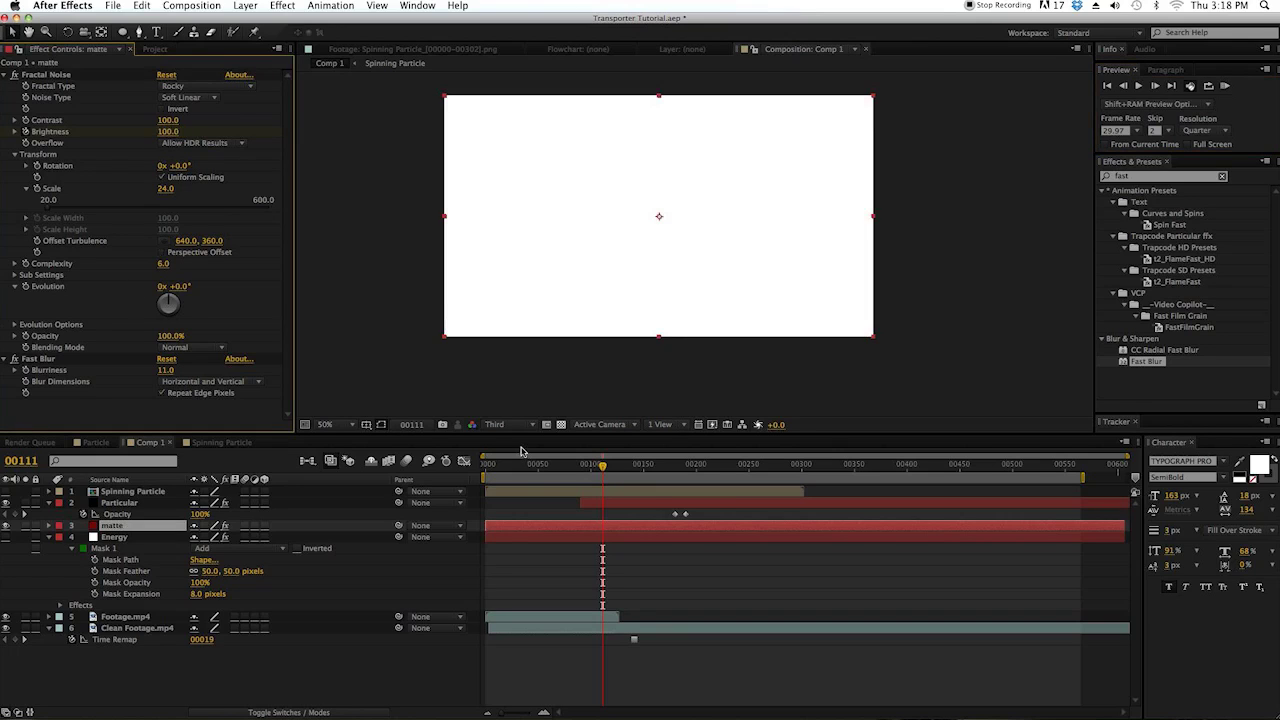
- Hide the matte layer and add a Brightness keyframe holding 100 at frame 169
{"action": "left_click", "coordinate": [7, 526]}
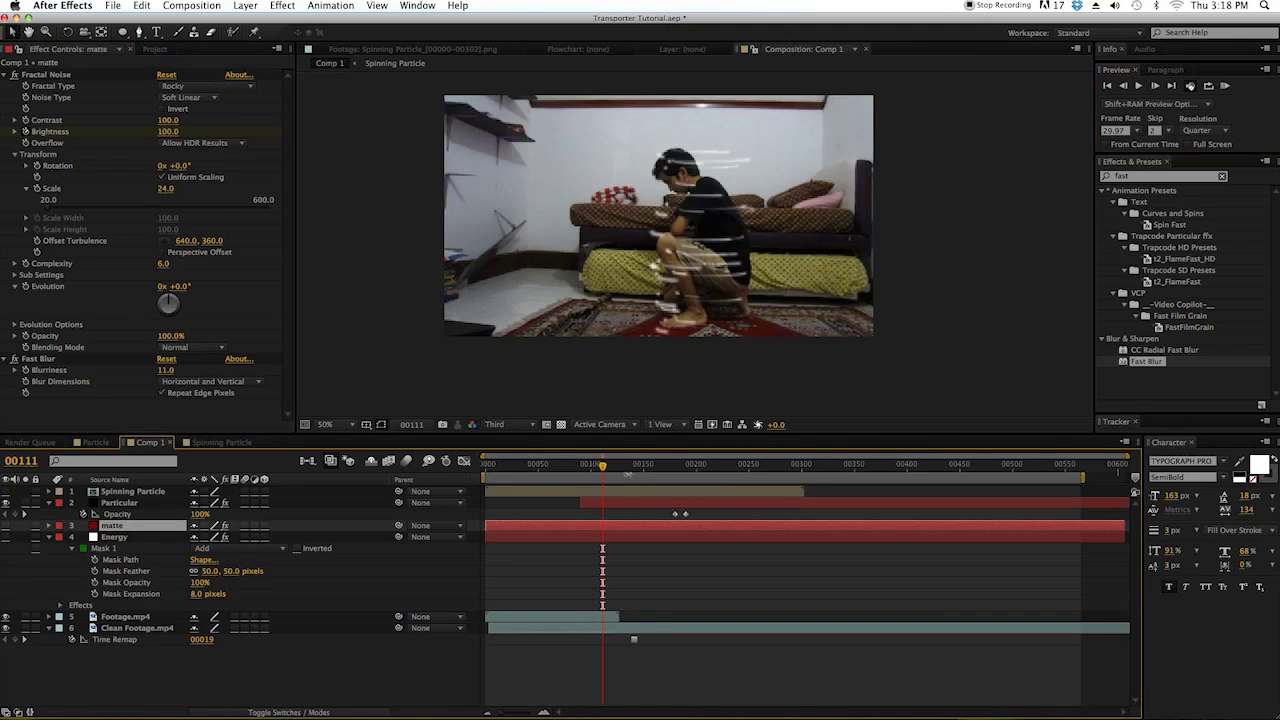
{"action": "left_click_drag", "start_coordinate": [604, 474], "coordinate": [665, 478]}
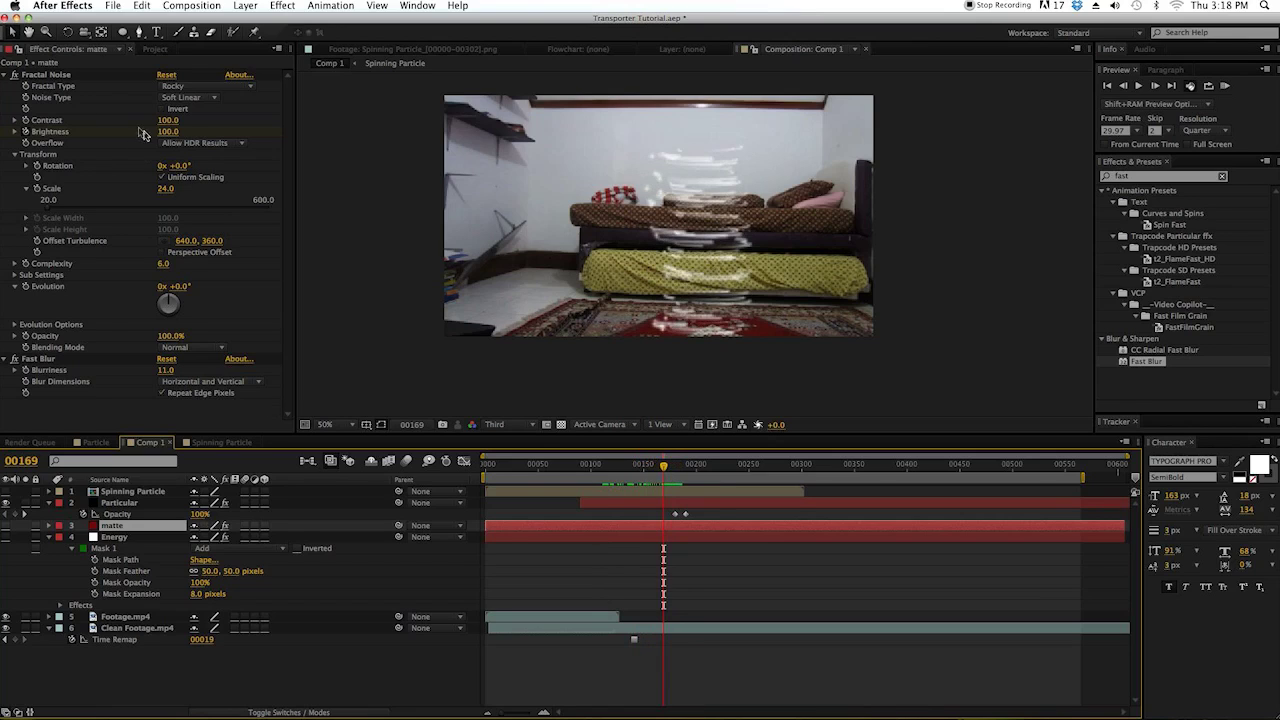
{"action": "key", "text": "u"}
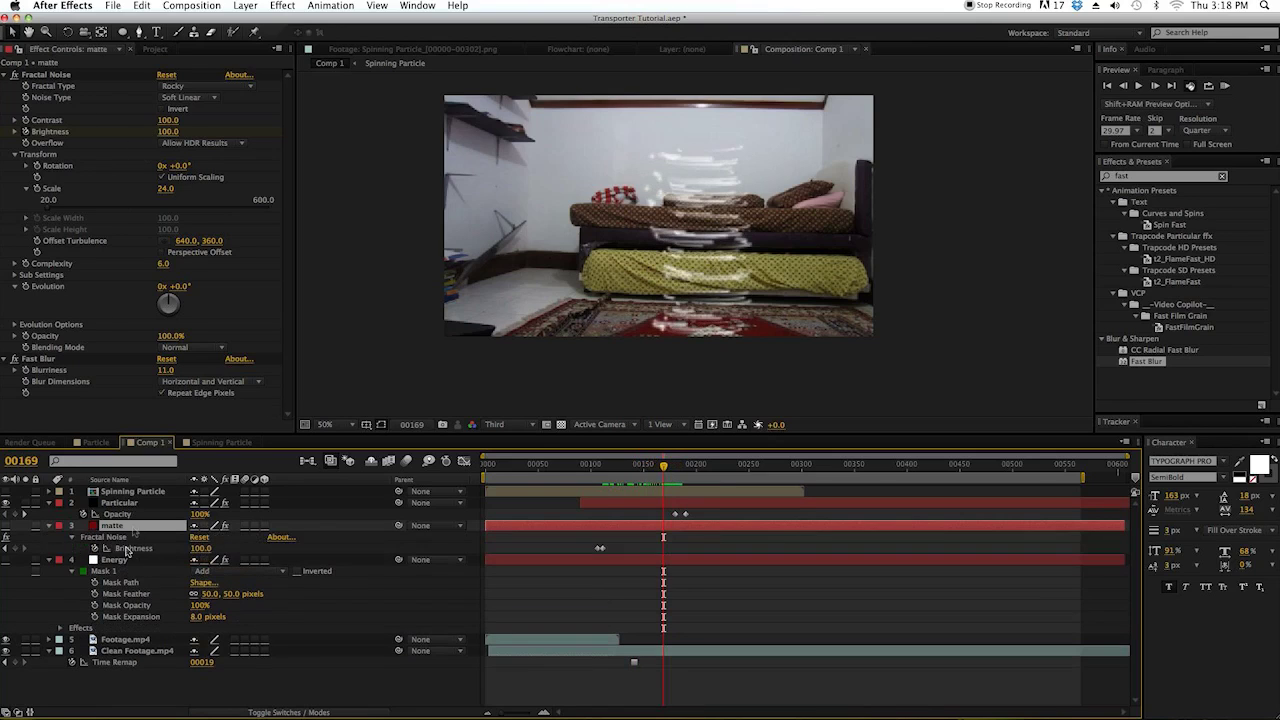
{"action": "left_click", "coordinate": [12, 548]}
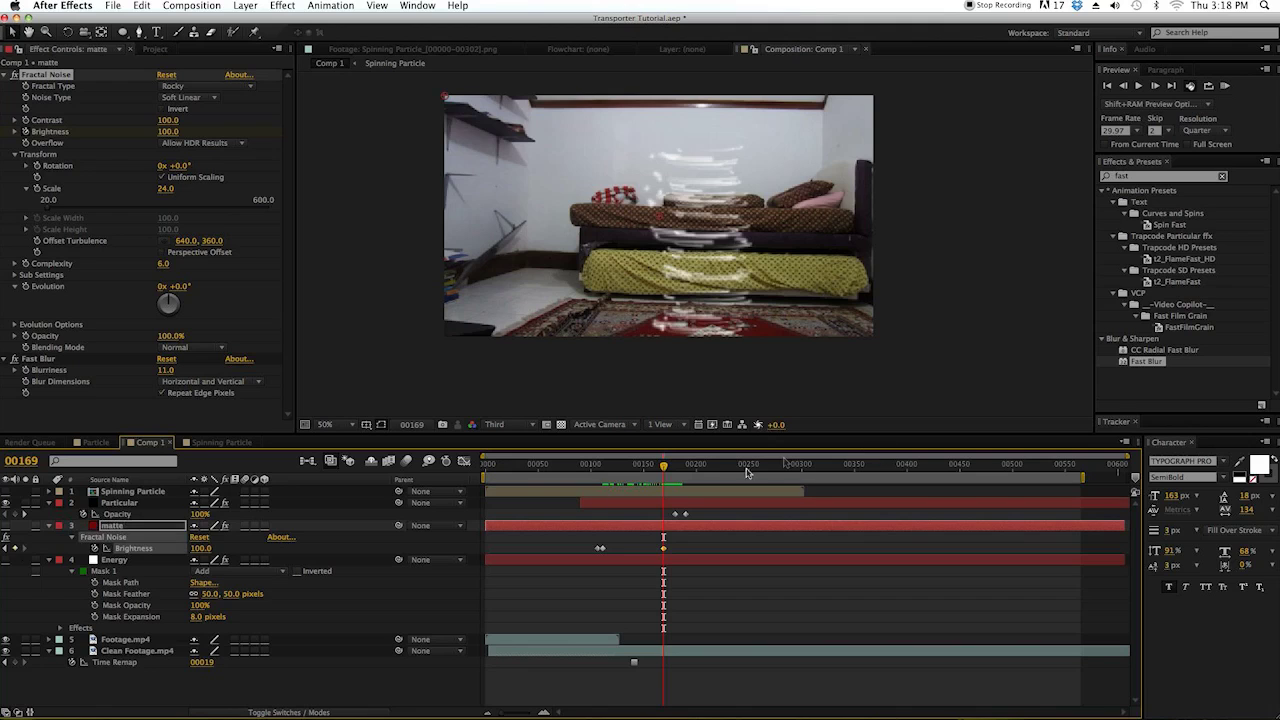
- Move to frame 175 and keyframe the matte's Fractal Noise Brightness at -100
{"action": "left_click_drag", "start_coordinate": [670, 470], "coordinate": [667, 470]}
{"action": "left_click", "coordinate": [1152, 86]}
{"action": "left_click", "coordinate": [1152, 86]}
{"action": "left_click", "coordinate": [1152, 86]}
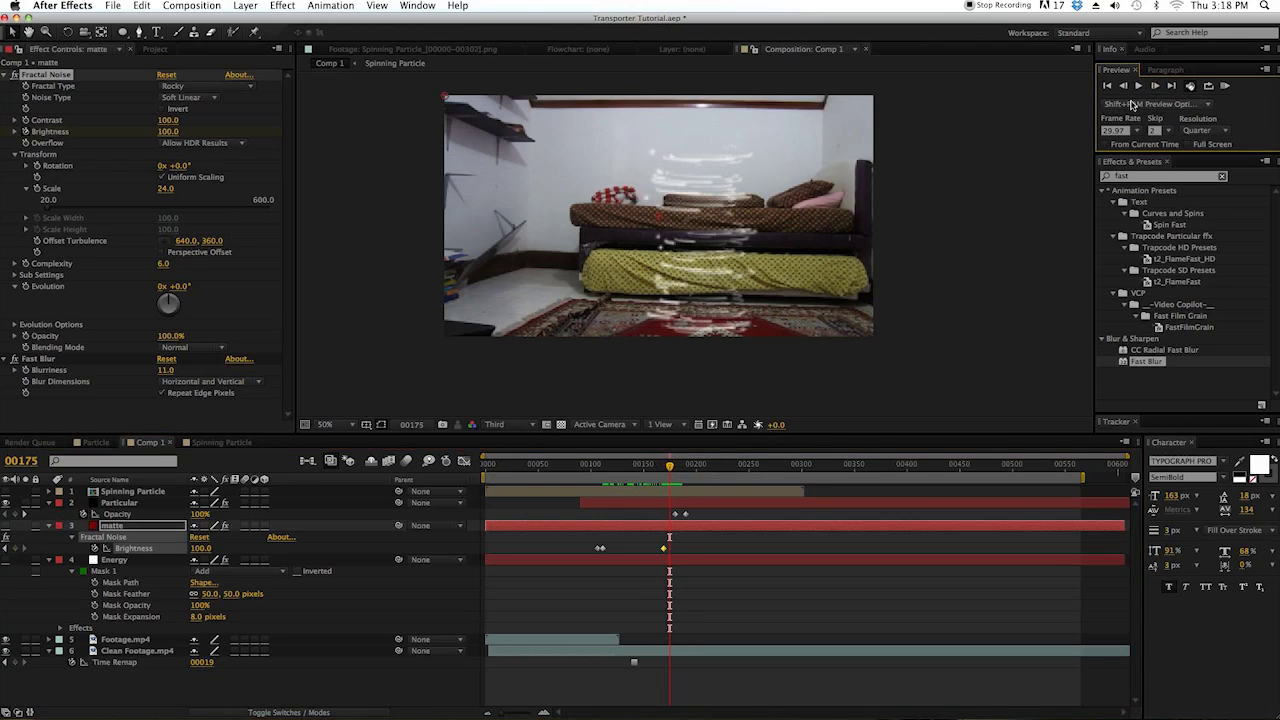
{"action": "left_click", "coordinate": [169, 131]}
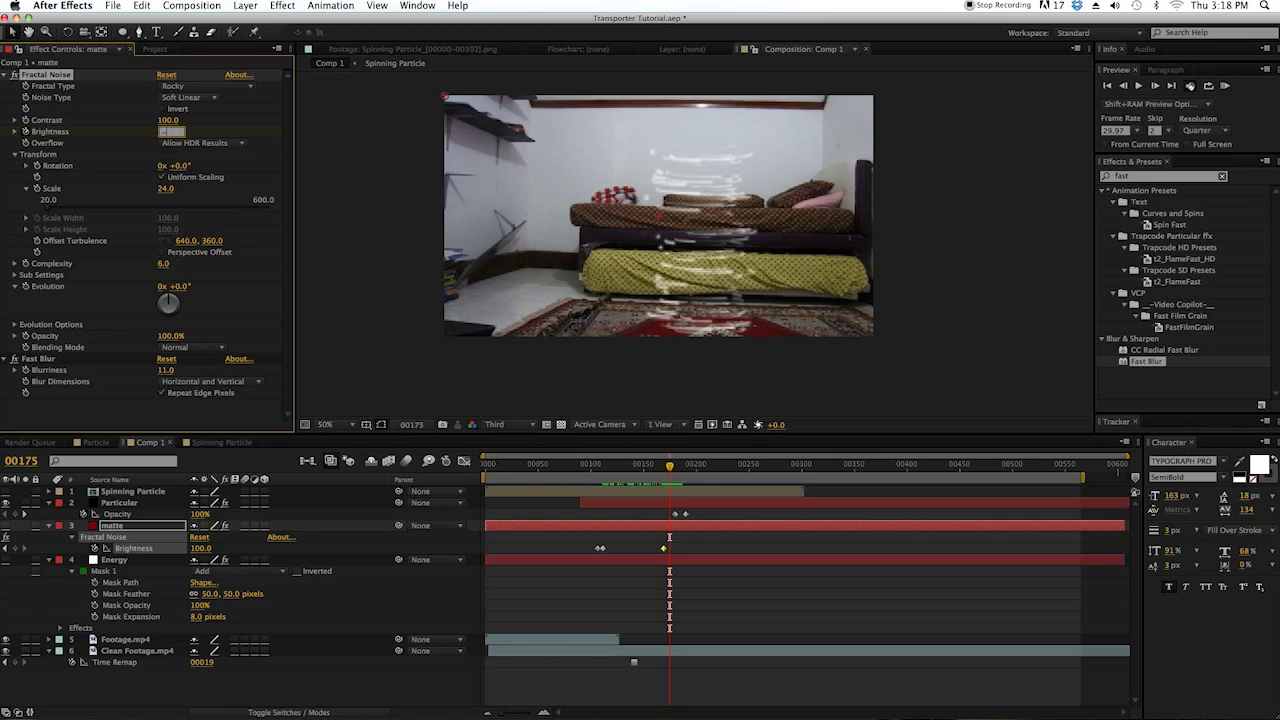
{"action": "type", "text": "-100"}
{"action": "key", "text": "Return"}
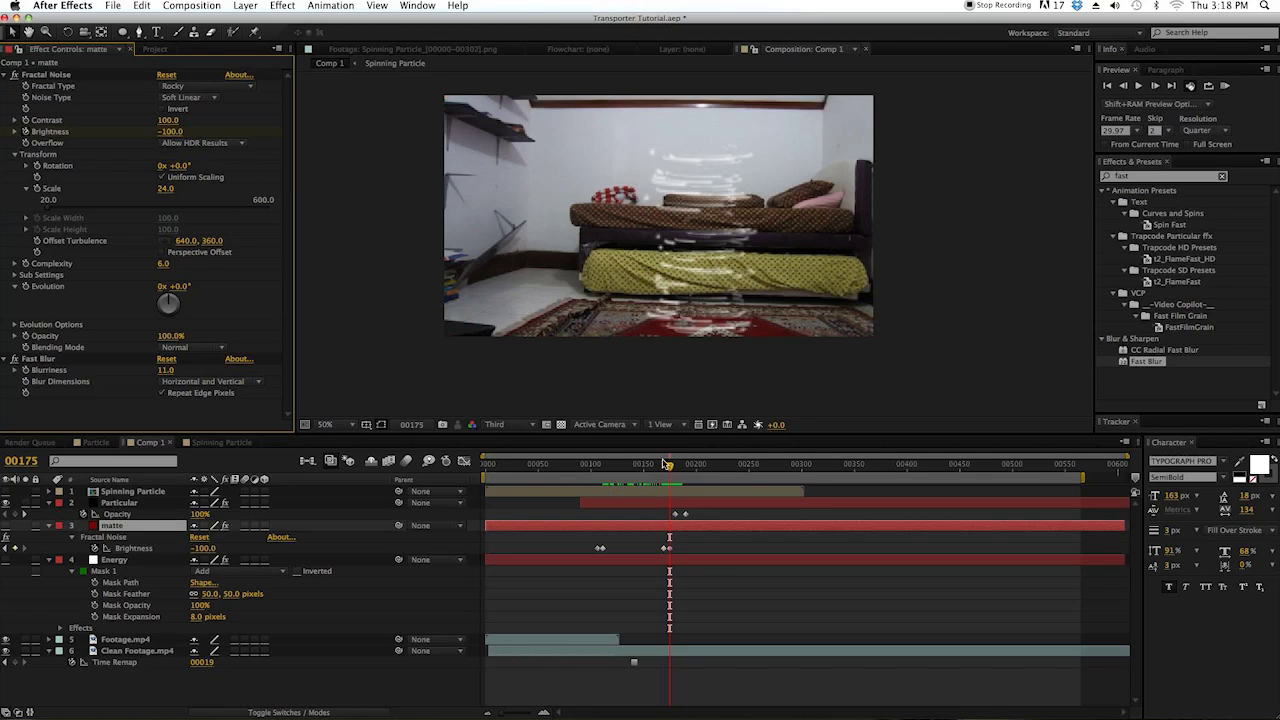
- Turn the Energy layer's visibility back on and set its track matte to Luma Matte "matte"
{"action": "left_click_drag", "start_coordinate": [666, 465], "coordinate": [613, 472]}
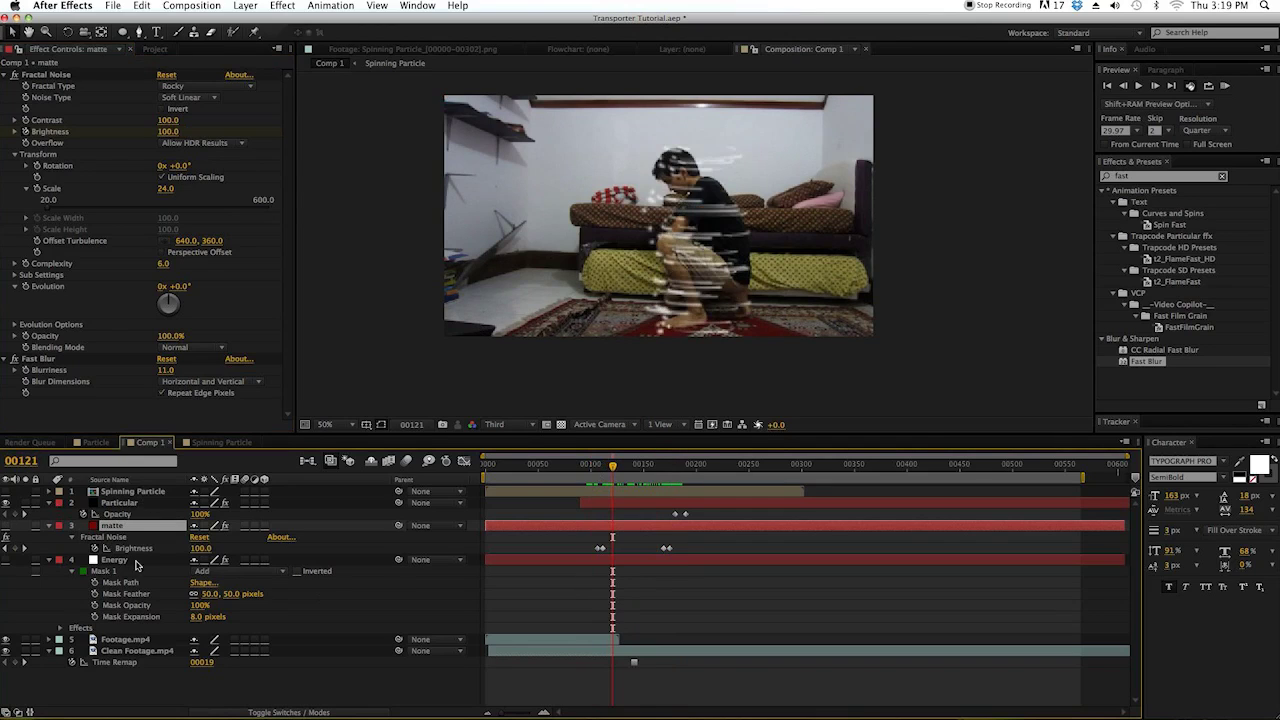
{"action": "left_click", "coordinate": [7, 559]}
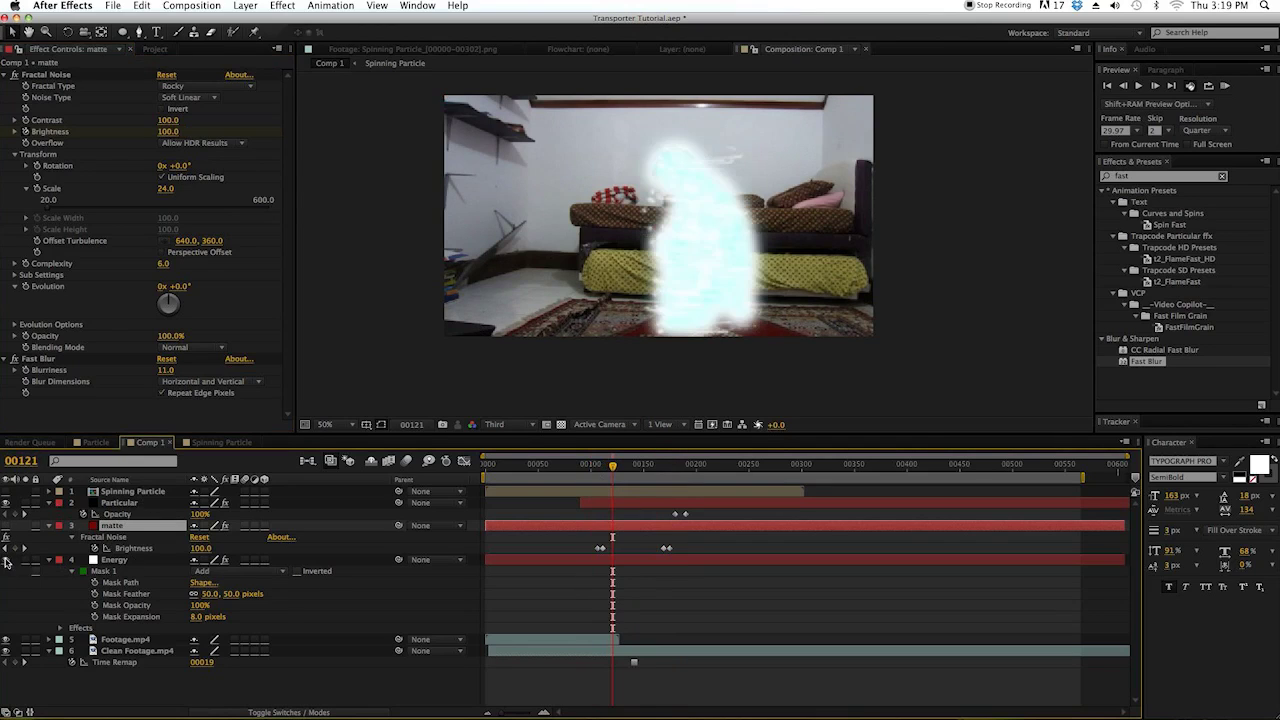
{"action": "left_click", "coordinate": [296, 712]}
{"action": "left_click", "coordinate": [395, 560]}
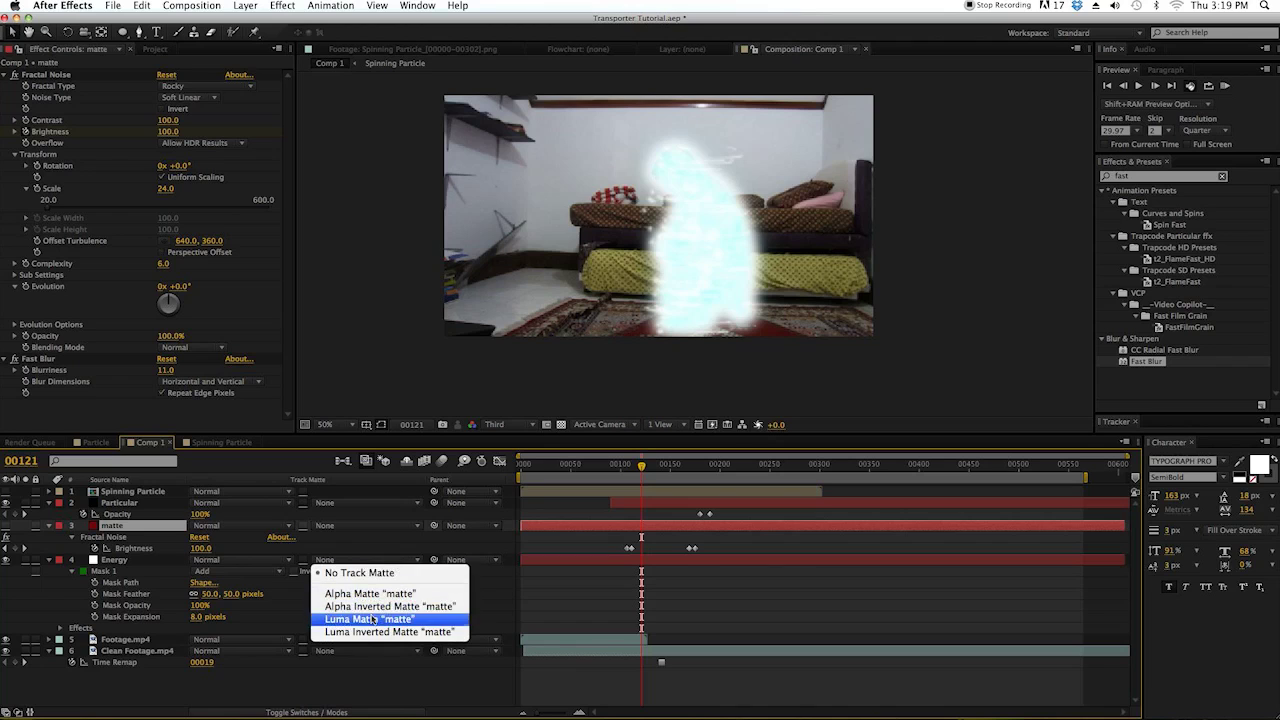
{"action": "left_click", "coordinate": [363, 619]}
{"action": "left_click_drag", "start_coordinate": [641, 466], "coordinate": [617, 478]}
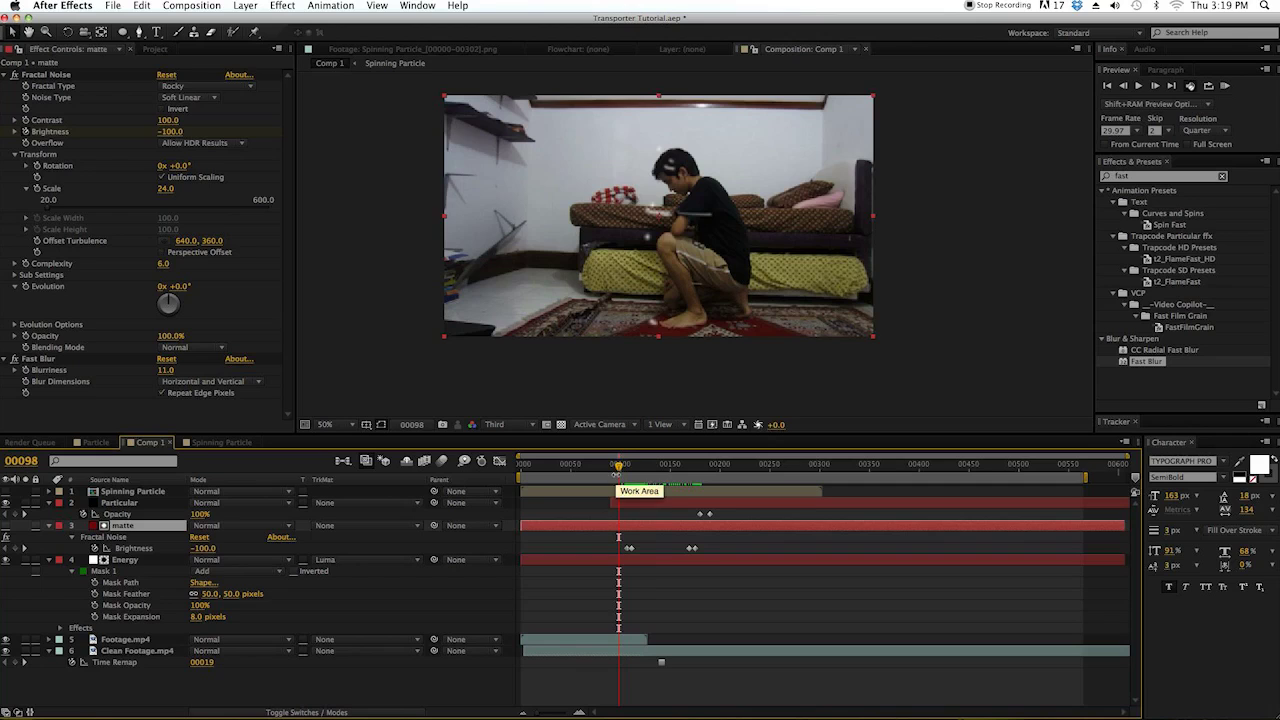
- Keyframe the Footage.mp4 layer's Opacity at 100% on frame 112 and 0% on frame 127
{"action": "left_click_drag", "start_coordinate": [618, 470], "coordinate": [632, 471]}
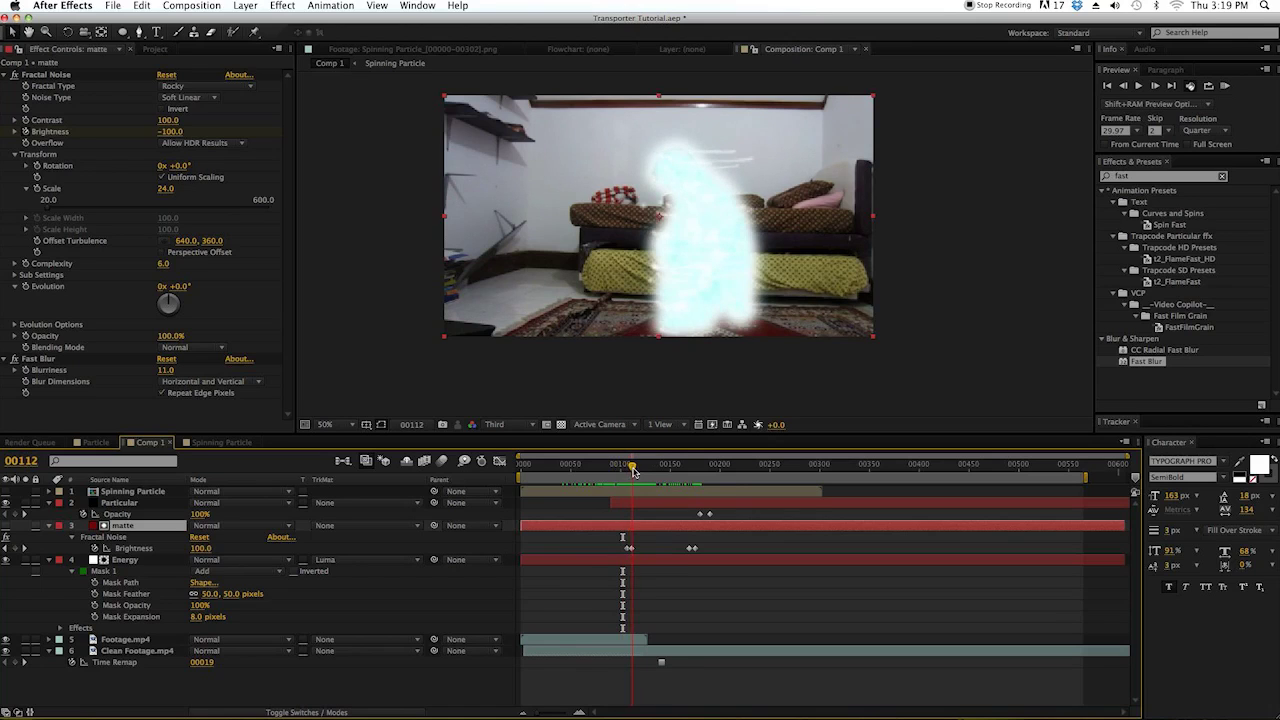
{"action": "left_click", "coordinate": [140, 641]}
{"action": "key", "text": "alt+shift+t"}
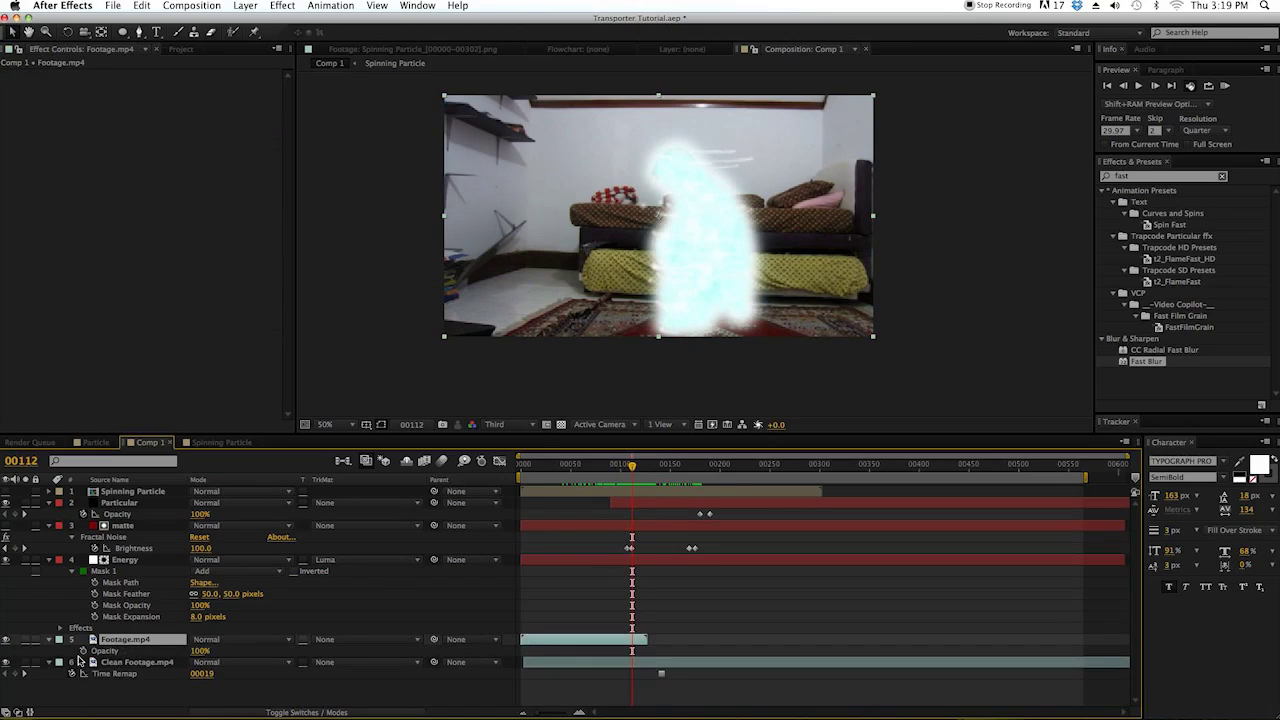
{"action": "left_click_drag", "start_coordinate": [634, 470], "coordinate": [648, 470]}
{"action": "key", "text": "period"}
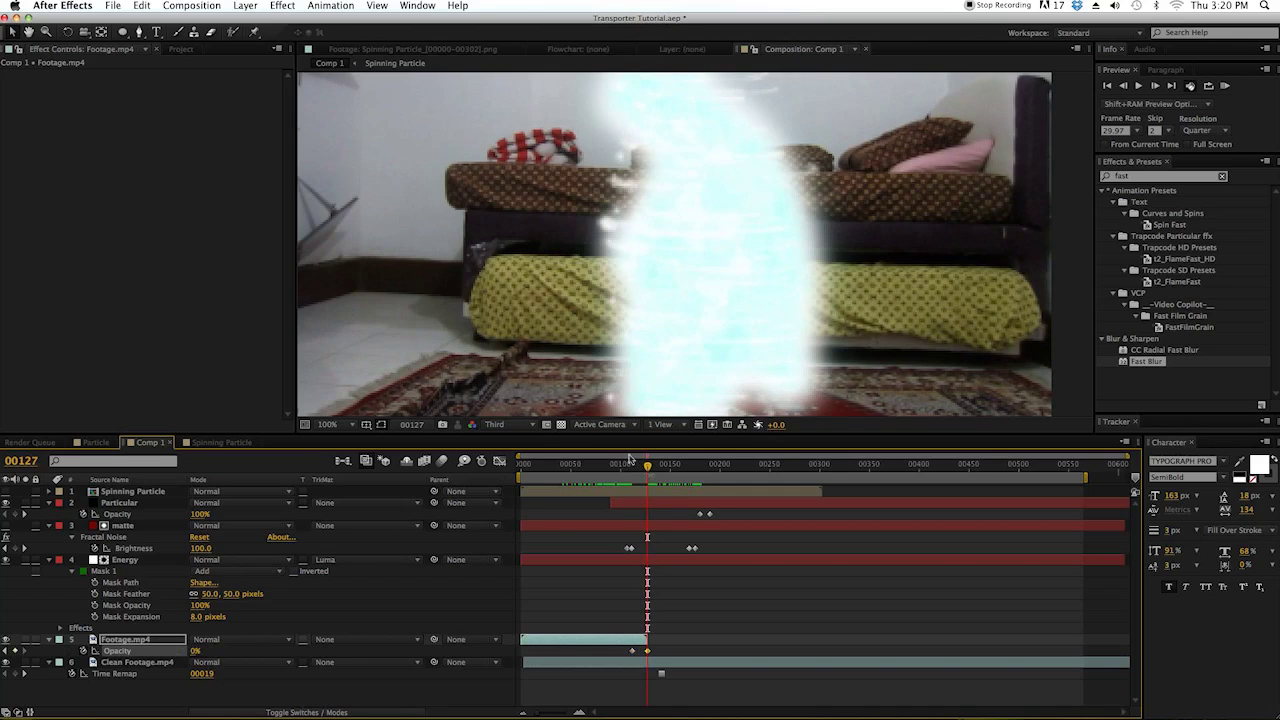
{"action": "left_click_drag", "start_coordinate": [648, 468], "coordinate": [638, 469]}
{"action": "scroll", "coordinate": [617, 311], "scroll_direction": "down", "scroll_amount": 2}
{"action": "left_click", "coordinate": [621, 375]}
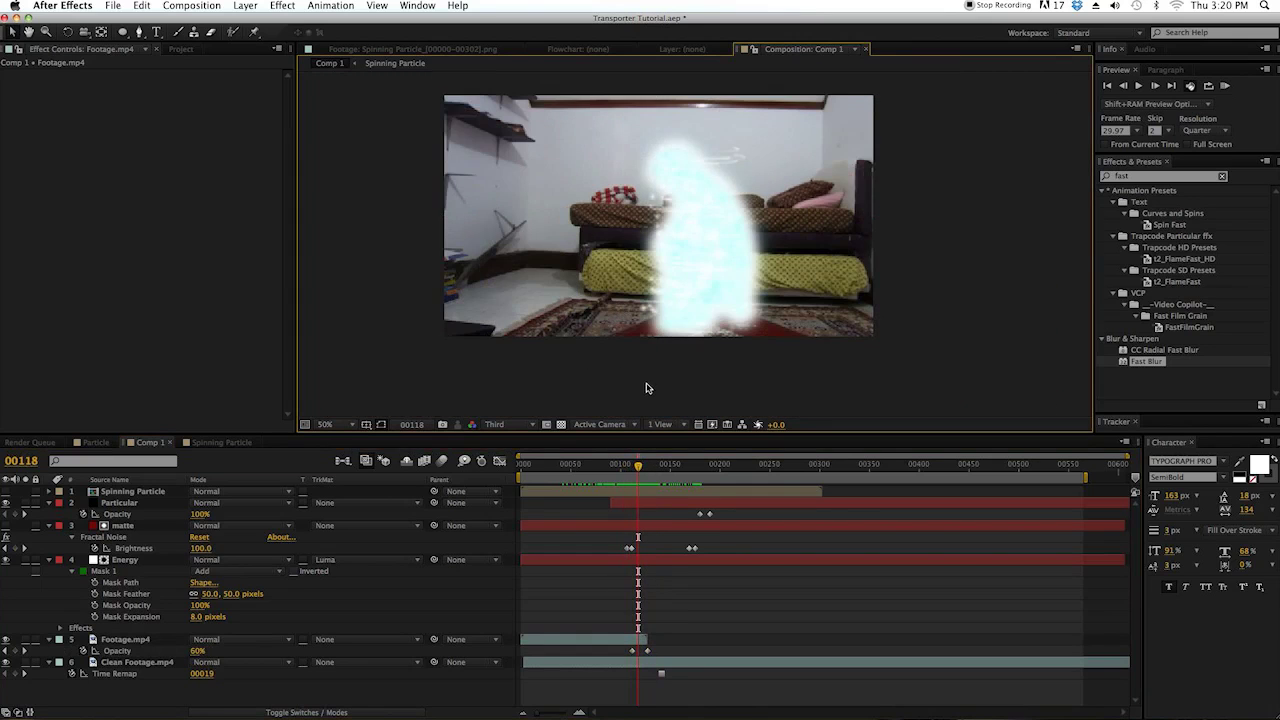
- Find the Stylize Glow effect and apply it to the Particular layer
{"action": "left_click_drag", "start_coordinate": [637, 469], "coordinate": [625, 469]}
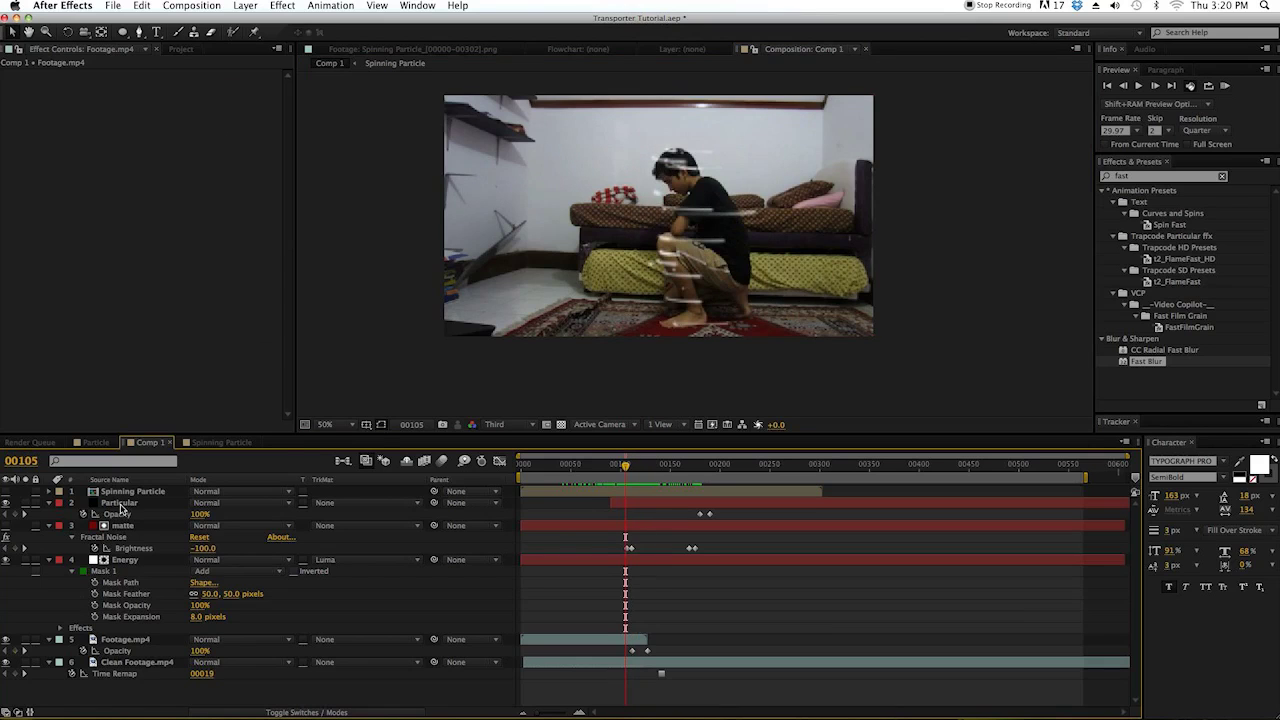
{"action": "left_click", "coordinate": [120, 505]}
{"action": "left_click", "coordinate": [1150, 177]}
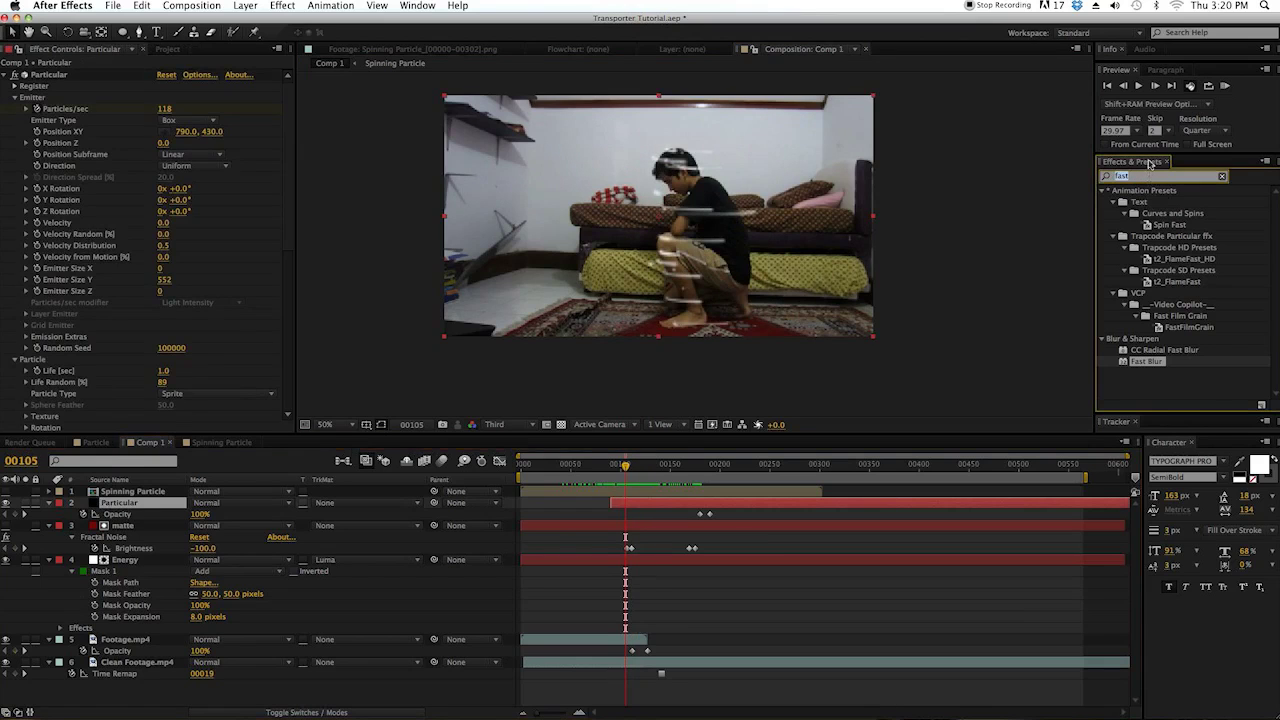
{"action": "type", "text": "glow"}
{"action": "scroll", "coordinate": [1188, 325], "scroll_direction": "down", "scroll_amount": 5}
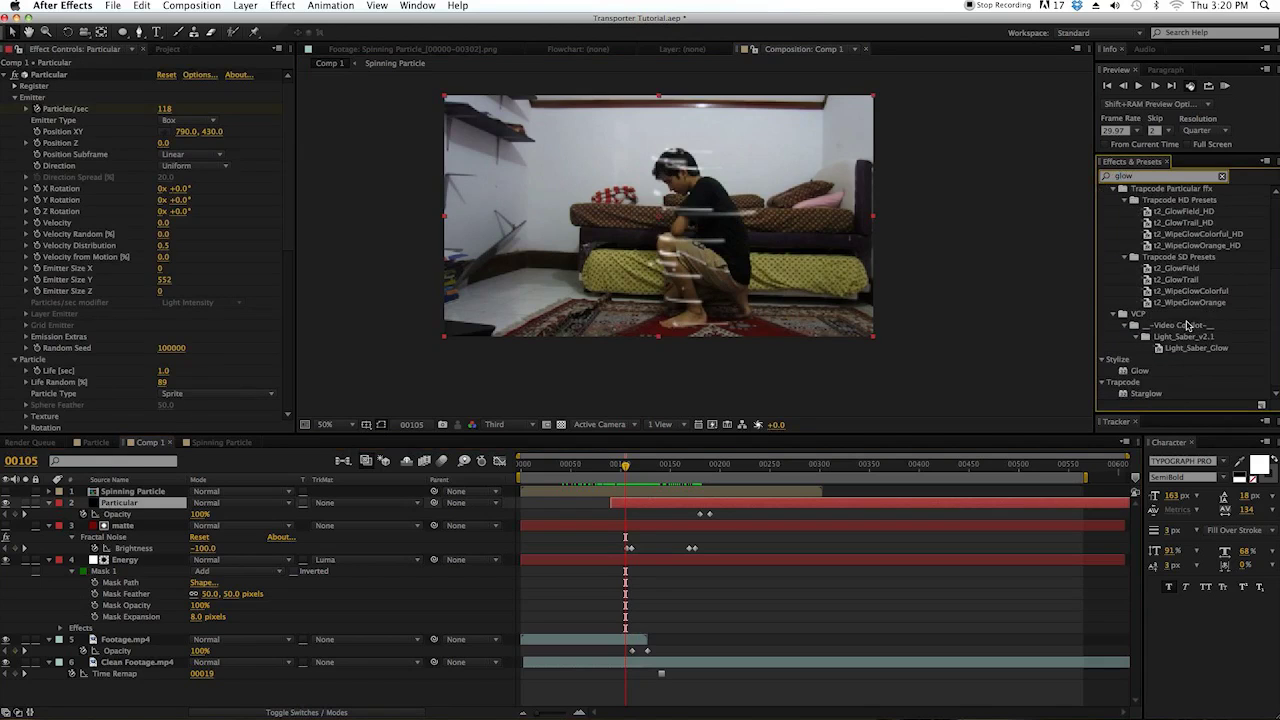
{"action": "left_click", "coordinate": [1141, 373]}
{"action": "left_click_drag", "start_coordinate": [135, 490], "coordinate": [135, 501]}
{"action": "key", "text": "period"}
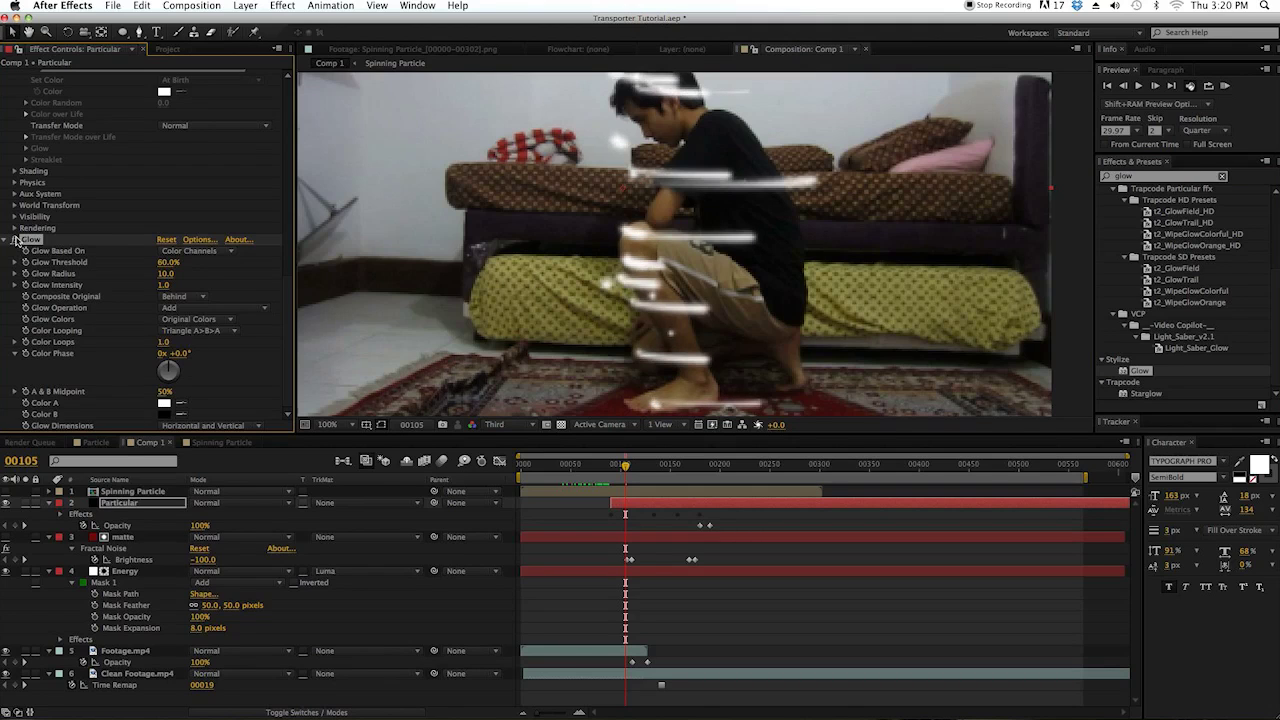
- Set the Particular layer's blending mode to Add and preview the transporter effect
{"action": "left_click", "coordinate": [258, 502]}
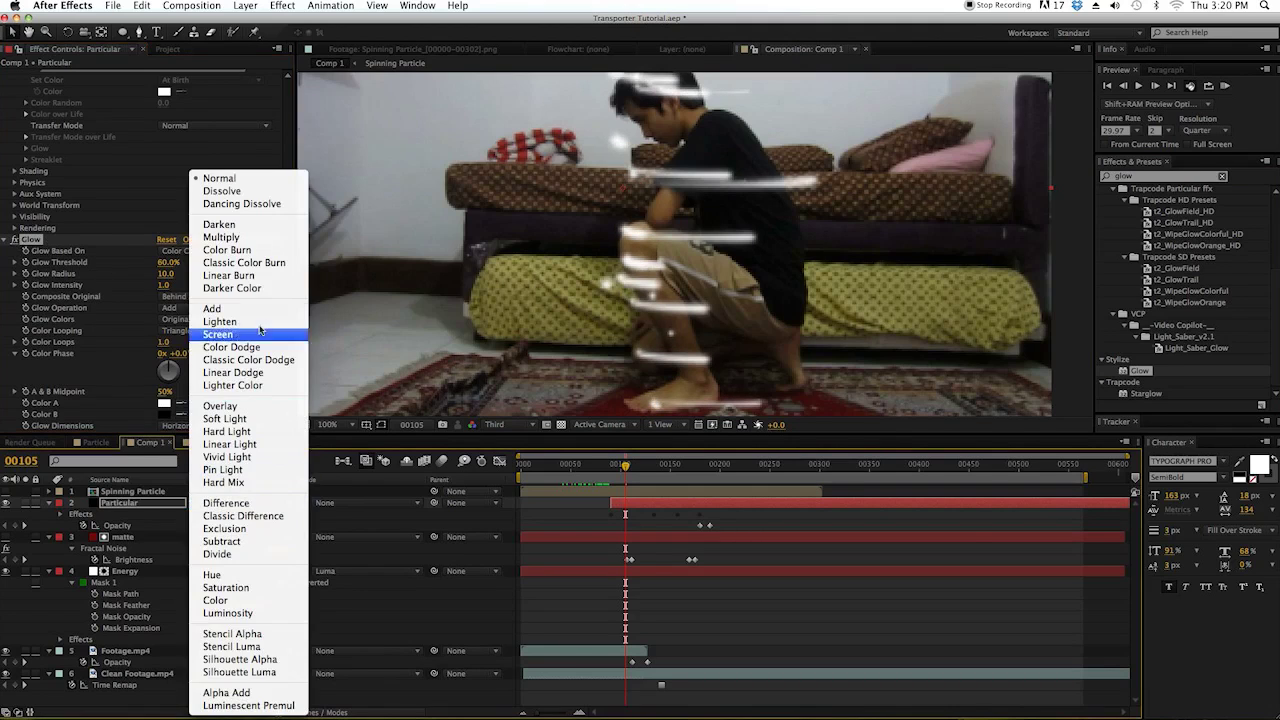
{"action": "left_click", "coordinate": [257, 308]}
{"action": "key", "text": "comma"}
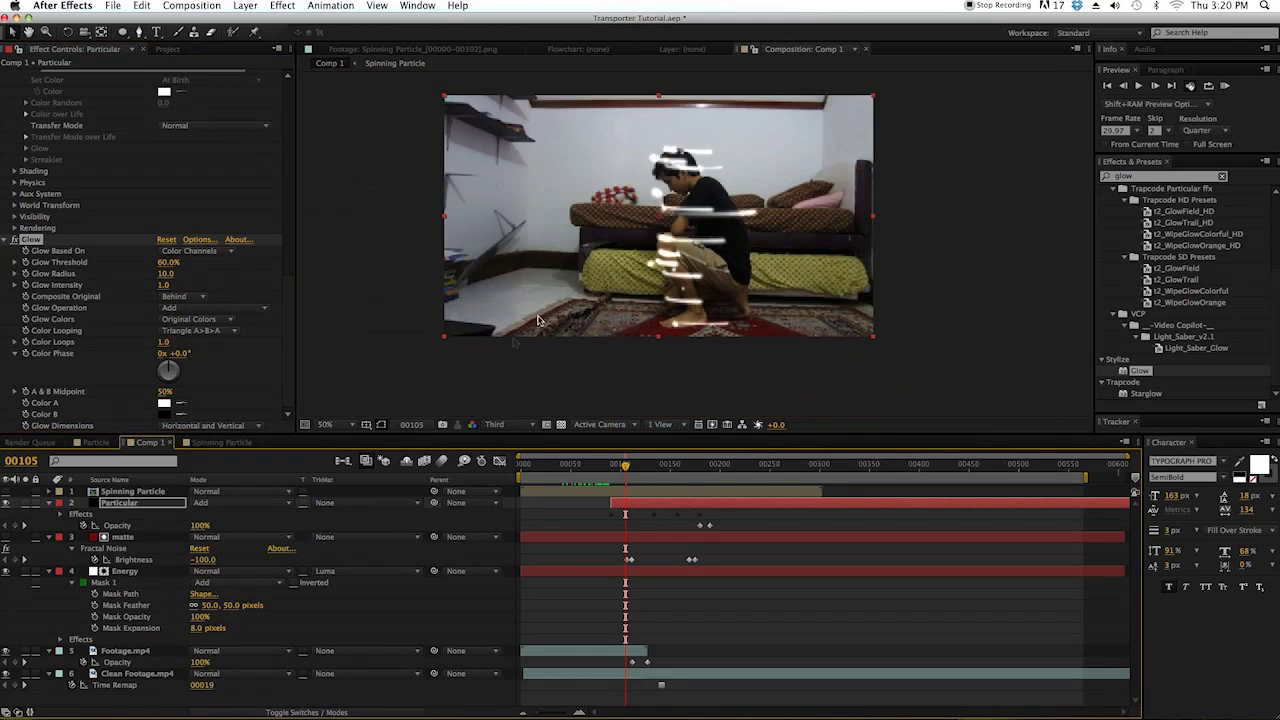
{"action": "mouse_move", "coordinate": [626, 468]}
{"action": "left_mouse_down"}
{"action": "mouse_move", "coordinate": [607, 470]}
{"action": "mouse_move", "coordinate": [636, 474]}
{"action": "left_mouse_up"}
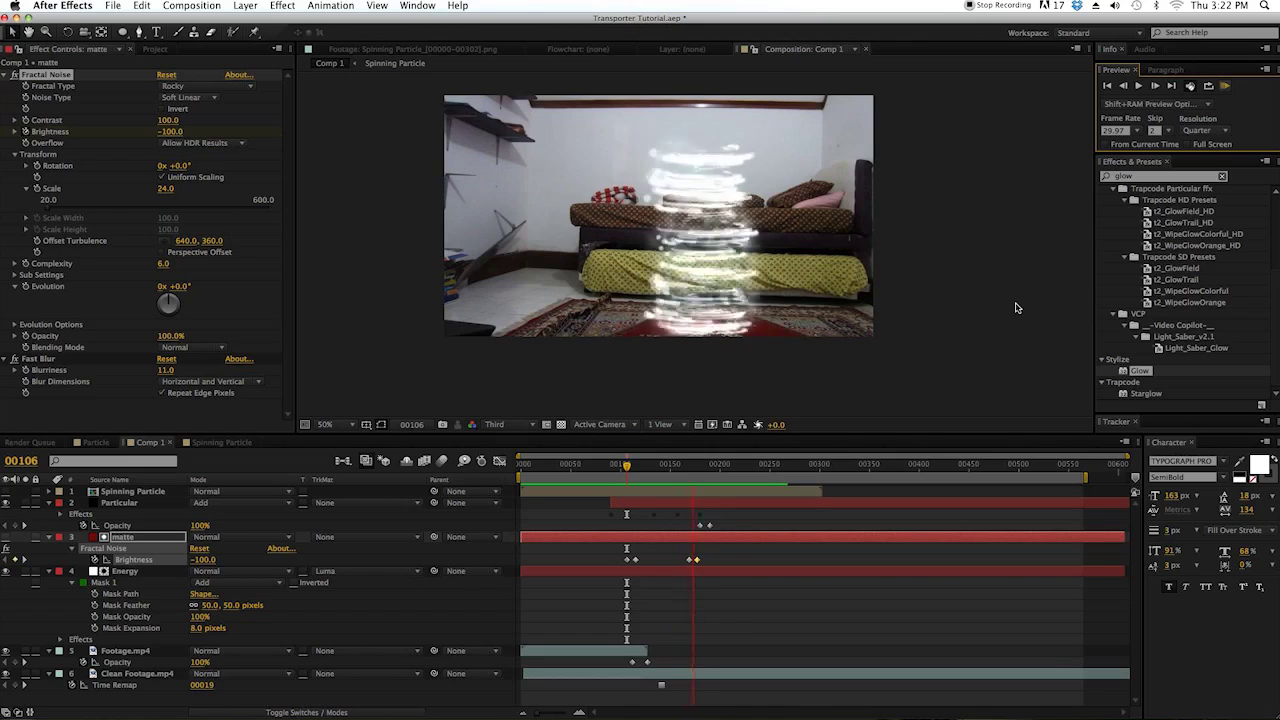
{"action": "key", "text": "space"}
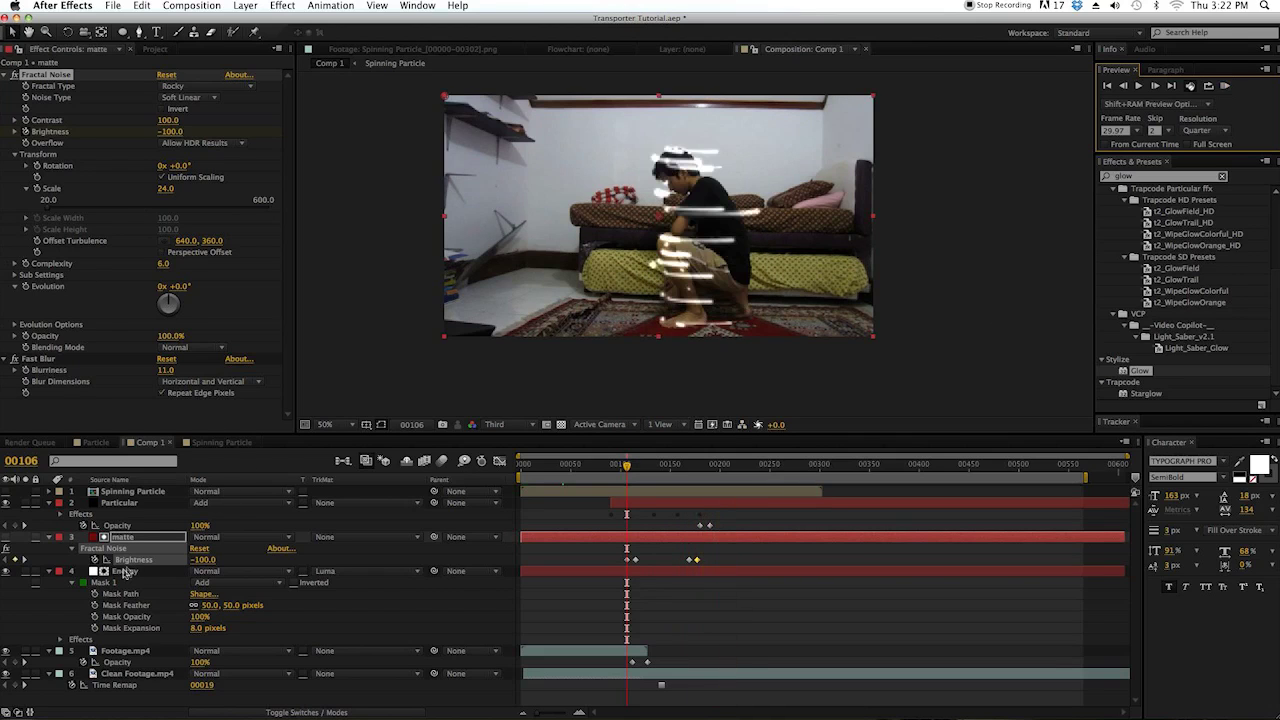
- Shift the Particular layer slightly earlier in the timeline and check its timing against the Energy glow
{"action": "left_click", "coordinate": [722, 573]}
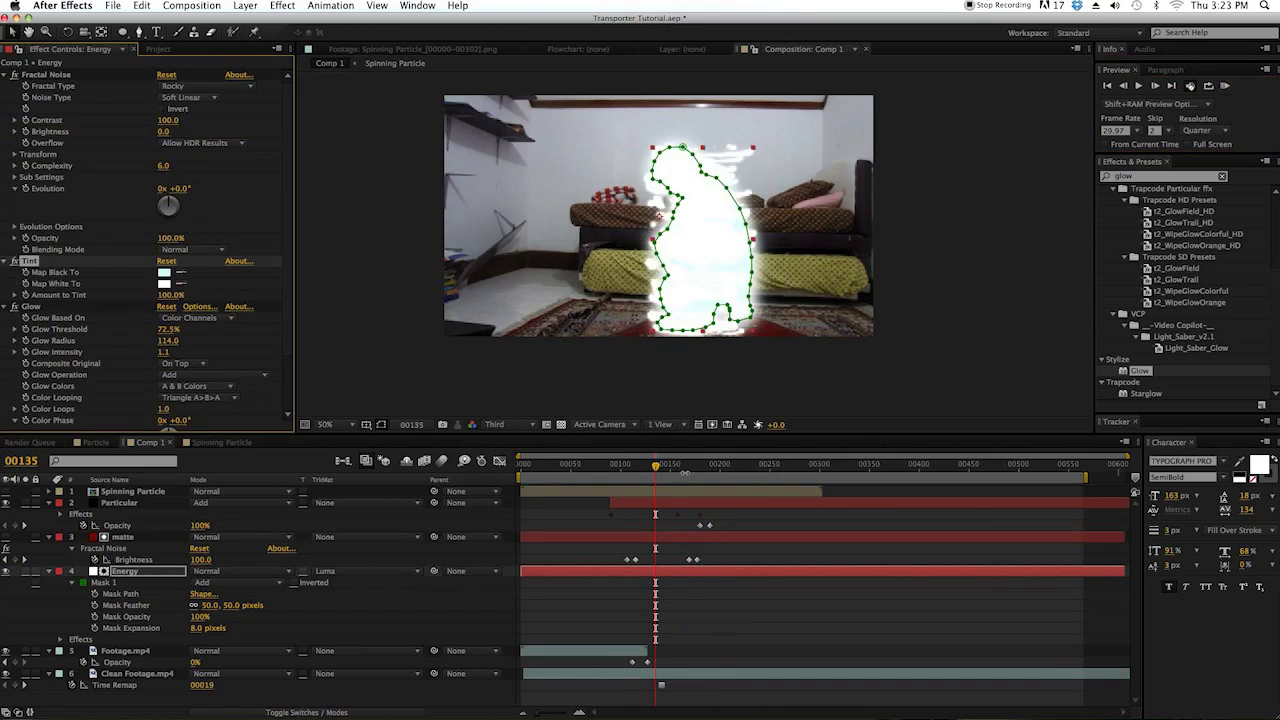
{"action": "left_click_drag", "start_coordinate": [655, 466], "coordinate": [694, 469]}
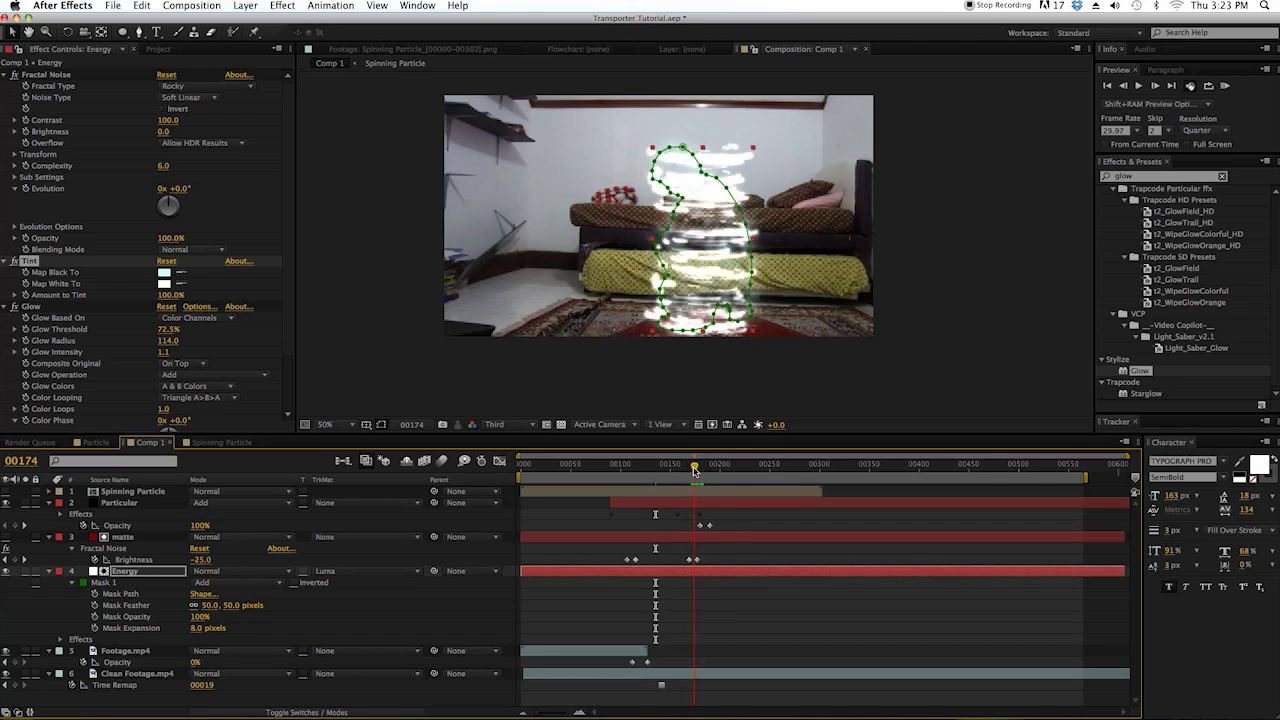
{"action": "left_click", "coordinate": [718, 509]}
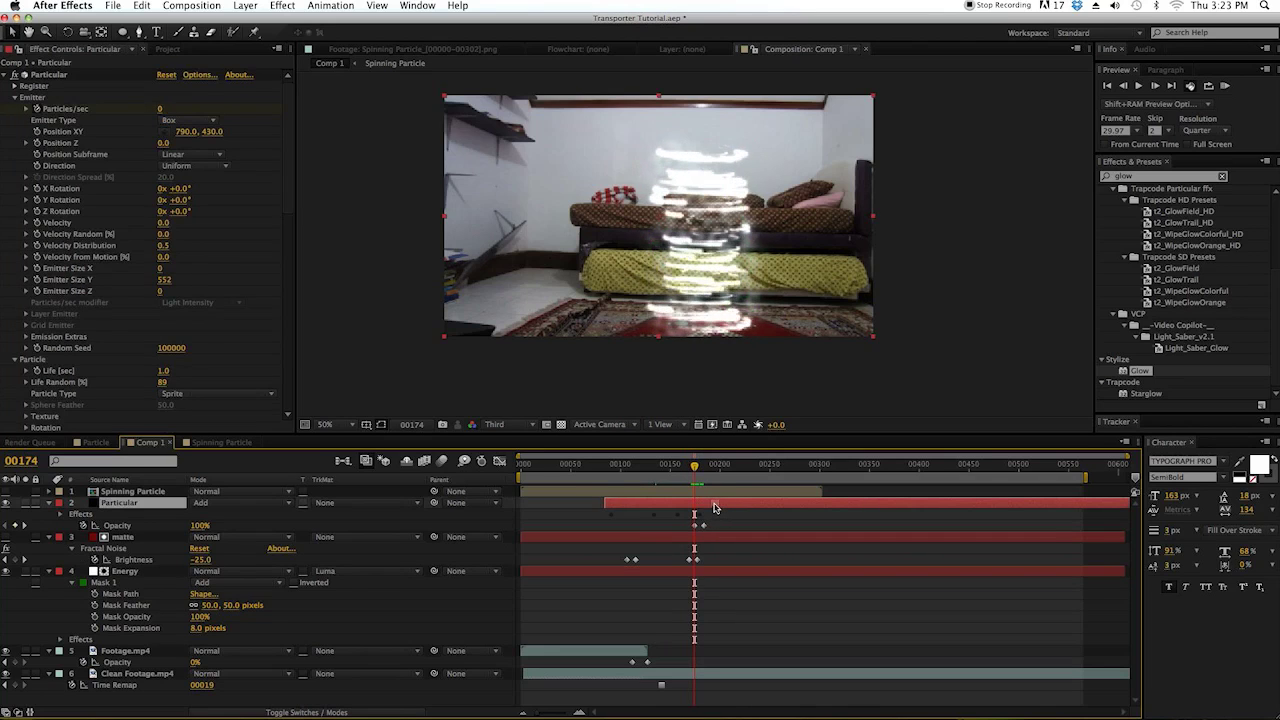
{"action": "left_click_drag", "start_coordinate": [696, 470], "coordinate": [625, 488]}
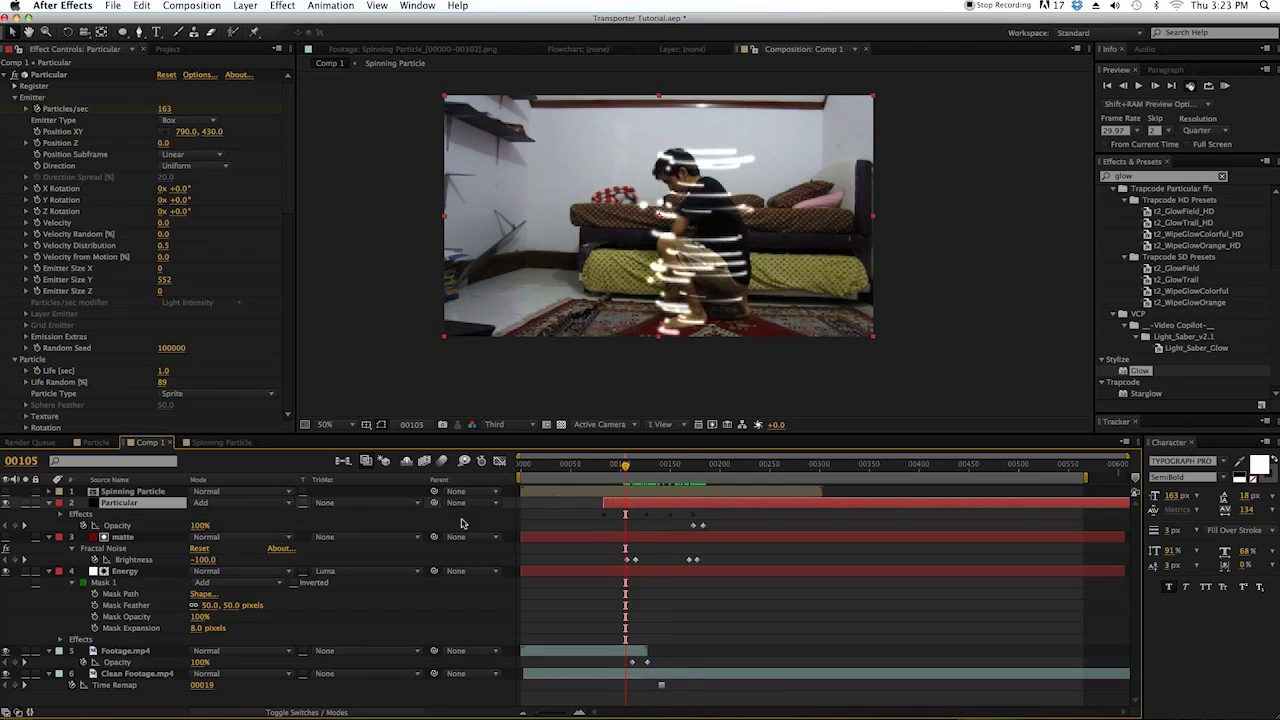
- Duplicate the Energy layer and place the copy directly above Footage.mp4 with No Track Matte
{"action": "left_click", "coordinate": [129, 577]}
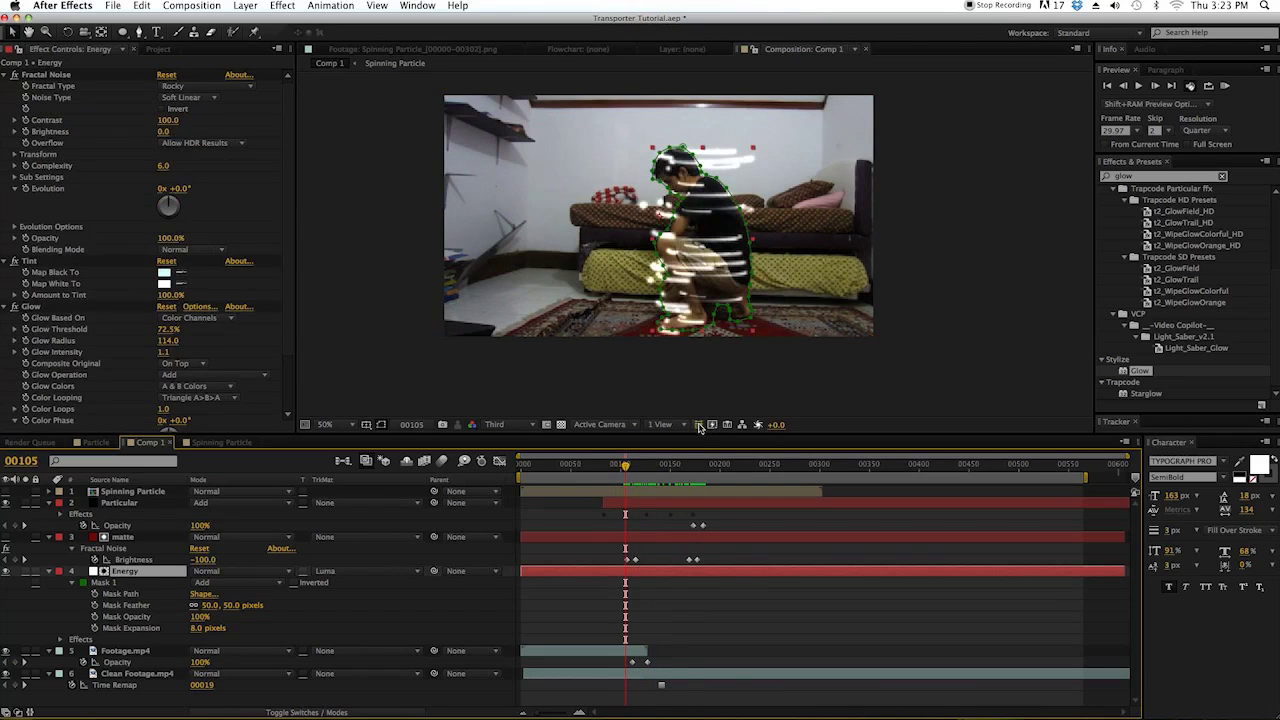
{"action": "left_click_drag", "start_coordinate": [626, 467], "coordinate": [629, 469]}
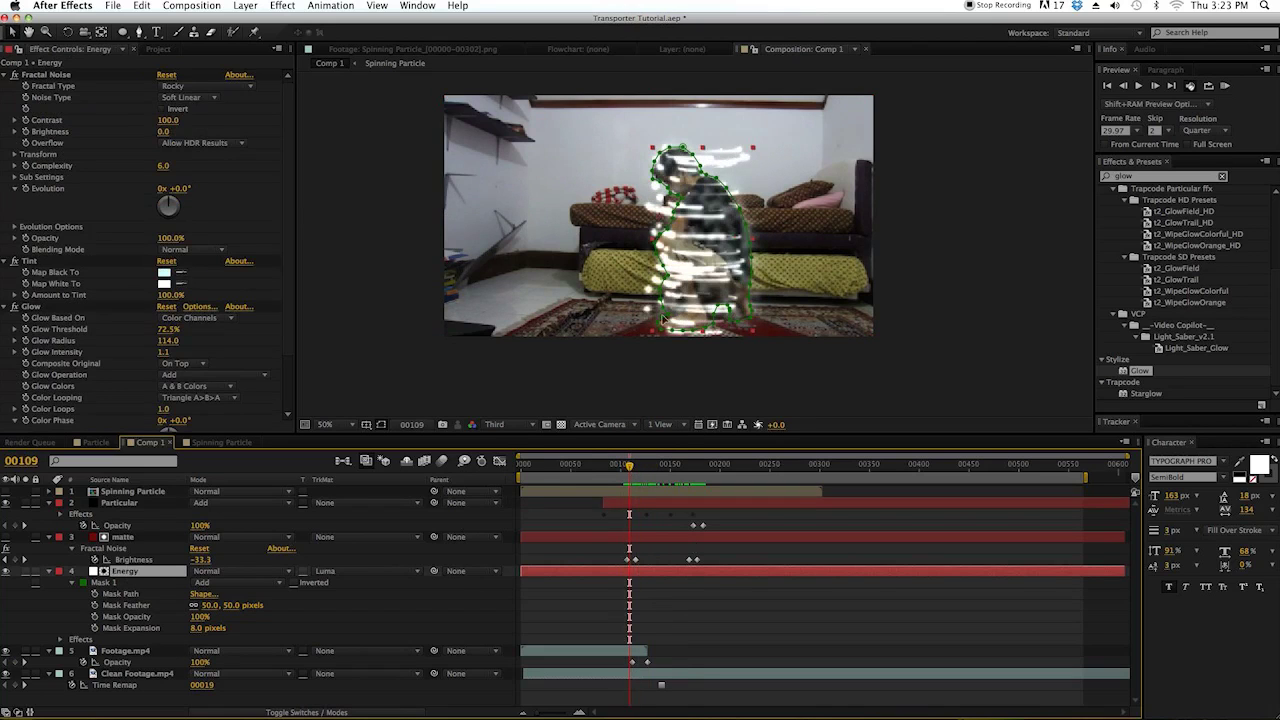
{"action": "left_click_drag", "start_coordinate": [629, 470], "coordinate": [628, 472]}
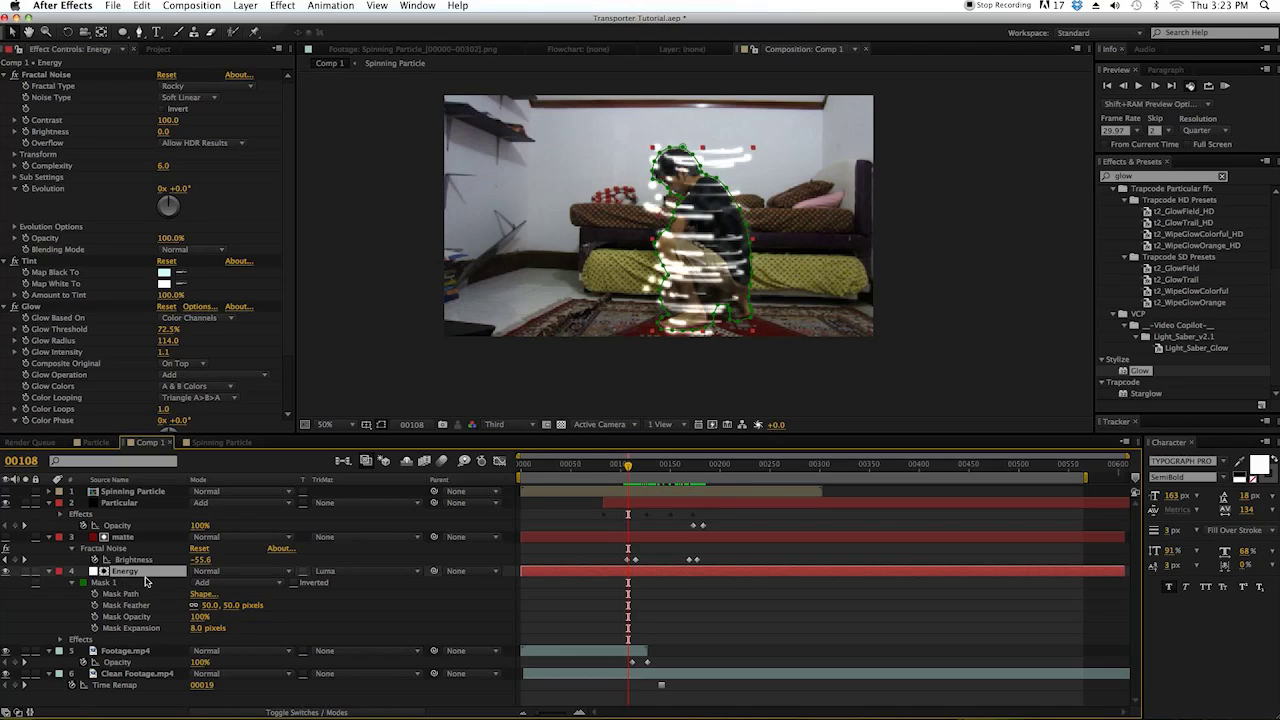
{"action": "key", "text": "ctrl+d"}
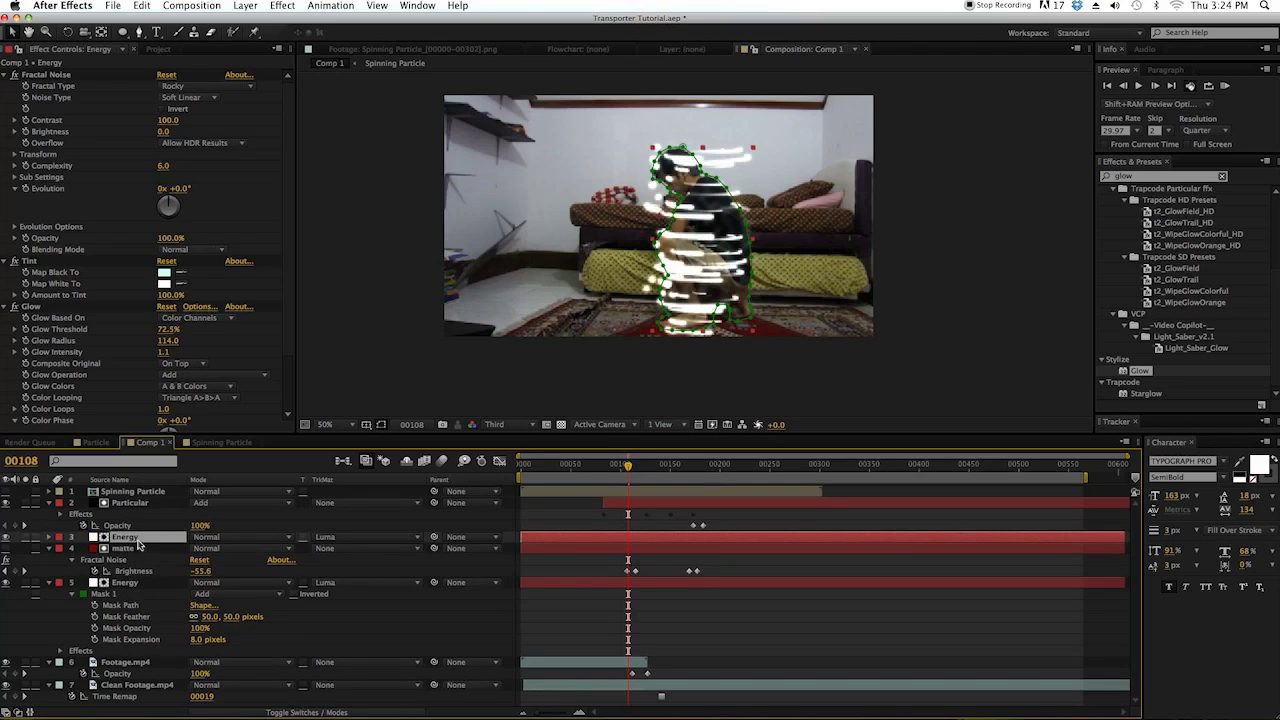
{"action": "left_click", "coordinate": [322, 548]}
{"action": "left_click", "coordinate": [342, 551]}
{"action": "left_click", "coordinate": [114, 538]}
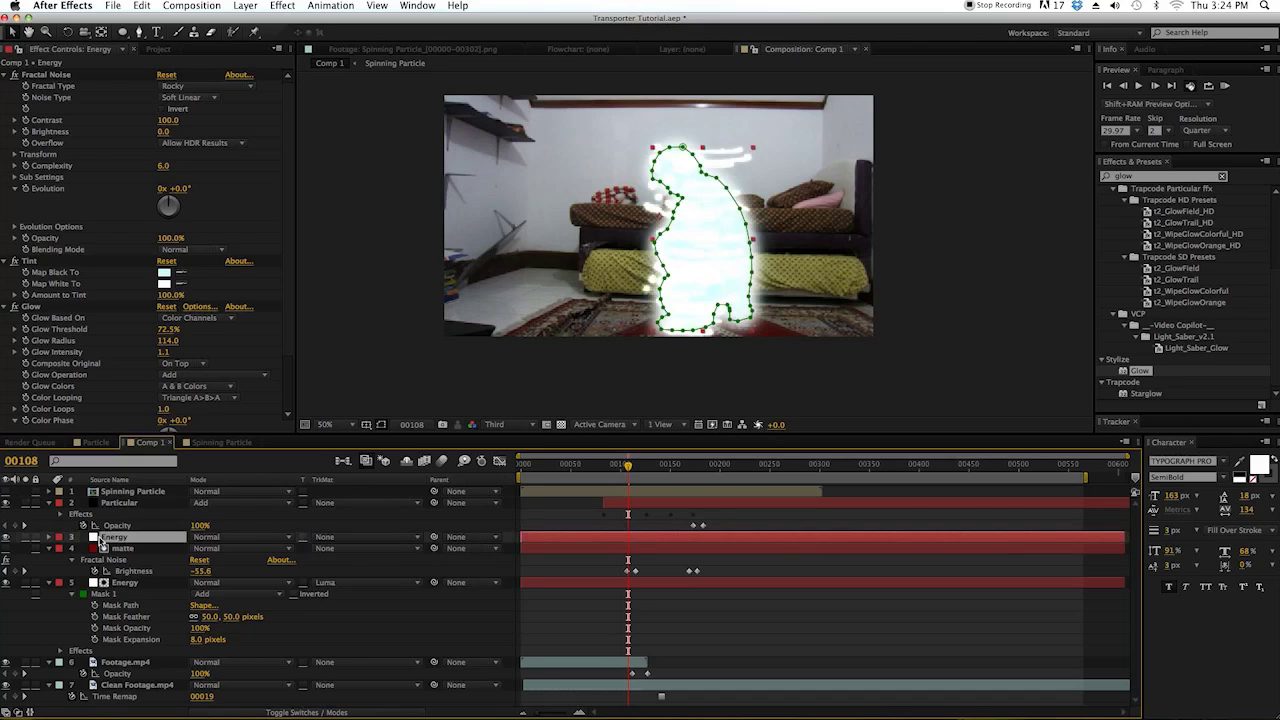
{"action": "left_click_drag", "start_coordinate": [138, 663], "coordinate": [141, 660]}
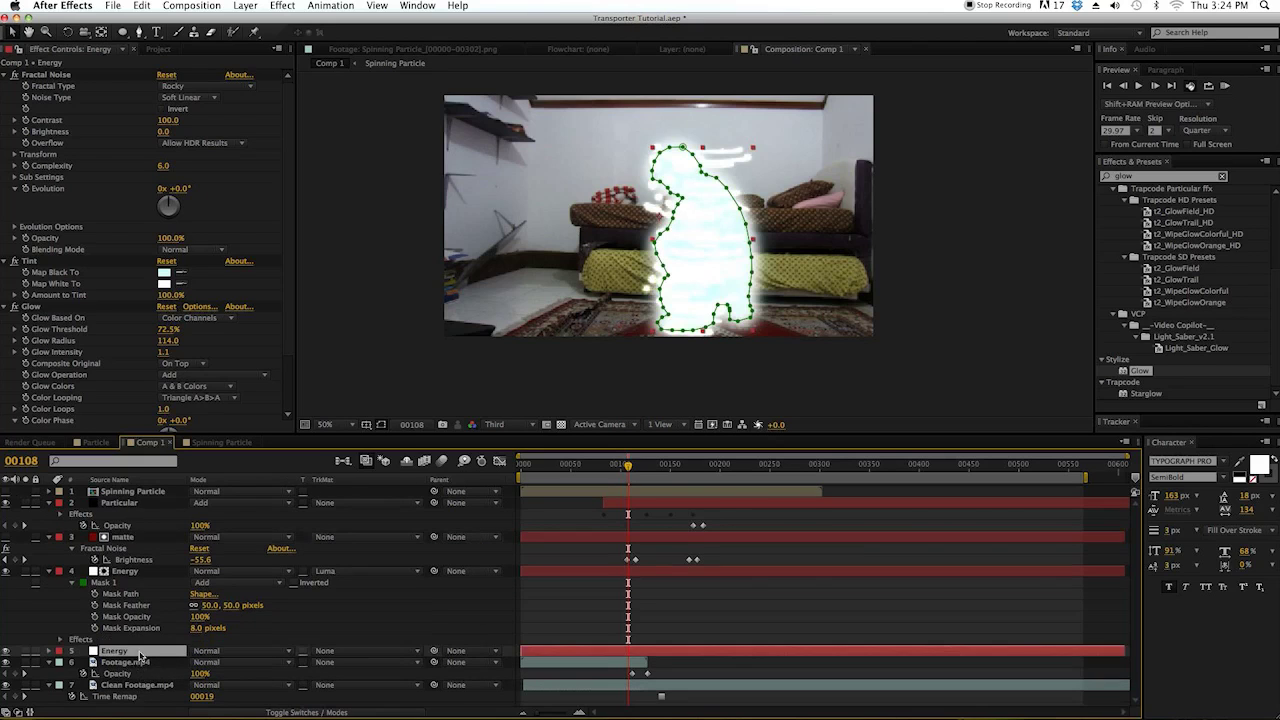
- Rename the duplicated Energy layer as Fast Blur and make it an adjustment layer
{"action": "key", "text": "Return"}
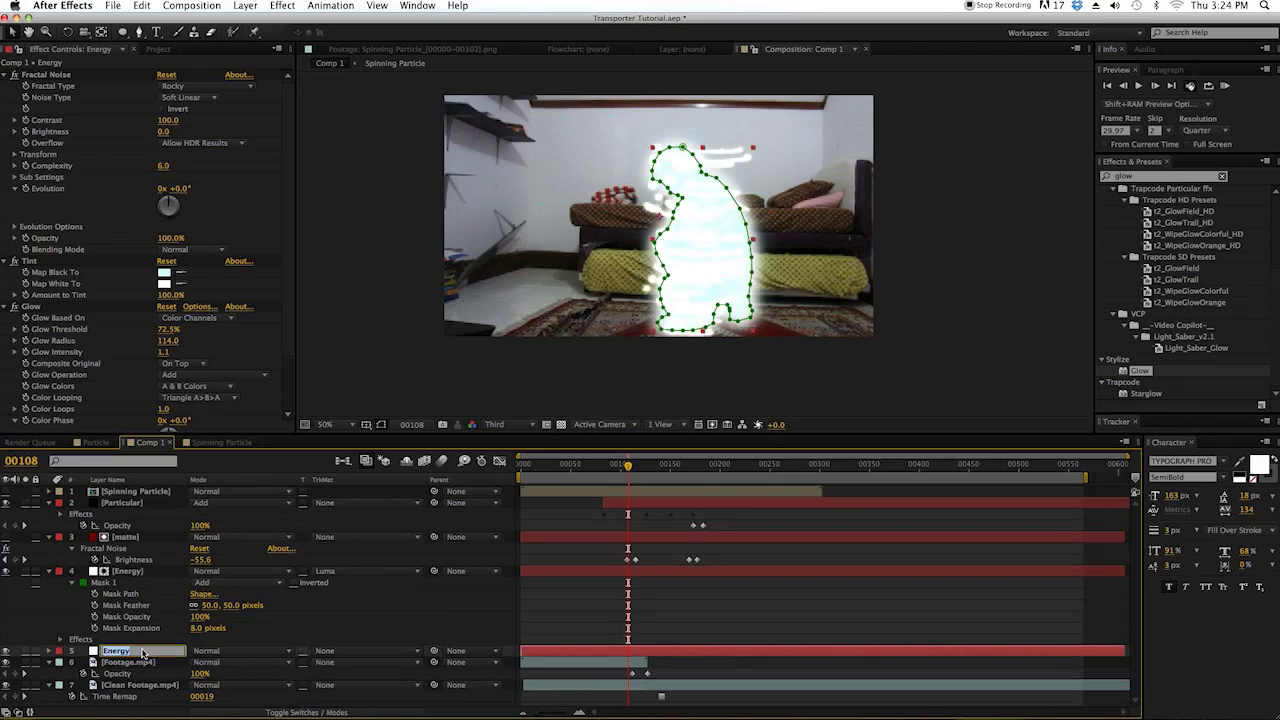
{"action": "type", "text": "Fast Blur"}
{"action": "key", "text": "Return"}
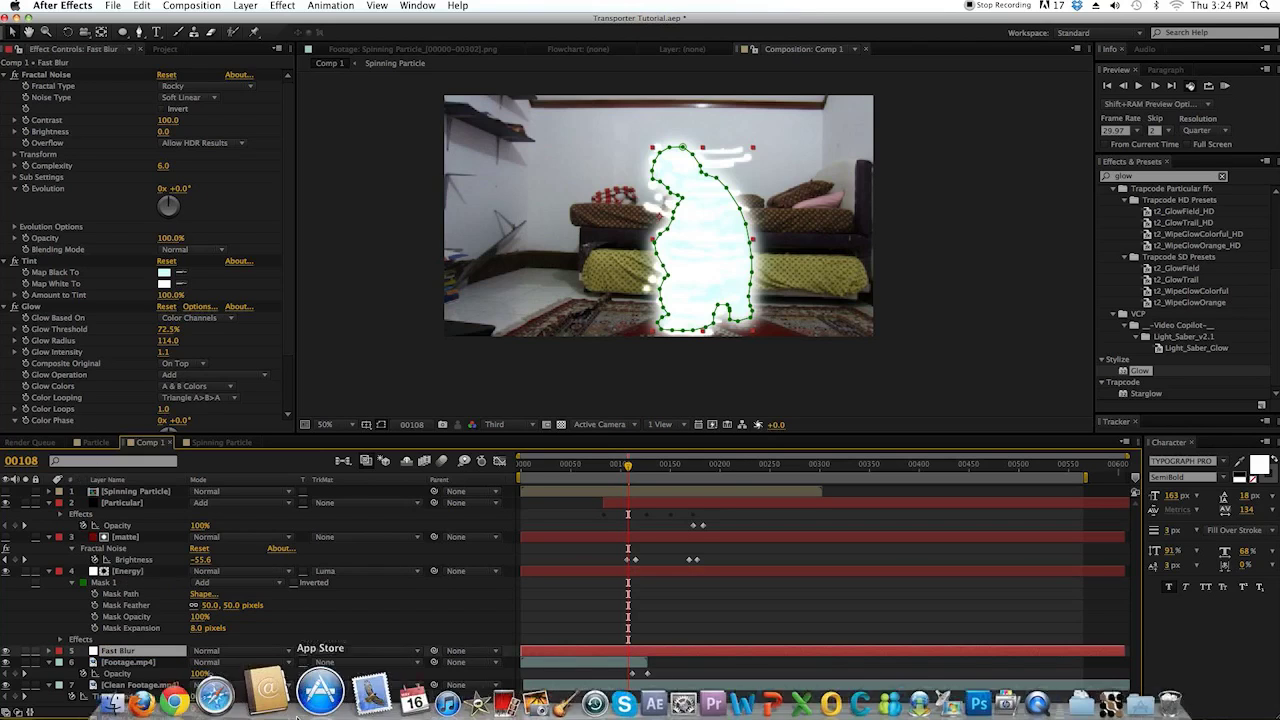
{"action": "left_click", "coordinate": [307, 712]}
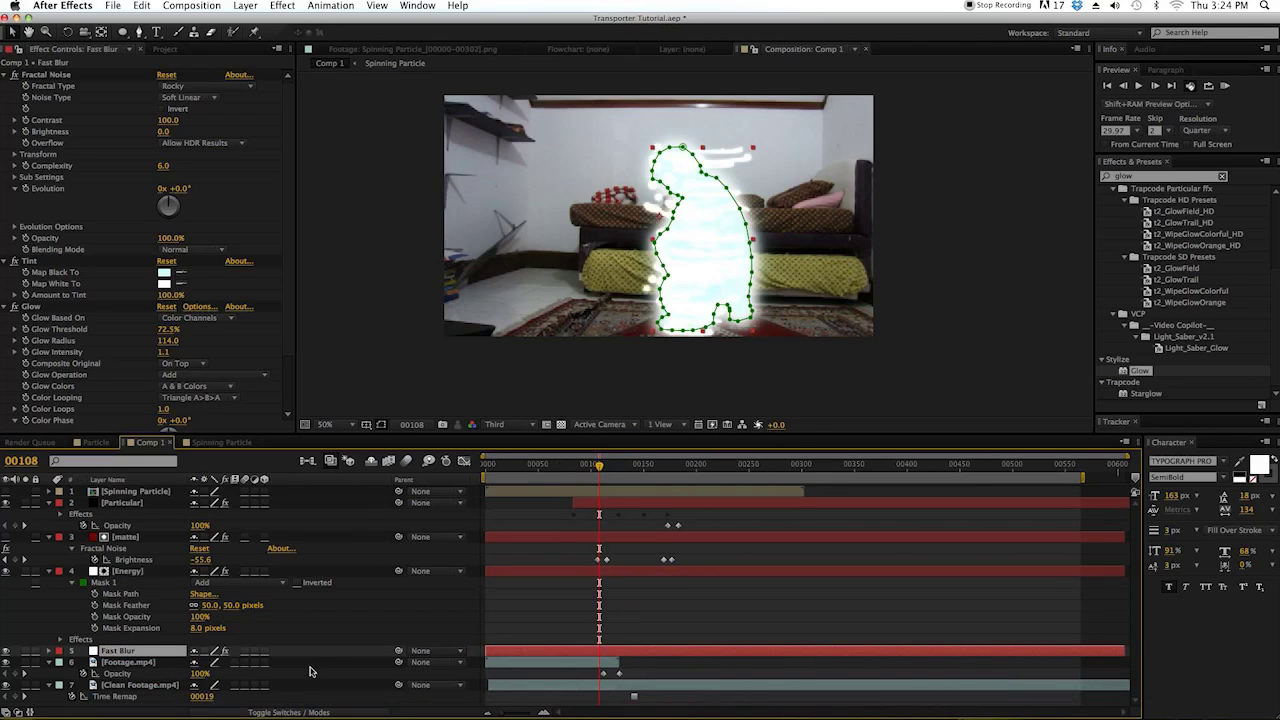
{"action": "left_click", "coordinate": [257, 651]}
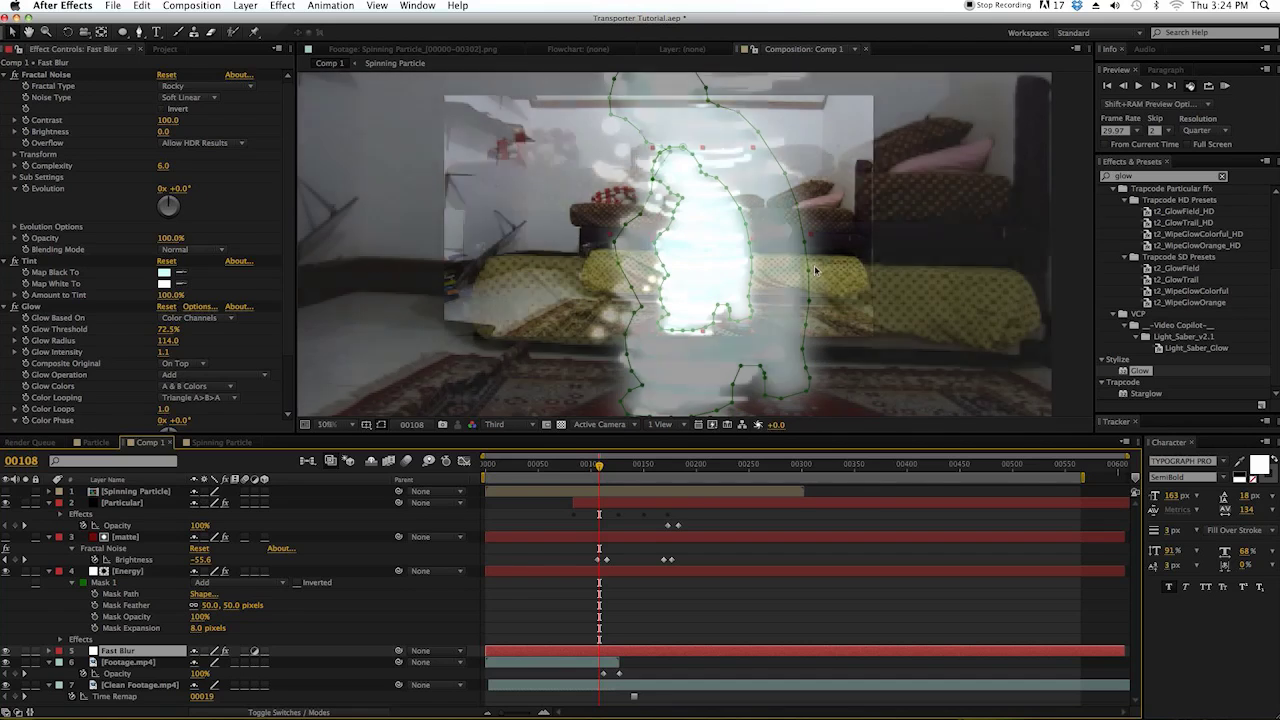
- Hide the Particular and Energy layers and disable Fractal Noise, Tint and Glow on the Fast Blur layer
{"action": "left_click", "coordinate": [7, 503]}
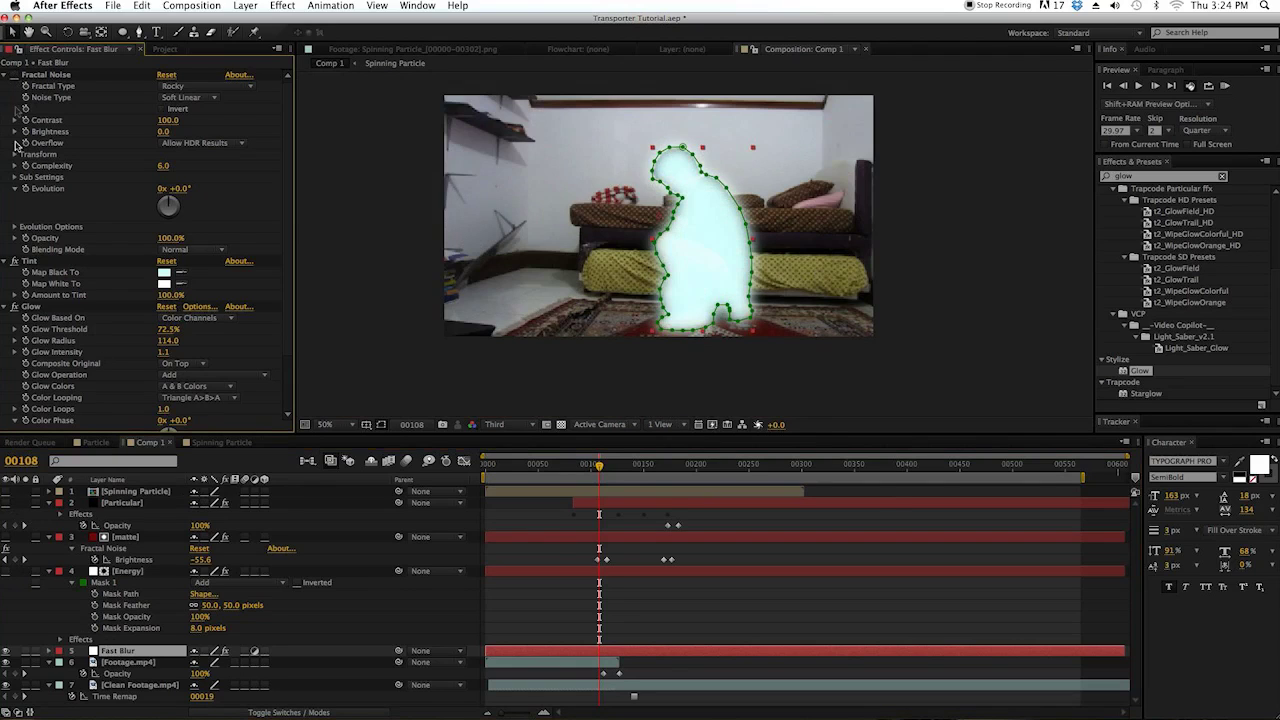
{"action": "left_click", "coordinate": [14, 261]}
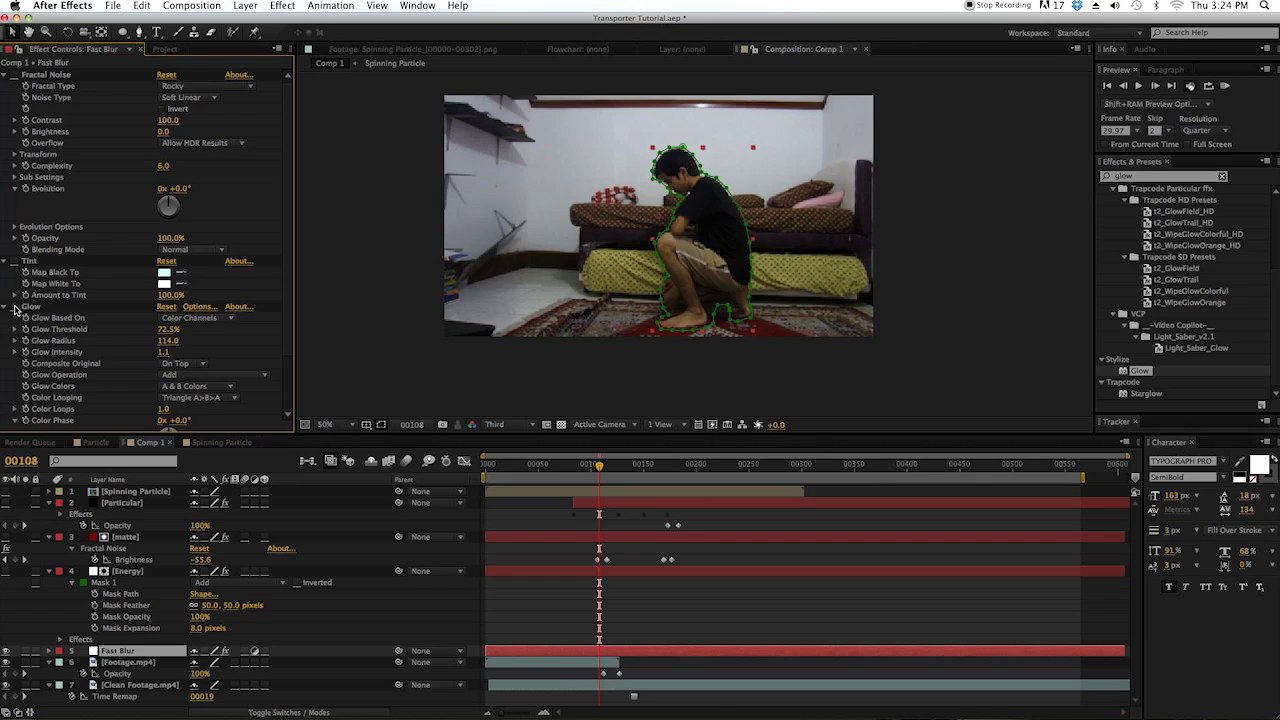
{"action": "scroll", "coordinate": [623, 214], "scroll_direction": "up", "scroll_amount": 2}
- Search the effects for "fast" and apply Fast Blur to the Fast Blur adjustment layer
{"action": "left_click", "coordinate": [1146, 179]}
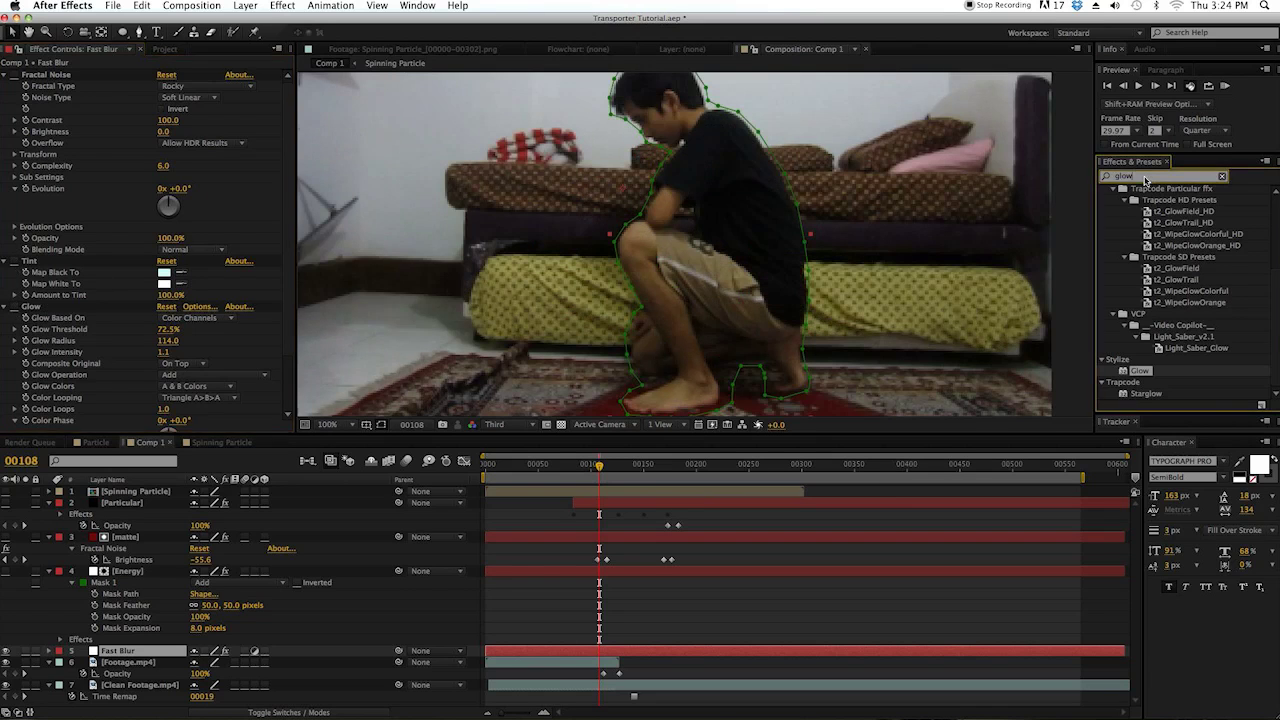
{"action": "type", "text": "fast"}
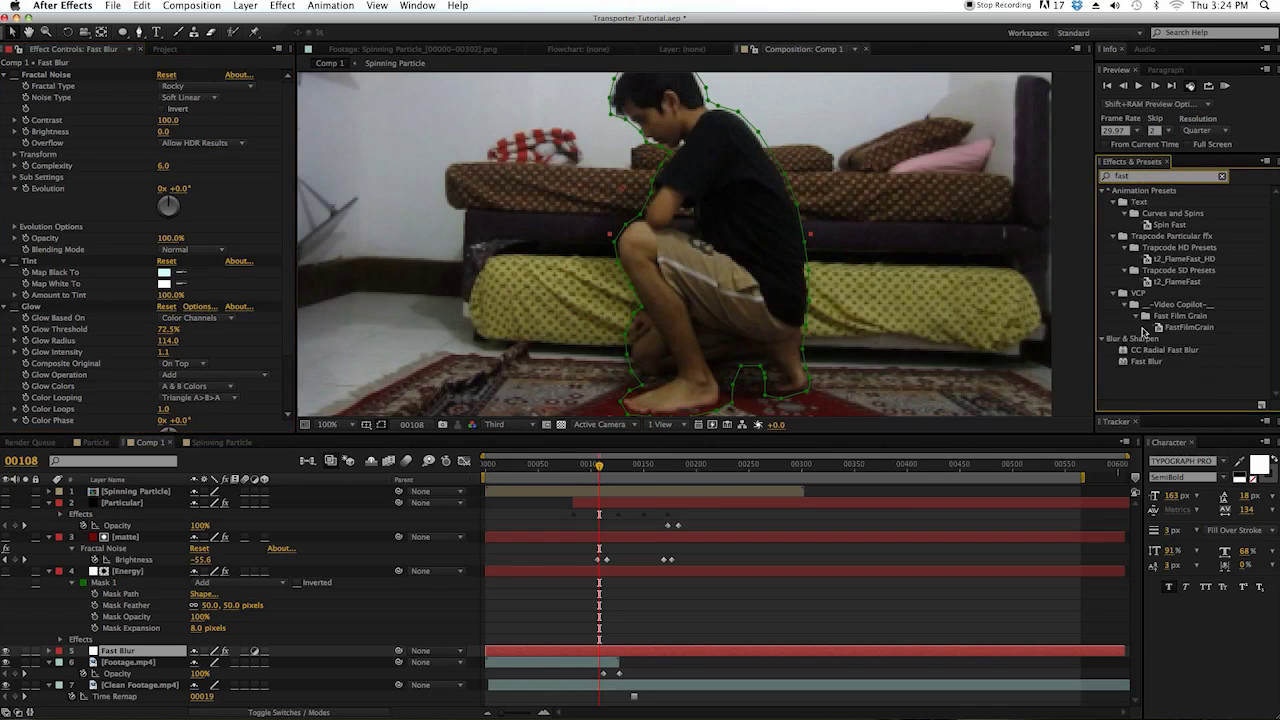
{"action": "left_click_drag", "start_coordinate": [1146, 362], "coordinate": [137, 654]}
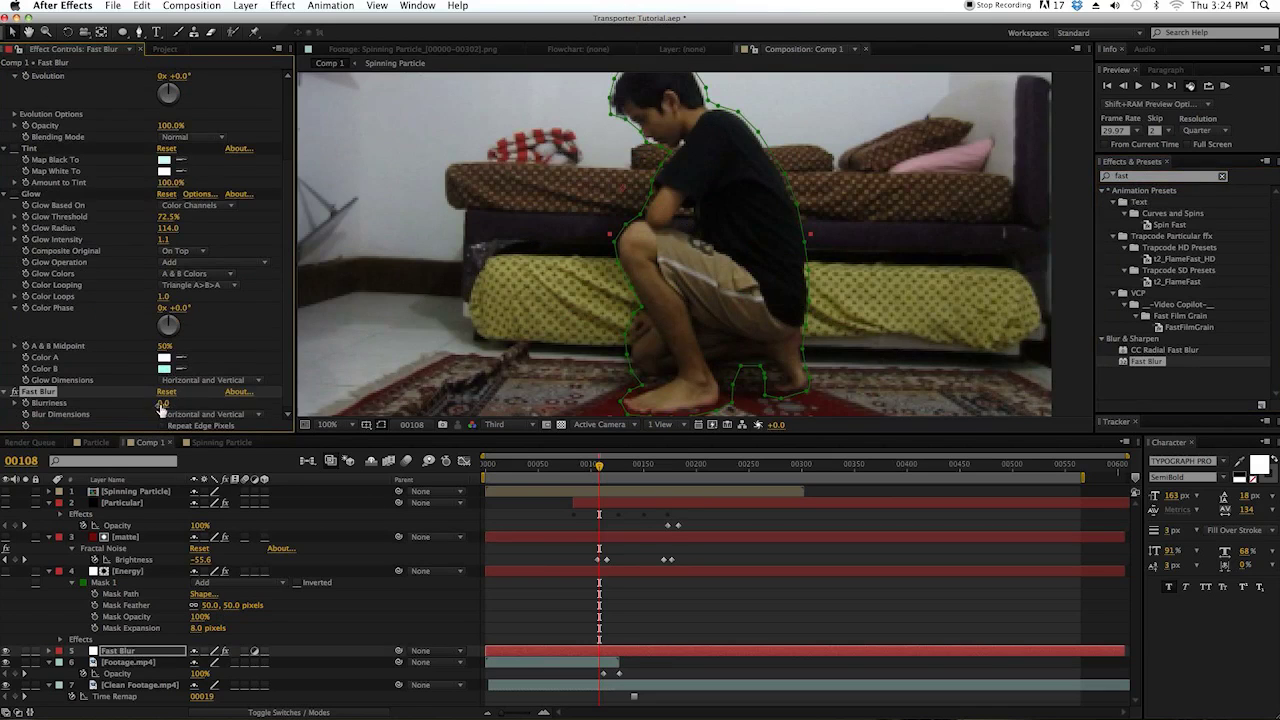
- Set the Fast Blur blurriness to 11 and remove the Fractal Noise, Tint and Glow effects from the Fast Blur layer
{"action": "left_click_drag", "start_coordinate": [163, 403], "coordinate": [170, 403]}
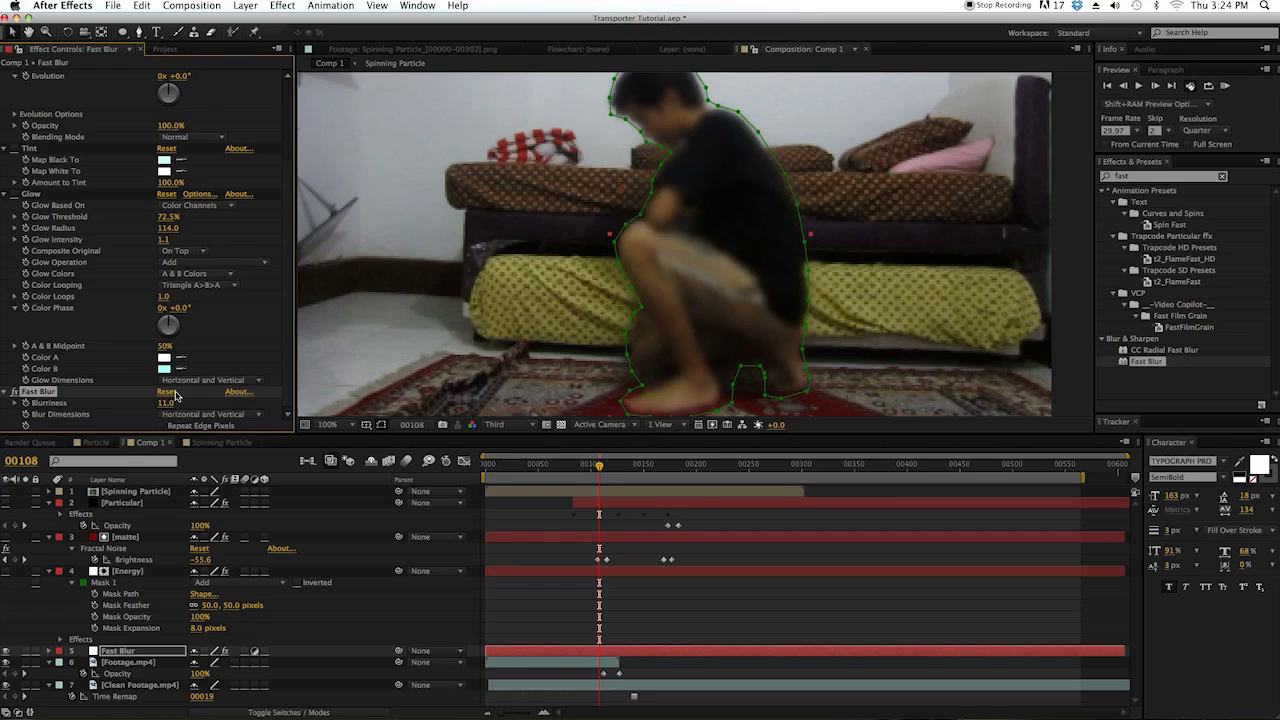
{"action": "scroll", "coordinate": [43, 318], "scroll_direction": "up", "scroll_amount": 4}
{"action": "left_click", "coordinate": [64, 307]}
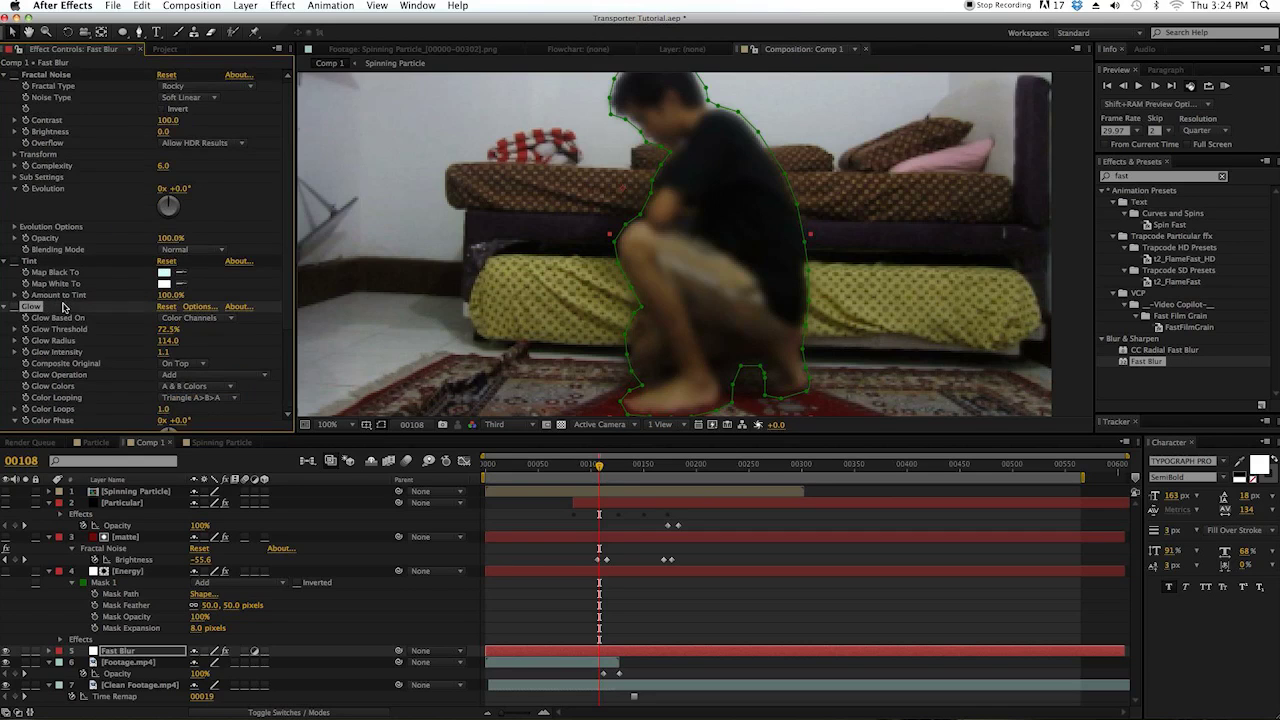
{"action": "left_click", "coordinate": [54, 76]}
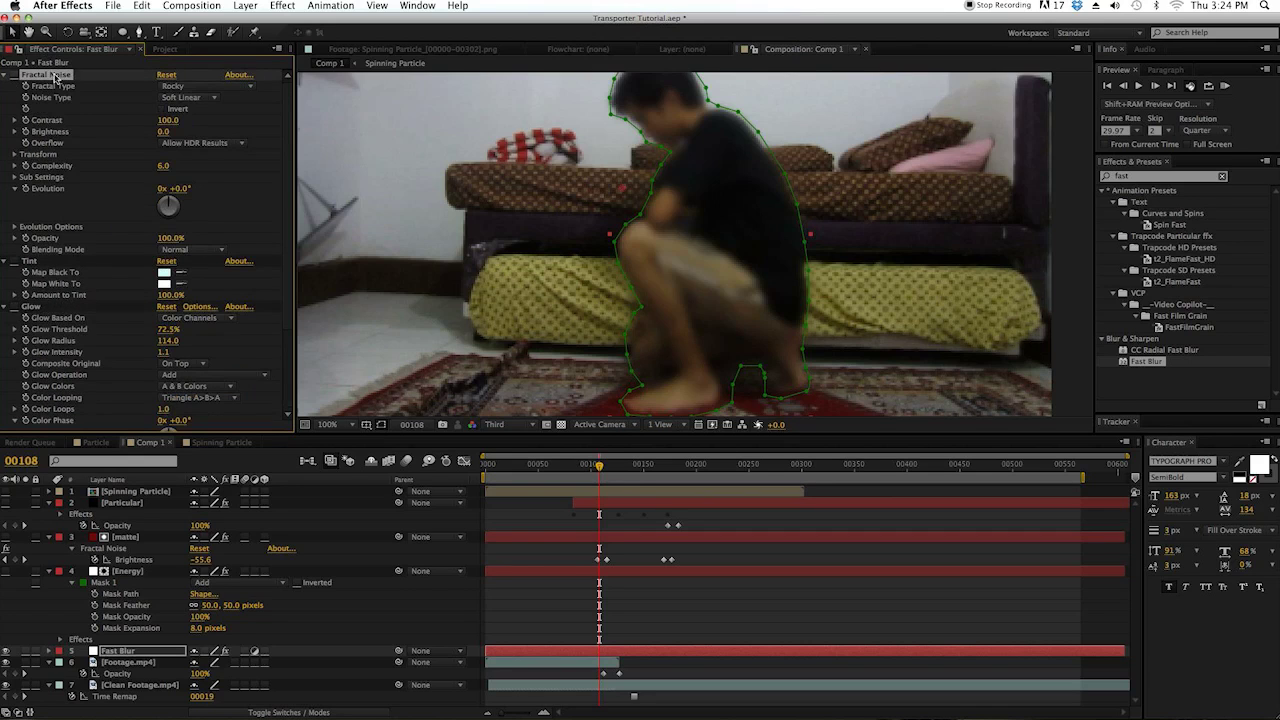
{"action": "key", "text": "Delete"}
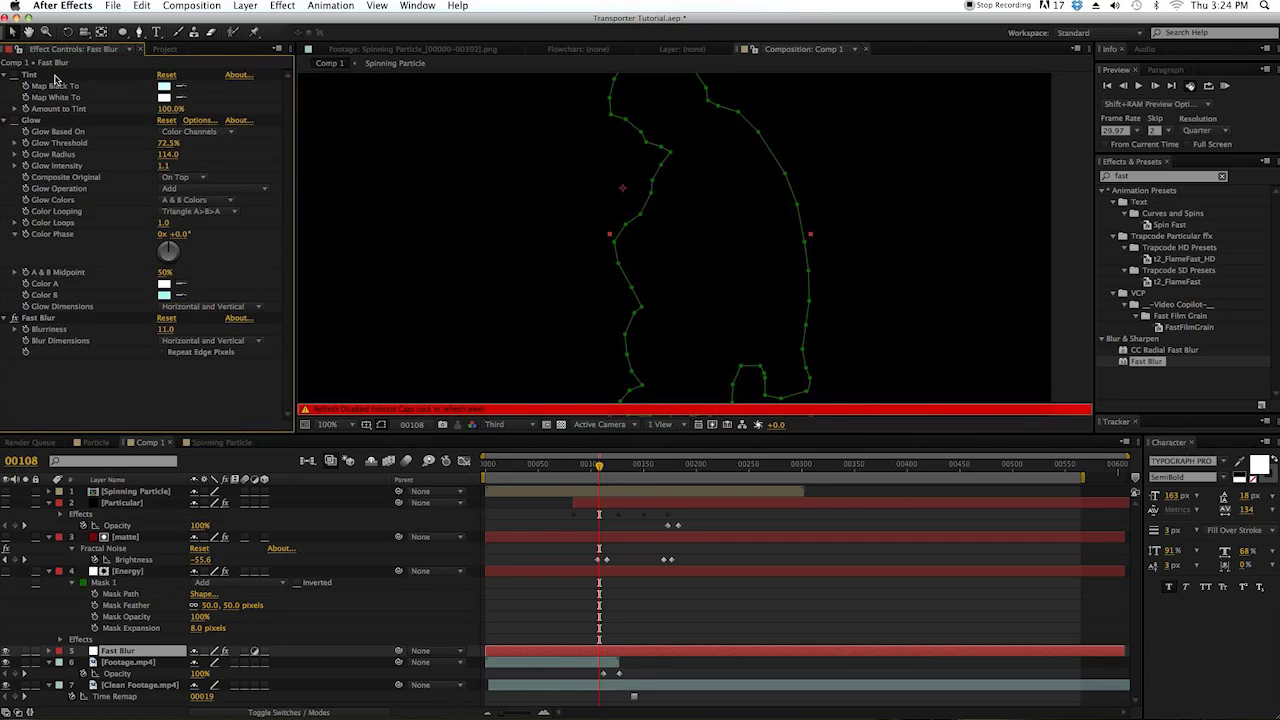
{"action": "key", "text": "Caps_Lock"}
{"action": "left_click", "coordinate": [46, 76]}
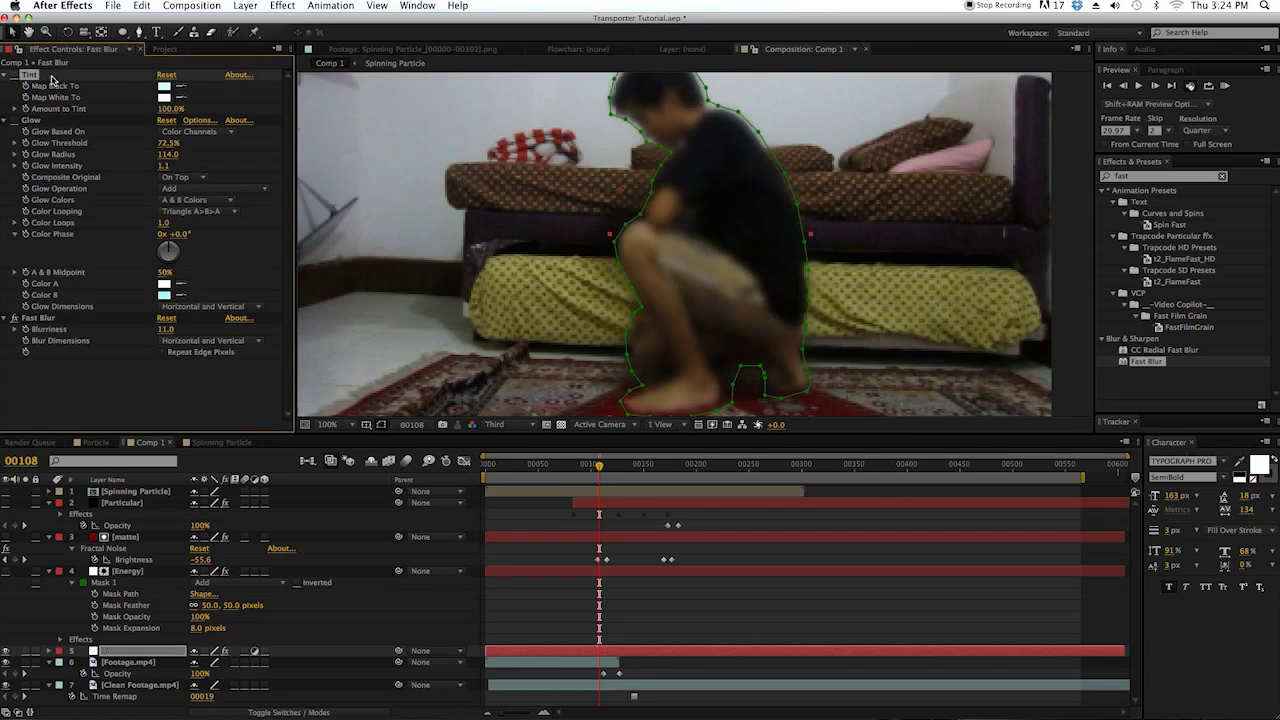
{"action": "key", "text": "Delete"}
{"action": "left_click", "coordinate": [36, 77]}
{"action": "key", "text": "Delete"}
- Set the Fast Blur blurriness to 0 at frame 107 and enable keyframing for it
{"action": "key", "text": "Page_Up"}
{"action": "left_click", "coordinate": [167, 87]}
{"action": "type", "text": "0"}
{"action": "key", "text": "Return"}
{"action": "left_click", "coordinate": [24, 80]}
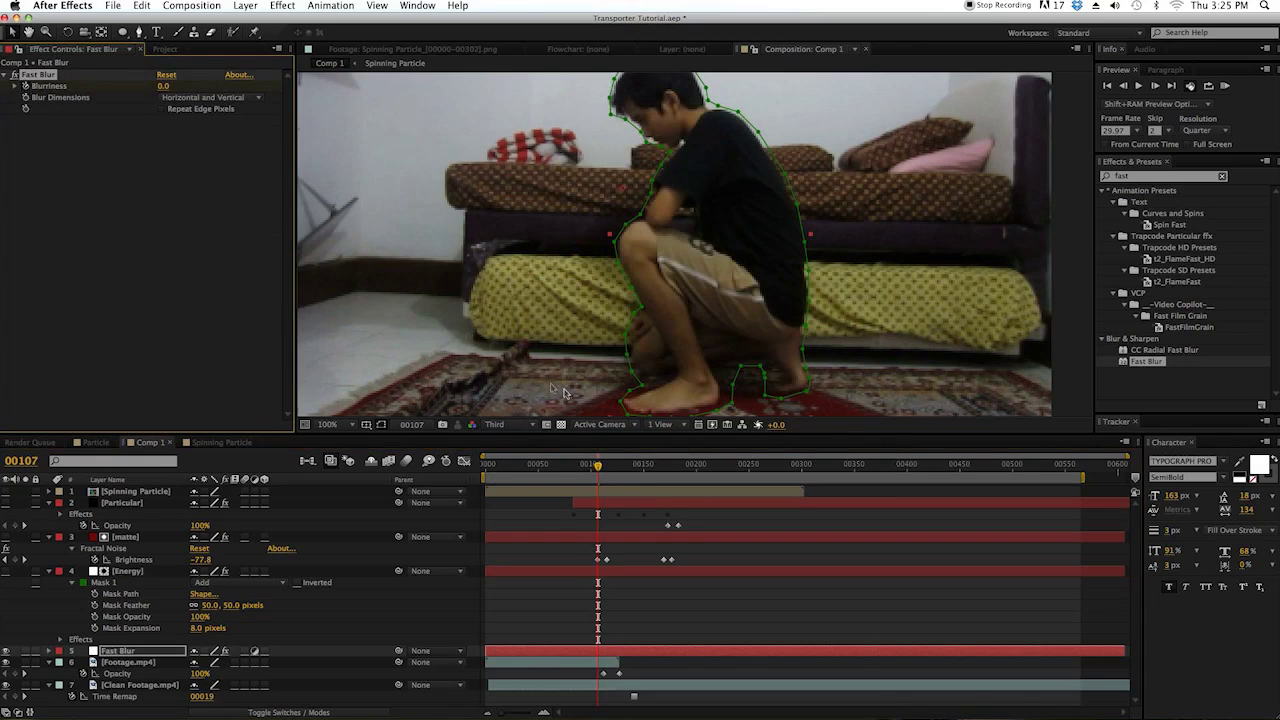
- Keyframe the Fast Blur blurriness at 9 on frame 115 and at 0 on frame 130
{"action": "left_click_drag", "start_coordinate": [601, 466], "coordinate": [608, 472]}
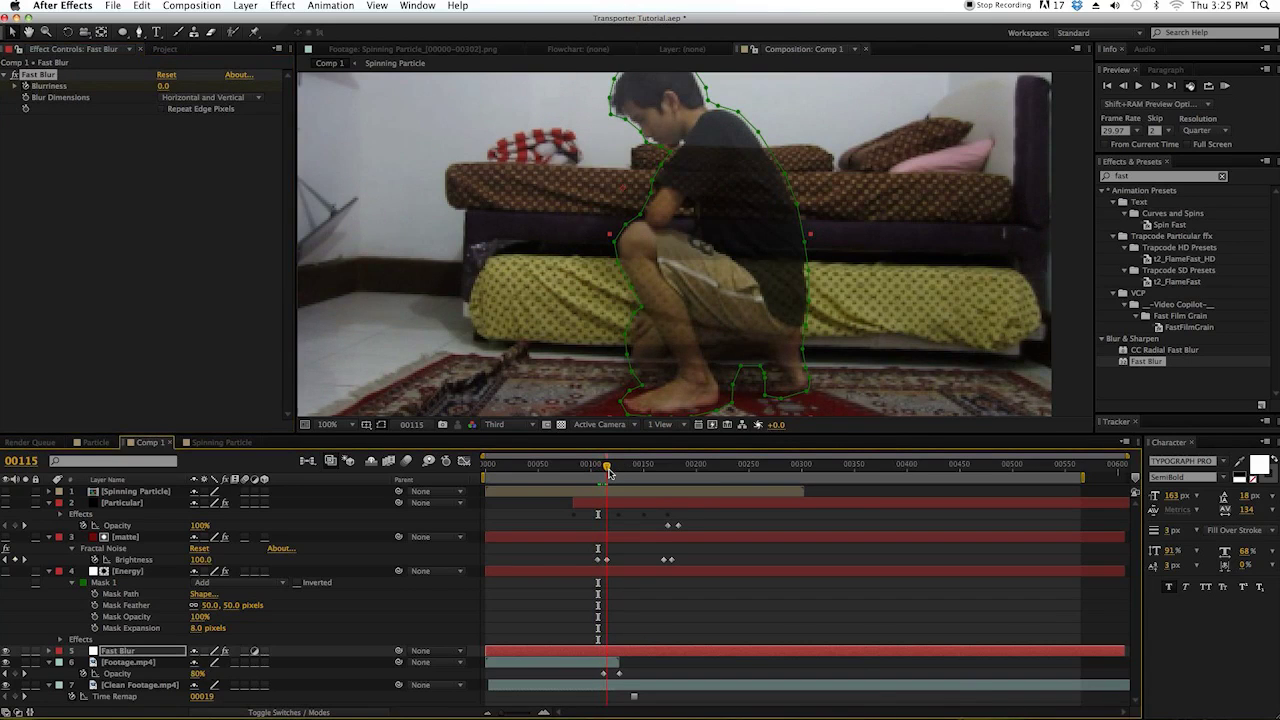
{"action": "mouse_move", "coordinate": [163, 87]}
{"action": "left_mouse_down"}
{"action": "mouse_move", "coordinate": [180, 87]}
{"action": "mouse_move", "coordinate": [168, 89]}
{"action": "left_mouse_up"}
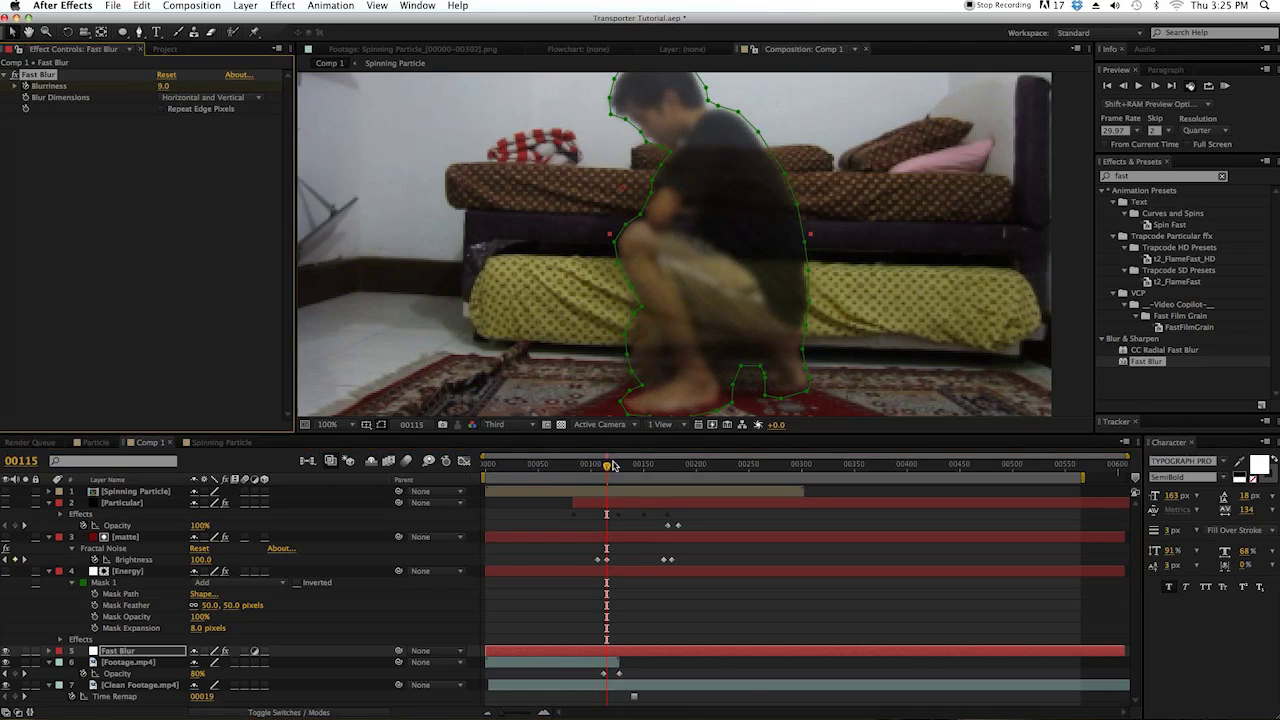
{"action": "left_click_drag", "start_coordinate": [608, 466], "coordinate": [623, 468]}
{"action": "left_click", "coordinate": [160, 87]}
{"action": "type", "text": "0"}
{"action": "key", "text": "Return"}
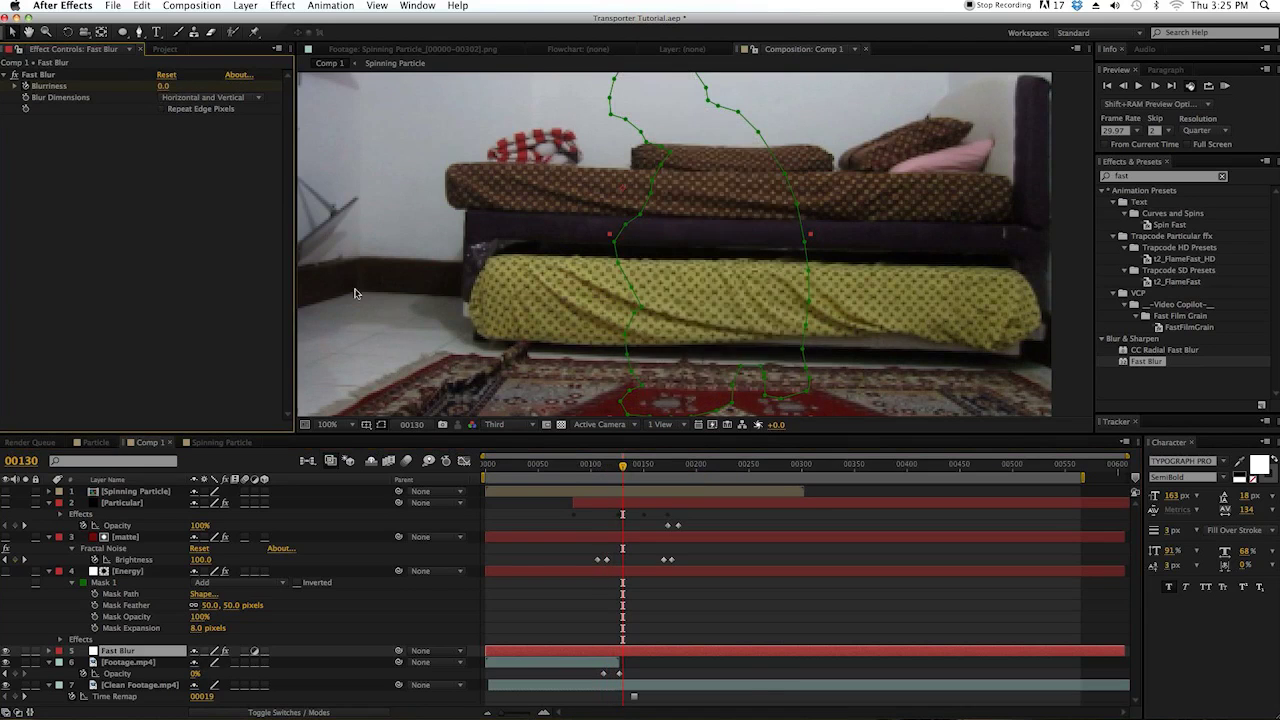
- Show the Energy and Particular layers and check the combined effect from frame 111 to frame 191
{"action": "left_click", "coordinate": [6, 571]}
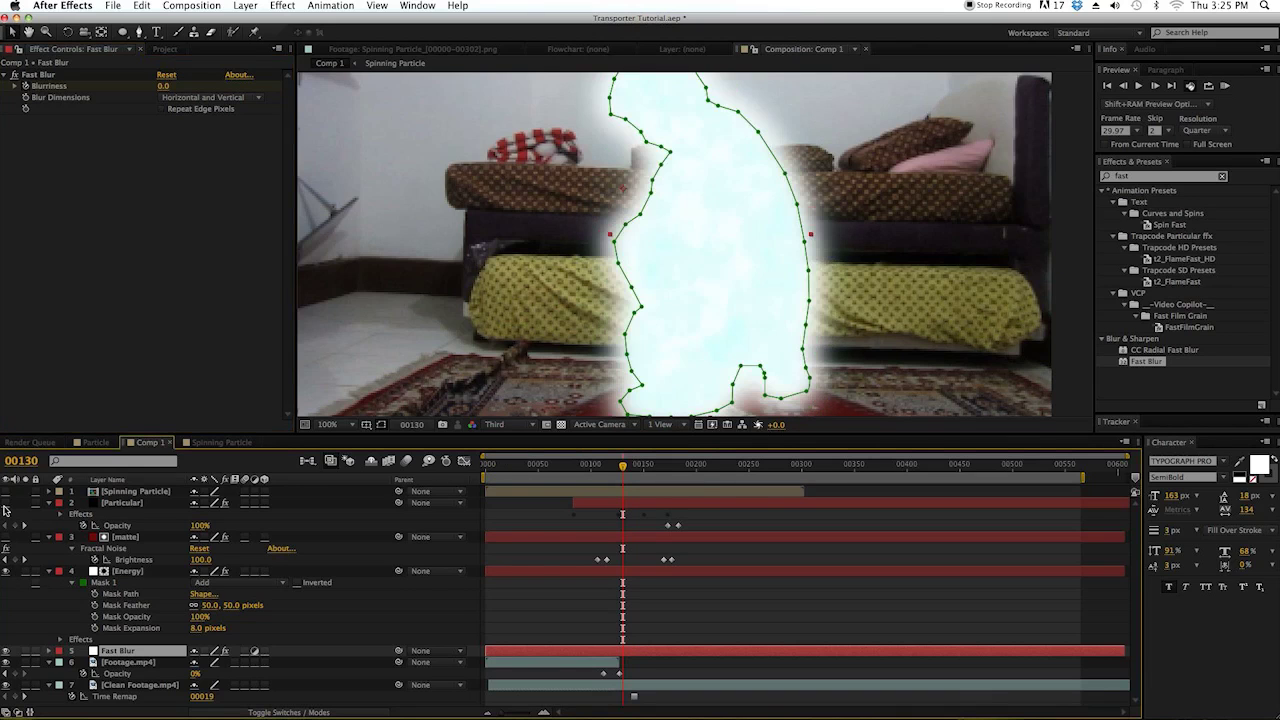
{"action": "key", "text": "comma"}
{"action": "key", "text": "comma"}
{"action": "mouse_move", "coordinate": [617, 474]}
{"action": "left_mouse_down"}
{"action": "mouse_move", "coordinate": [591, 476]}
{"action": "mouse_move", "coordinate": [602, 477]}
{"action": "left_mouse_up"}
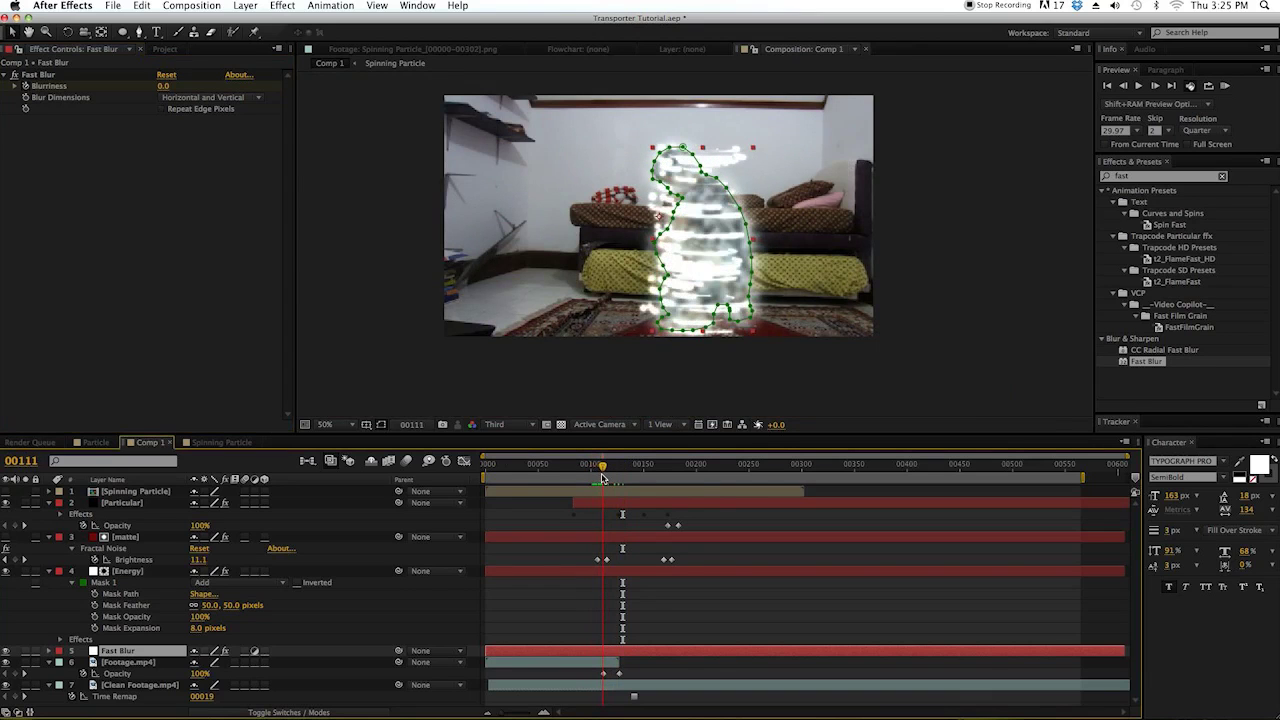
{"action": "key", "text": "period"}
{"action": "key", "text": "period"}
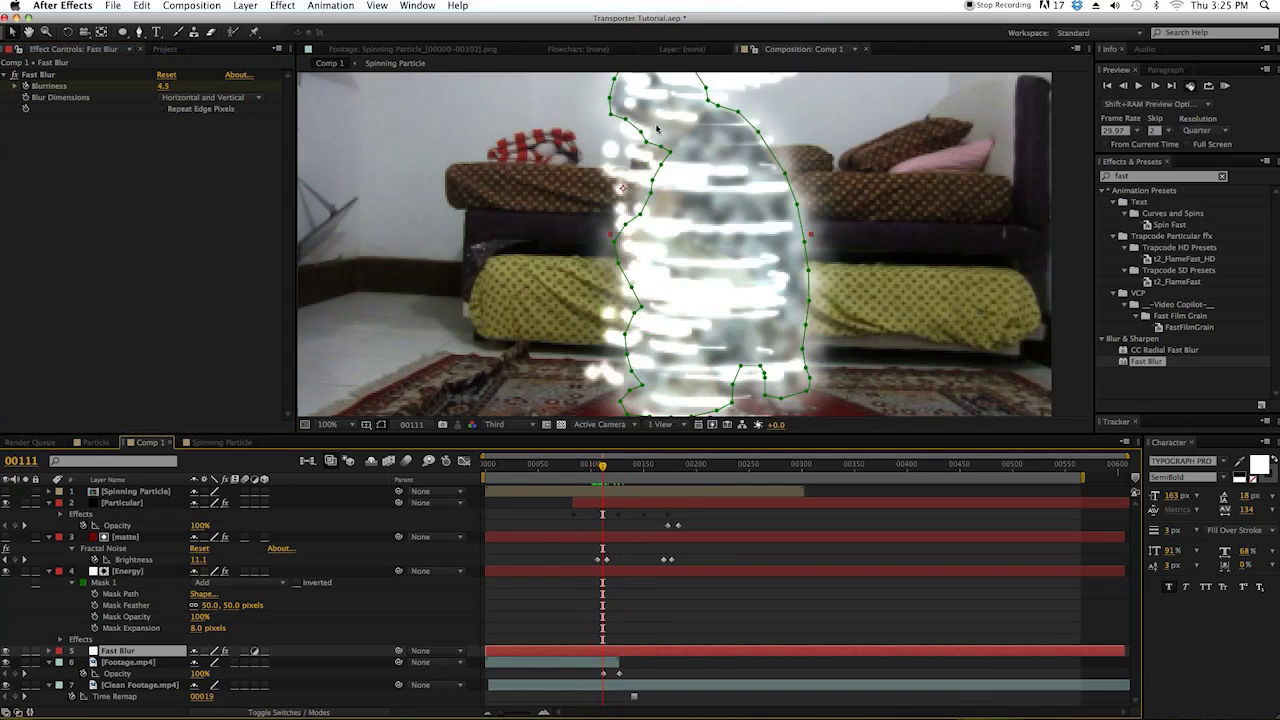
{"action": "left_click_drag", "start_coordinate": [604, 467], "coordinate": [686, 468]}
{"action": "key", "text": "comma"}
{"action": "key", "text": "period"}
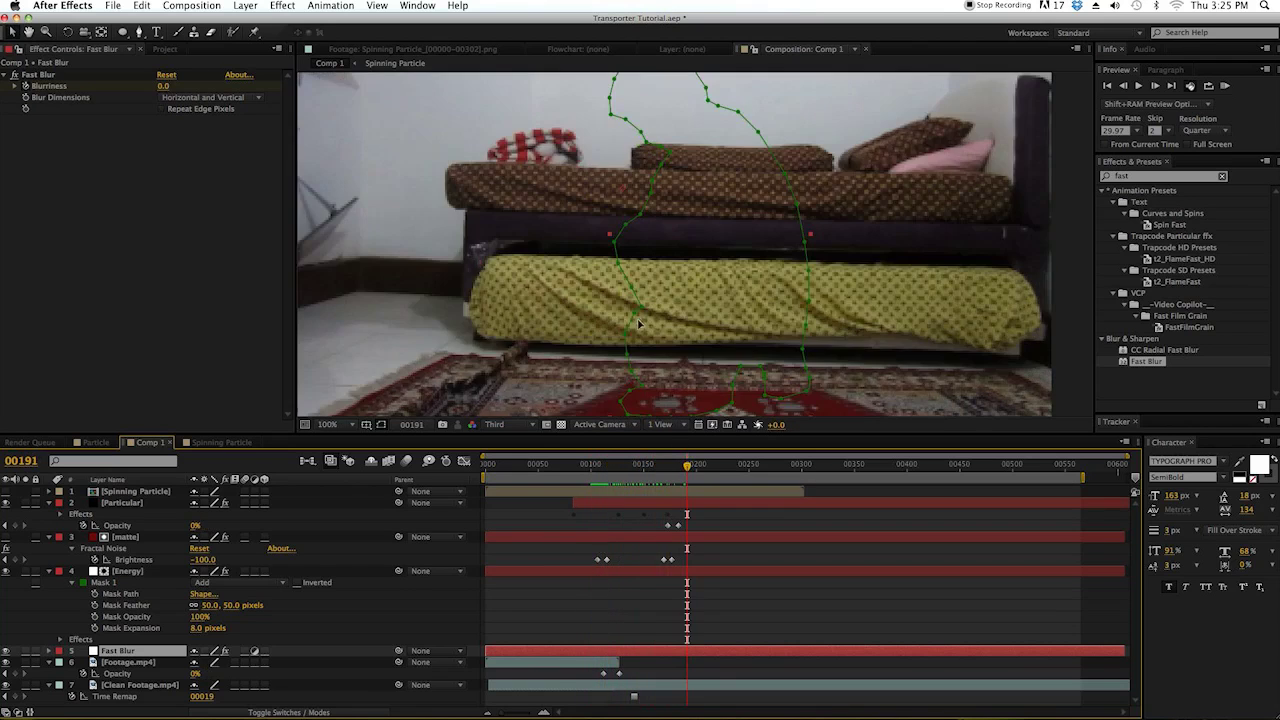
- Start a new solid layer in Comp 1 and set its colour to white
{"action": "left_click", "coordinate": [245, 5]}
{"action": "mouse_move", "coordinate": [260, 28]}
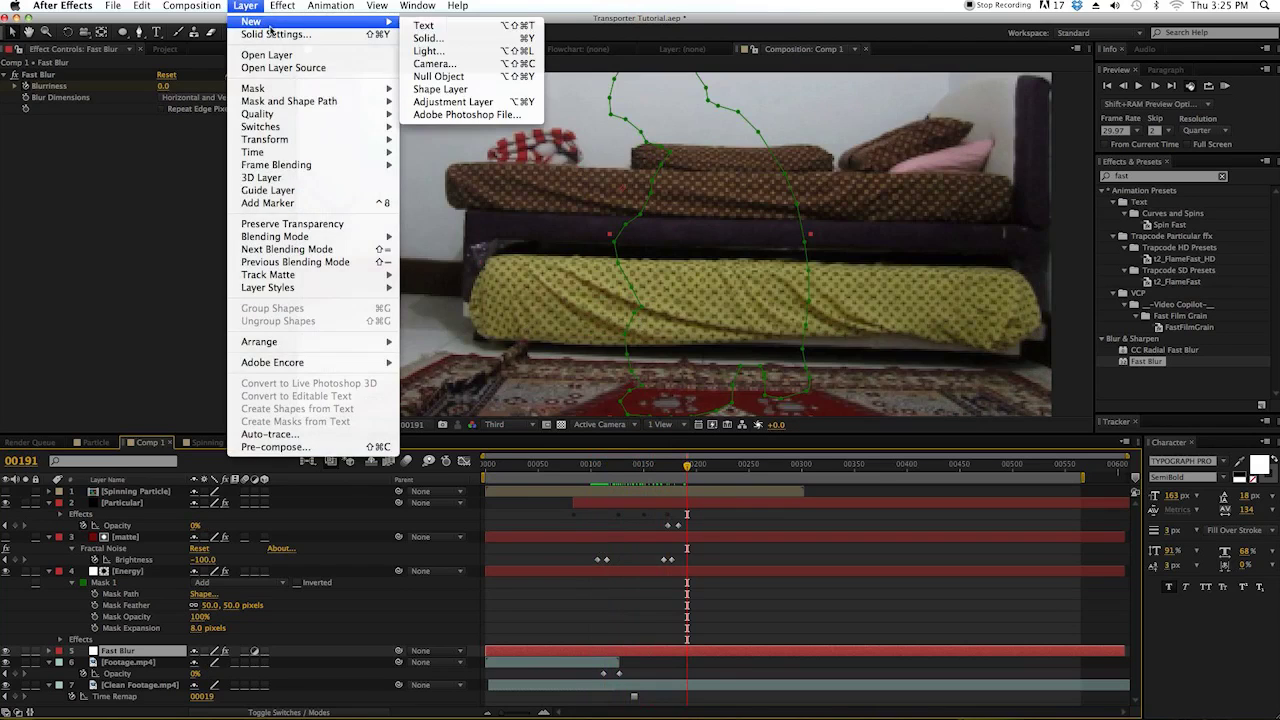
{"action": "left_click", "coordinate": [430, 37]}
{"action": "left_click", "coordinate": [956, 391]}
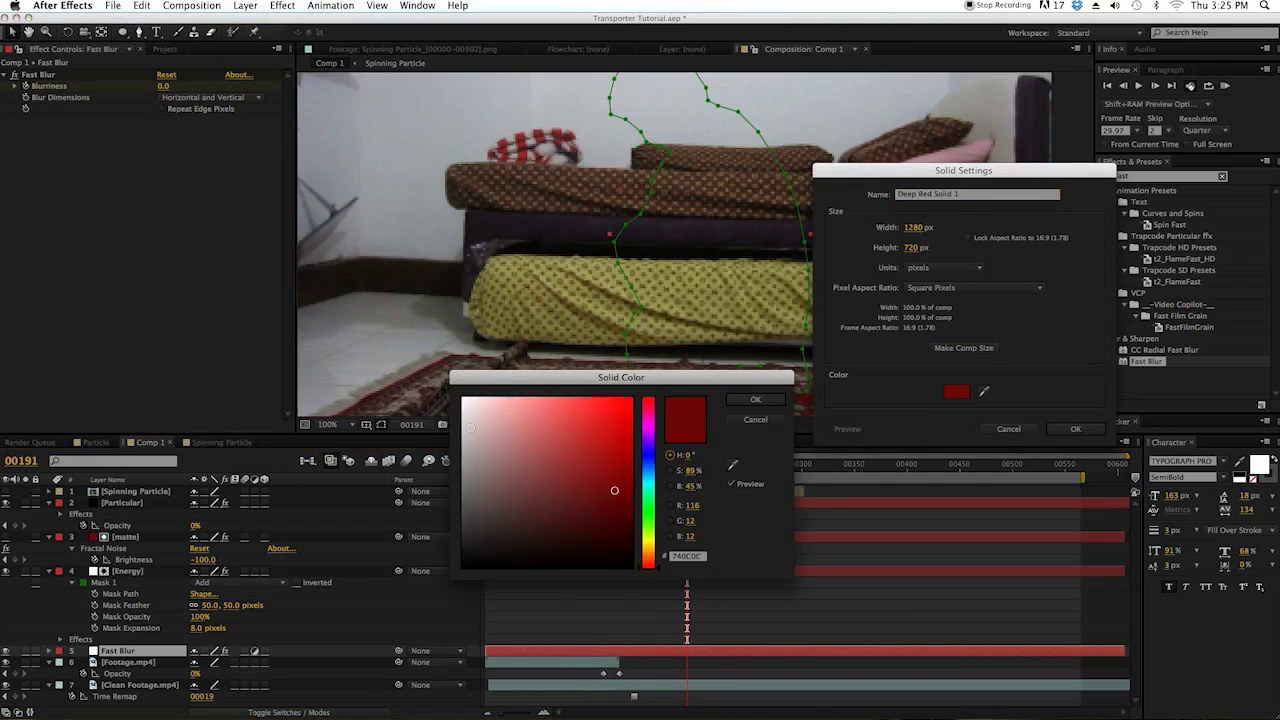
{"action": "left_click", "coordinate": [463, 398]}
{"action": "left_click", "coordinate": [755, 399]}
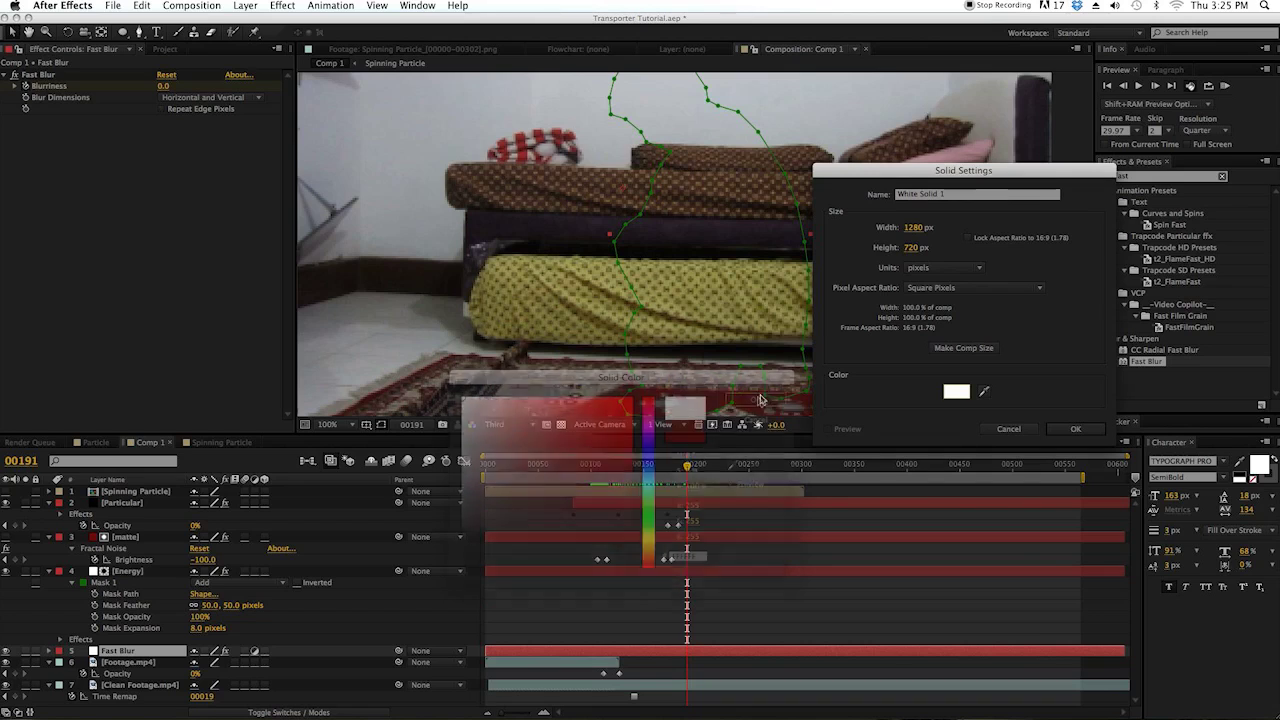
{"action": "left_click", "coordinate": [953, 194]}
{"action": "triple_click", "coordinate": [954, 194]}
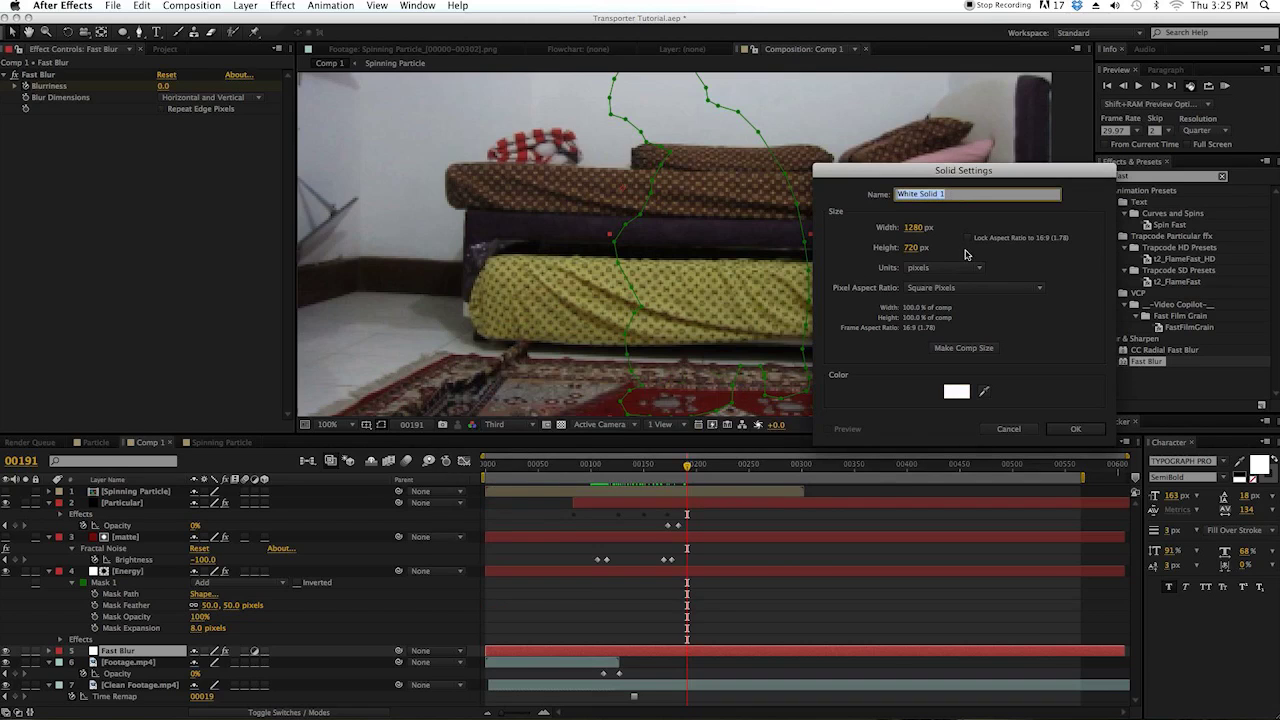
- Change the new solid's colour to pale cyan, name it Light and create it
{"action": "left_click", "coordinate": [953, 394]}
{"action": "left_click", "coordinate": [645, 486]}
{"action": "left_click", "coordinate": [540, 430]}
{"action": "left_click", "coordinate": [477, 398]}
{"action": "left_click", "coordinate": [755, 402]}
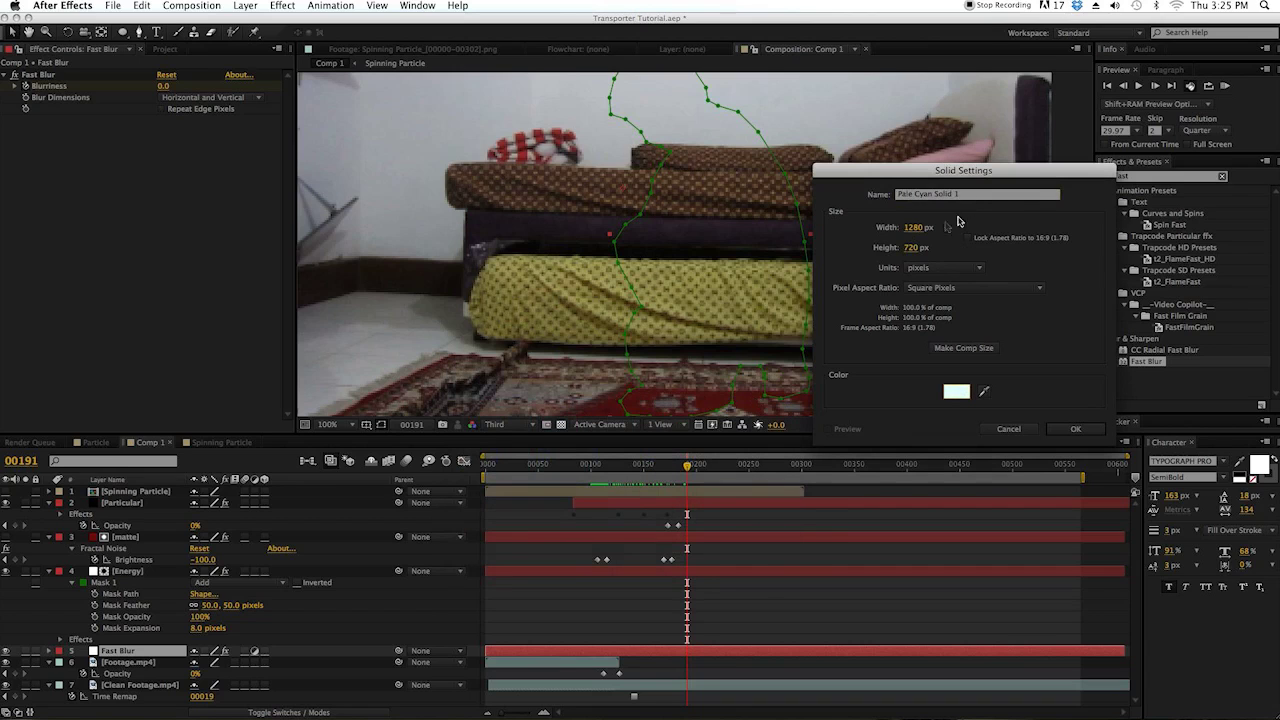
{"action": "triple_click", "coordinate": [973, 195]}
{"action": "type", "text": "Ligh"}
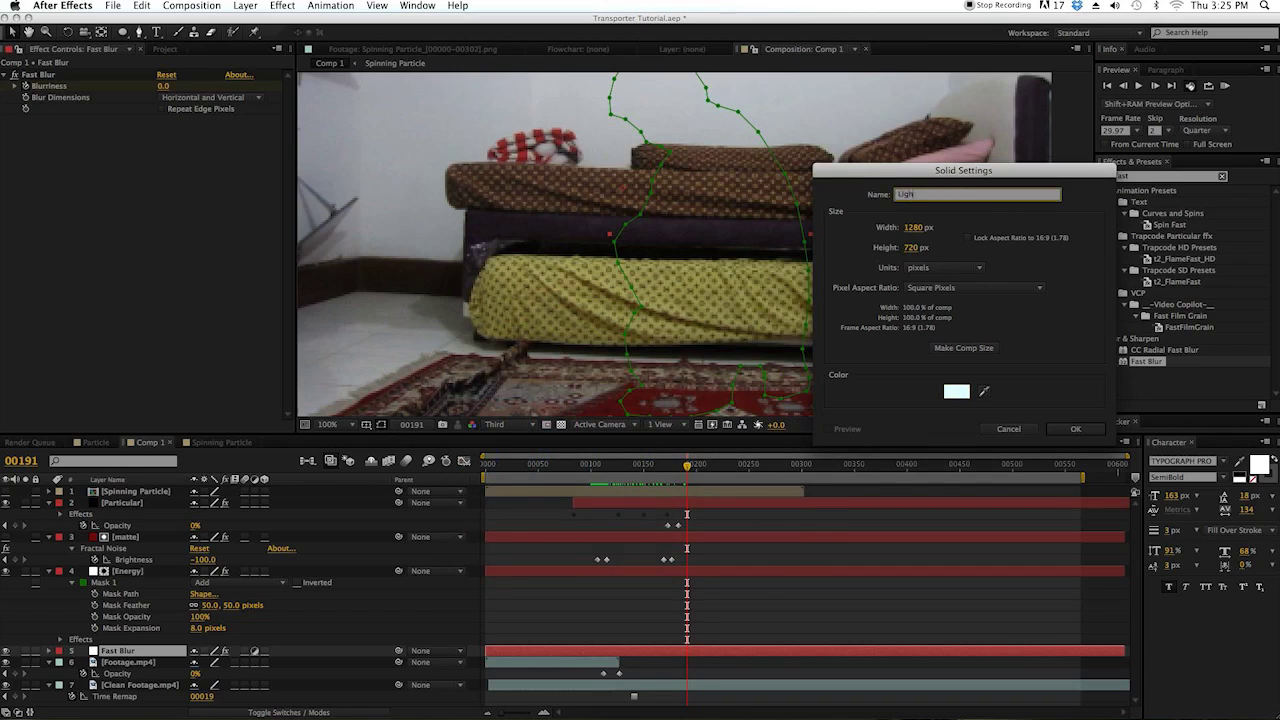
{"action": "key", "text": "Return"}
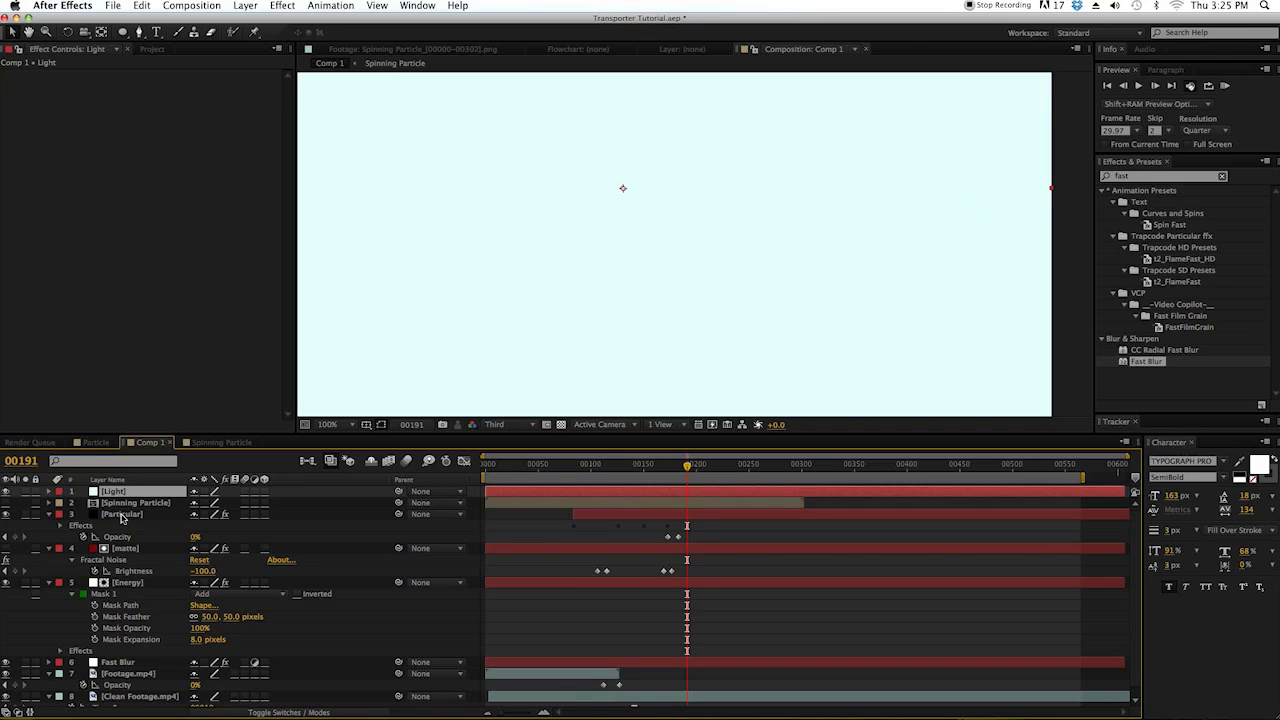
- Place the Light layer between Fast Blur and Footage.mp4 and hide it with the playhead at frame 102
{"action": "left_click_drag", "start_coordinate": [105, 497], "coordinate": [122, 666]}
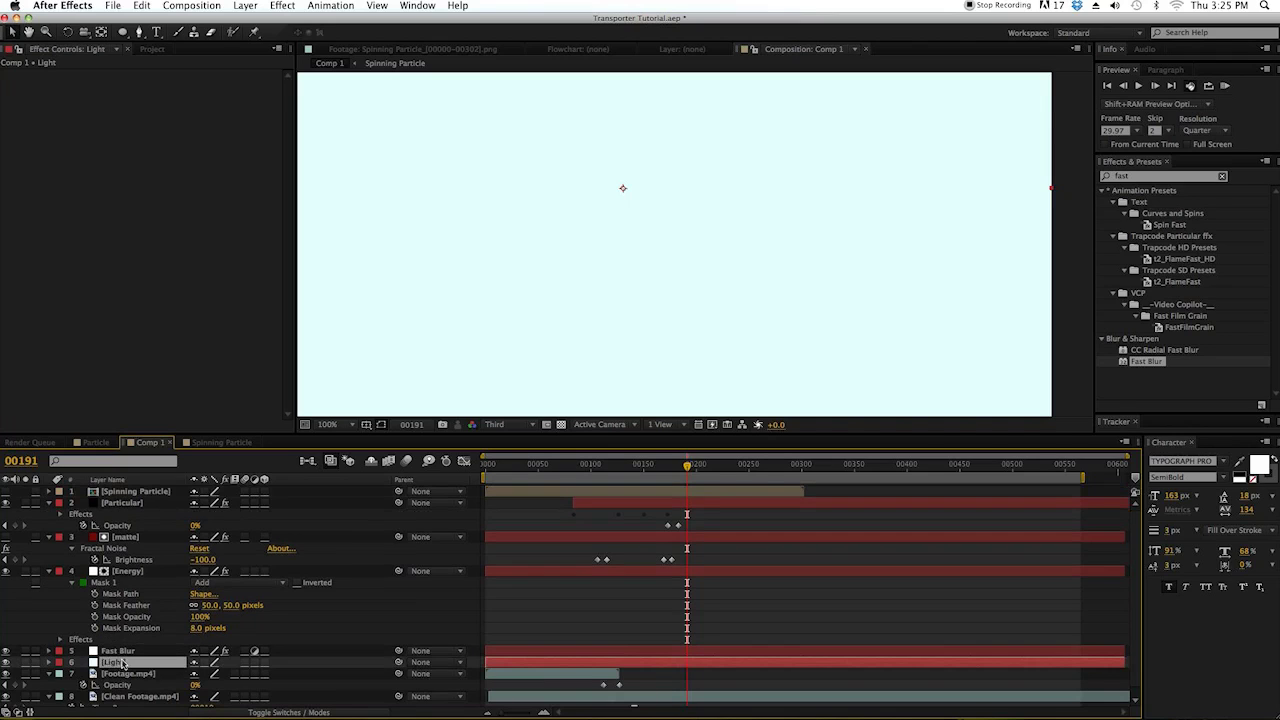
{"action": "left_click", "coordinate": [5, 663]}
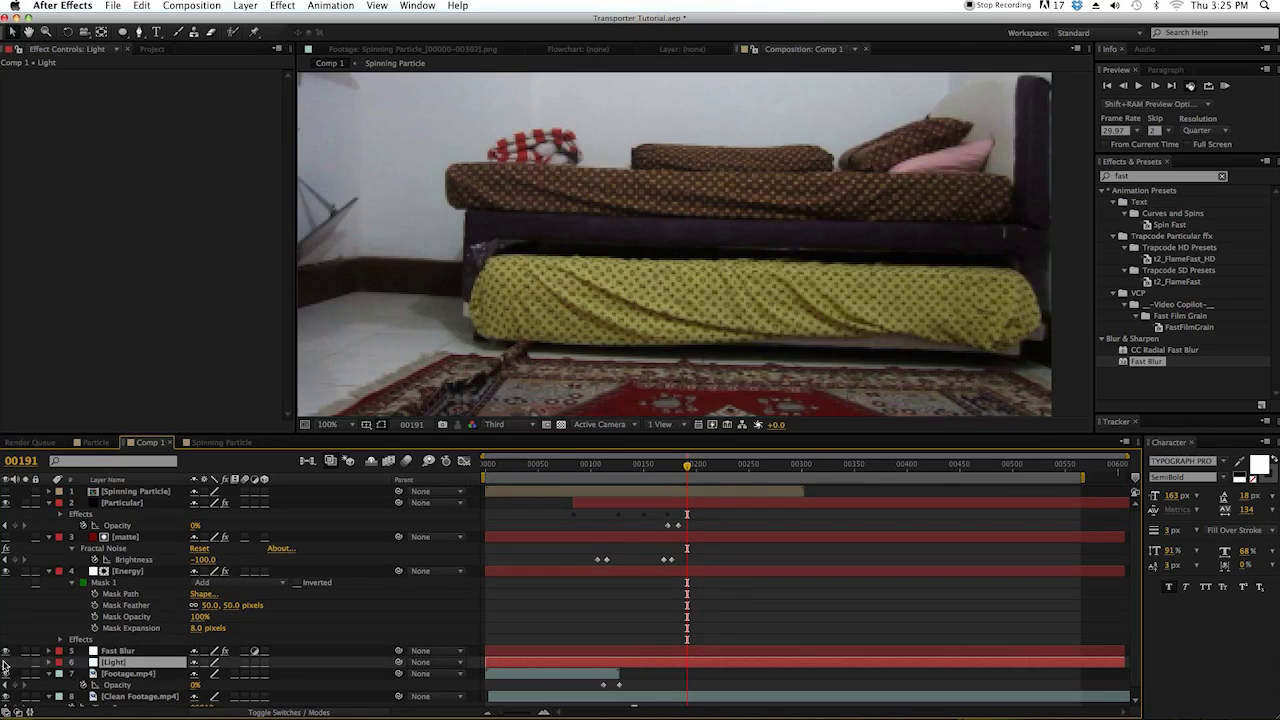
{"action": "left_click", "coordinate": [592, 464]}
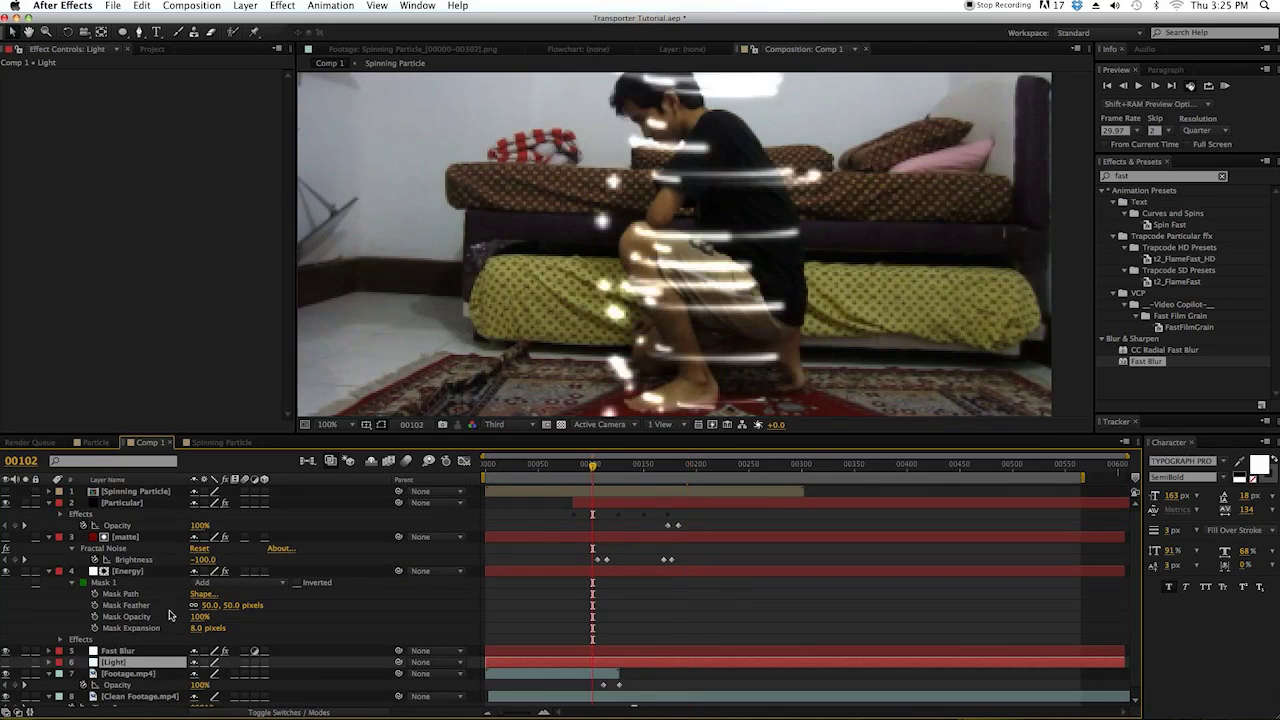
{"action": "left_click", "coordinate": [6, 663]}
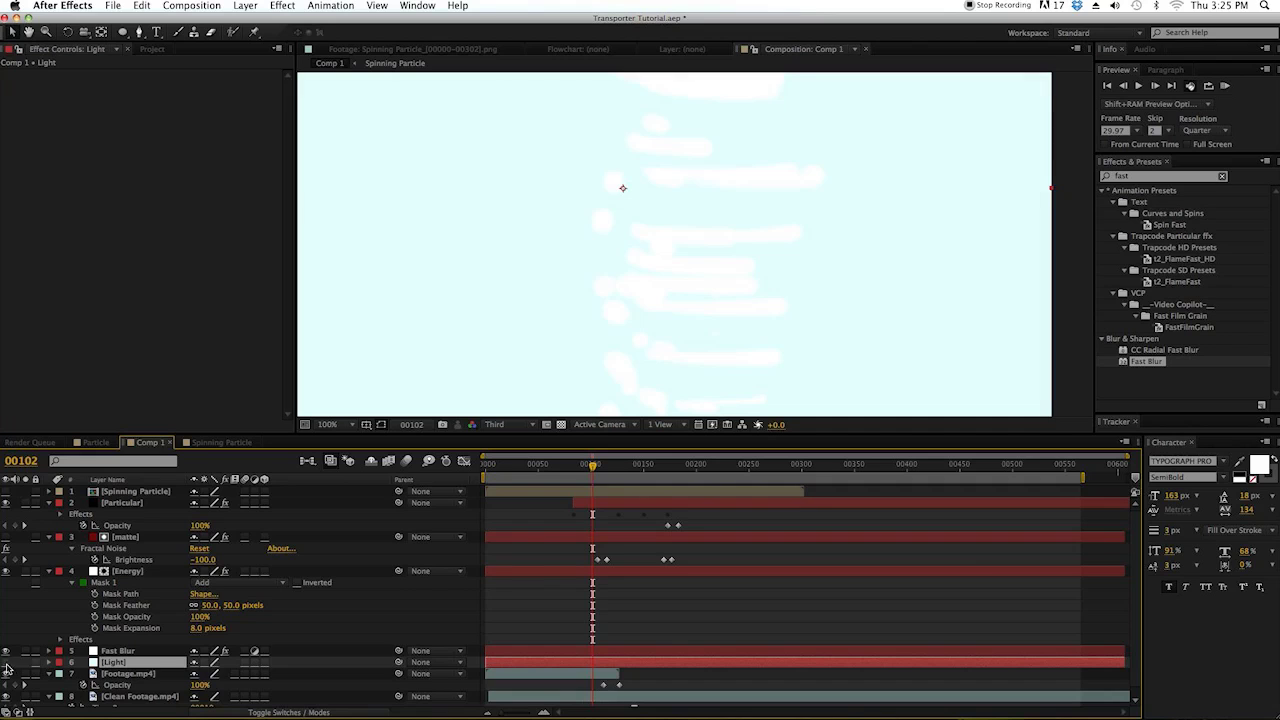
{"action": "left_click", "coordinate": [6, 663]}
- Draw a closed Pen mask on the Light layer around the kneeling man's body, the nearby bed and the floor
{"action": "left_click", "coordinate": [139, 32]}
{"action": "scroll", "coordinate": [411, 180], "scroll_direction": "down", "scroll_amount": 2}
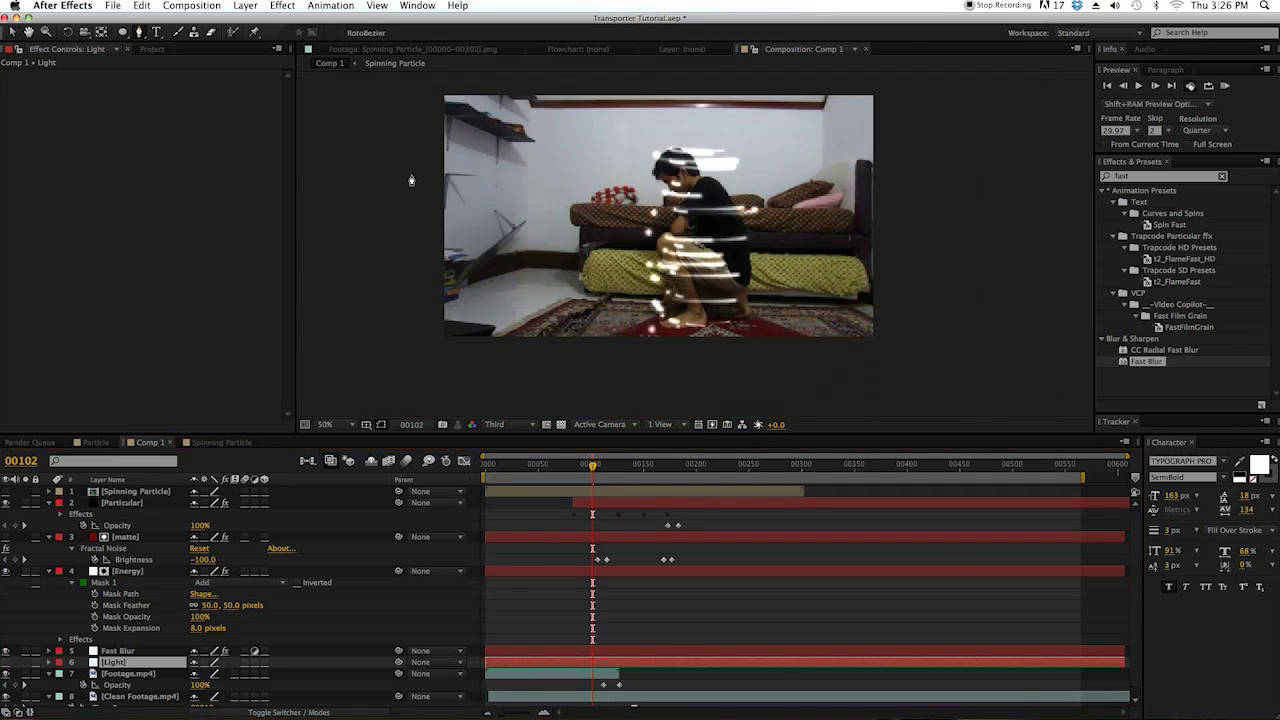
{"action": "left_click", "coordinate": [569, 206]}
{"action": "left_click", "coordinate": [580, 278]}
{"action": "left_click", "coordinate": [555, 338]}
{"action": "left_click", "coordinate": [609, 361]}
{"action": "left_click", "coordinate": [744, 366]}
{"action": "left_click", "coordinate": [784, 345]}
{"action": "left_click", "coordinate": [809, 262]}
{"action": "left_click", "coordinate": [794, 229]}
{"action": "left_click", "coordinate": [765, 203]}
{"action": "left_click", "coordinate": [748, 191]}
{"action": "left_click", "coordinate": [730, 194]}
{"action": "left_click", "coordinate": [672, 193]}
{"action": "left_click", "coordinate": [664, 203]}
{"action": "left_click", "coordinate": [635, 203]}
{"action": "left_click", "coordinate": [622, 187]}
{"action": "left_click", "coordinate": [570, 206]}
- Show the Light layer and set its mask feather to 86 pixels
{"action": "left_click", "coordinate": [6, 663]}
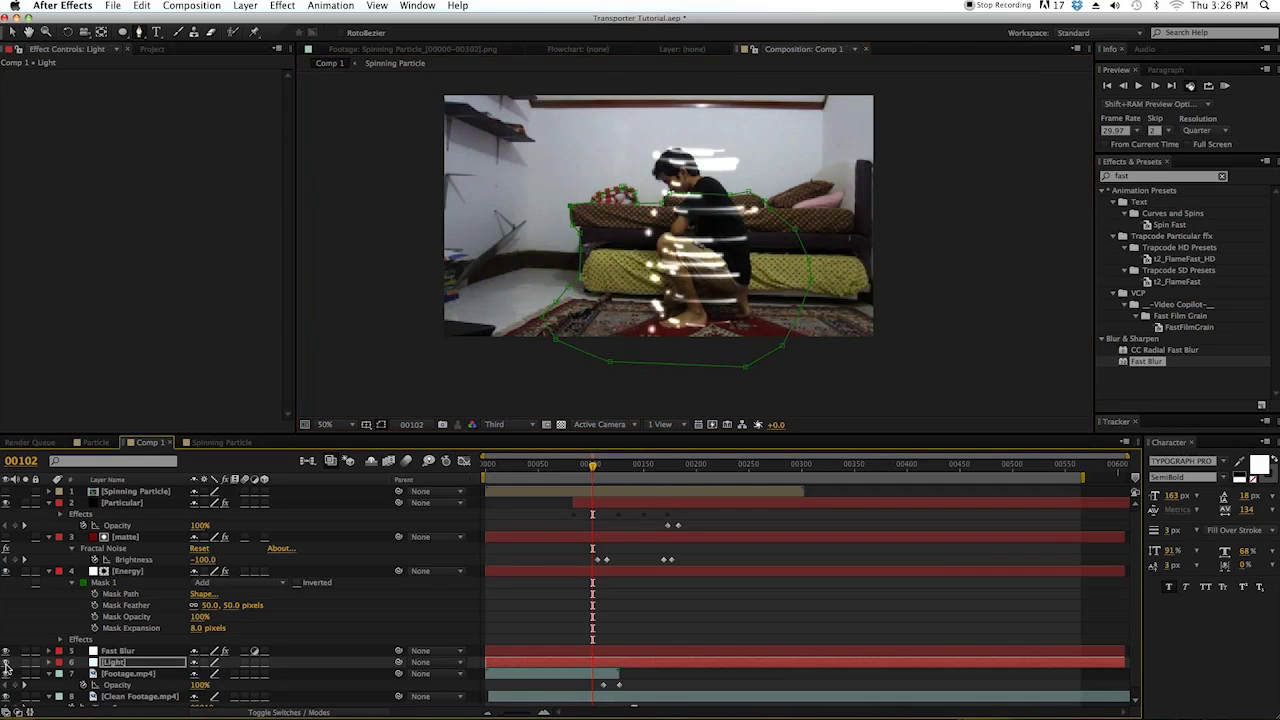
{"action": "key", "text": "f"}
{"action": "left_click_drag", "start_coordinate": [220, 689], "coordinate": [275, 685]}
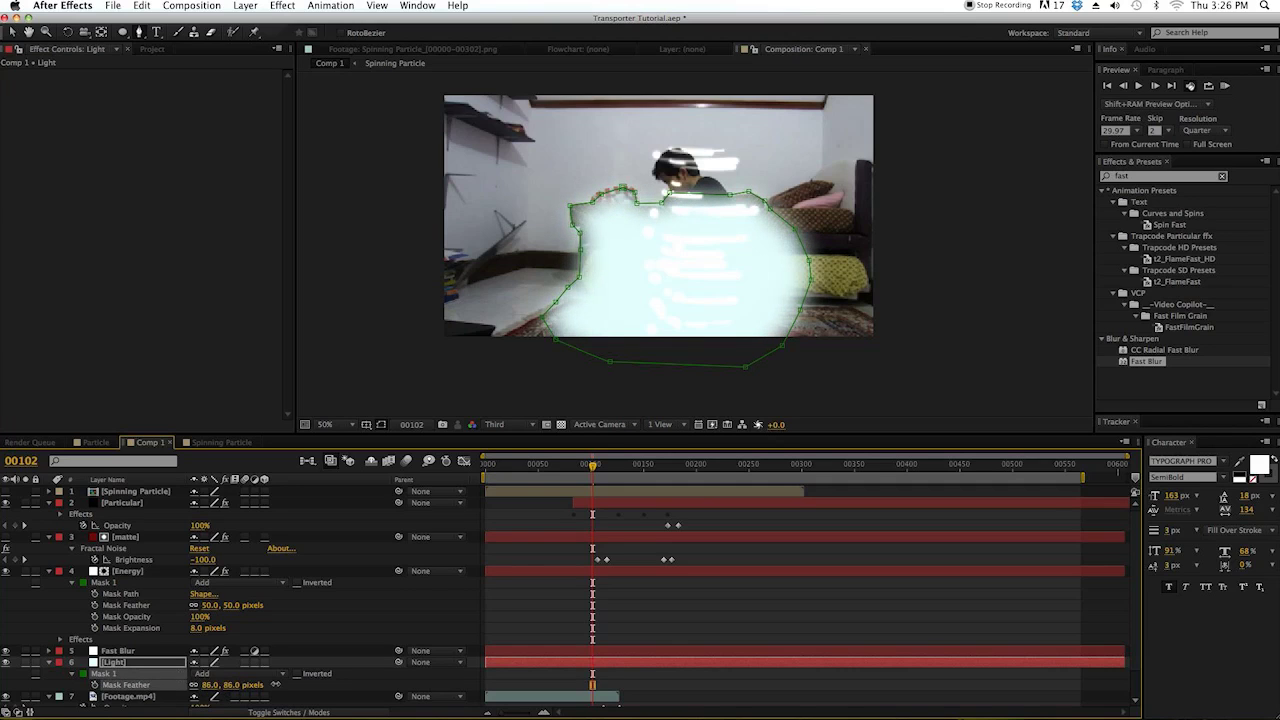
- Set the Light layer's blending mode to Add
{"action": "left_click", "coordinate": [130, 664]}
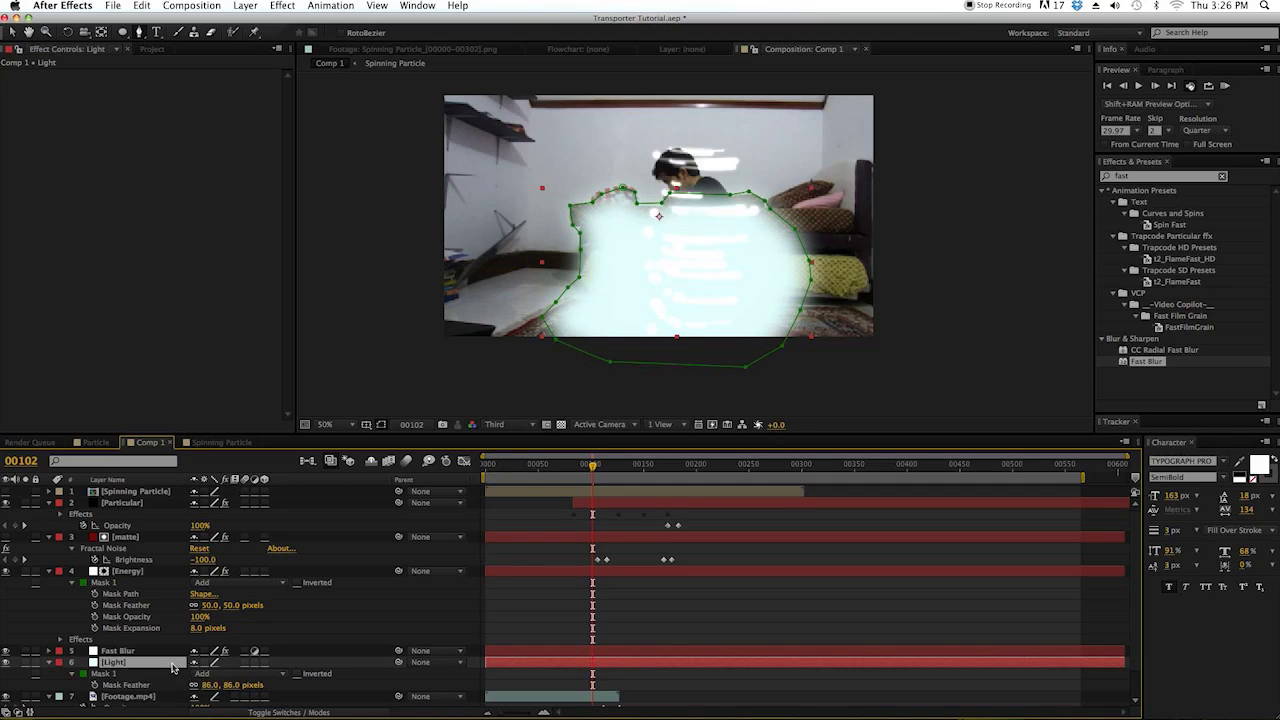
{"action": "left_click", "coordinate": [262, 712]}
{"action": "left_click", "coordinate": [215, 662]}
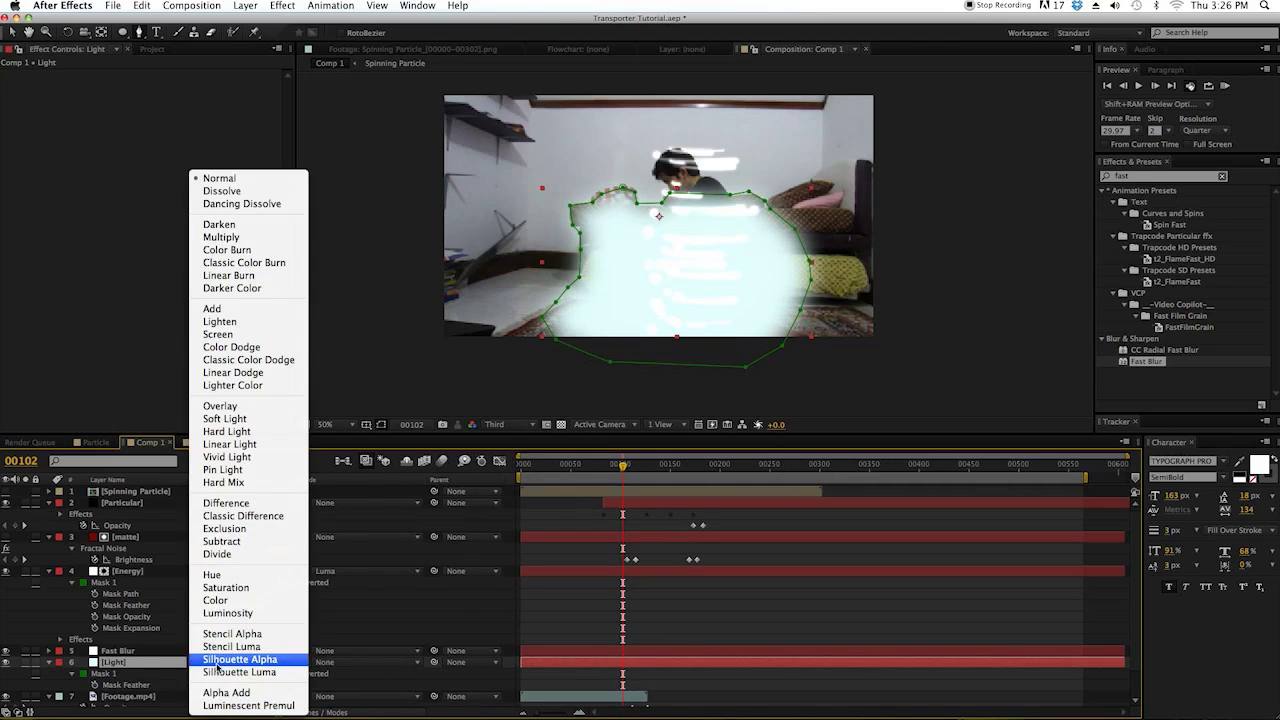
{"action": "left_click", "coordinate": [238, 310]}
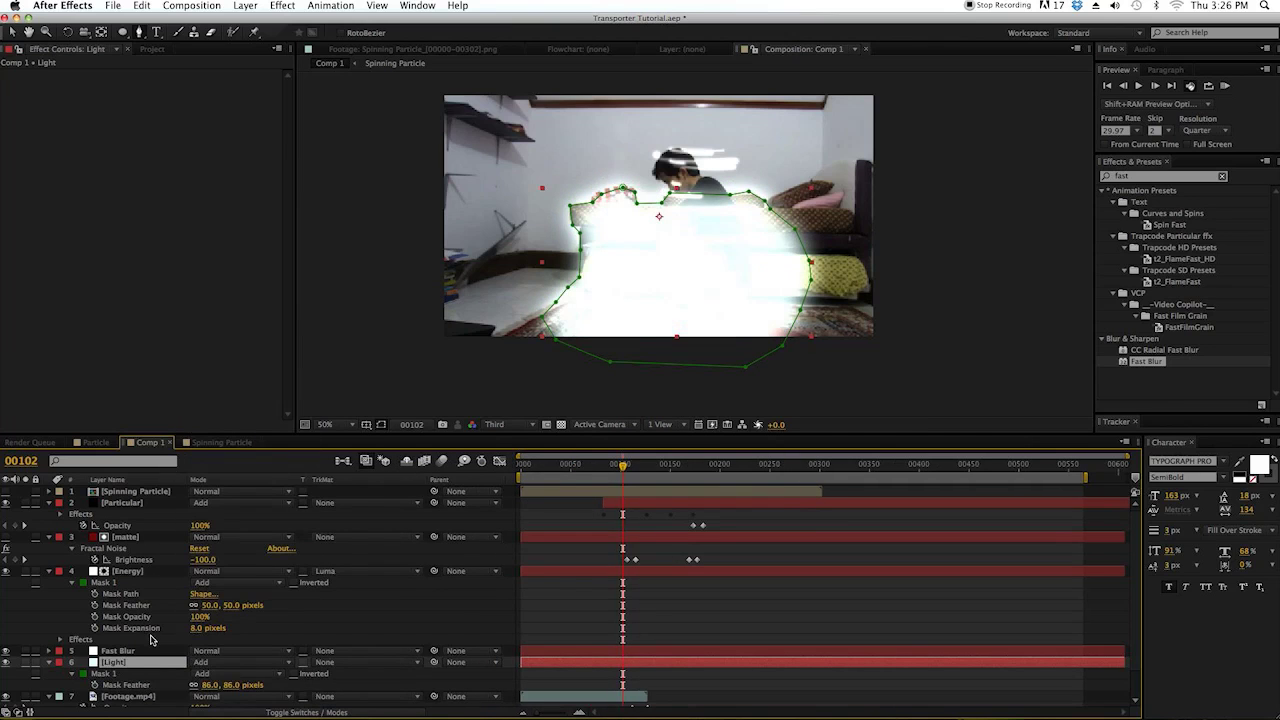
- Lower the Light layer's opacity to 37% and, with the mask outline hidden, set its mask feather to 261 pixels
{"action": "key", "text": "t"}
{"action": "left_click_drag", "start_coordinate": [198, 673], "coordinate": [158, 675]}
{"action": "left_click", "coordinate": [383, 424]}
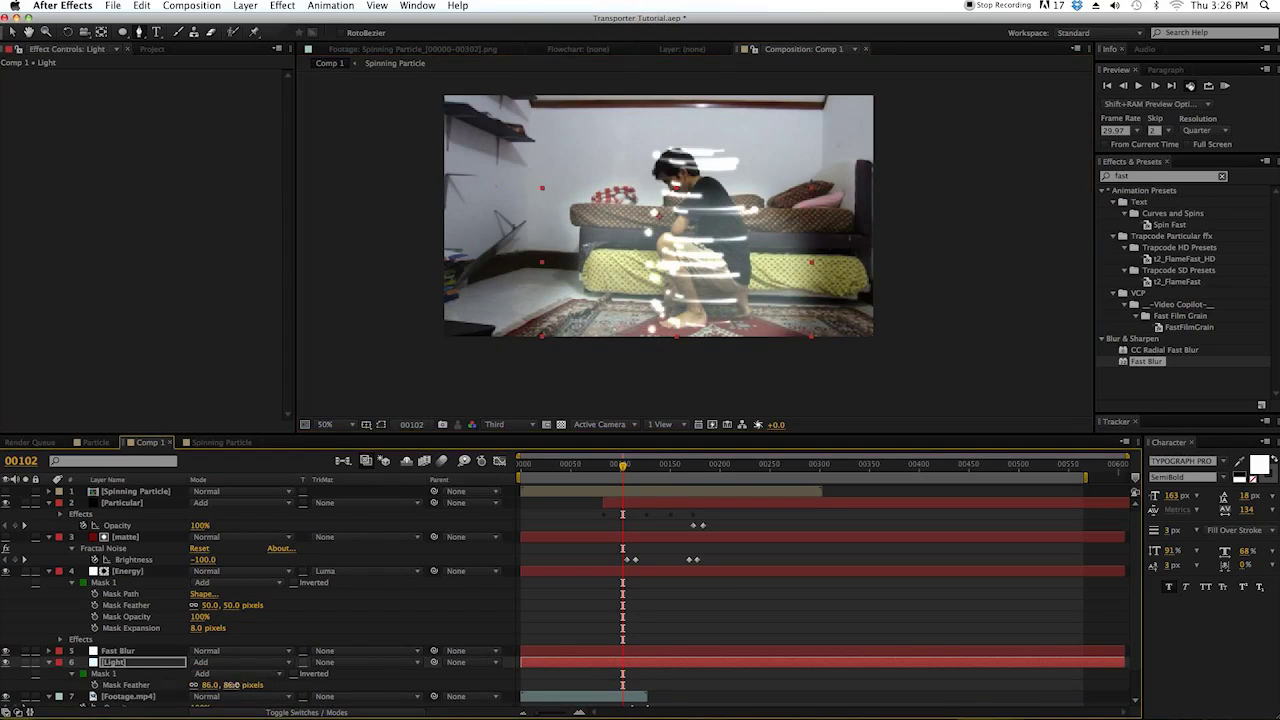
{"action": "key", "text": "f"}
{"action": "left_click_drag", "start_coordinate": [350, 683], "coordinate": [350, 685]}
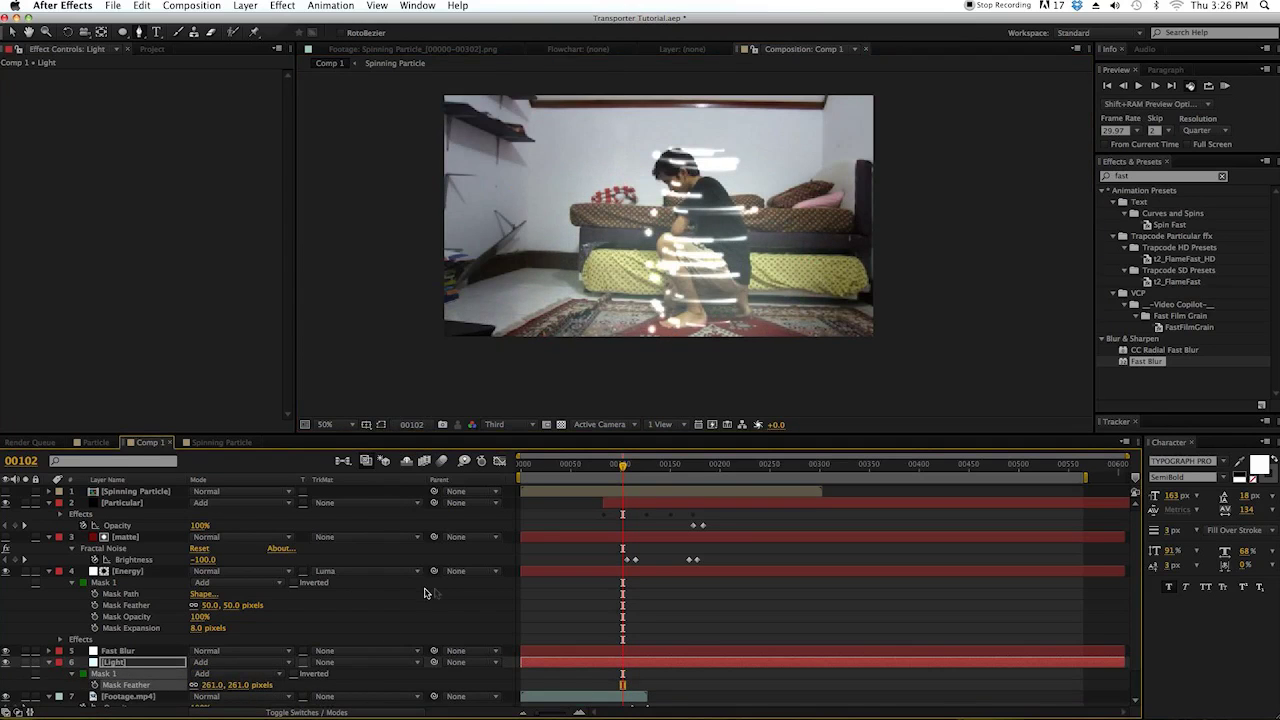
- Enable opacity keyframing on the Light layer at frame 114 with a value of 37%
{"action": "left_click", "coordinate": [620, 467]}
{"action": "mouse_move", "coordinate": [620, 467]}
{"action": "left_mouse_down"}
{"action": "mouse_move", "coordinate": [607, 468]}
{"action": "mouse_move", "coordinate": [634, 472]}
{"action": "left_mouse_up"}
{"action": "scroll", "coordinate": [165, 655], "scroll_direction": "down", "scroll_amount": 1}
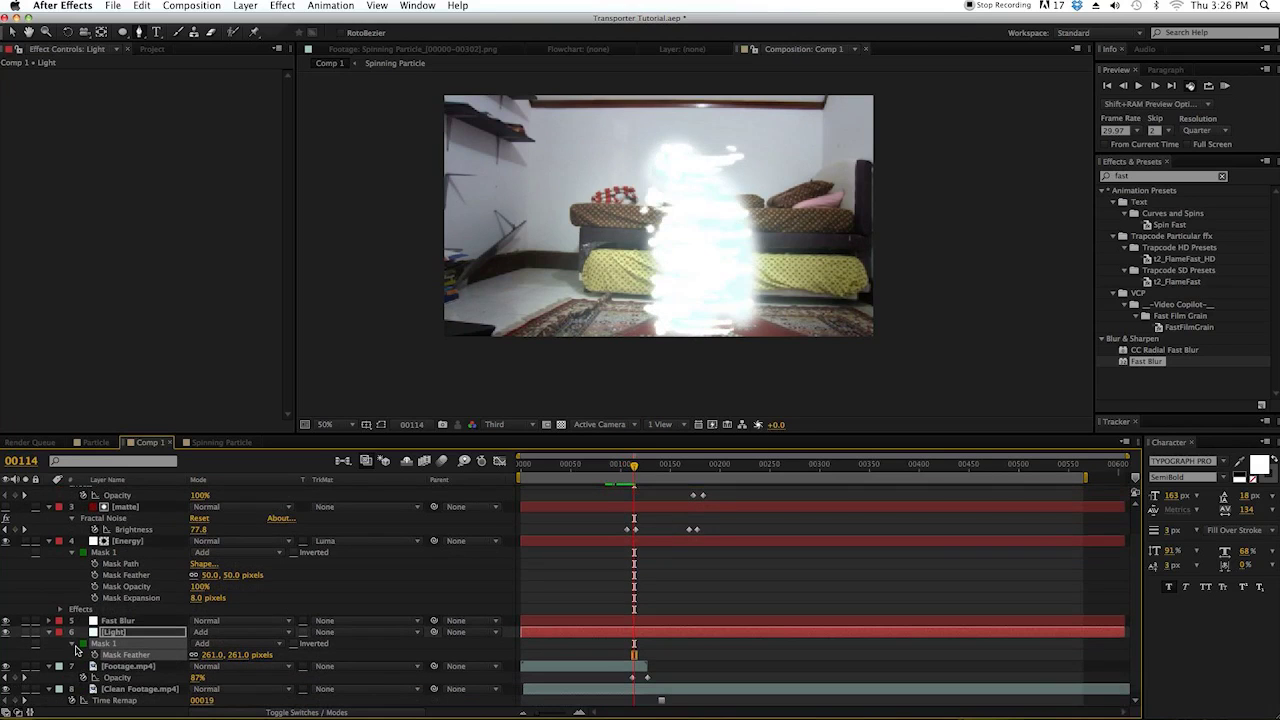
{"action": "key", "text": "t"}
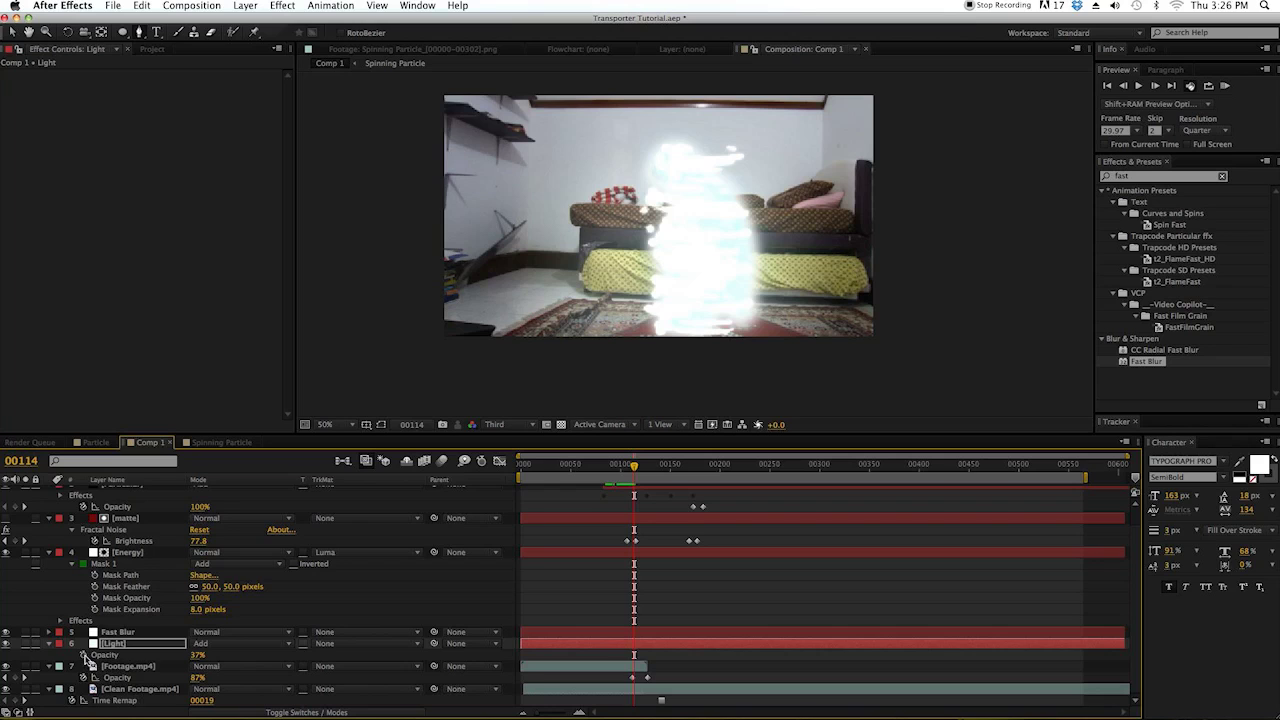
{"action": "left_click", "coordinate": [84, 655]}
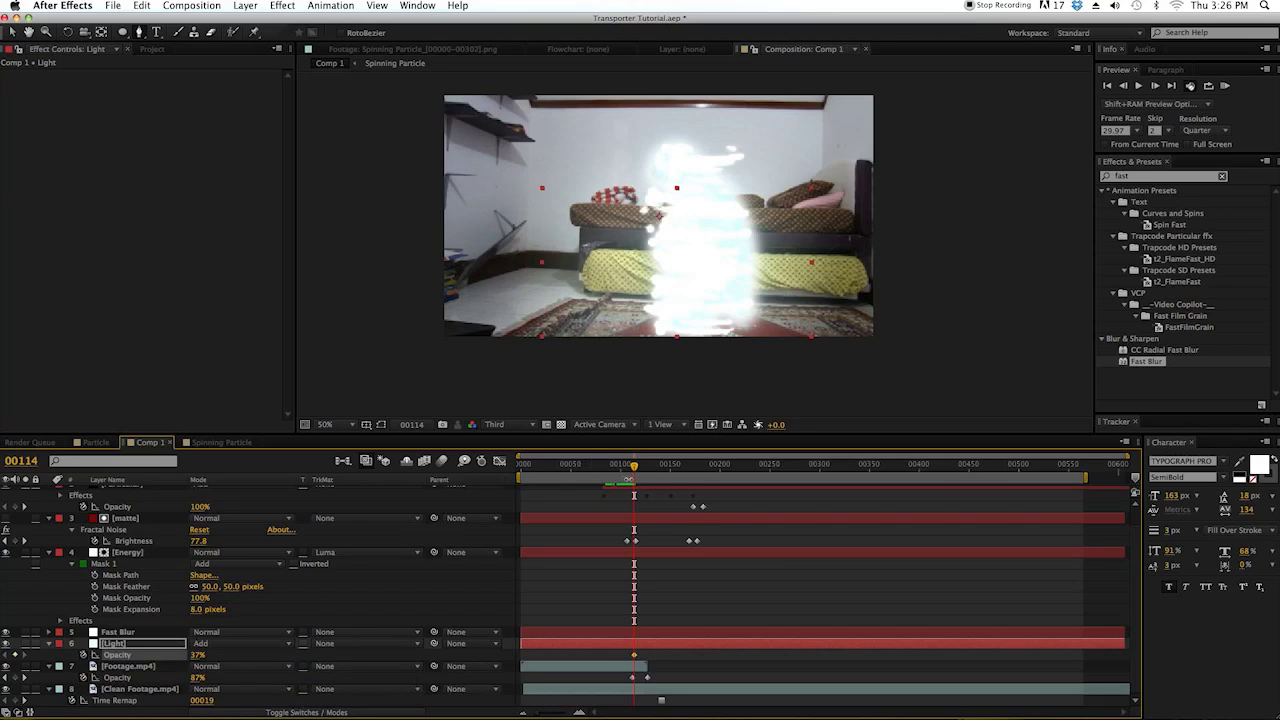
- Add a 0% opacity keyframe to the Light layer at frame 91 so that the glow fades in
{"action": "left_click_drag", "start_coordinate": [633, 470], "coordinate": [612, 470]}
{"action": "left_click", "coordinate": [196, 655]}
{"action": "type", "text": "0"}
{"action": "key", "text": "Return"}
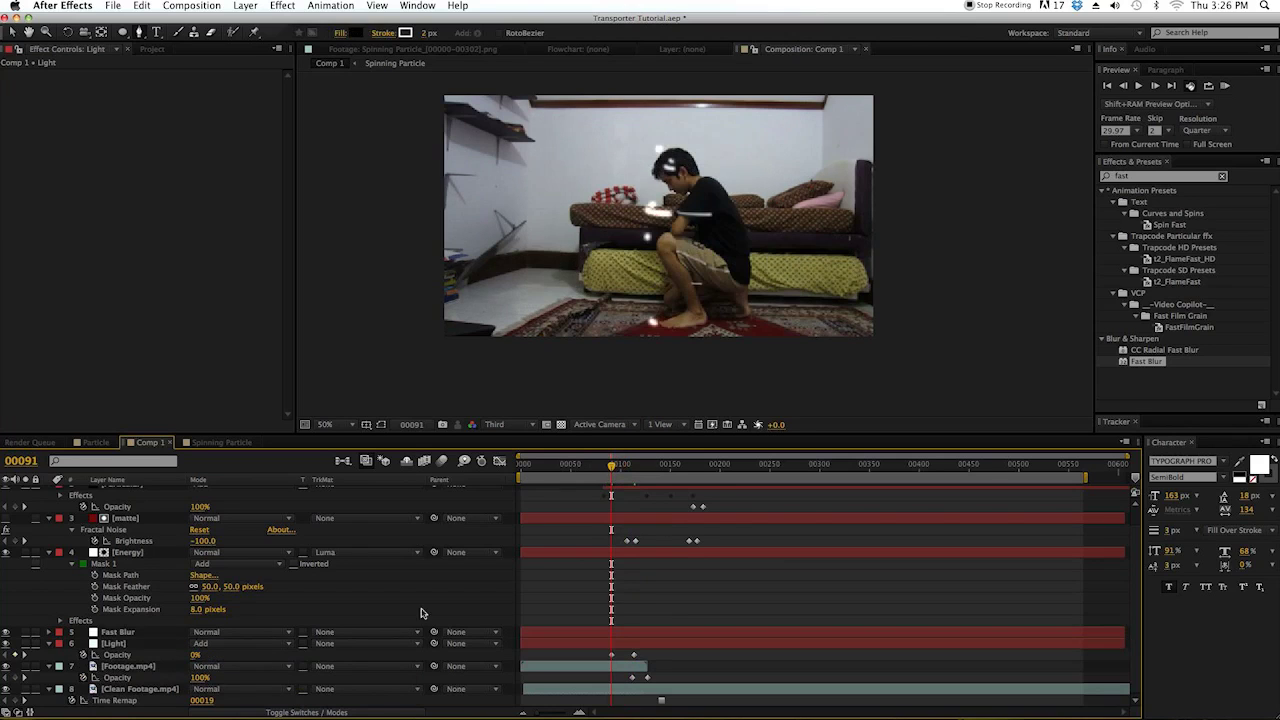
- Copy the Light layer's 37% opacity keyframe to frame 172 and its 0% keyframe to a few frames after that
{"action": "left_click_drag", "start_coordinate": [619, 471], "coordinate": [692, 472]}
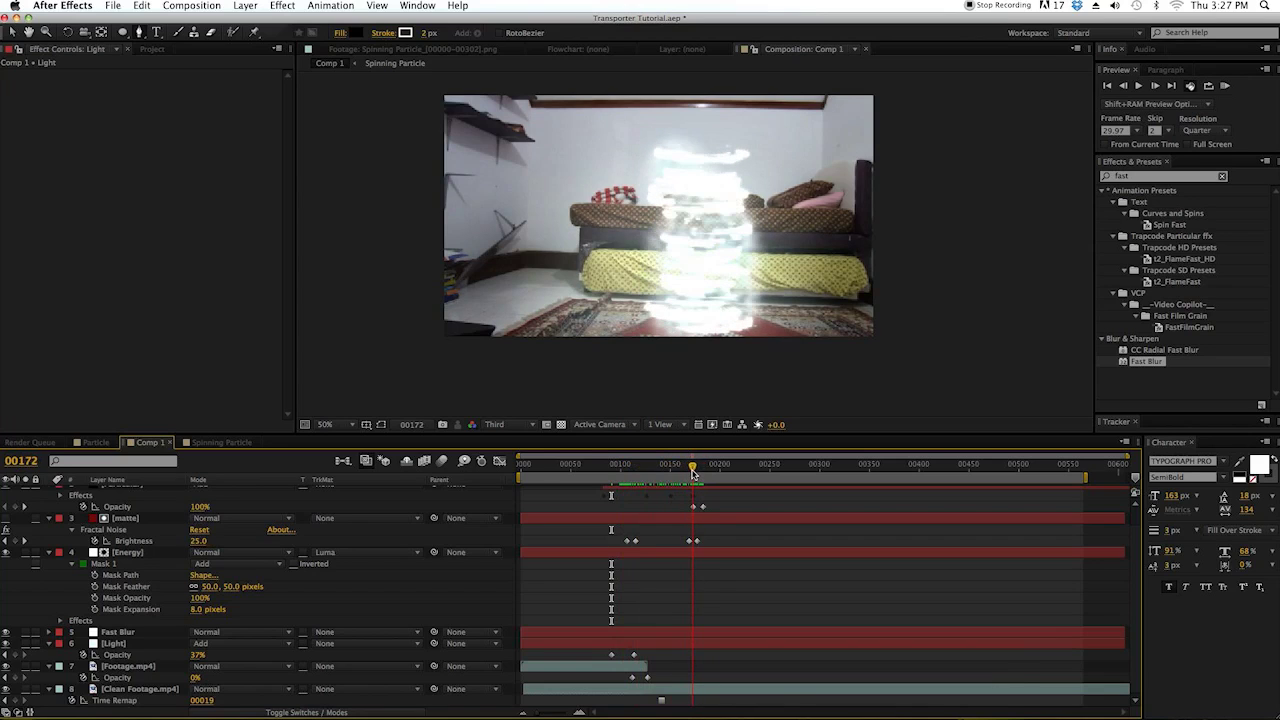
{"action": "left_click", "coordinate": [634, 657]}
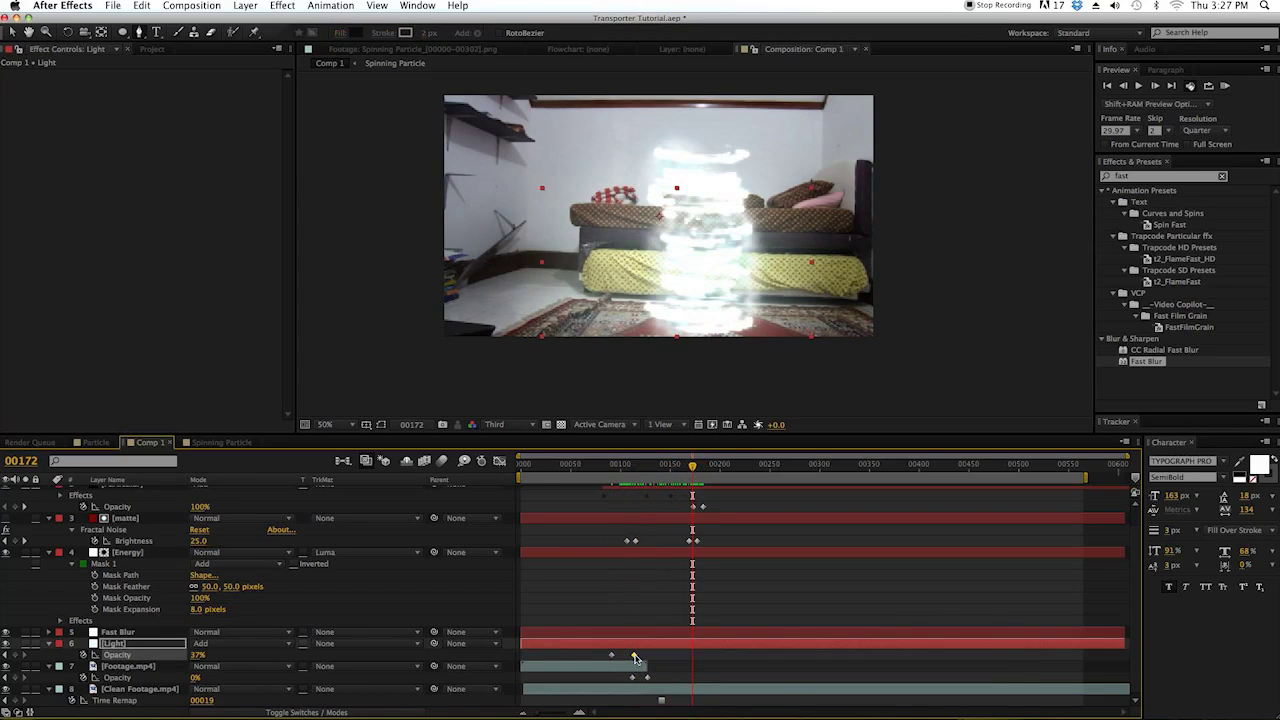
{"action": "left_click", "coordinate": [701, 647]}
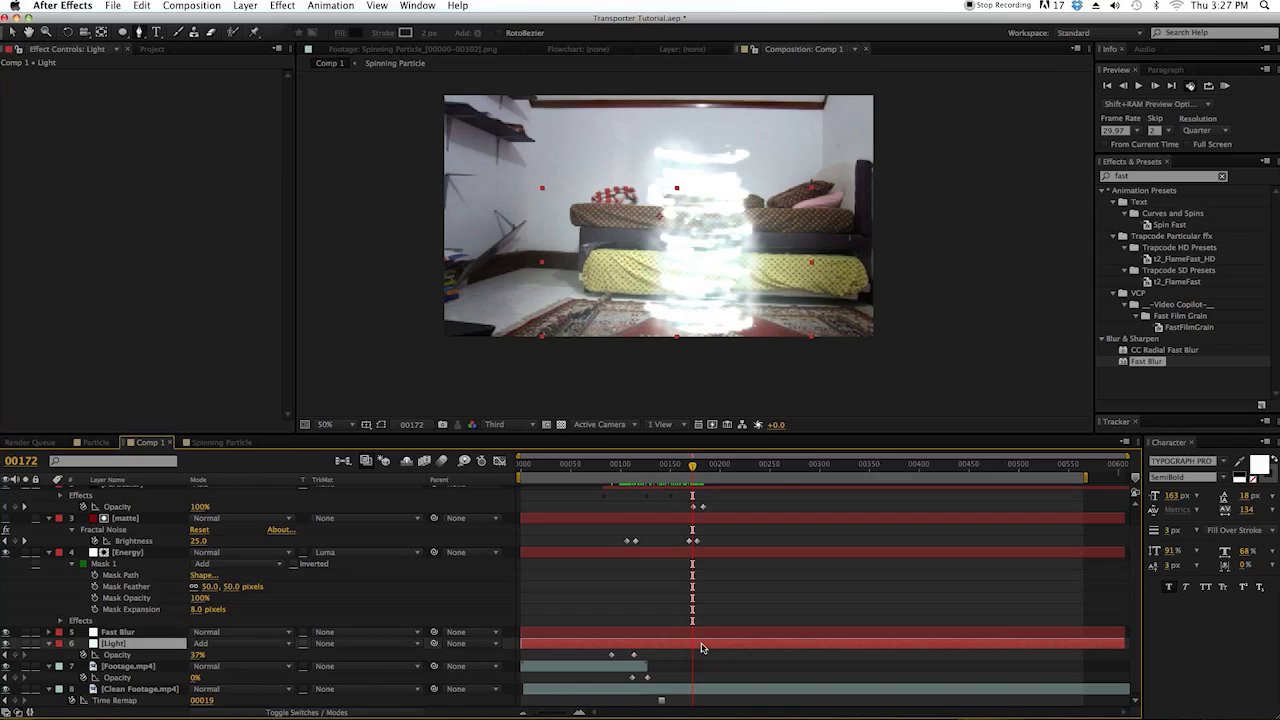
{"action": "key", "text": "alt+shift+t"}
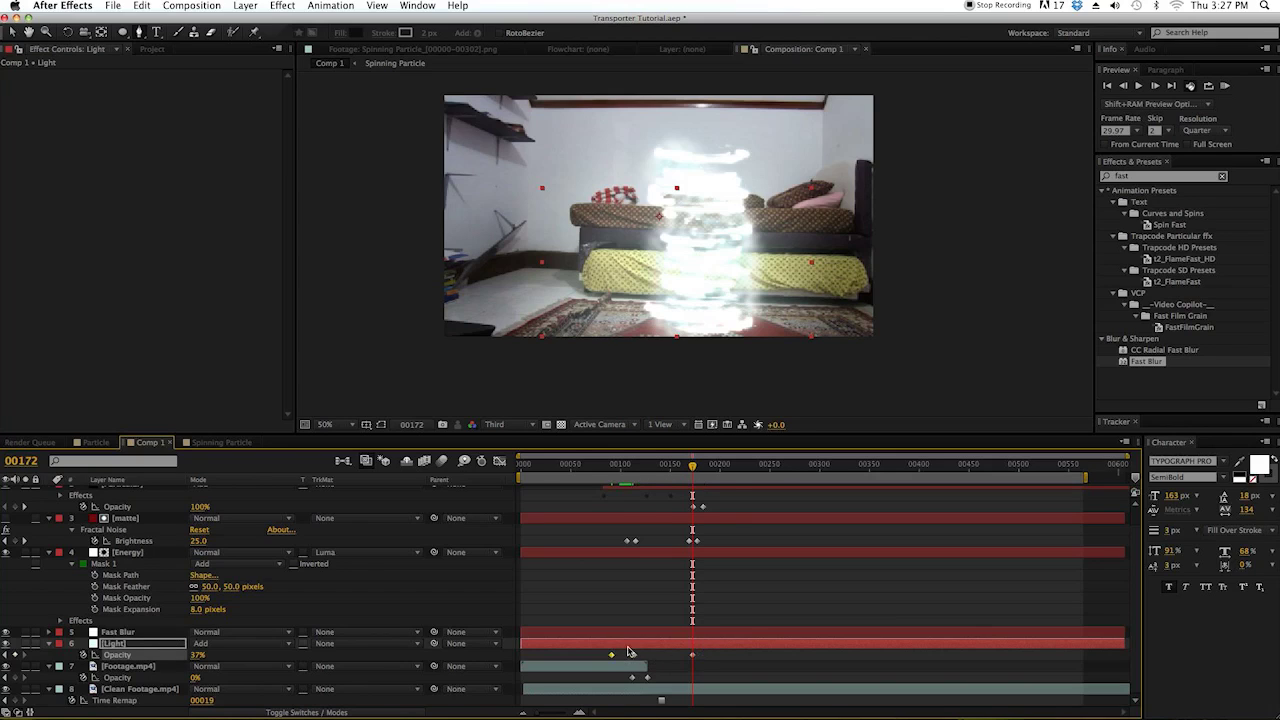
{"action": "mouse_move", "coordinate": [707, 474]}
{"action": "left_mouse_down"}
{"action": "mouse_move", "coordinate": [592, 472]}
{"action": "mouse_move", "coordinate": [632, 467]}
{"action": "left_mouse_up"}
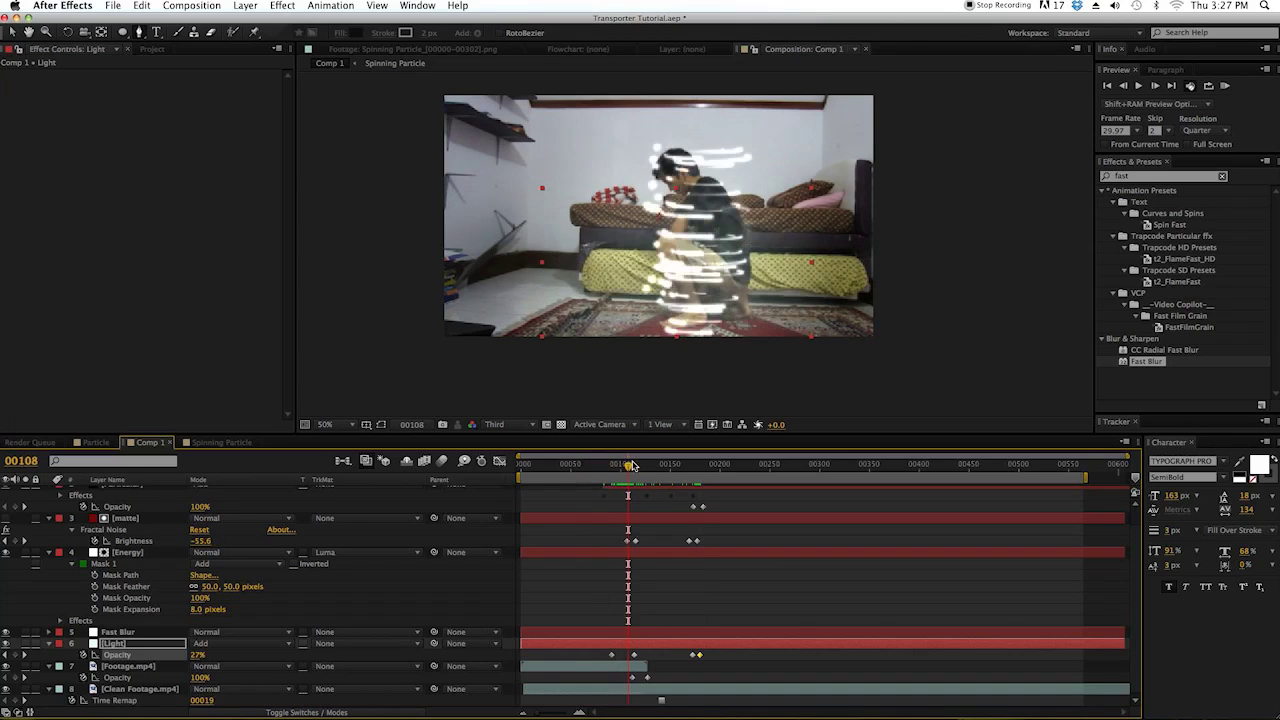
{"action": "left_click", "coordinate": [258, 5]}
{"action": "mouse_move", "coordinate": [258, 22]}
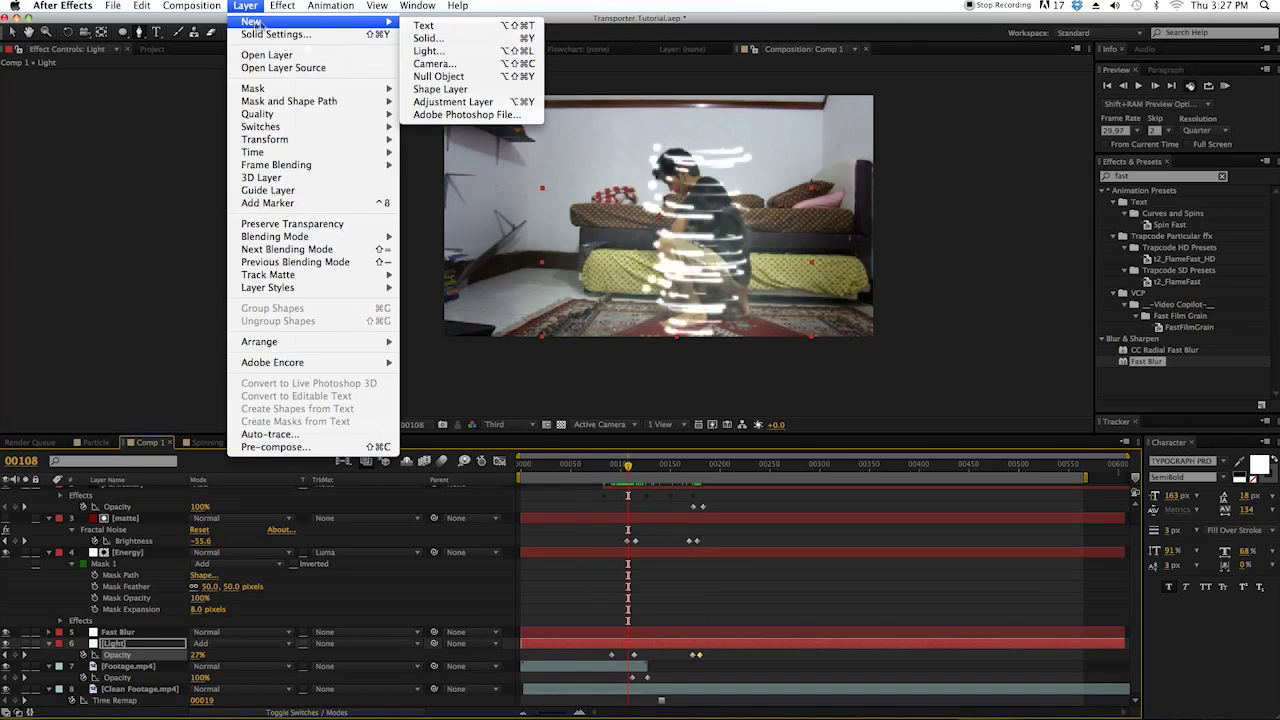
{"action": "left_click", "coordinate": [428, 38]}
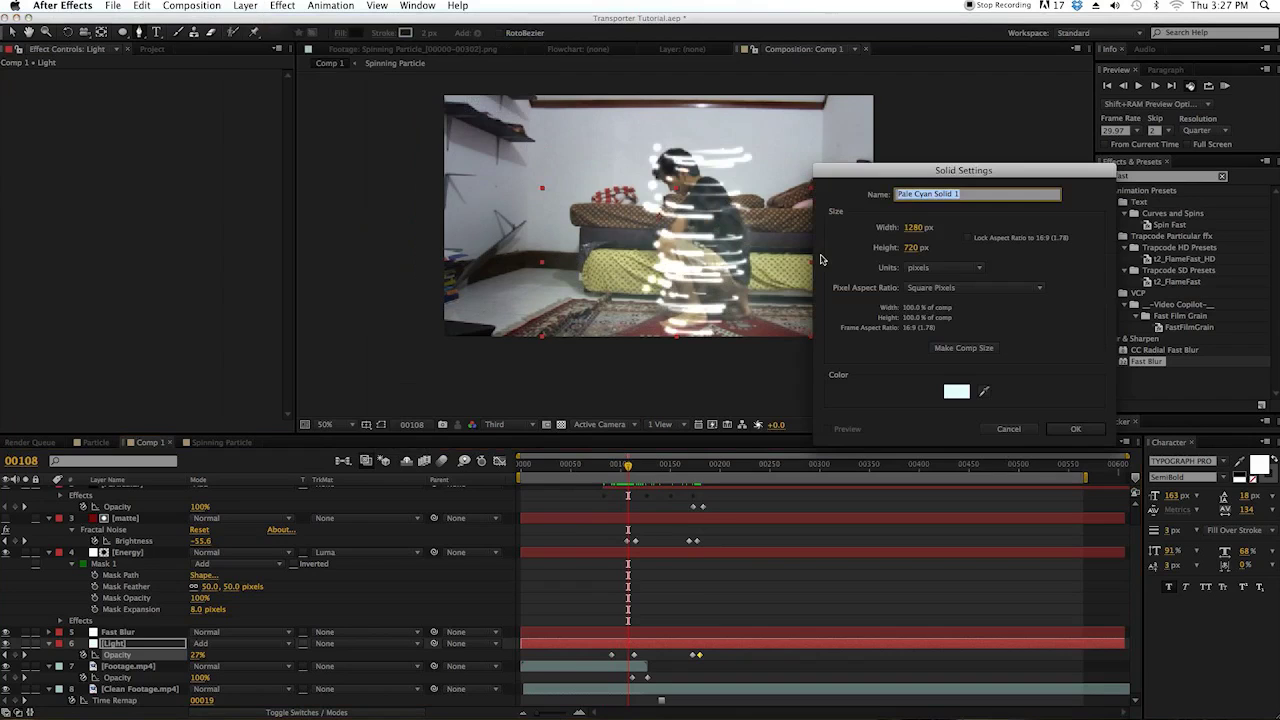
{"action": "left_click", "coordinate": [1010, 428]}
{"action": "left_click", "coordinate": [245, 5]}
{"action": "mouse_move", "coordinate": [260, 22]}
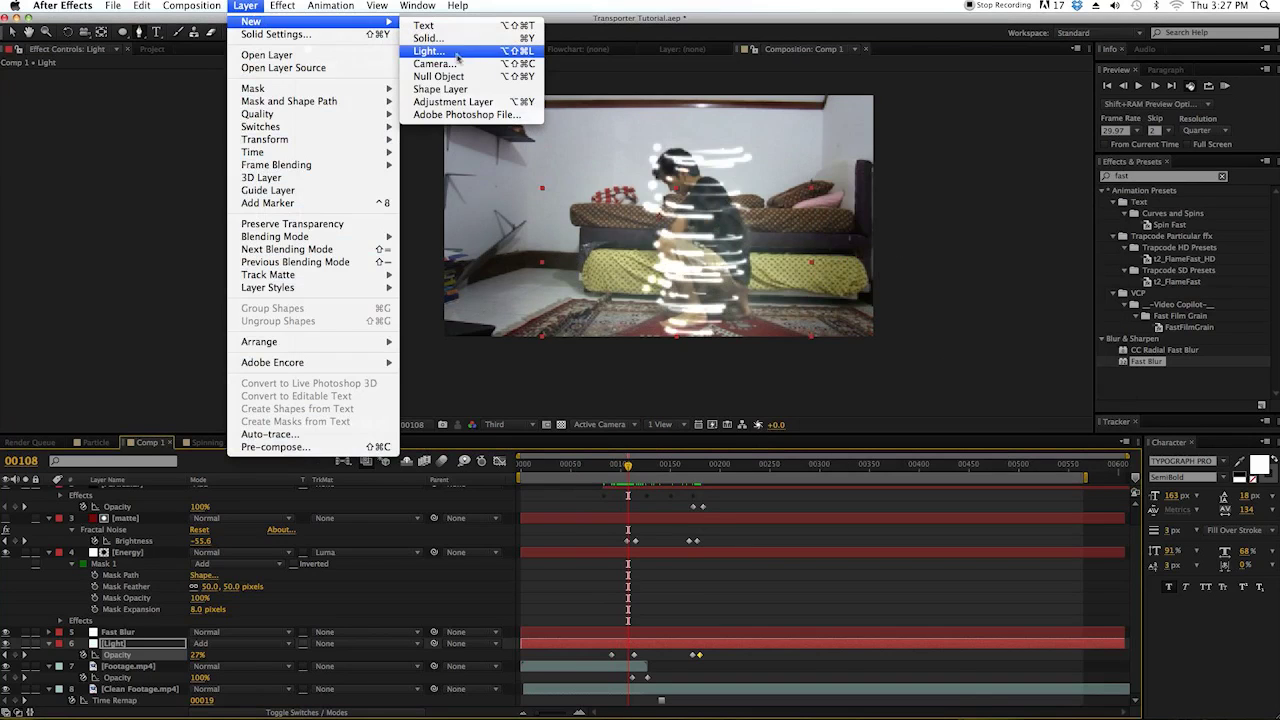
{"action": "left_click", "coordinate": [650, 467]}
- Create an adjustment layer above all the other layers and apply the Brightness & Contrast effect to it
{"action": "mouse_move", "coordinate": [660, 470]}
{"action": "left_mouse_down"}
{"action": "mouse_move", "coordinate": [700, 470]}
{"action": "mouse_move", "coordinate": [671, 470]}
{"action": "left_mouse_up"}
{"action": "left_click", "coordinate": [245, 5]}
{"action": "mouse_move", "coordinate": [260, 30]}
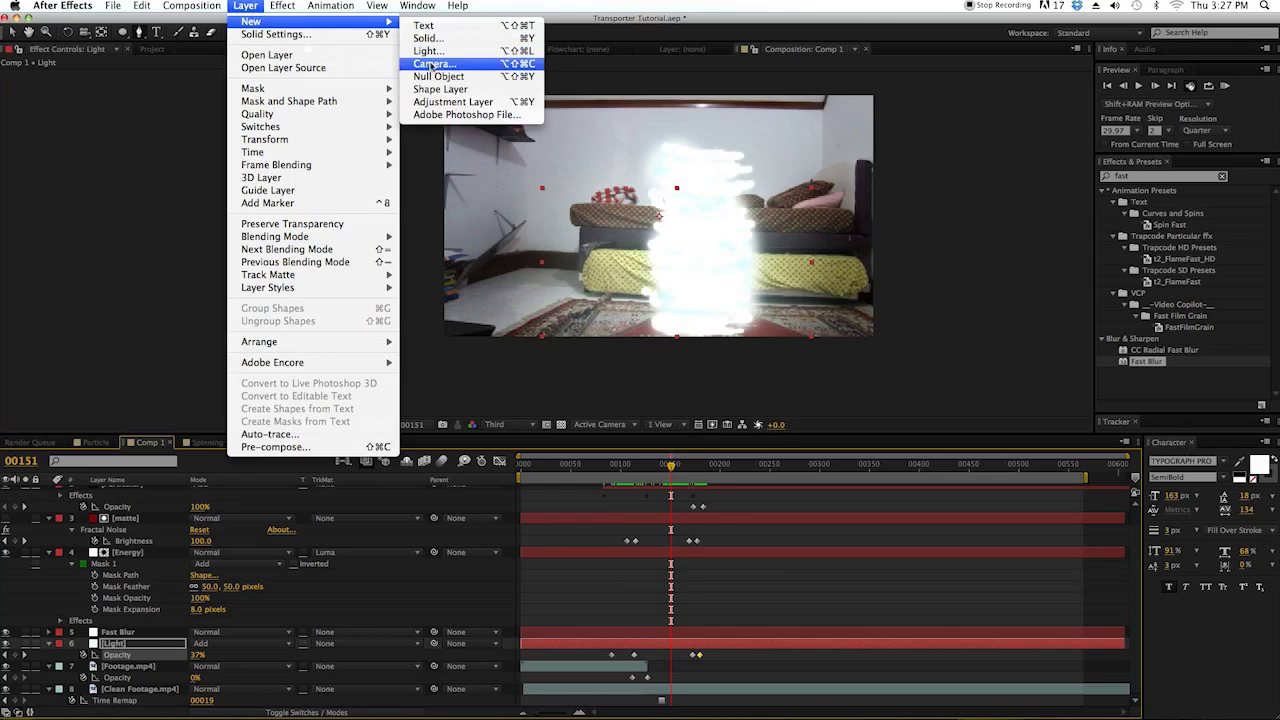
{"action": "left_click", "coordinate": [415, 100]}
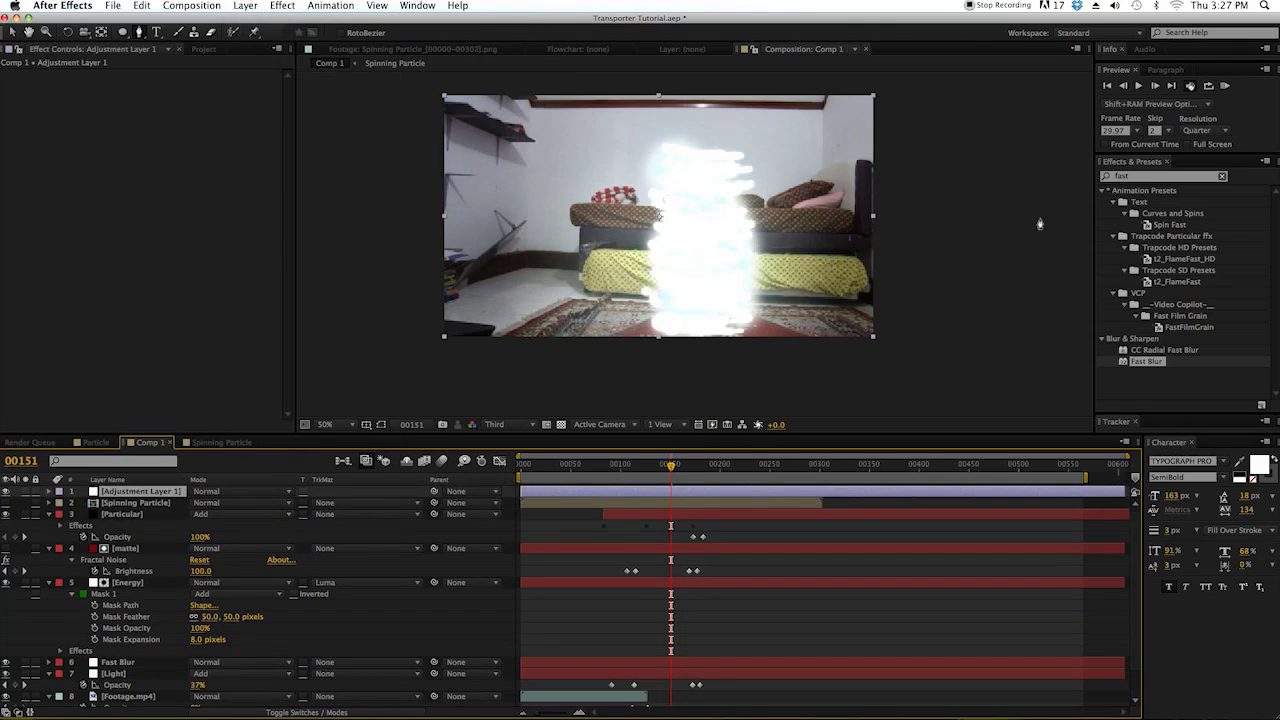
{"action": "left_click", "coordinate": [1182, 175]}
{"action": "type", "text": "Brig"}
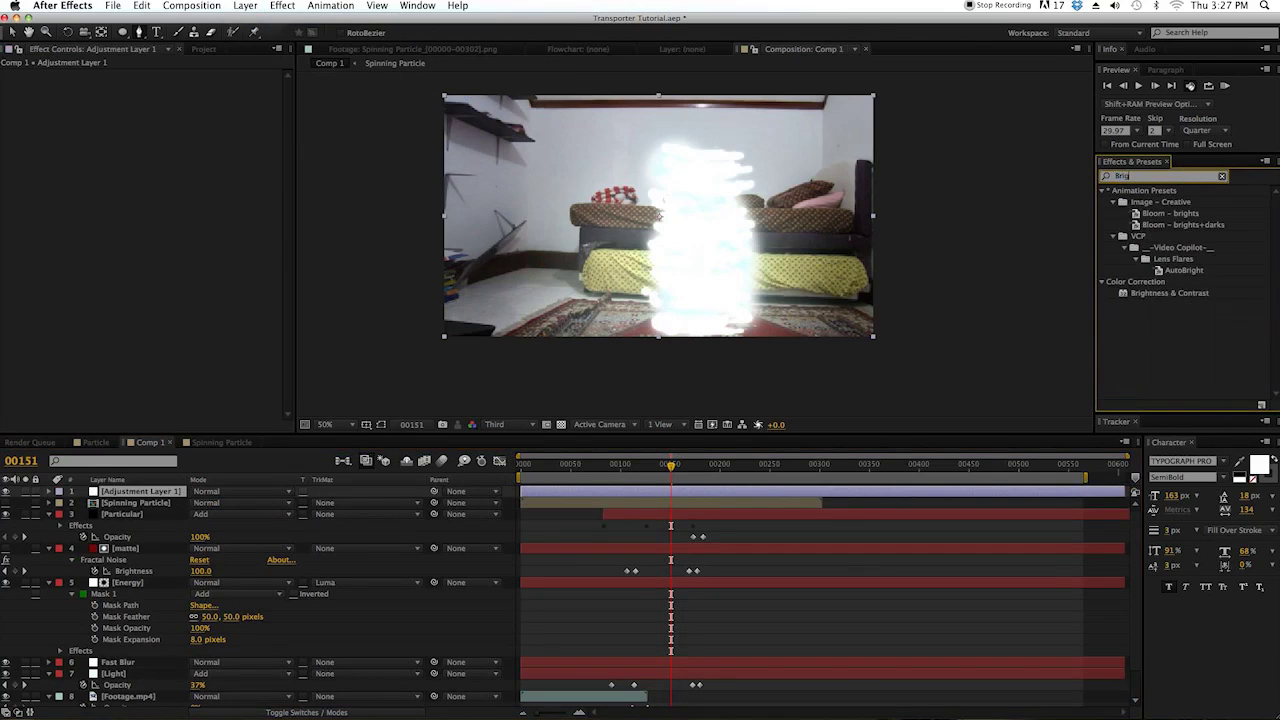
{"action": "left_click_drag", "start_coordinate": [1155, 296], "coordinate": [238, 494]}
- Keyframe the adjustment layer's brightness at 55 on frame 168 and reveal its keyframes in the timeline
{"action": "left_click_drag", "start_coordinate": [670, 466], "coordinate": [688, 468]}
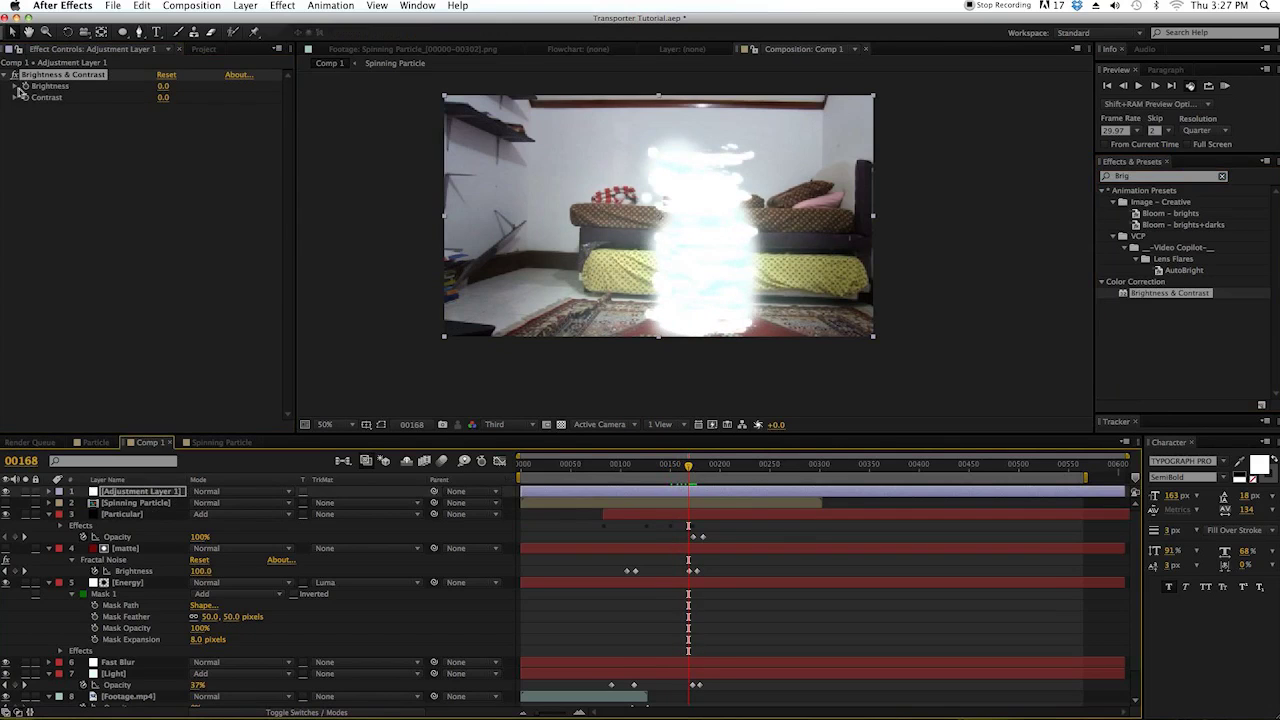
{"action": "left_click_drag", "start_coordinate": [164, 86], "coordinate": [182, 85]}
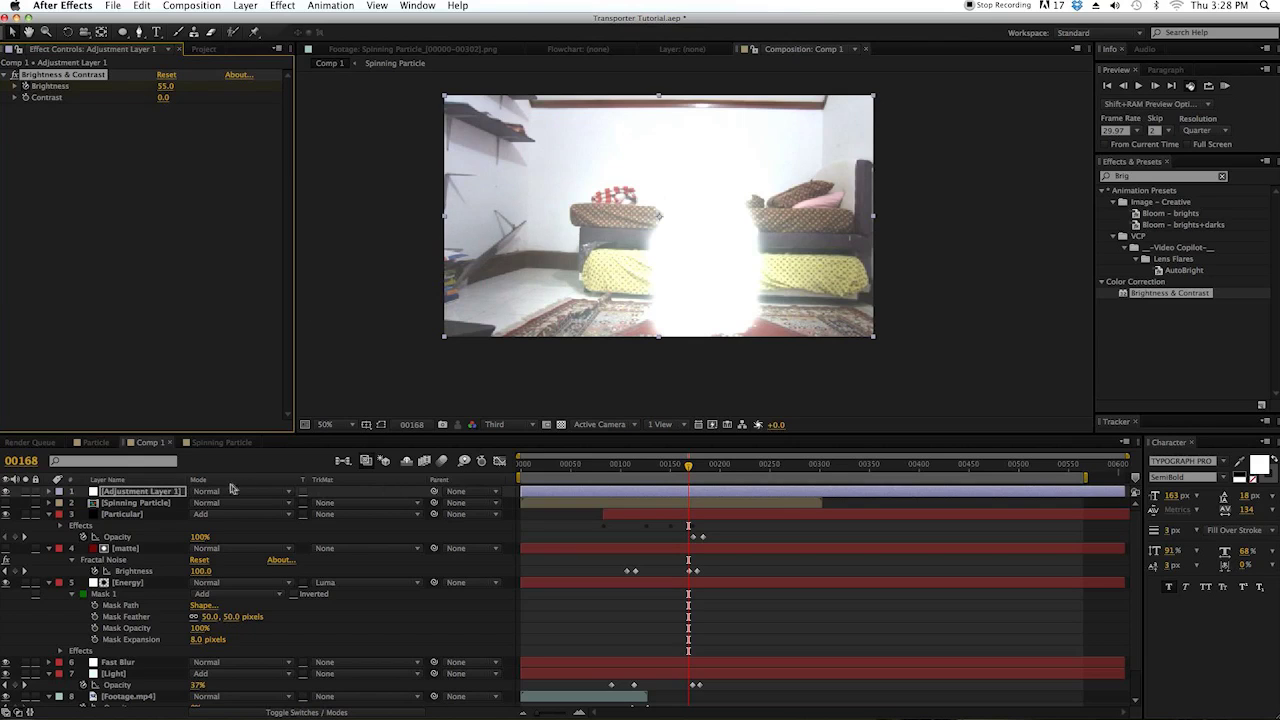
{"action": "key", "text": "u"}
- Add a brightness keyframe of 0 to the adjustment layer at frame 162
{"action": "left_click_drag", "start_coordinate": [688, 468], "coordinate": [682, 470]}
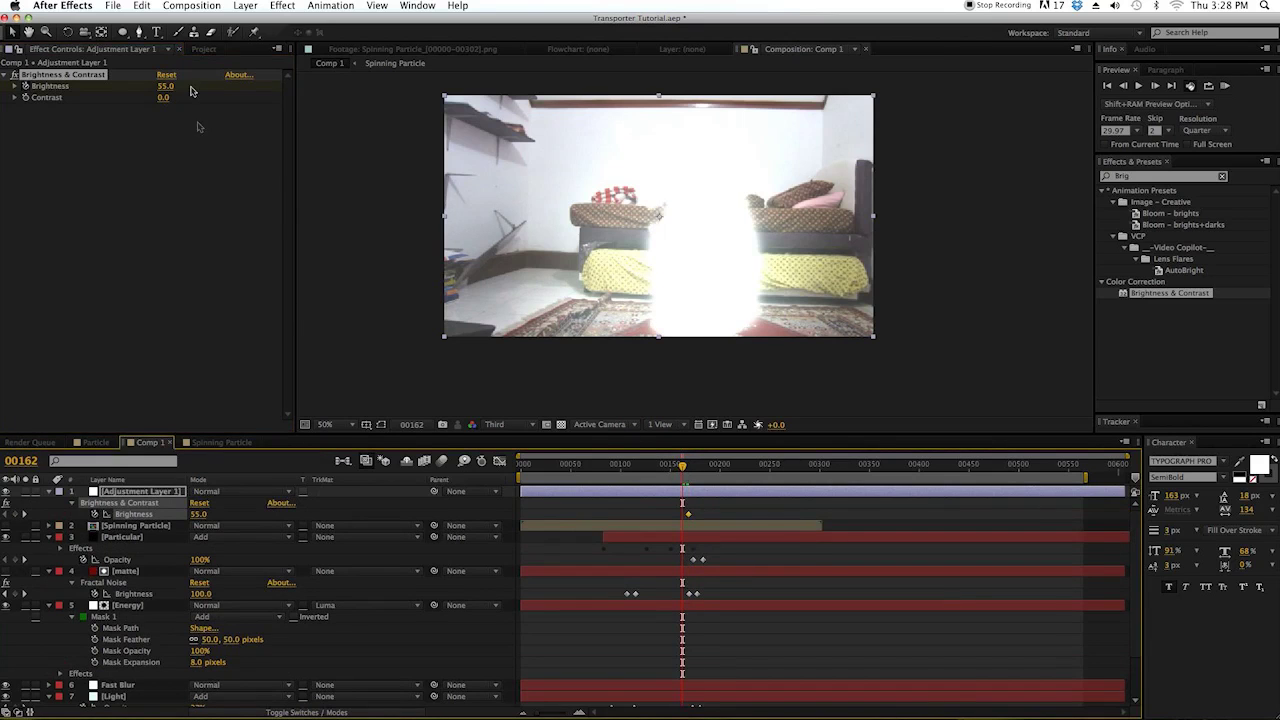
{"action": "left_click_drag", "start_coordinate": [163, 86], "coordinate": [98, 118]}
{"action": "type", "text": "0"}
{"action": "key", "text": "Return"}
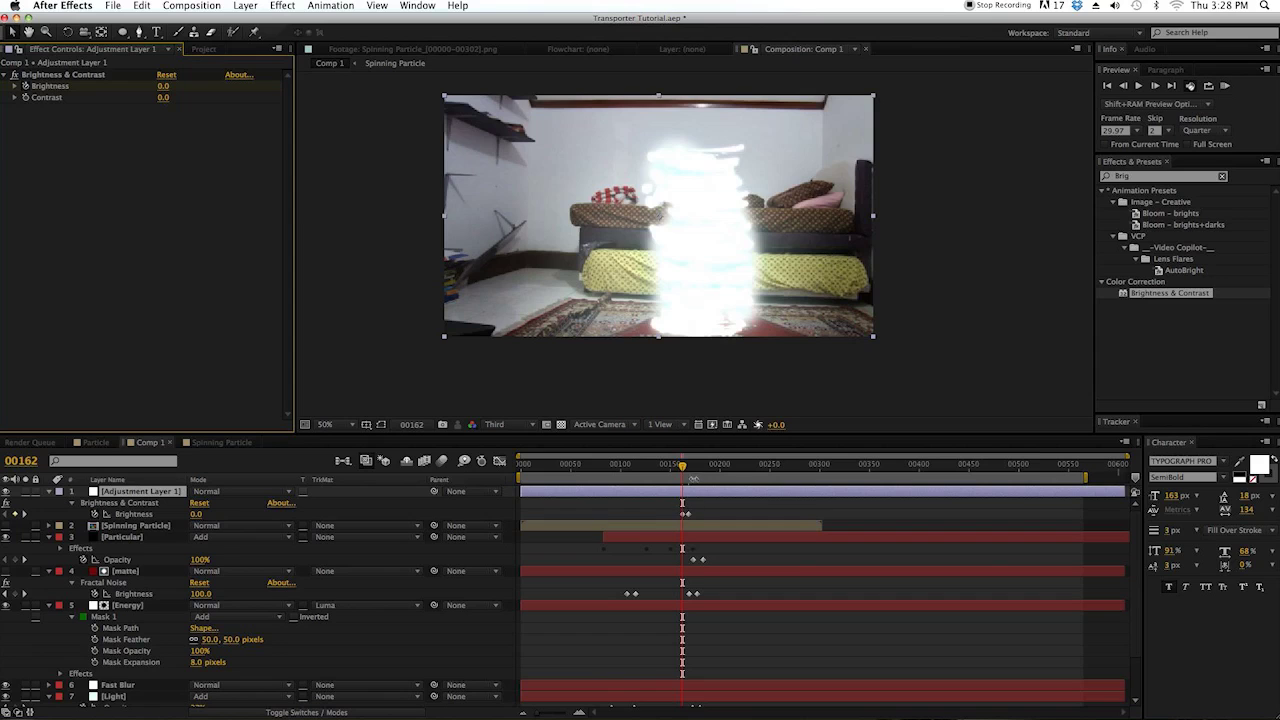
- End the flash with a brightness keyframe of 0 on the adjustment layer at frame 172
{"action": "left_click_drag", "start_coordinate": [682, 466], "coordinate": [693, 470]}
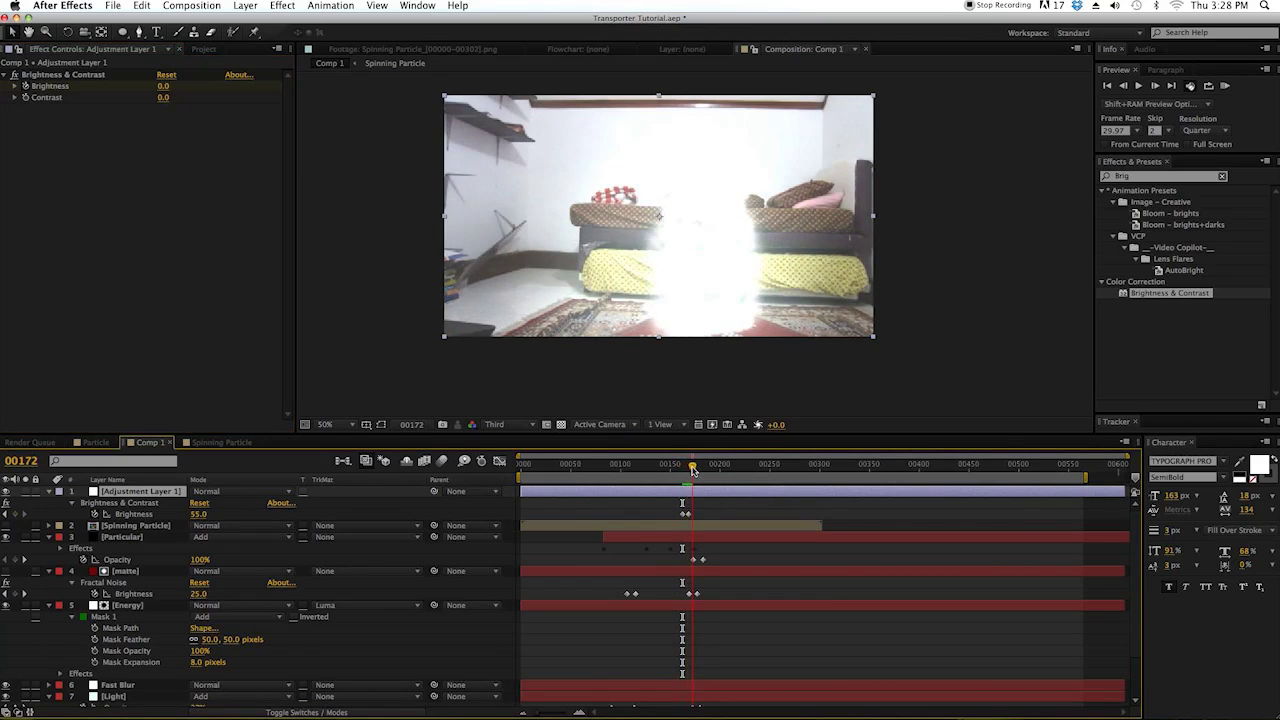
{"action": "left_click", "coordinate": [163, 90]}
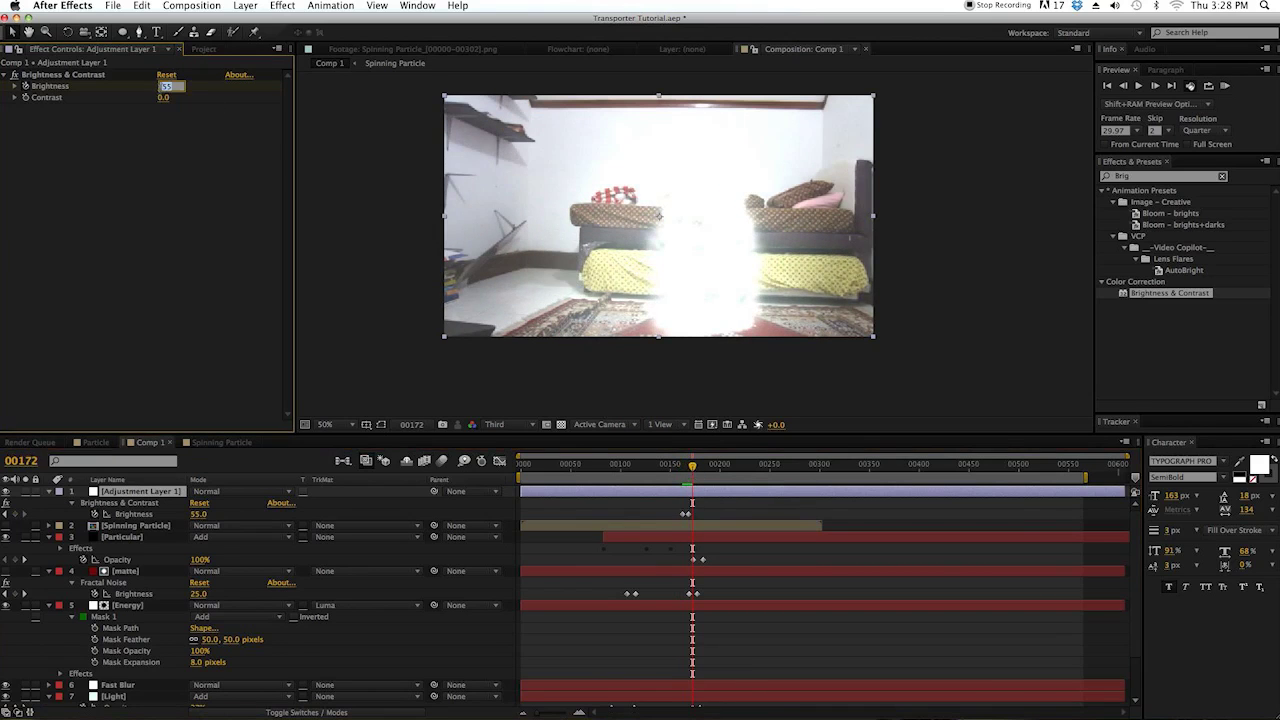
{"action": "type", "text": "0"}
{"action": "key", "text": "Return"}
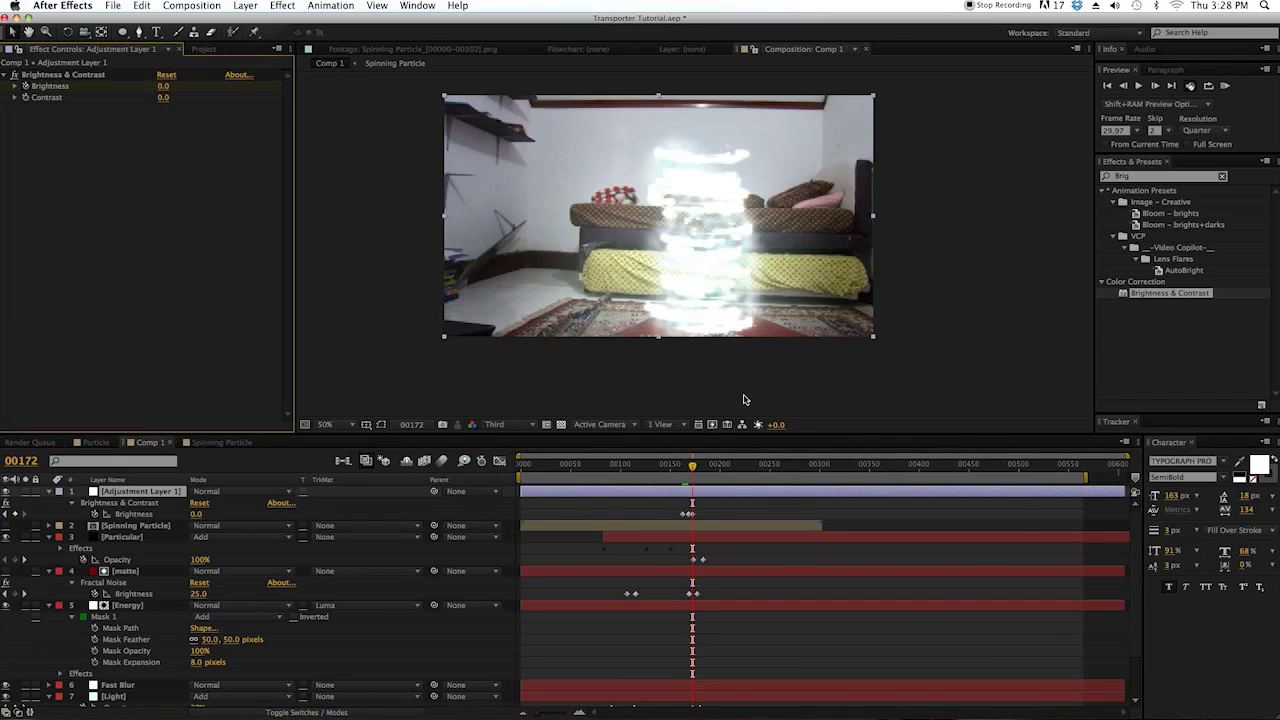
- Shorten the work area to end just past the Spinning Particle layer and start a RAM preview
{"action": "left_click_drag", "start_coordinate": [1088, 479], "coordinate": [827, 479]}
{"action": "left_click", "coordinate": [1223, 86]}
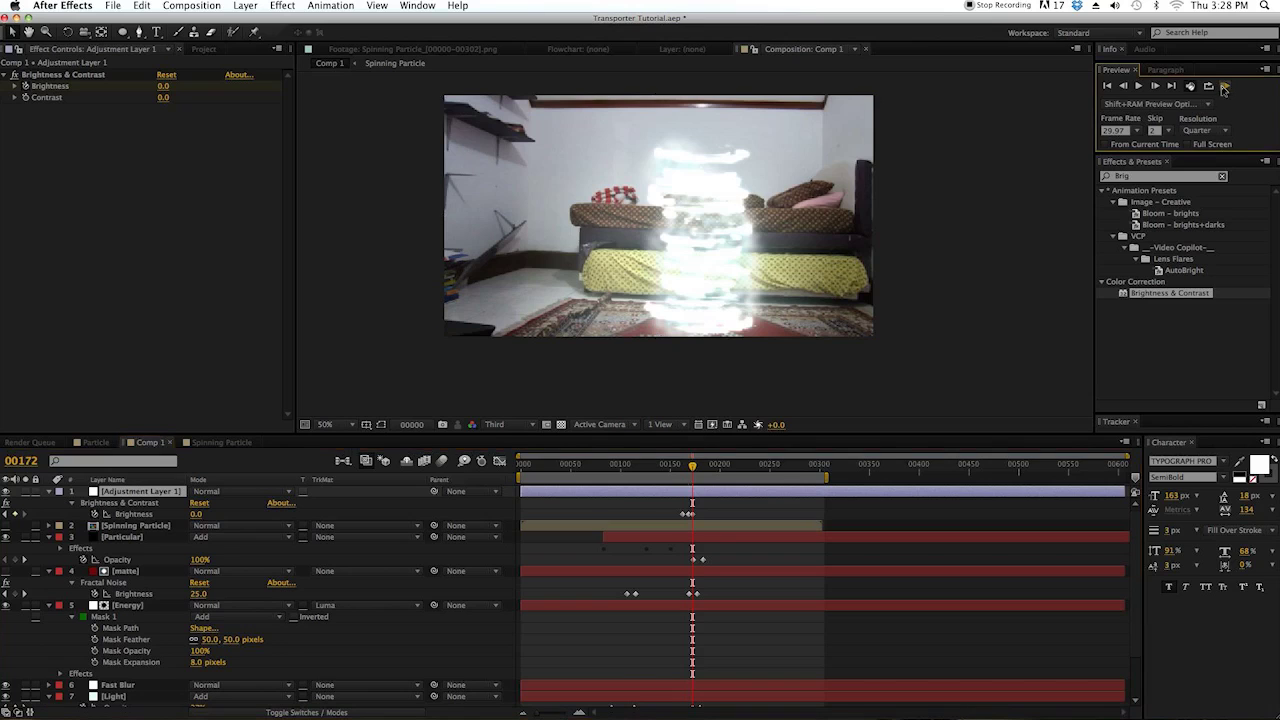